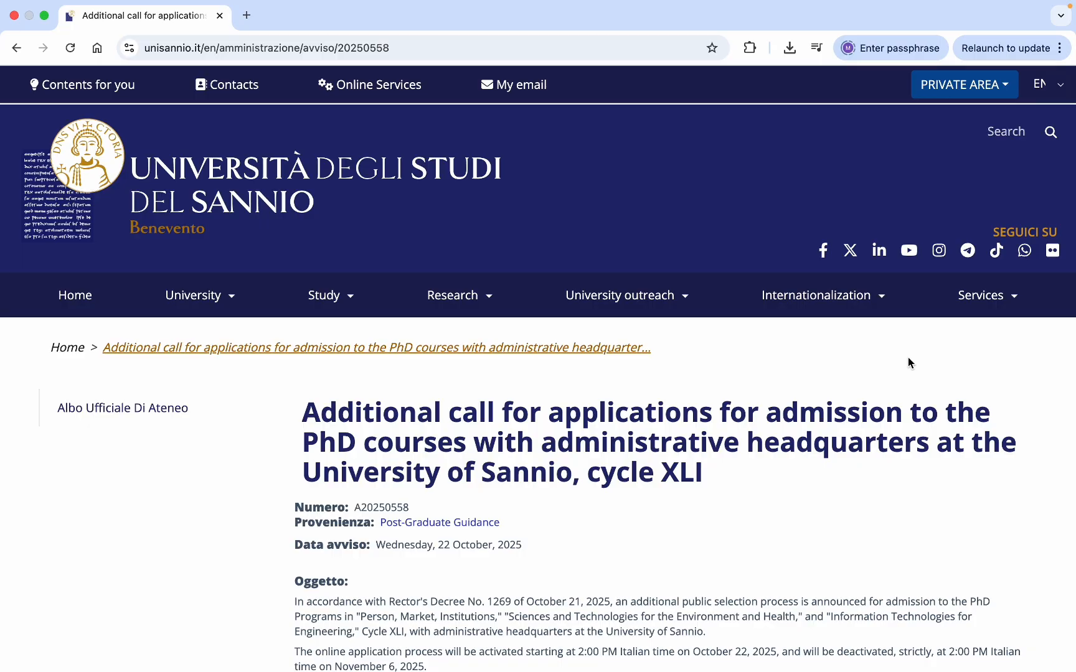
- Scroll through the PhD call announcement and highlight its title
scroll(908, 359, "down", 3)
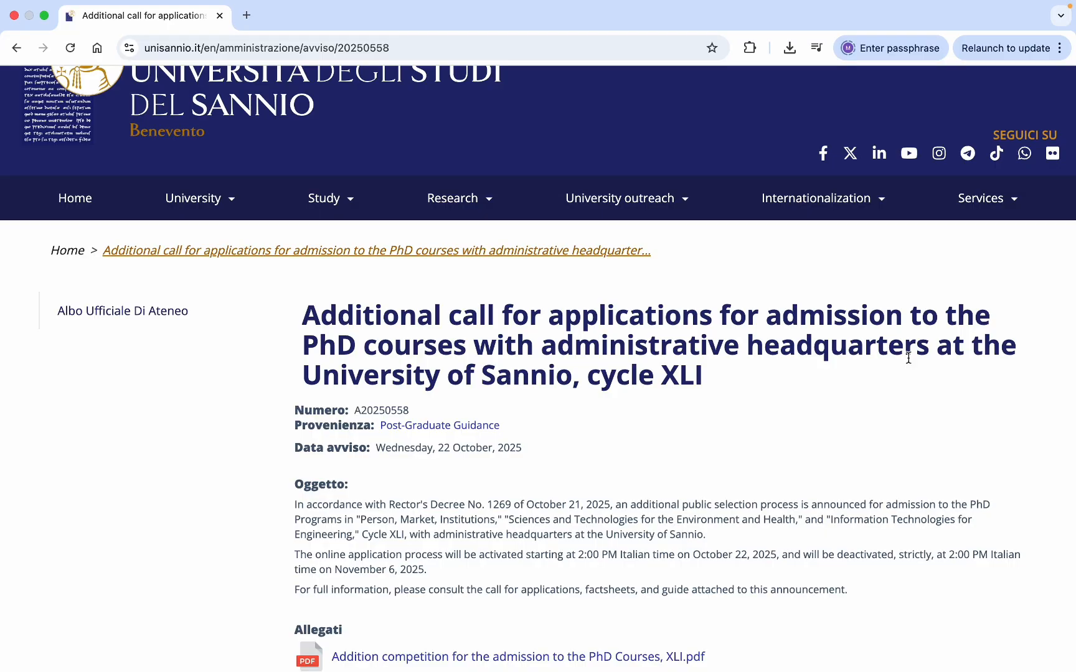
scroll(908, 358, "down", 3)
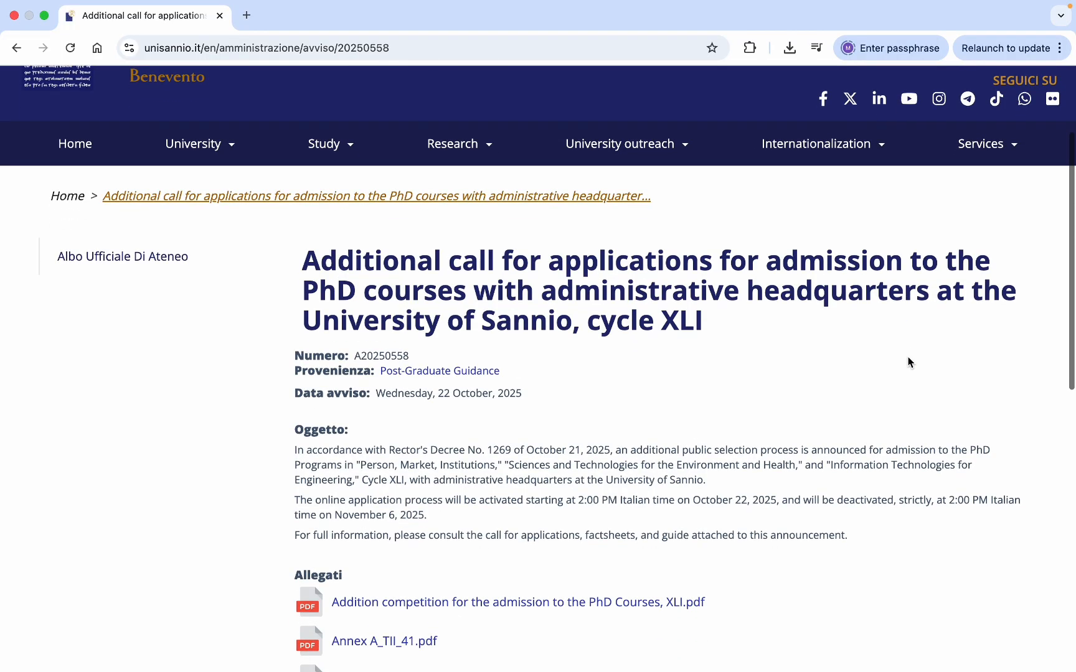
scroll(908, 362, "down", 12)
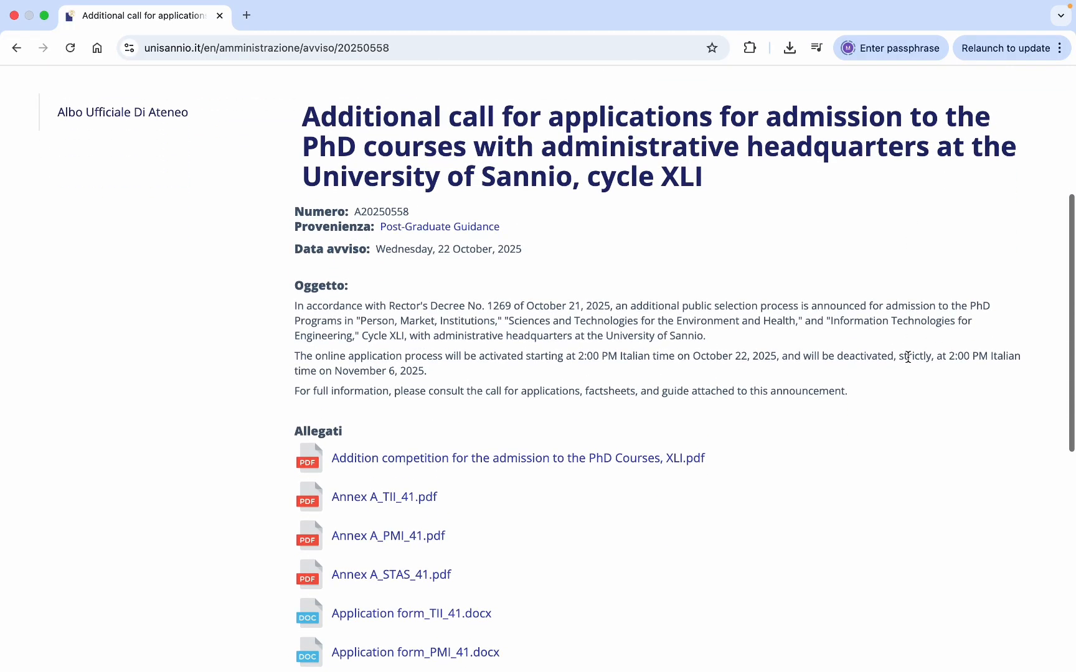
scroll(909, 362, "up", 12)
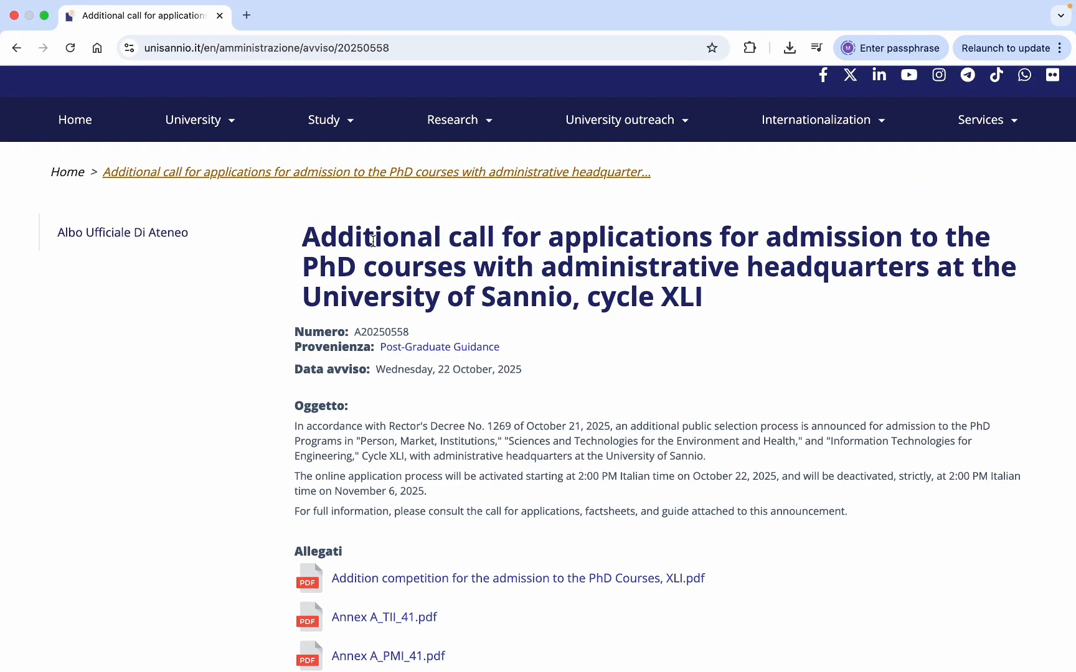
triple_click(373, 239)
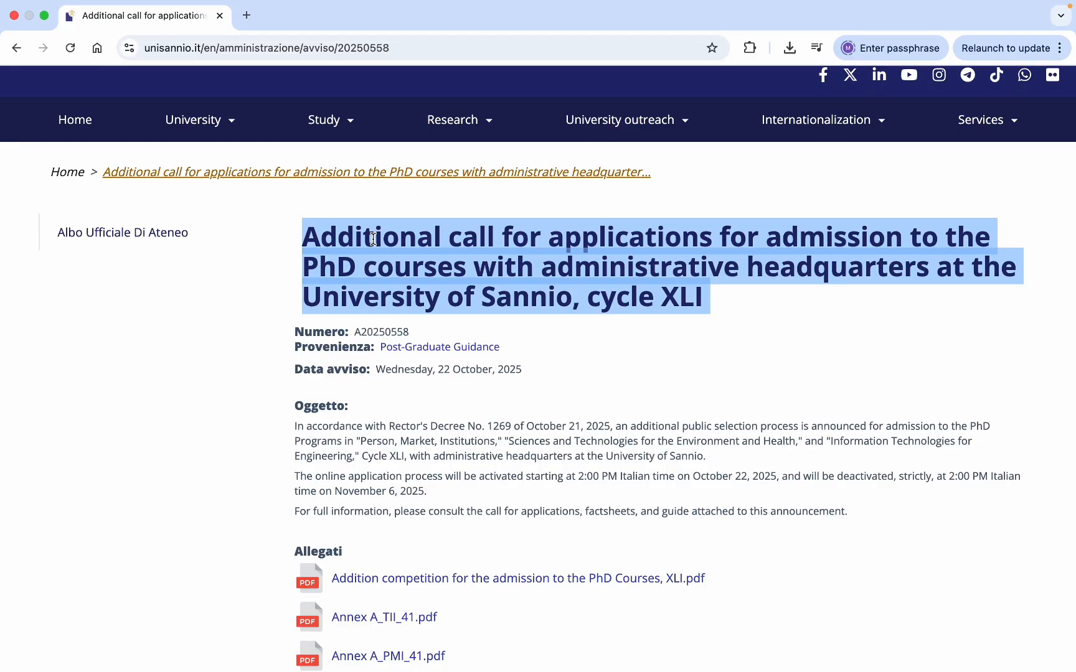
scroll(804, 357, "up", 3)
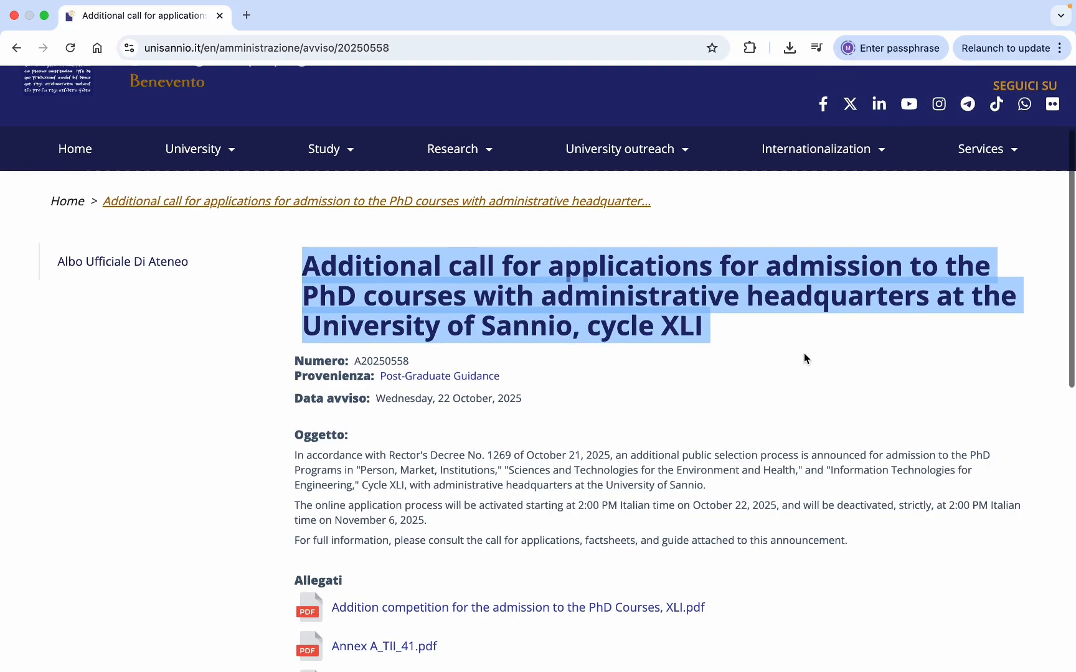
scroll(805, 357, "down", 4)
scroll(804, 357, "down", 1)
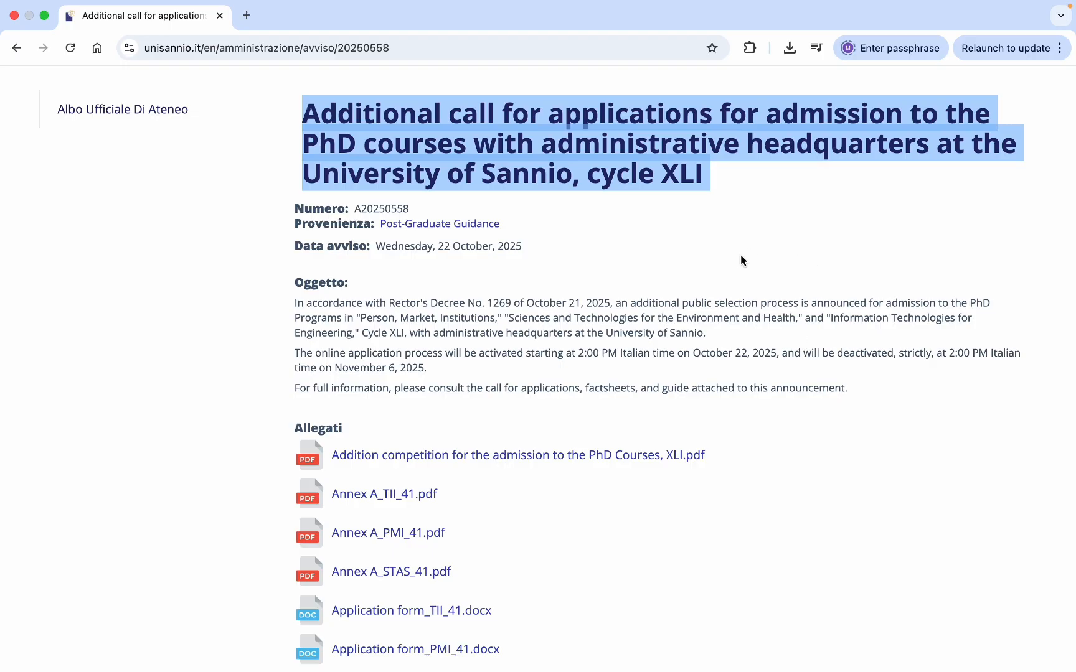
left_click(773, 258)
scroll(773, 257, "down", 2)
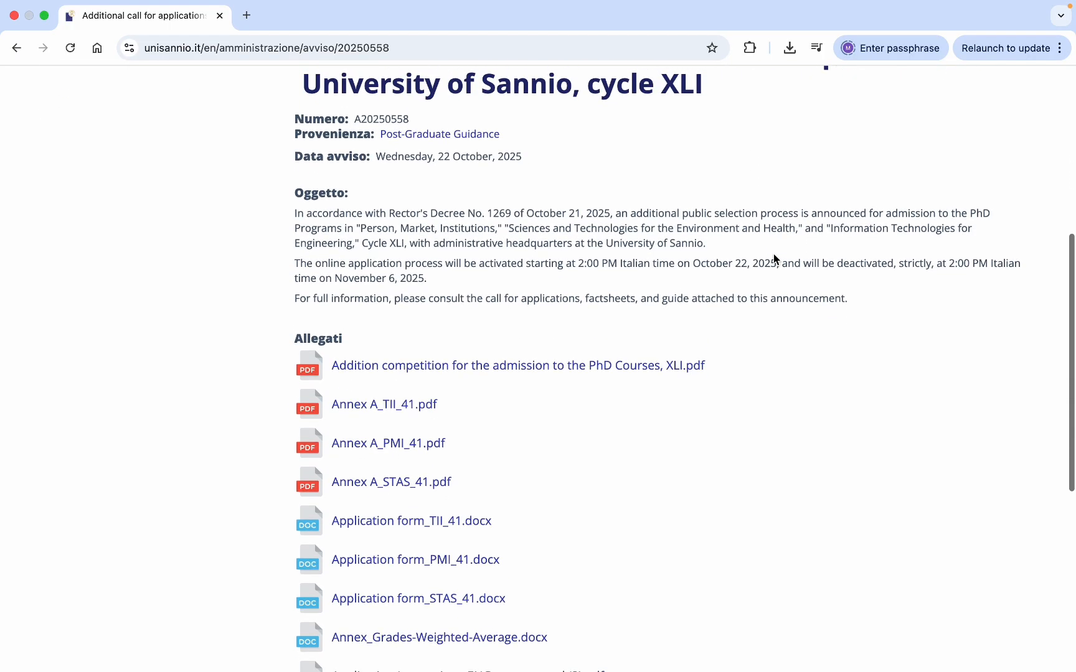
scroll(774, 257, "down", 1)
scroll(774, 257, "up", 1)
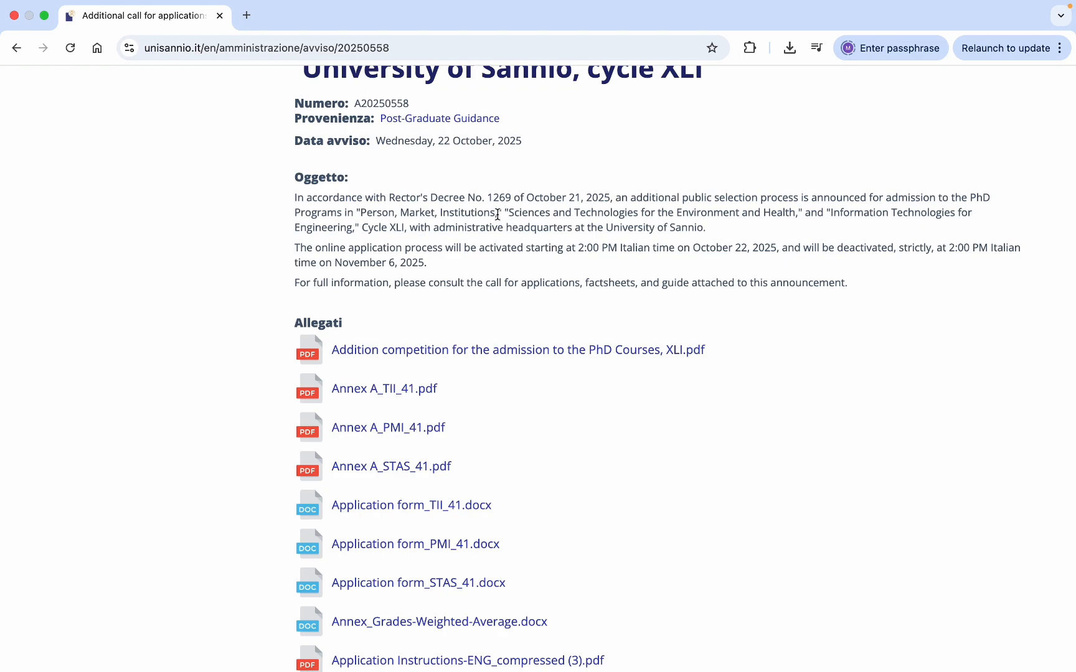
- Highlight the three programme names and the November 6, 2025 closing date on the announcement
left_click_drag(495, 214, 362, 214)
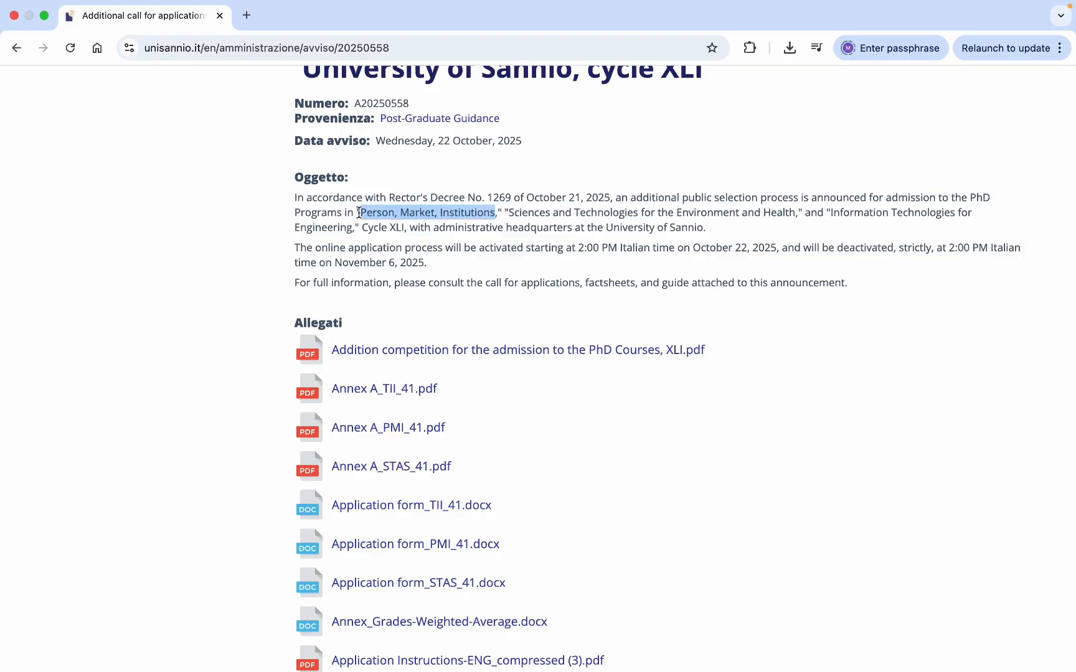
left_click(511, 212)
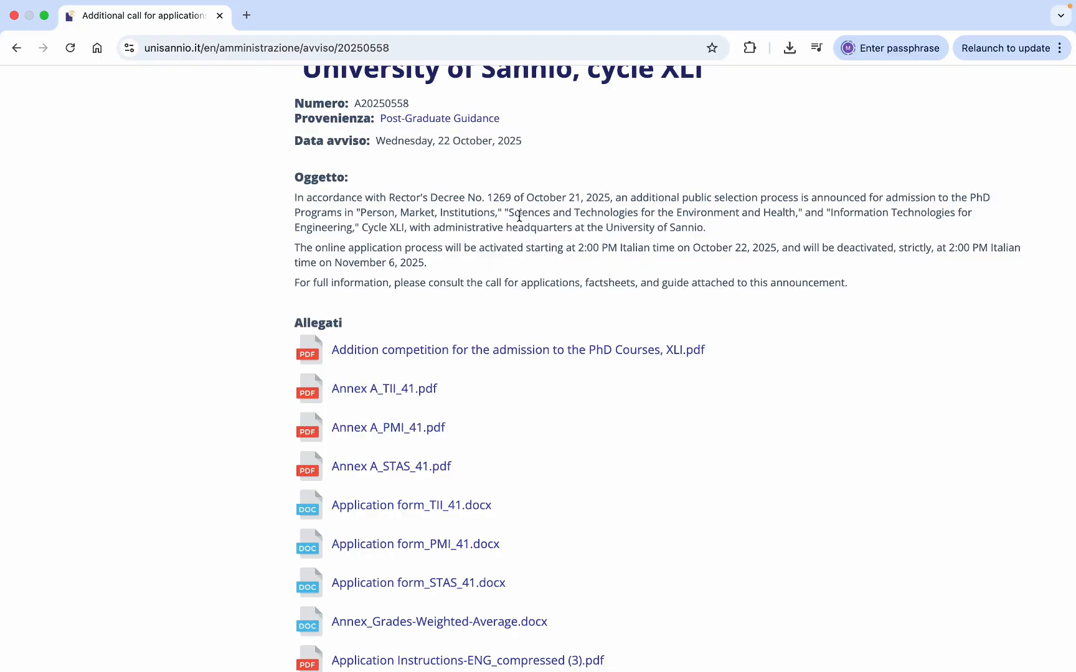
mouse_move(509, 214)
left_mouse_down()
mouse_move(974, 214)
mouse_move(834, 262)
left_mouse_up()
left_click(831, 211)
left_click_drag(511, 255, 353, 233)
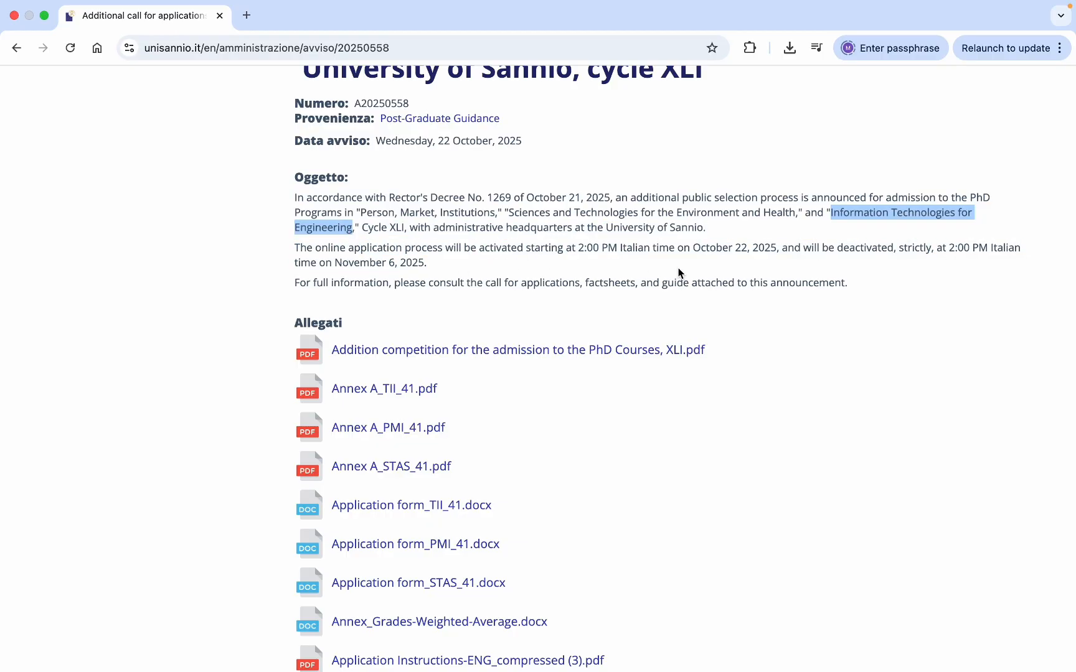
scroll(678, 268, "down", 1)
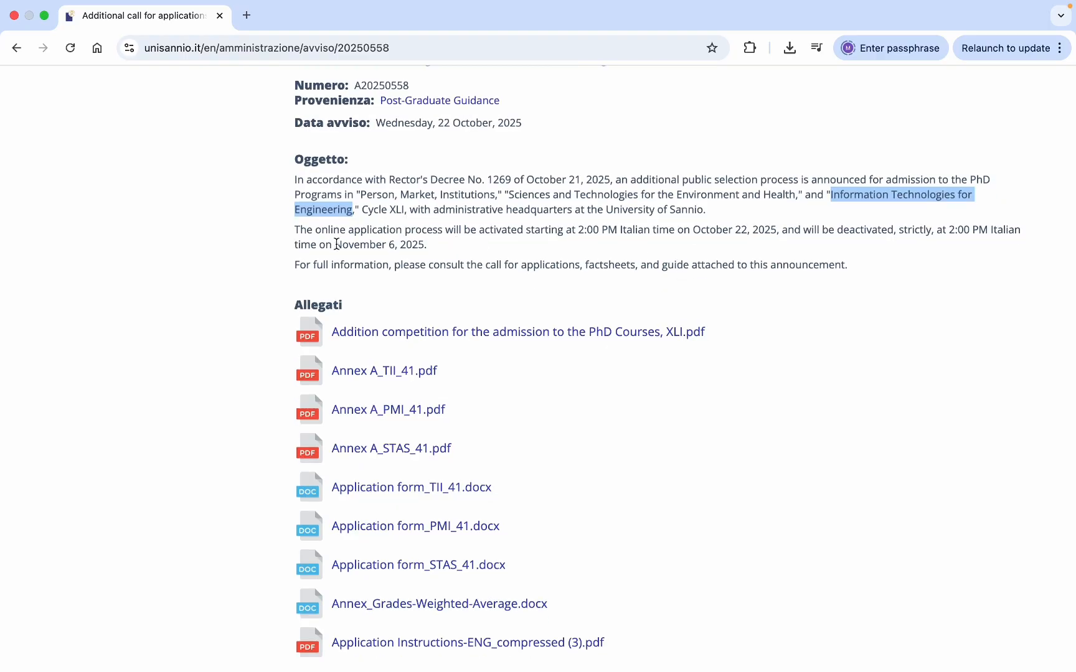
left_click_drag(336, 244, 424, 247)
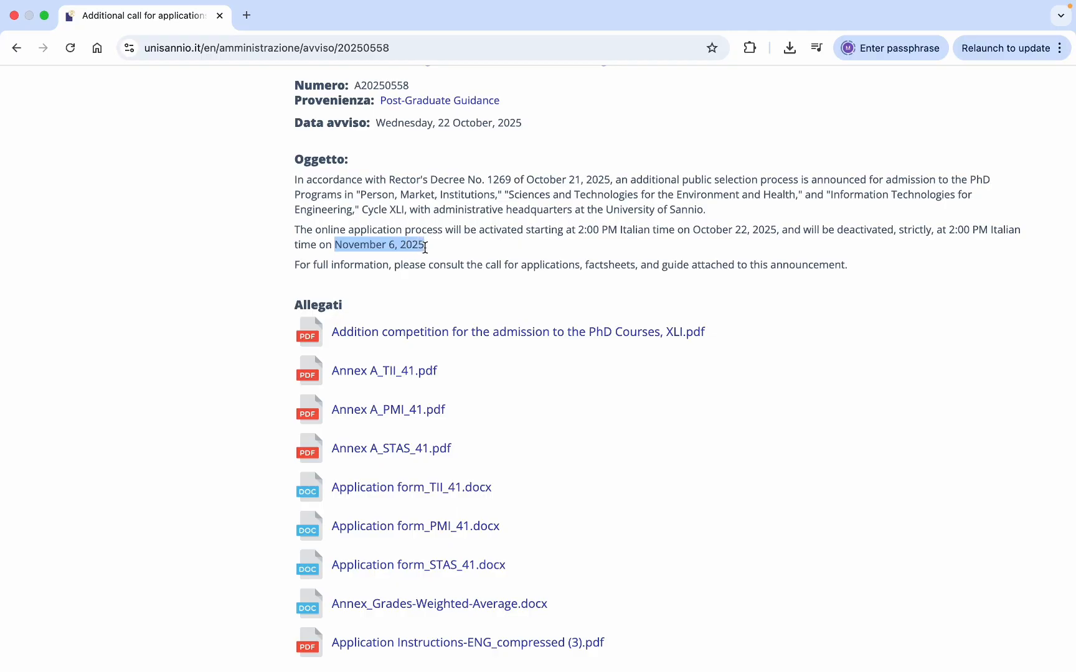
left_click(577, 286)
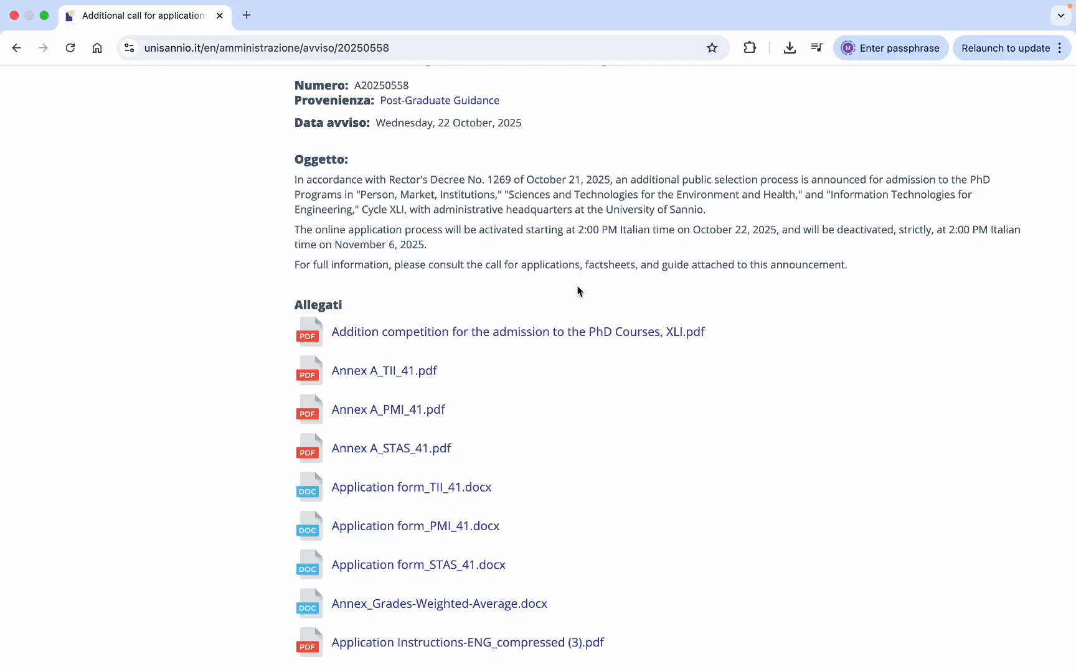
scroll(577, 290, "down", 1)
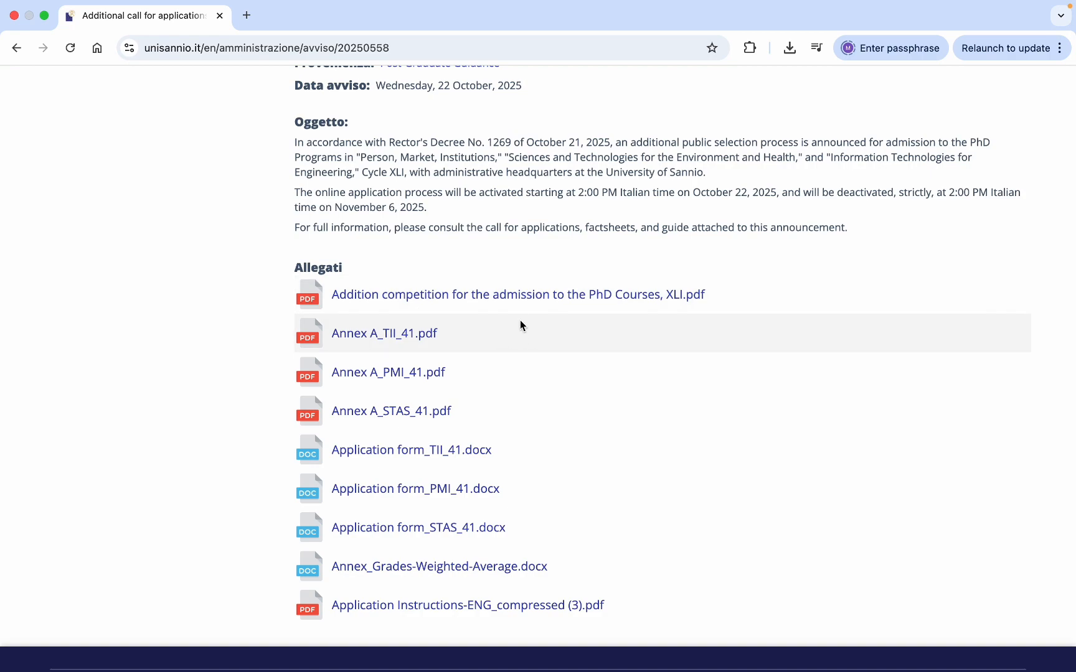
- Open the main call PDF and highlight Admission requirements, Article 3 and the 2.00 pm deadline
left_click(537, 294)
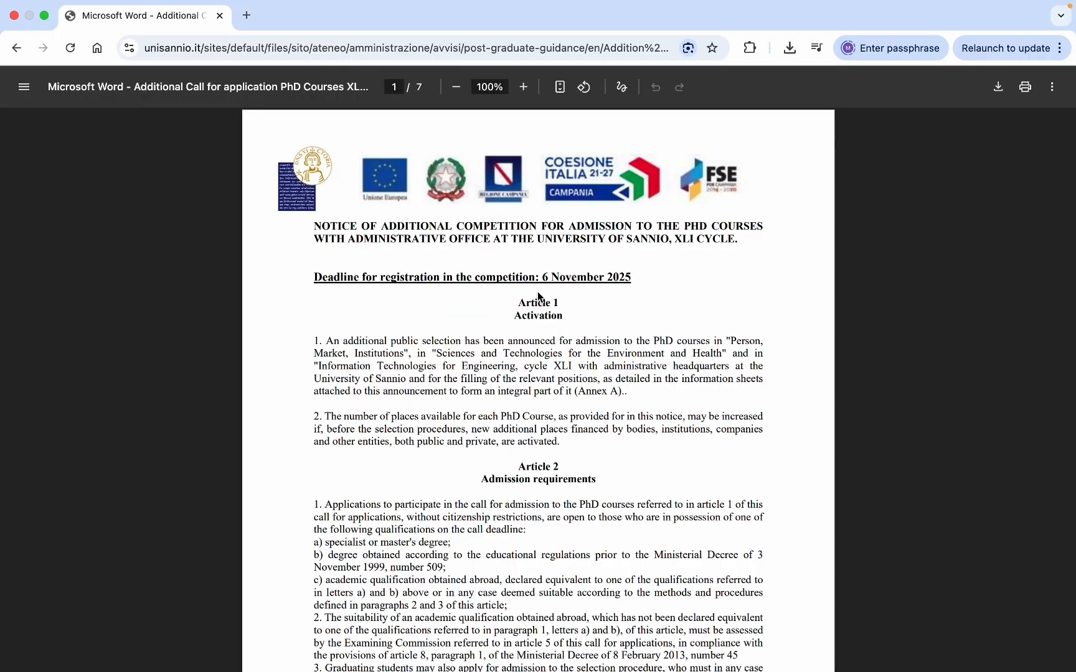
scroll(537, 291, "down", 8)
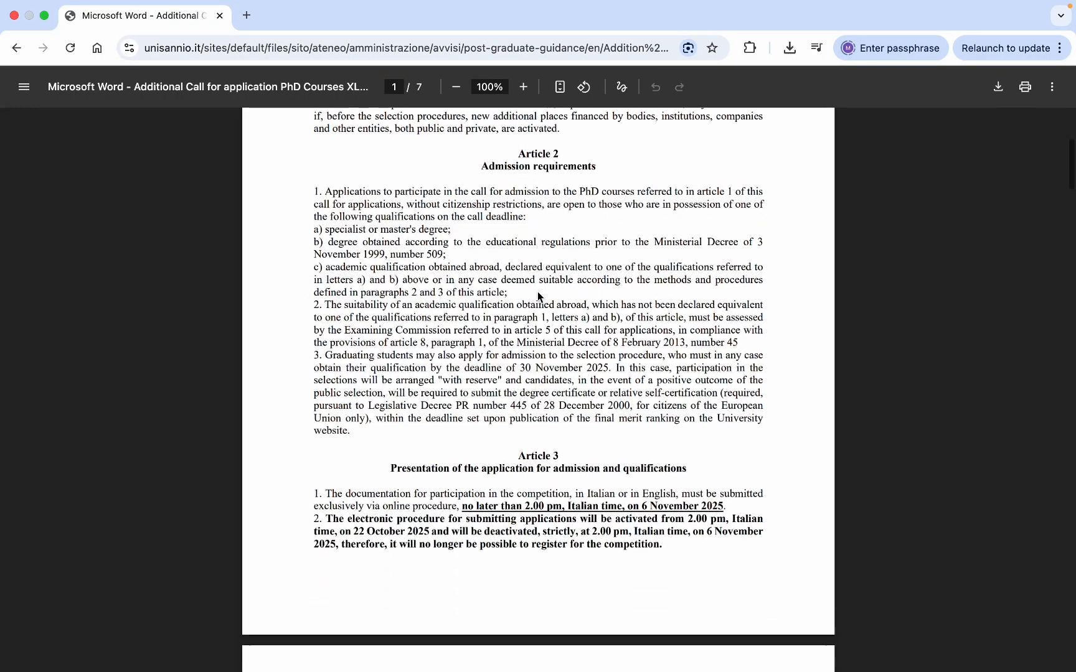
scroll(538, 291, "down", 15)
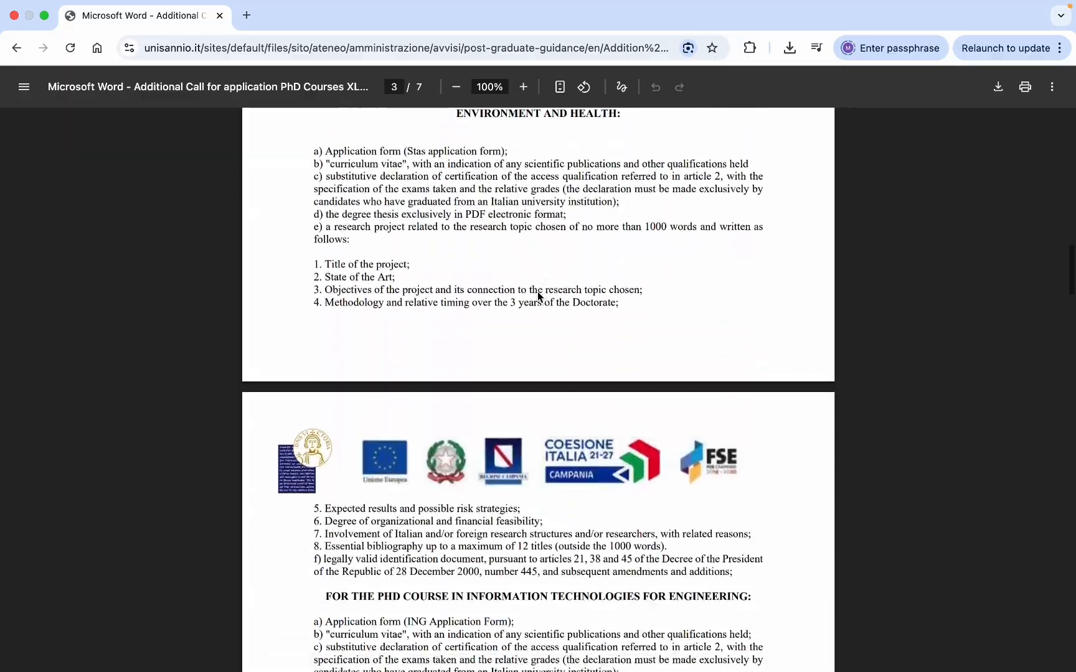
scroll(538, 291, "up", 20)
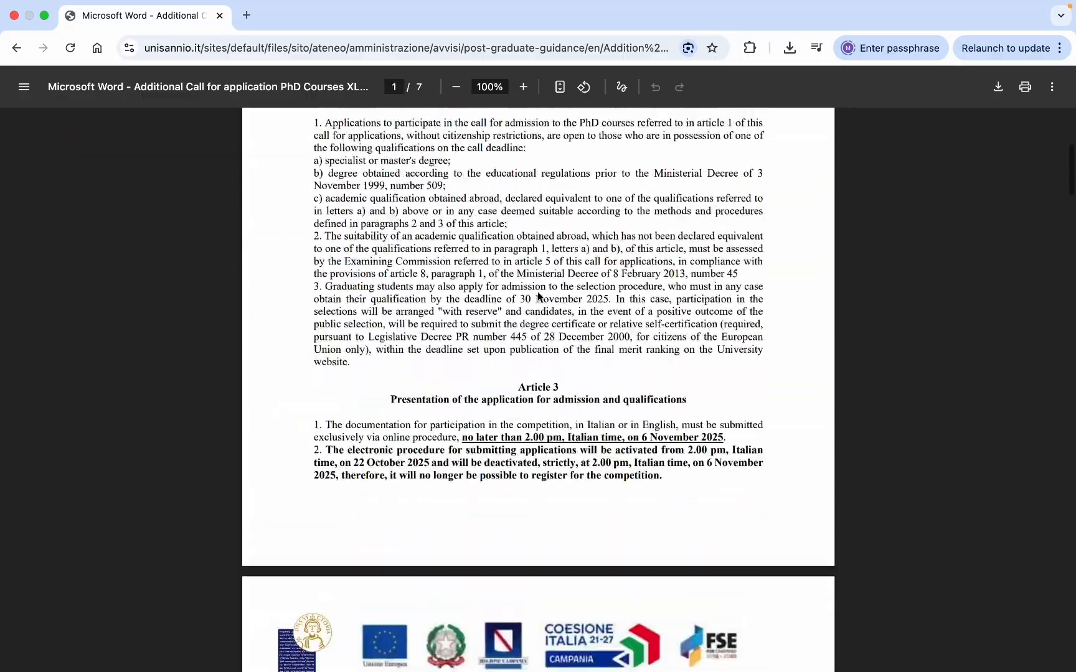
scroll(538, 296, "up", 4)
scroll(537, 296, "down", 4)
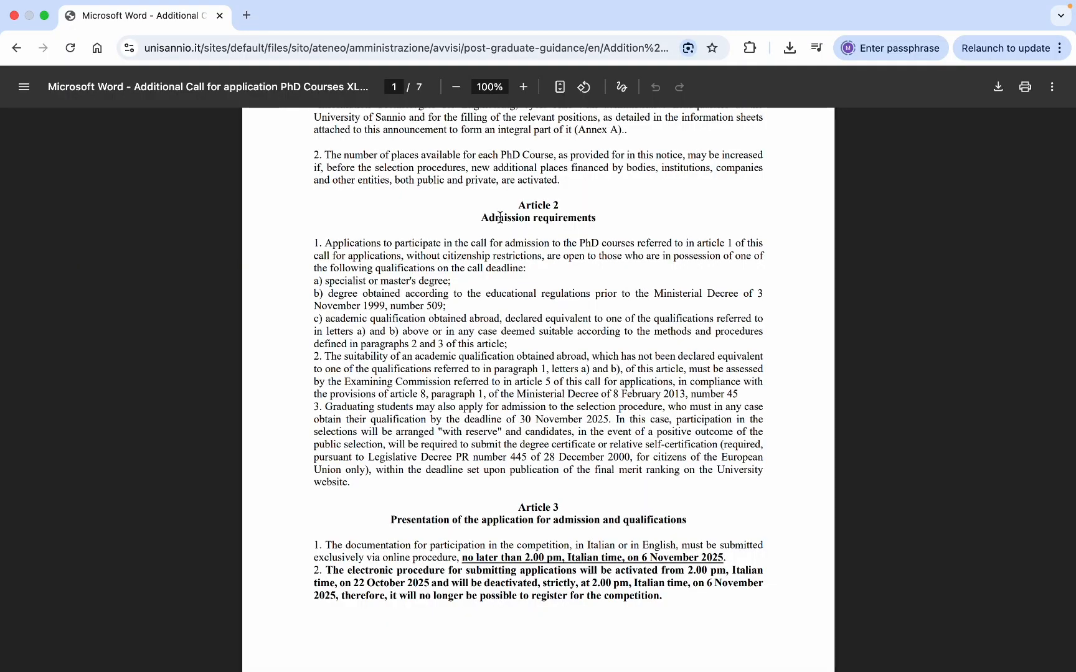
triple_click(500, 217)
scroll(433, 310, "down", 5)
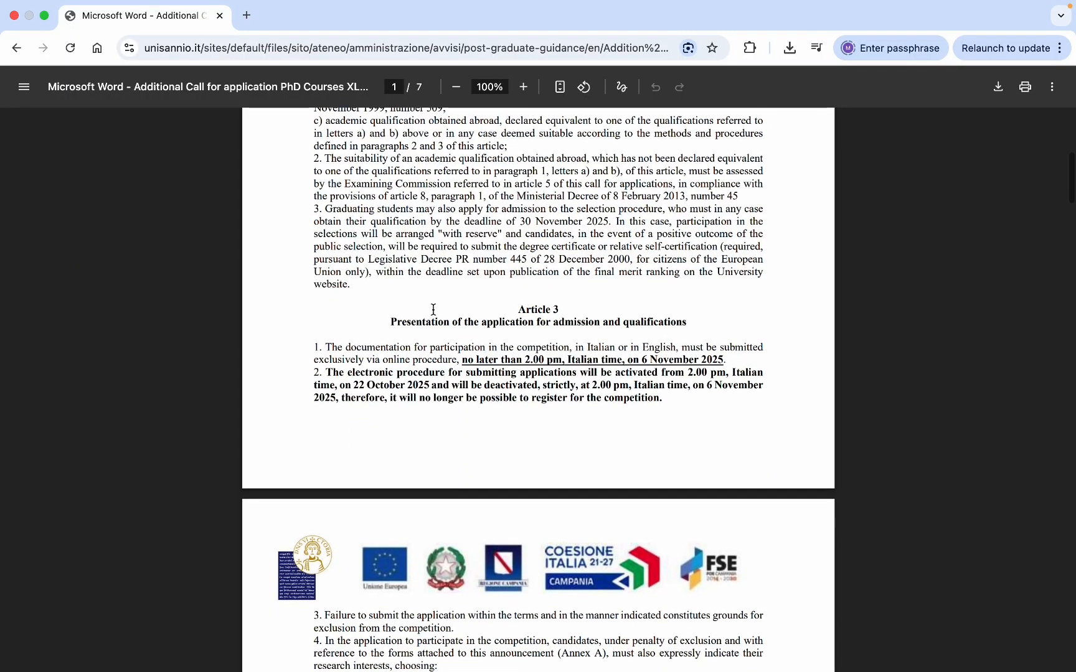
triple_click(410, 319)
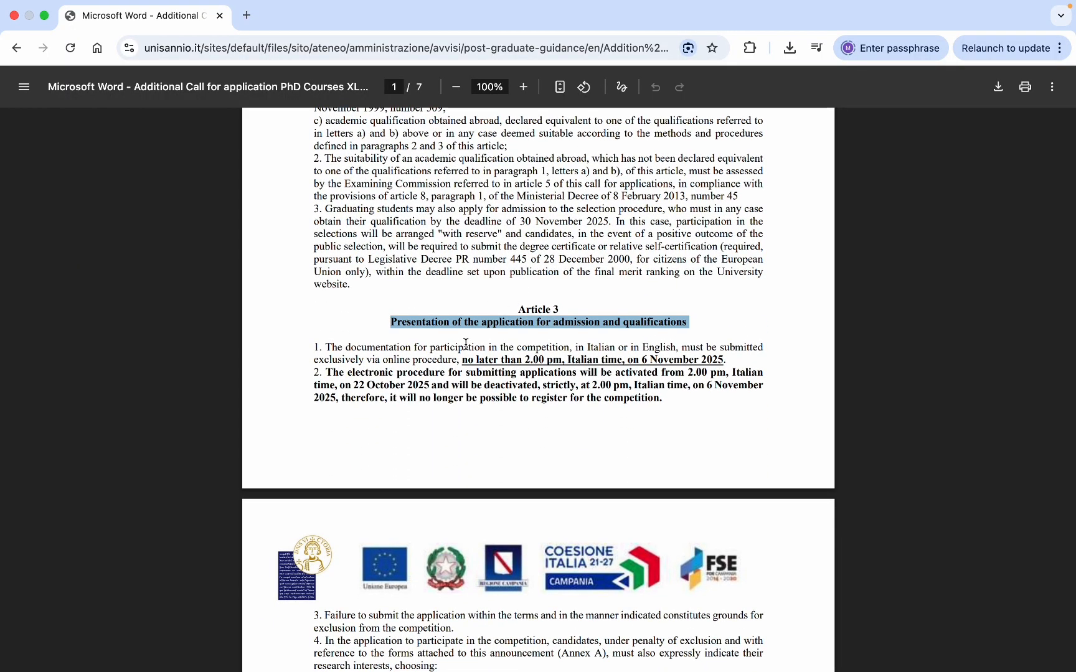
scroll(652, 389, "down", 2)
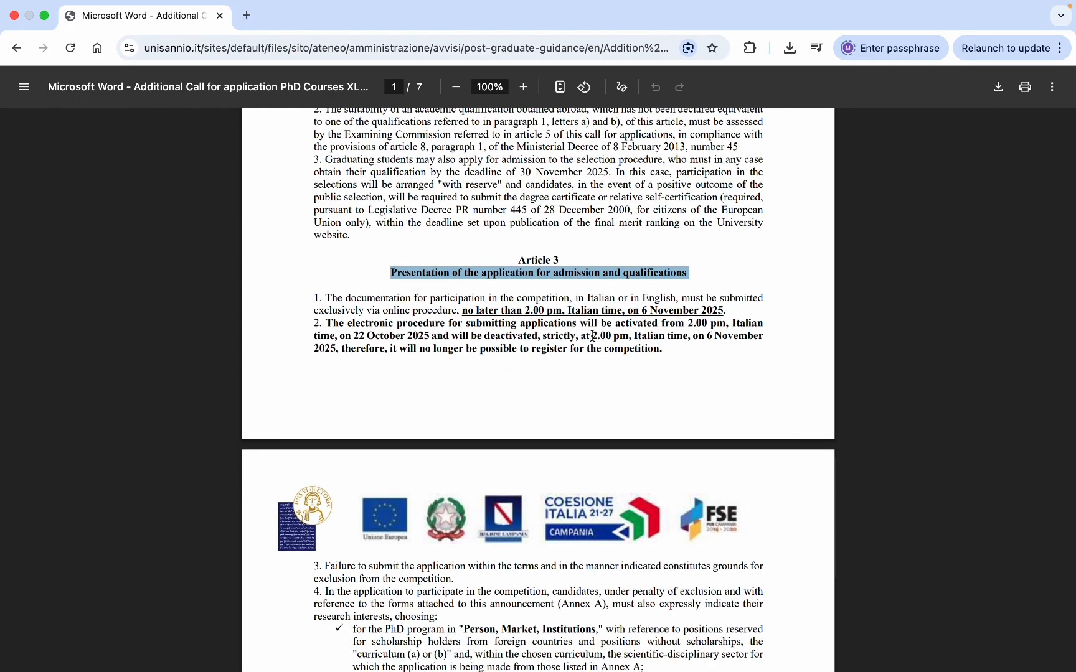
left_click_drag(592, 336, 624, 337)
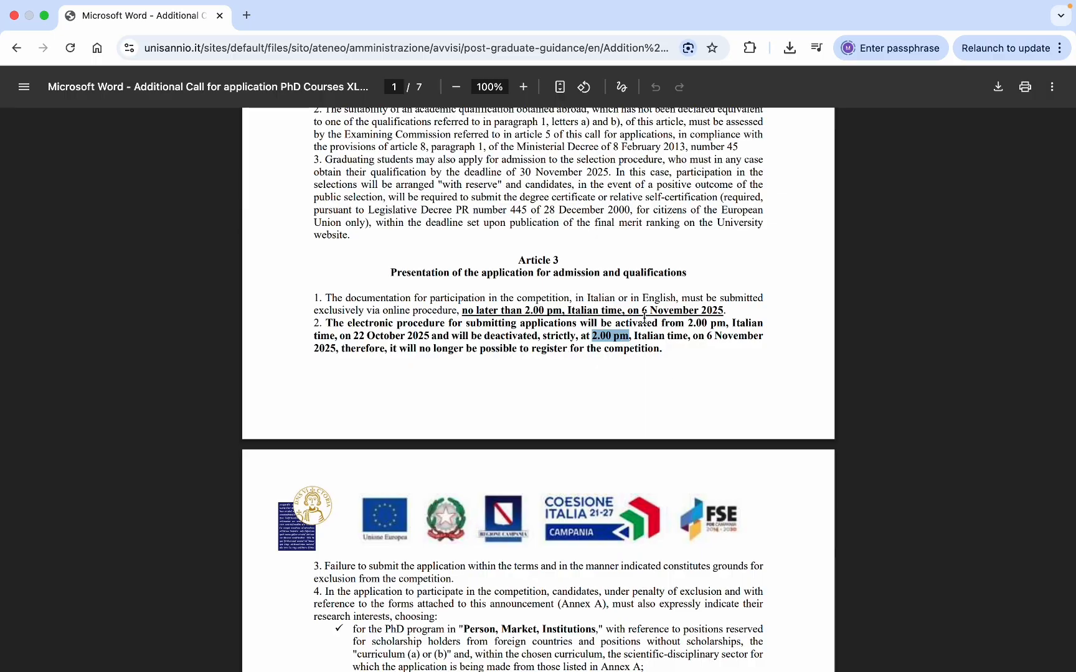
scroll(490, 375, "down", 5)
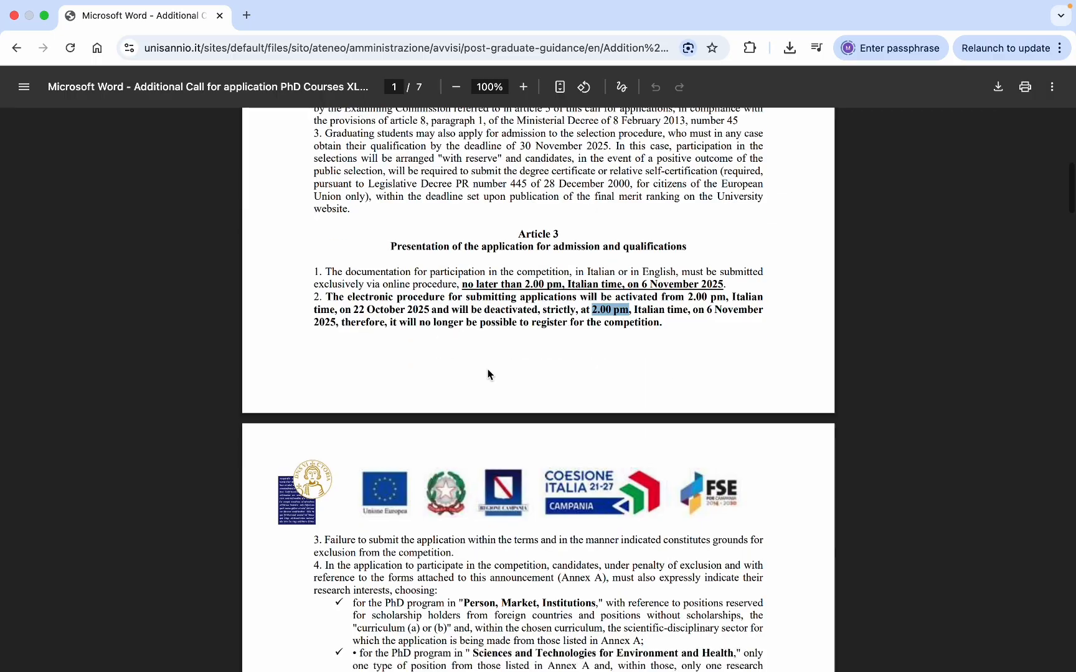
scroll(405, 386, "down", 1)
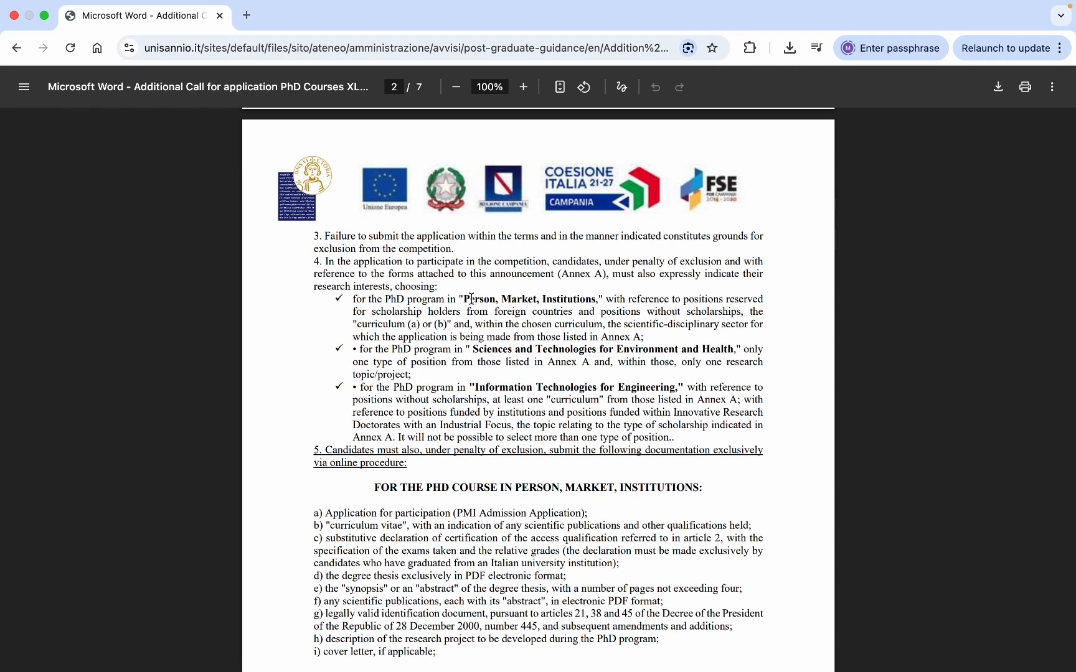
- Mark the PERSON, MARKET, INSTITUTIONS and Environment and Health documentation headings, reading on toward Article 4
double_click(492, 351)
double_click(555, 350)
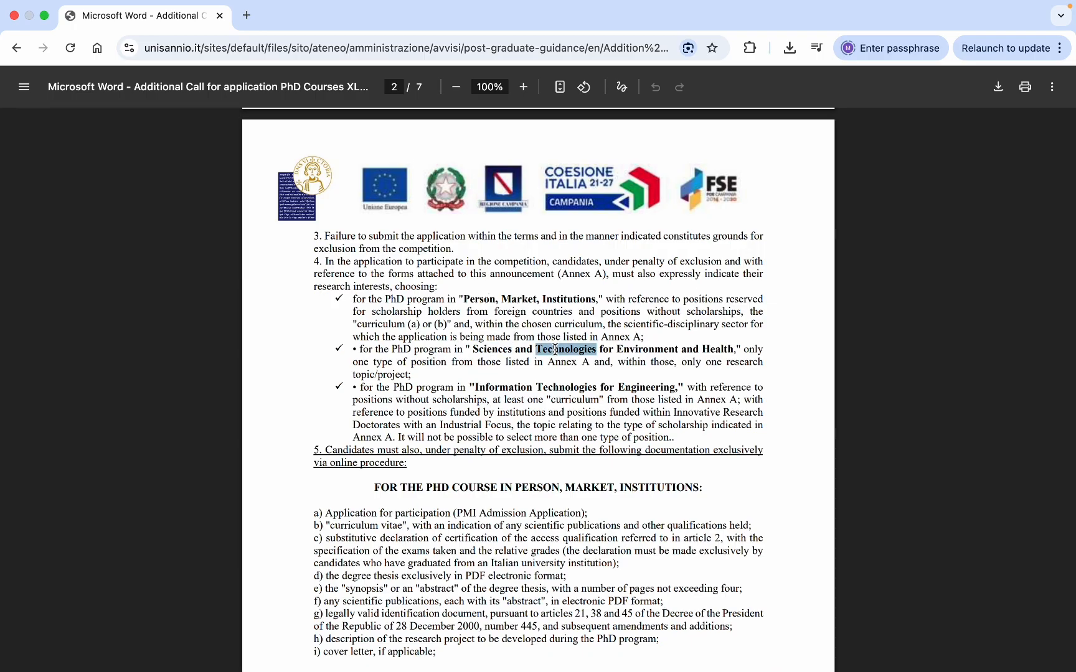
double_click(502, 383)
scroll(501, 383, "down", 1)
scroll(501, 385, "down", 3)
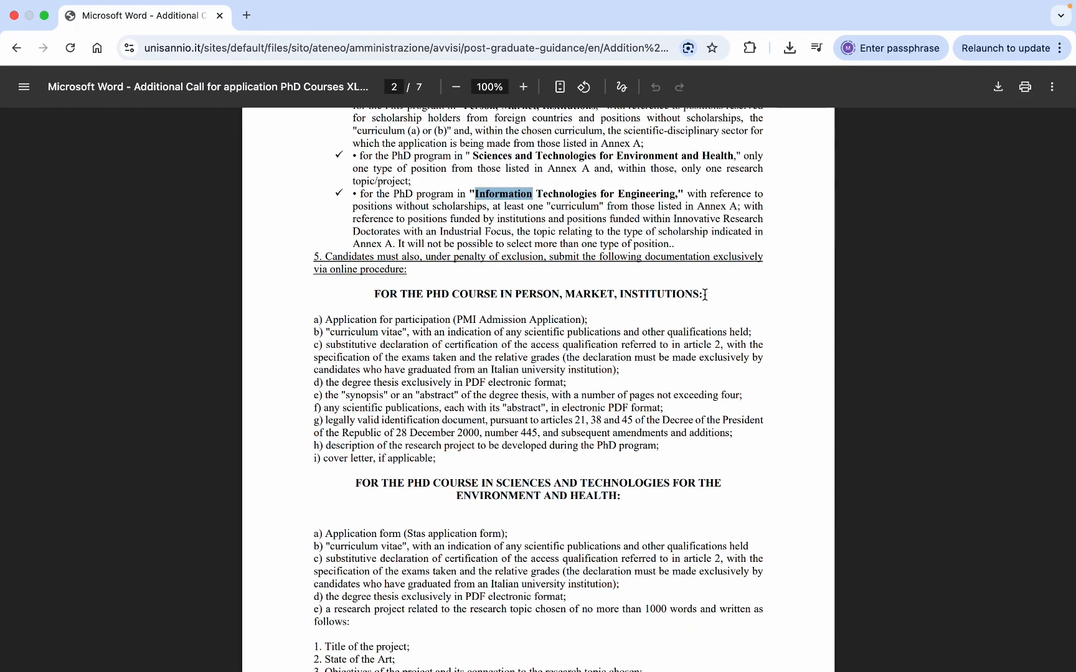
left_click_drag(706, 292, 374, 292)
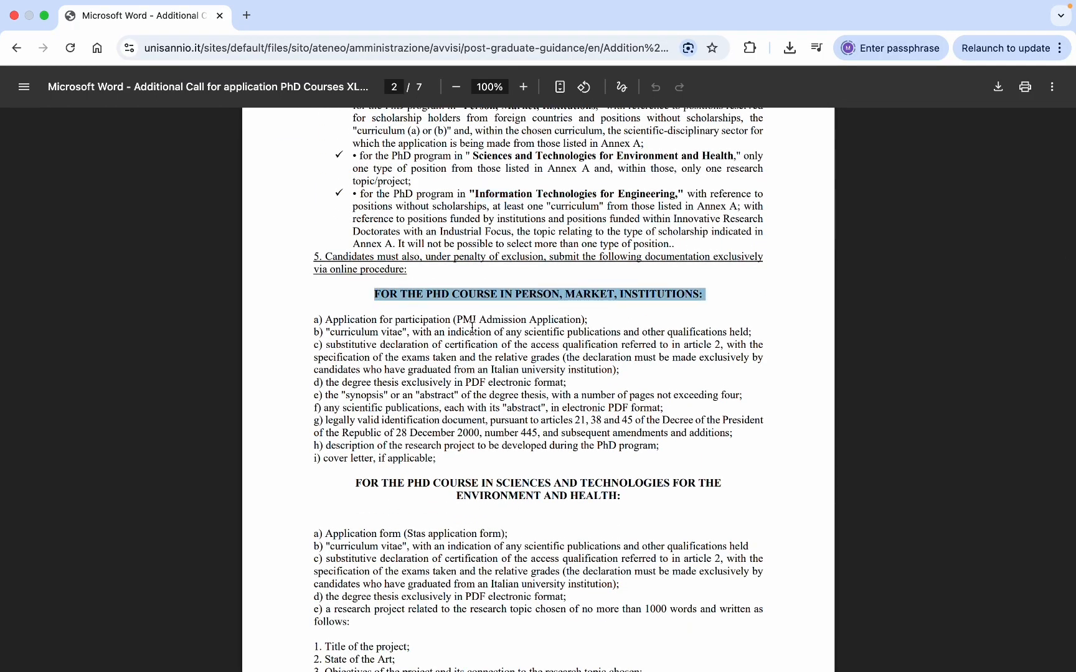
scroll(471, 327, "down", 3)
scroll(472, 327, "down", 2)
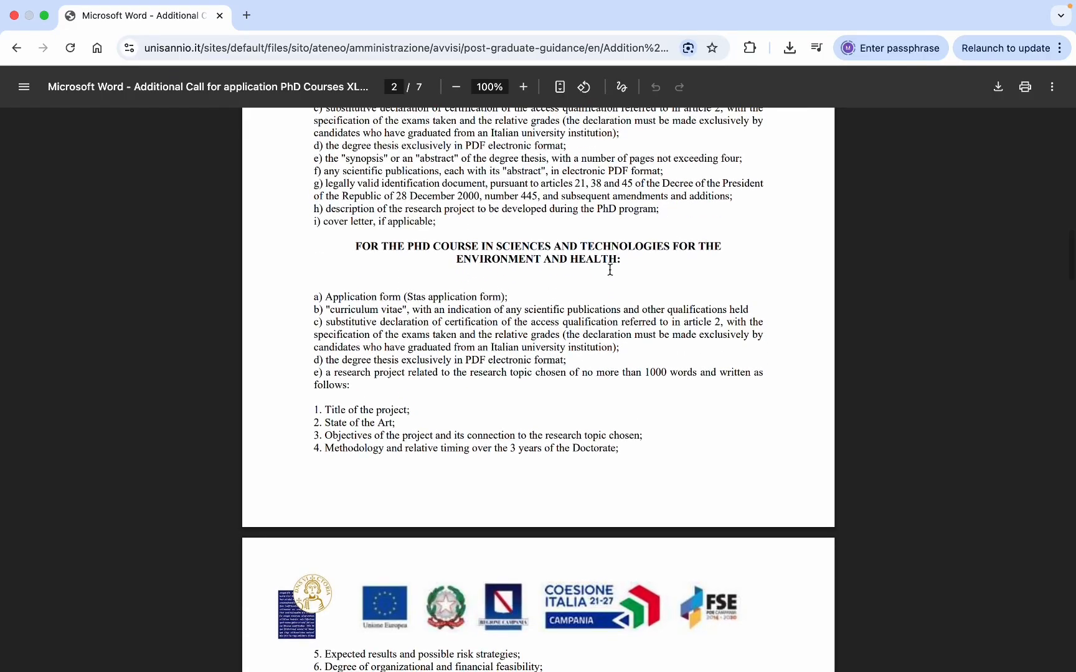
left_click_drag(625, 260, 358, 243)
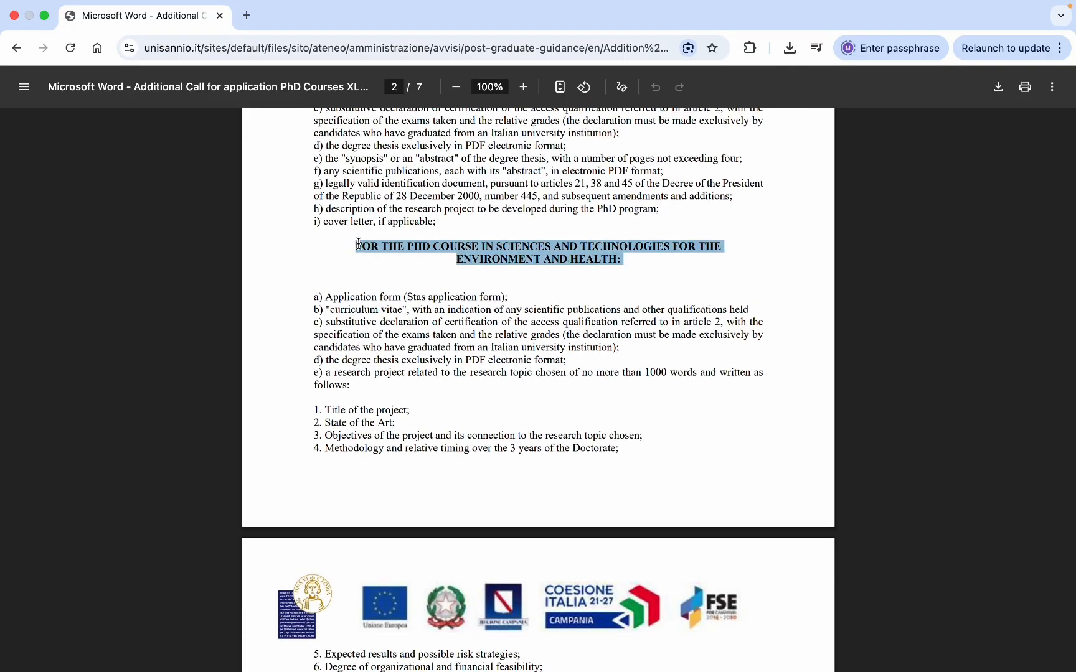
scroll(373, 311, "down", 3)
double_click(366, 330)
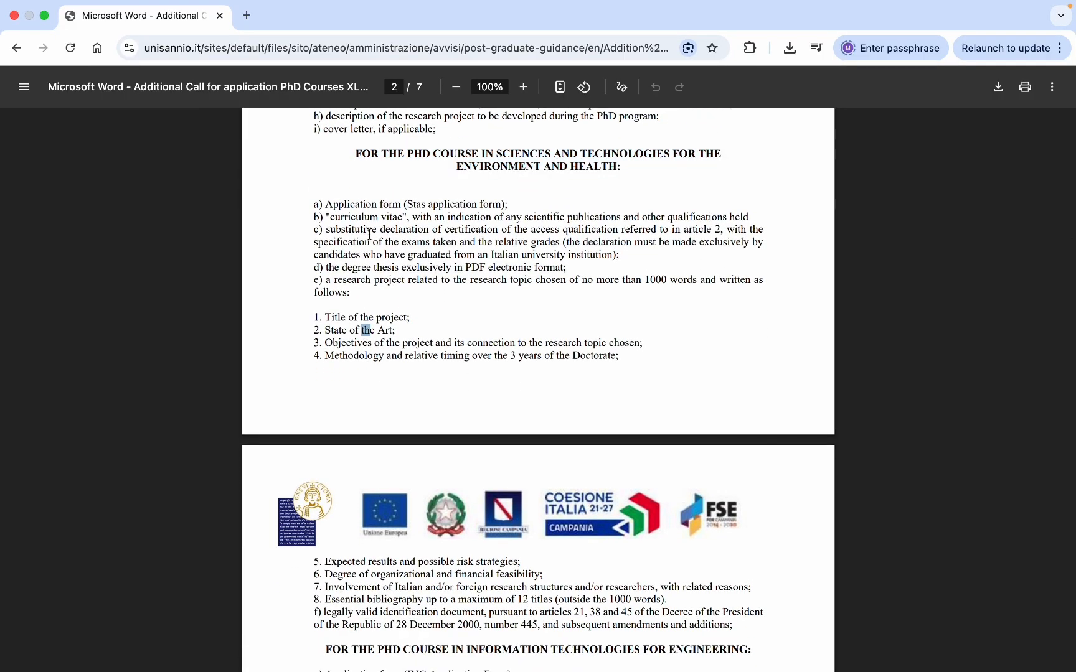
scroll(449, 306, "down", 5)
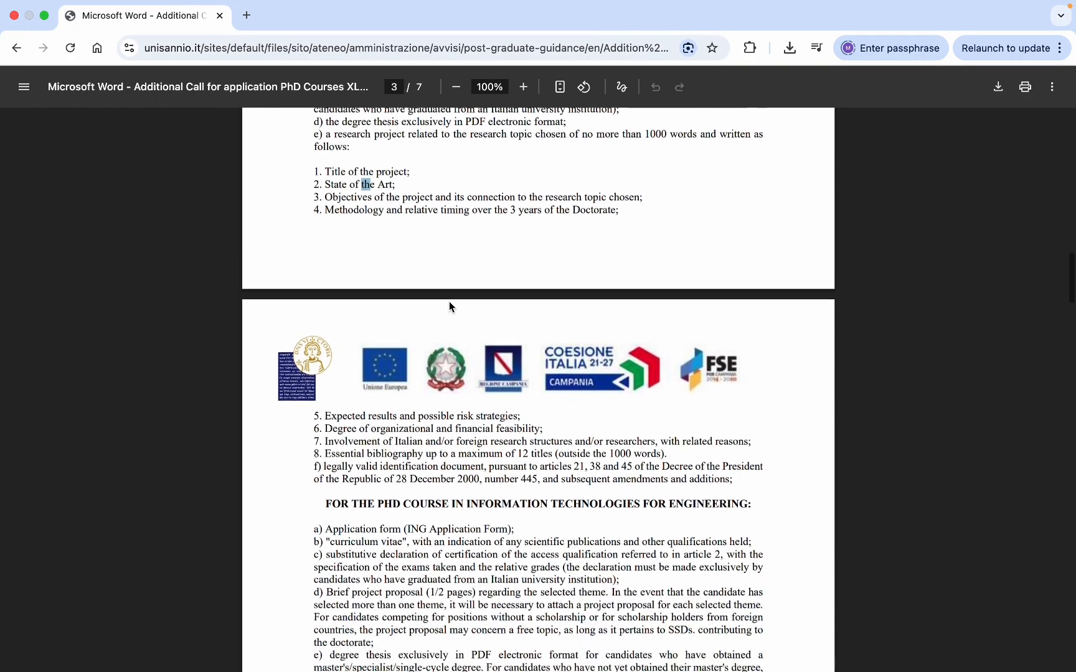
scroll(450, 305, "down", 8)
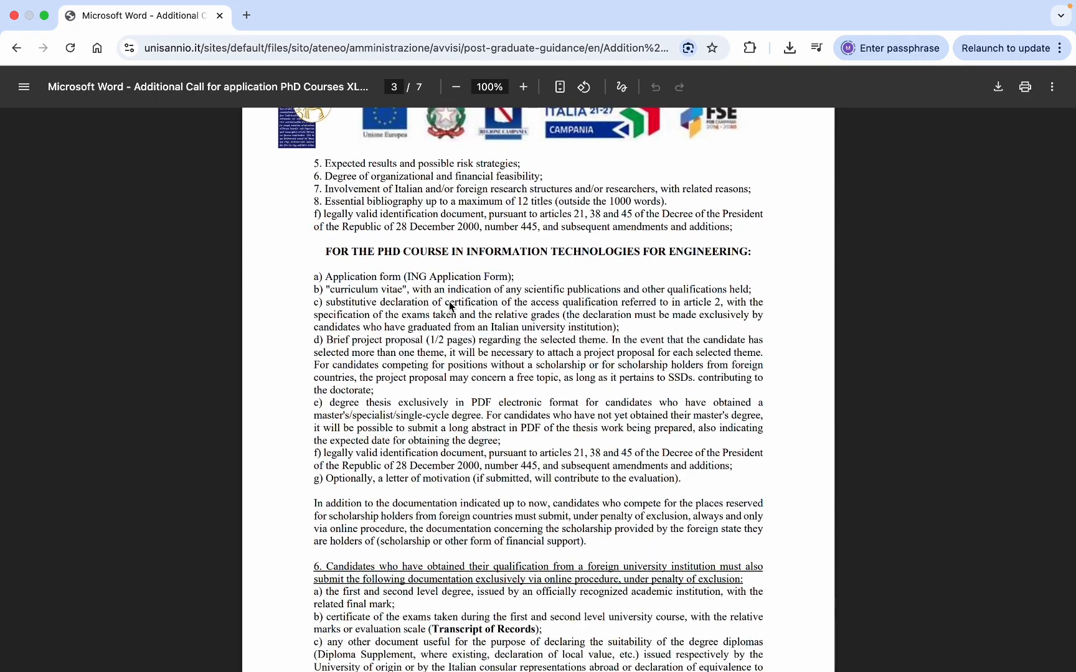
scroll(449, 302, "down", 12)
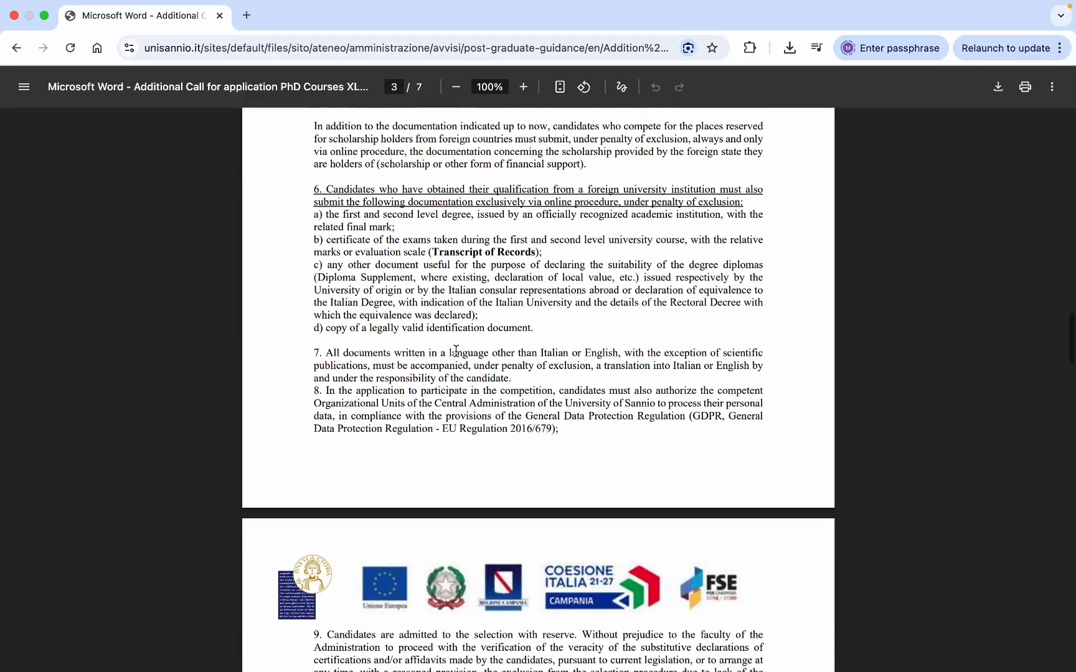
scroll(456, 350, "down", 20)
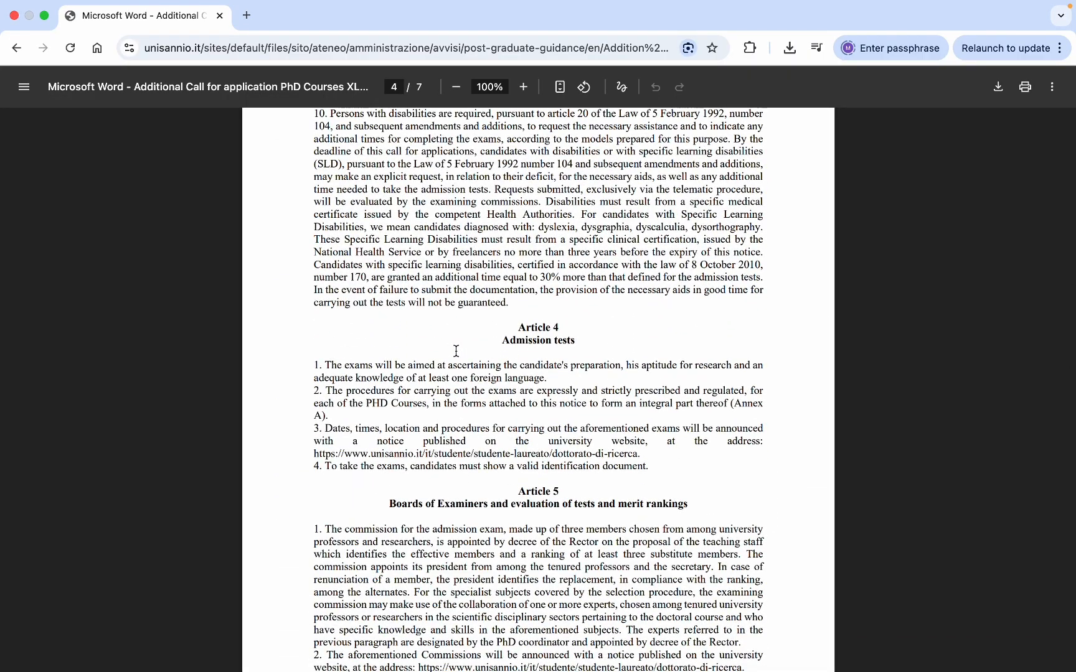
- Highlight the Article 4 Admission tests heading and read on to Articles 10–12 on page 7
triple_click(516, 339)
scroll(516, 340, "down", 20)
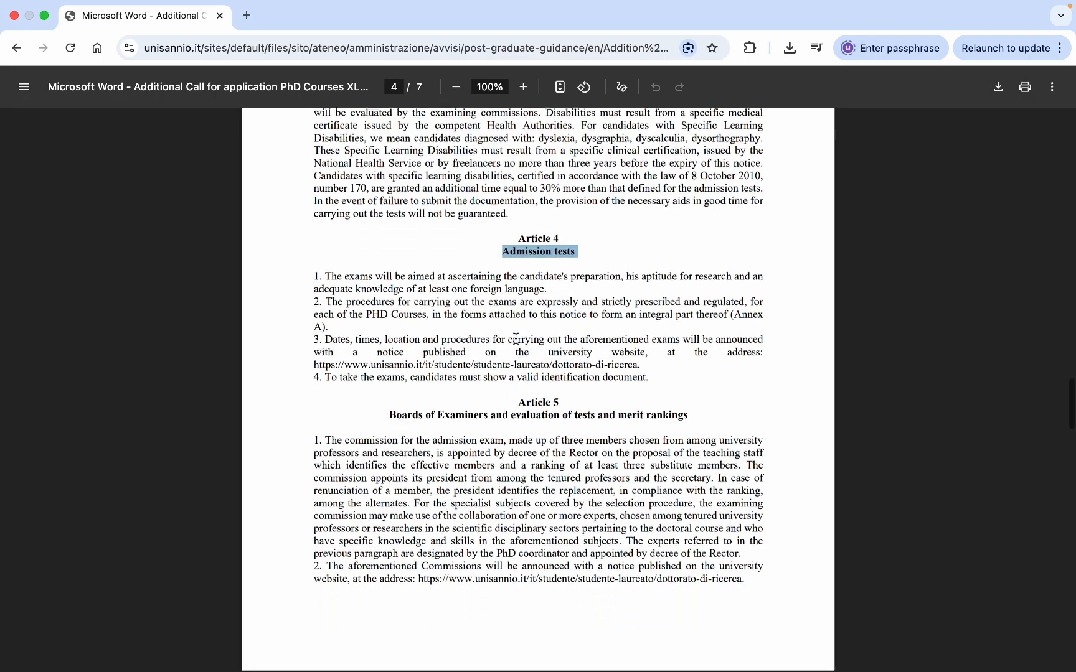
scroll(515, 339, "down", 19)
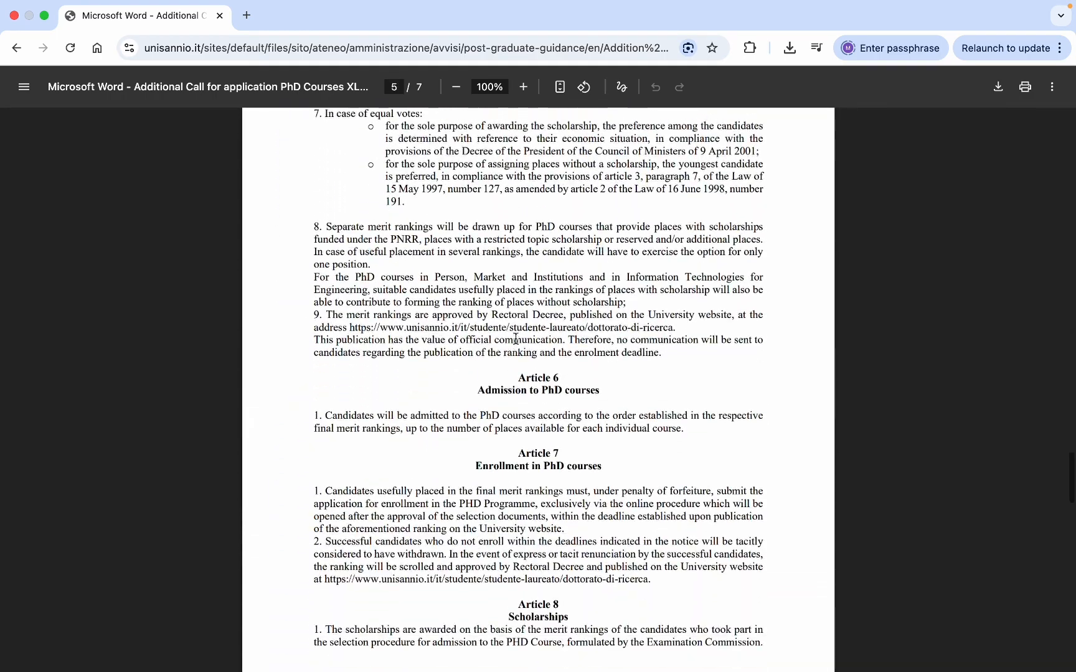
scroll(515, 339, "down", 19)
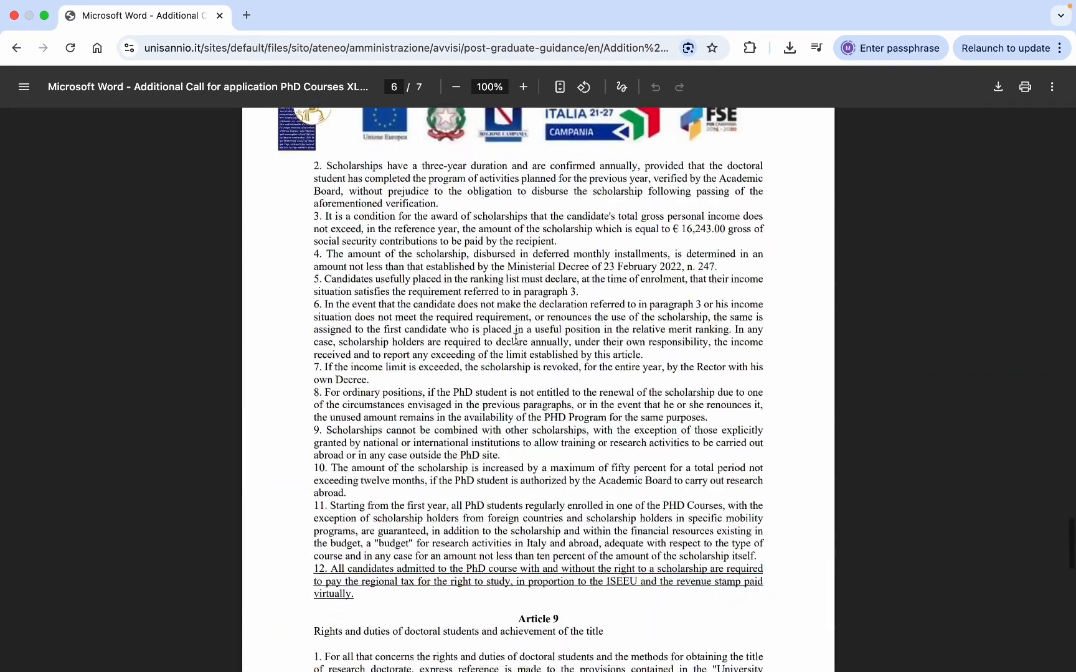
scroll(515, 339, "down", 3)
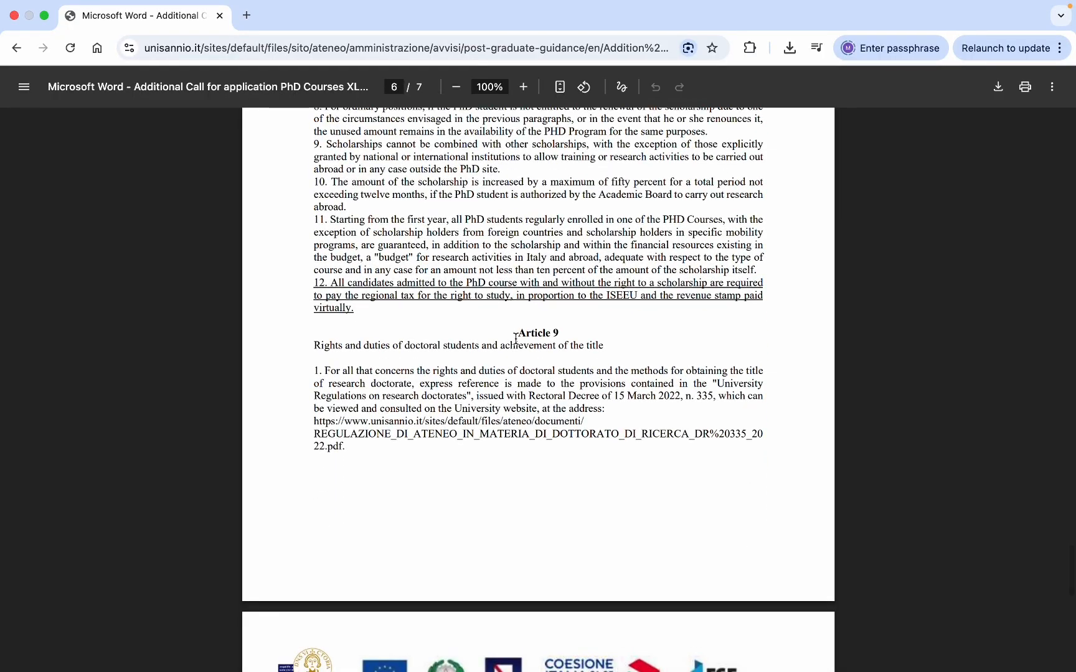
scroll(515, 347, "down", 1)
scroll(473, 394, "down", 15)
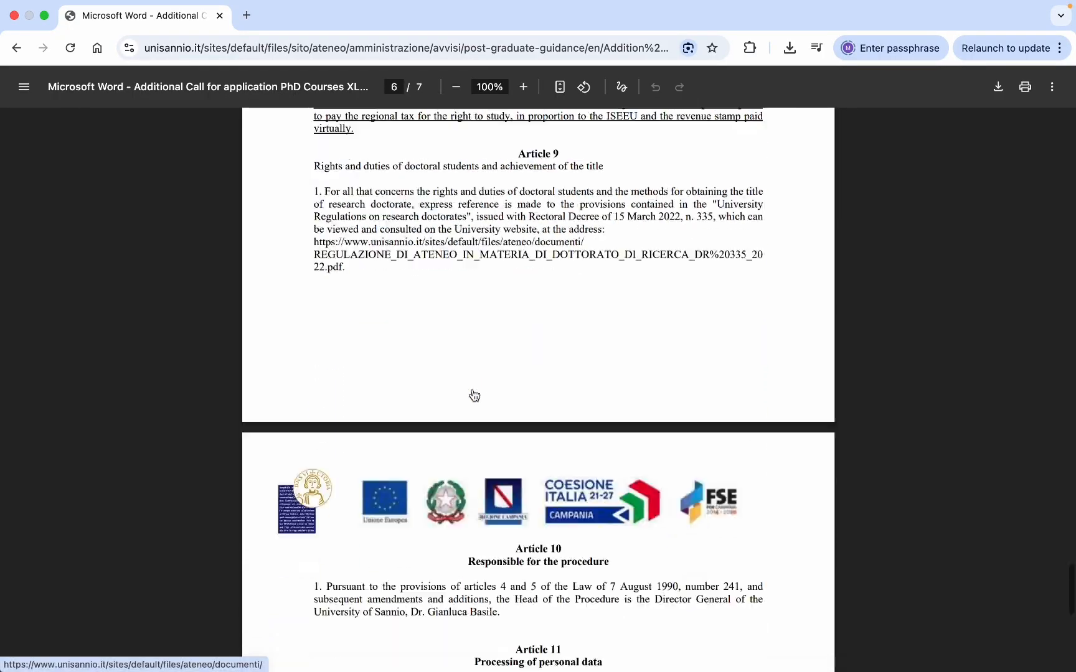
scroll(473, 394, "down", 1)
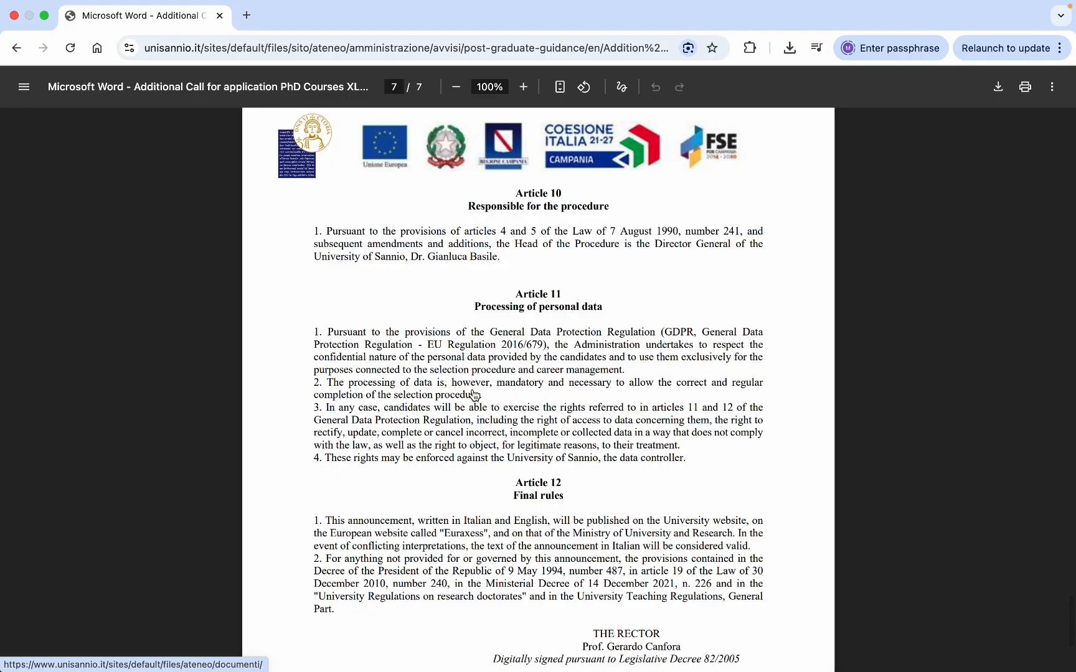
scroll(473, 394, "down", 2)
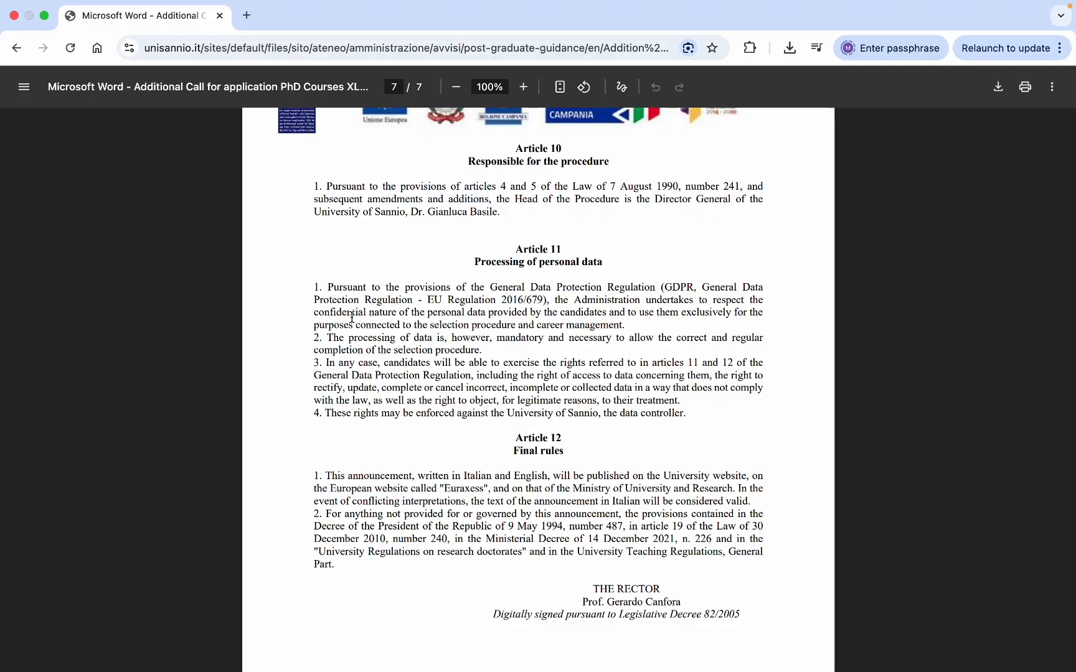
- Go back to the announcement's Allegati list and open Annex A_TII_41.pdf
left_click(16, 48)
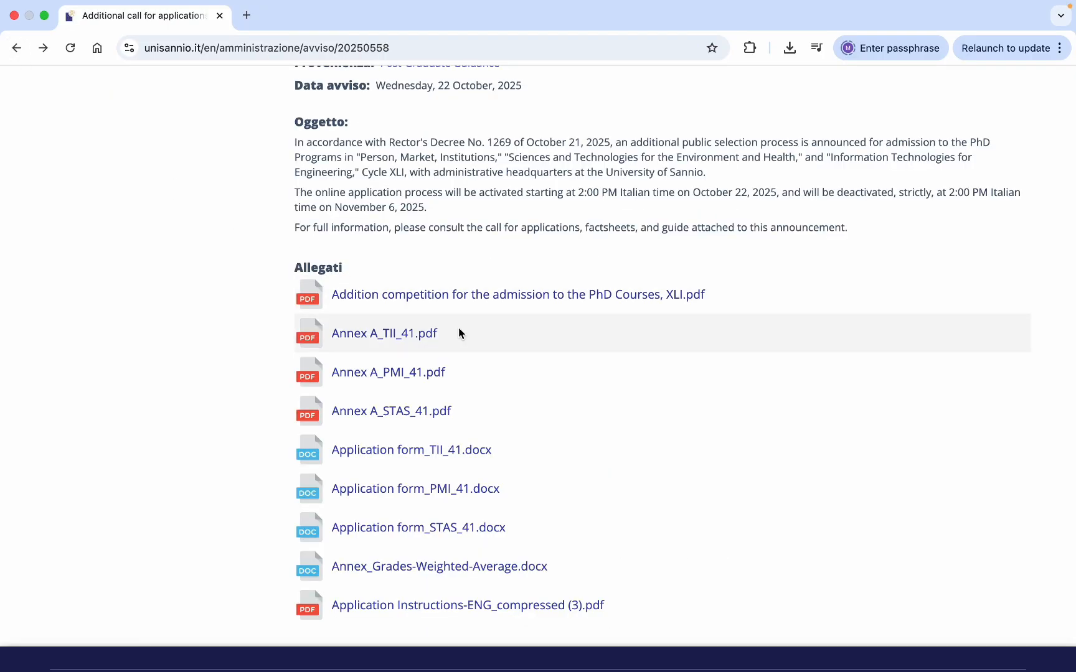
scroll(620, 395, "down", 2)
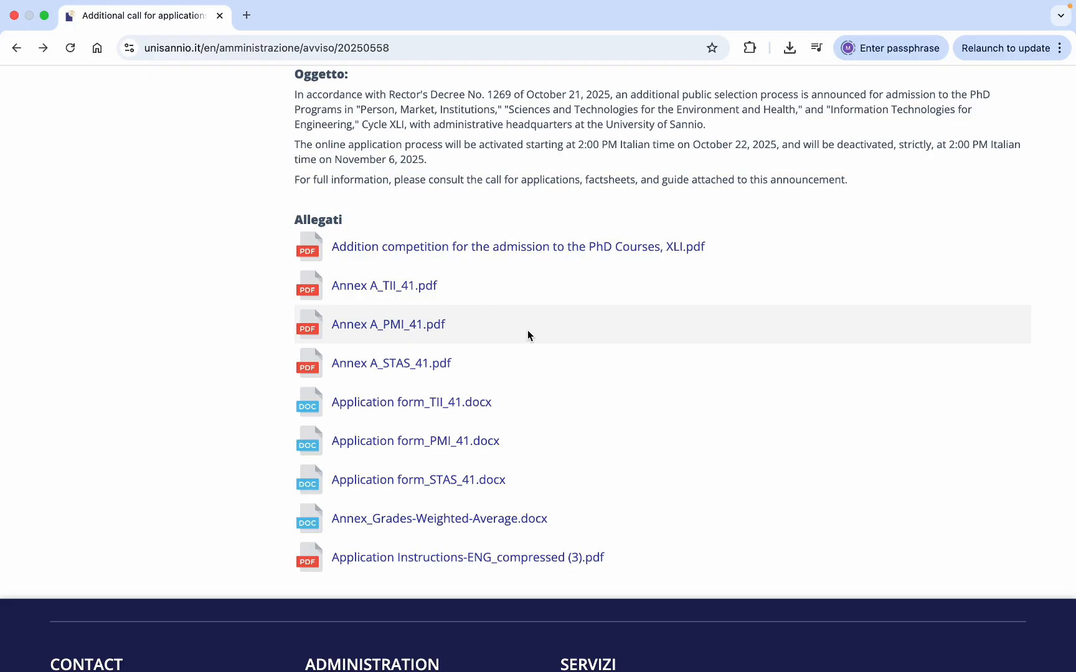
scroll(526, 331, "up", 10)
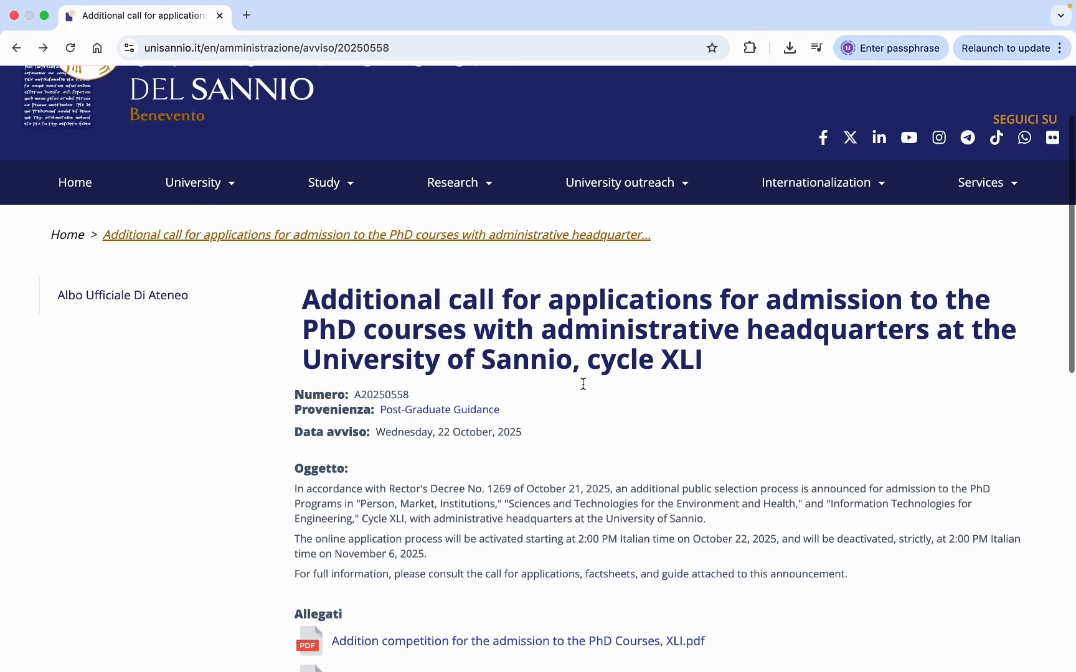
scroll(663, 467, "down", 8)
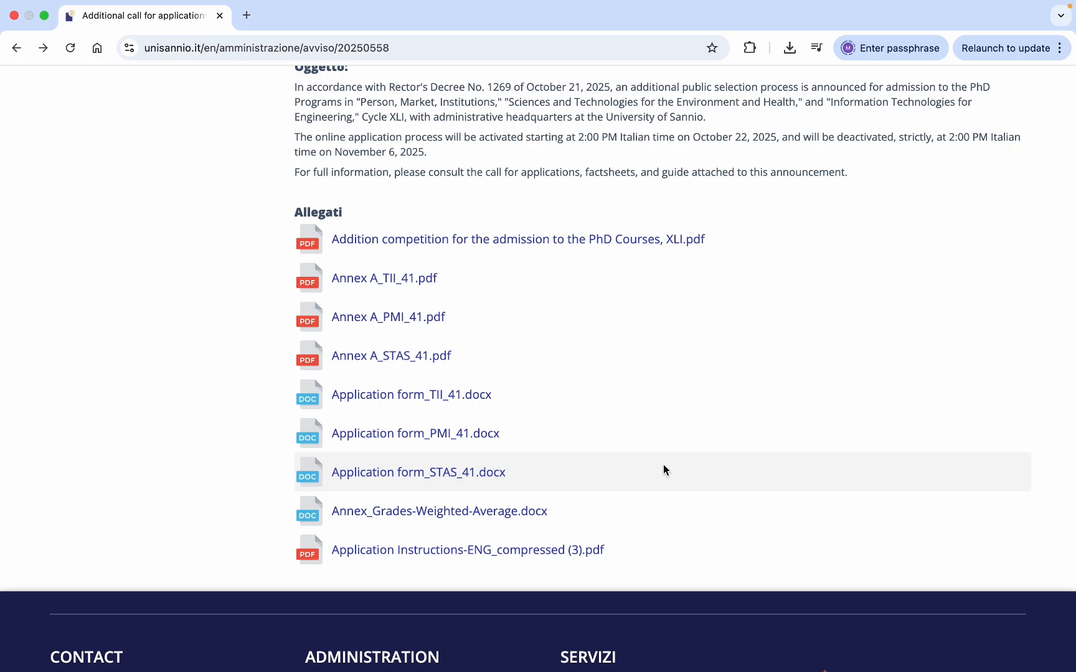
scroll(663, 466, "down", 1)
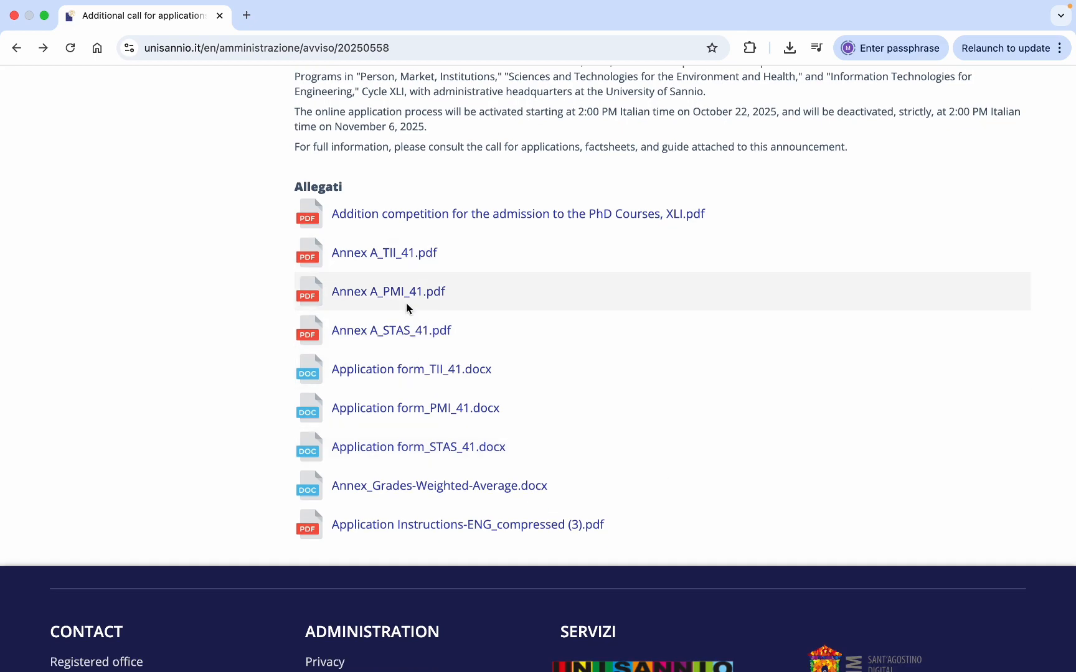
left_click(407, 254)
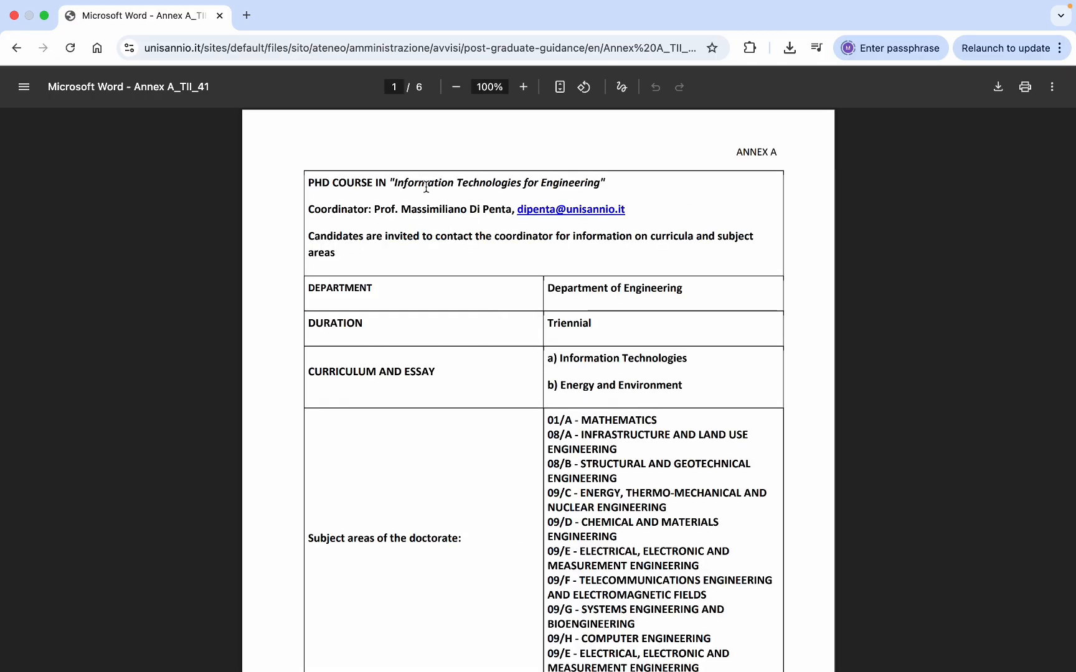
- Highlight the Lab-On-Fiber project title and its number of positions in Annex A_TII_41
scroll(593, 314, "down", 3)
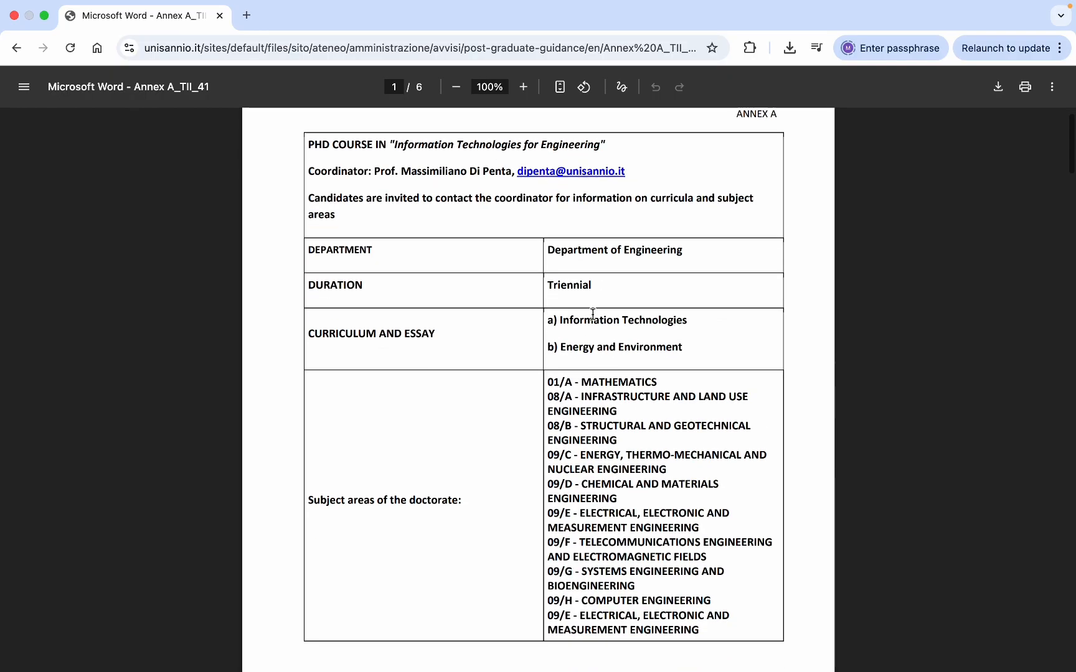
scroll(593, 314, "up", 1)
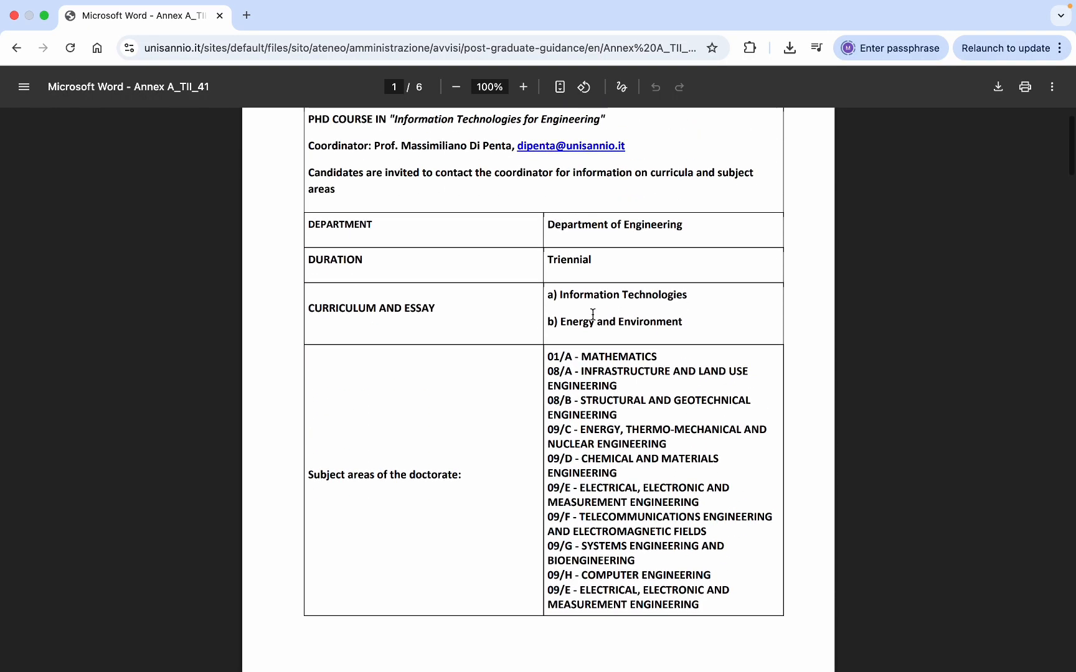
scroll(592, 314, "down", 5)
scroll(593, 314, "down", 8)
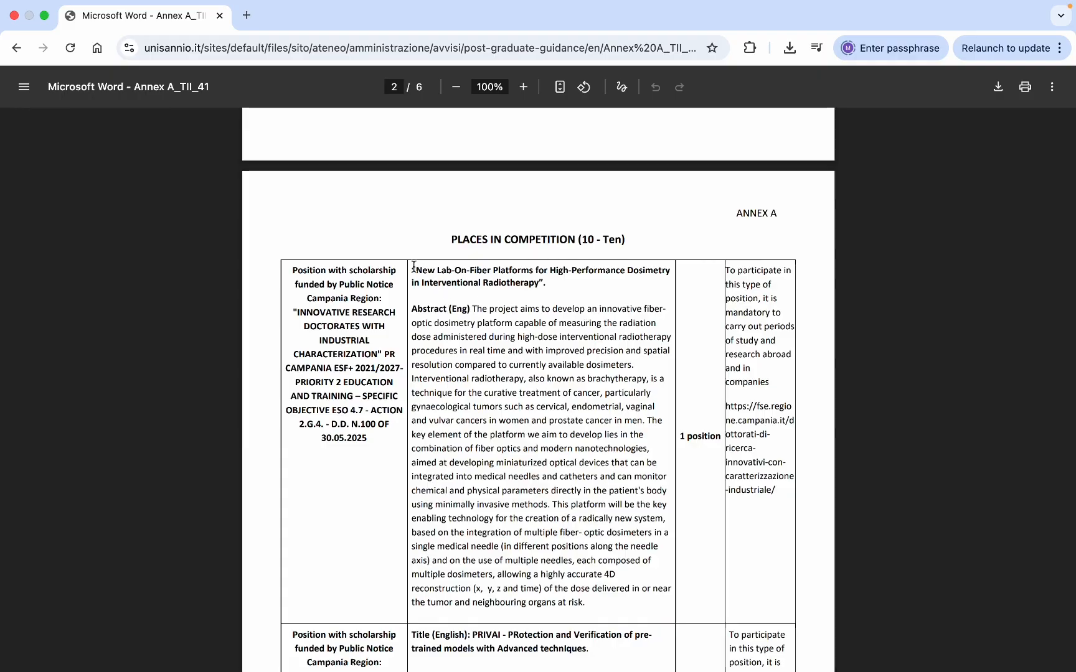
left_click_drag(412, 270, 548, 286)
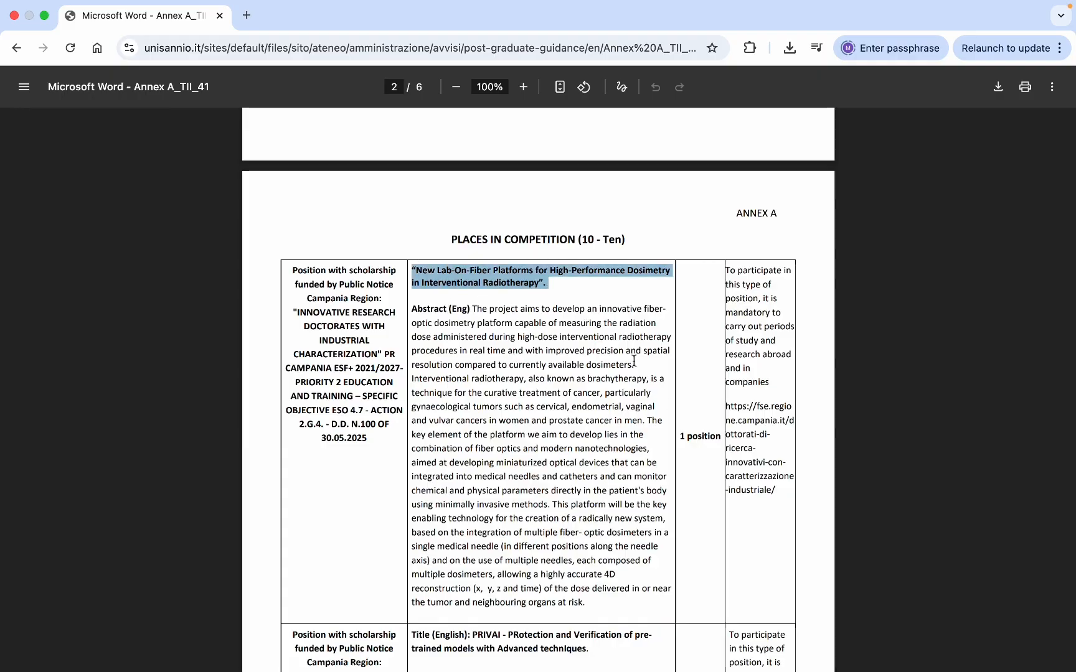
double_click(701, 436)
- Highlight the project's abstract and title, then read on to page 5's competition procedures
scroll(555, 416, "down", 2)
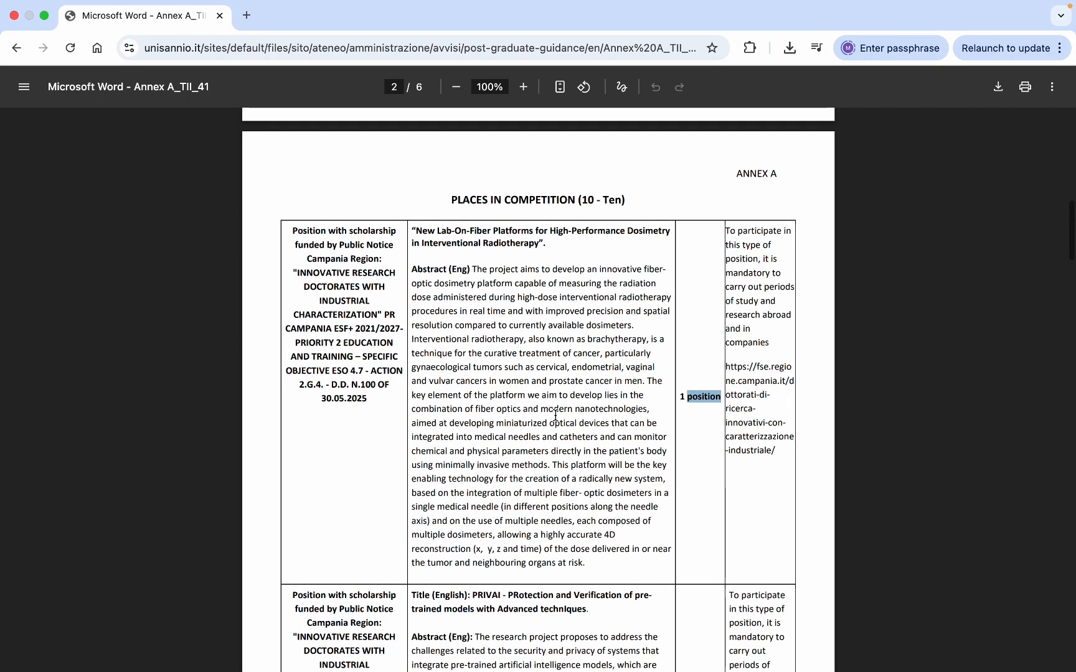
scroll(555, 416, "down", 2)
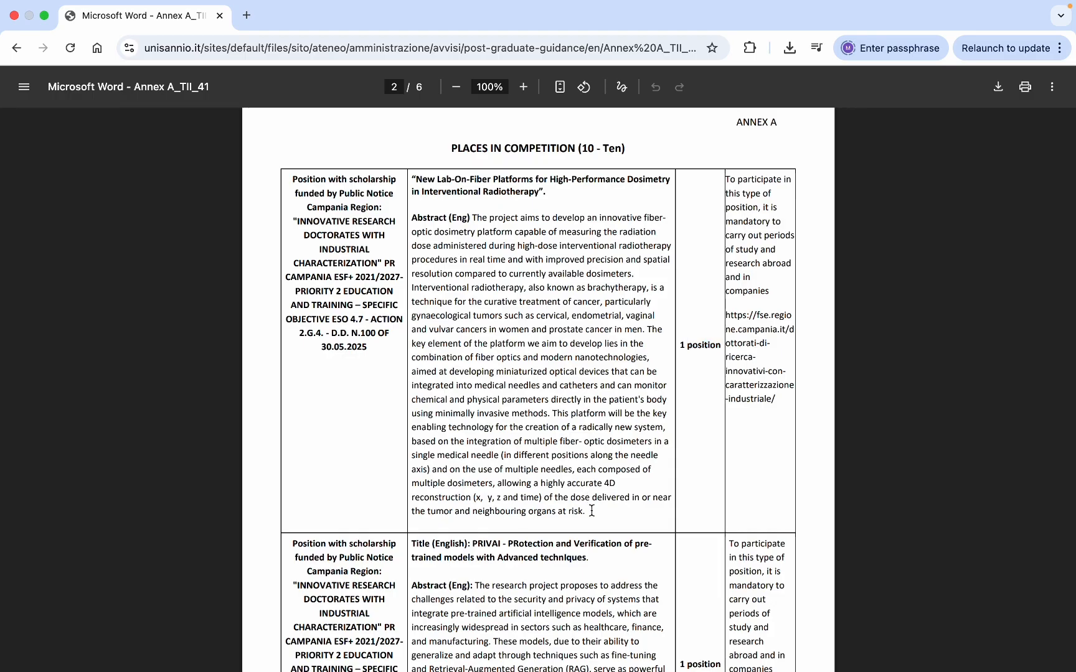
left_click_drag(592, 512, 474, 221)
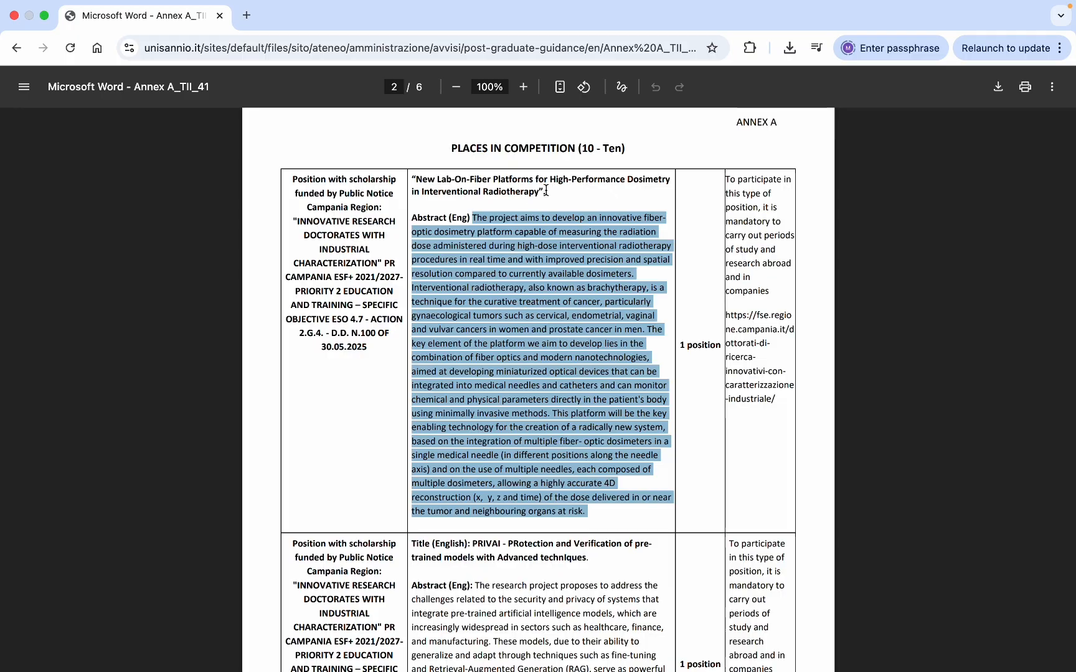
left_click_drag(546, 191, 411, 179)
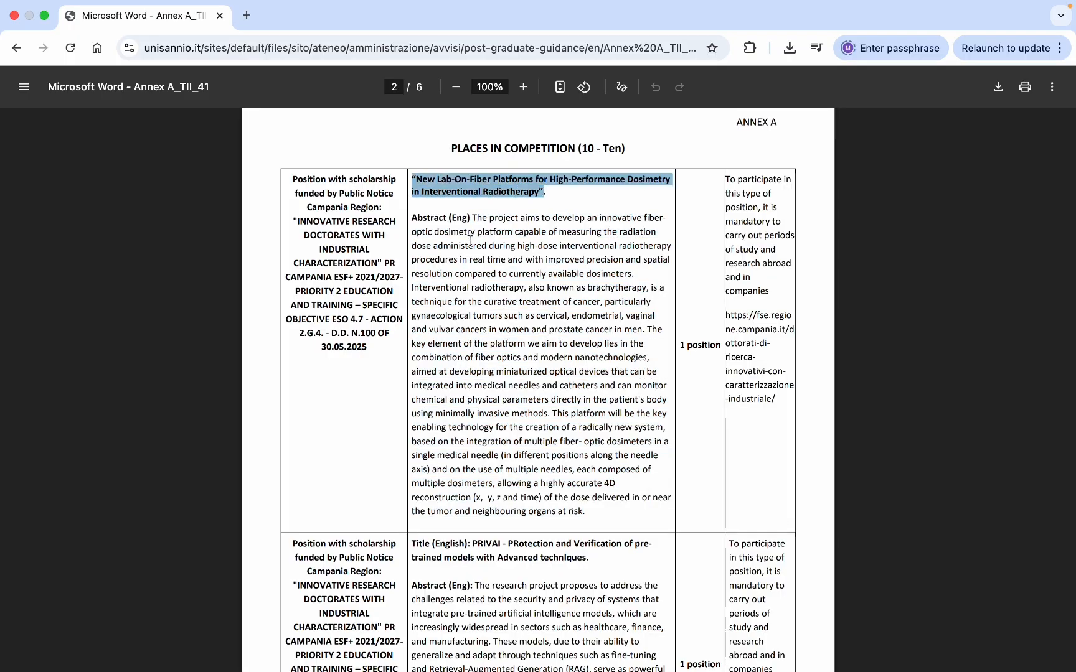
scroll(519, 324, "down", 5)
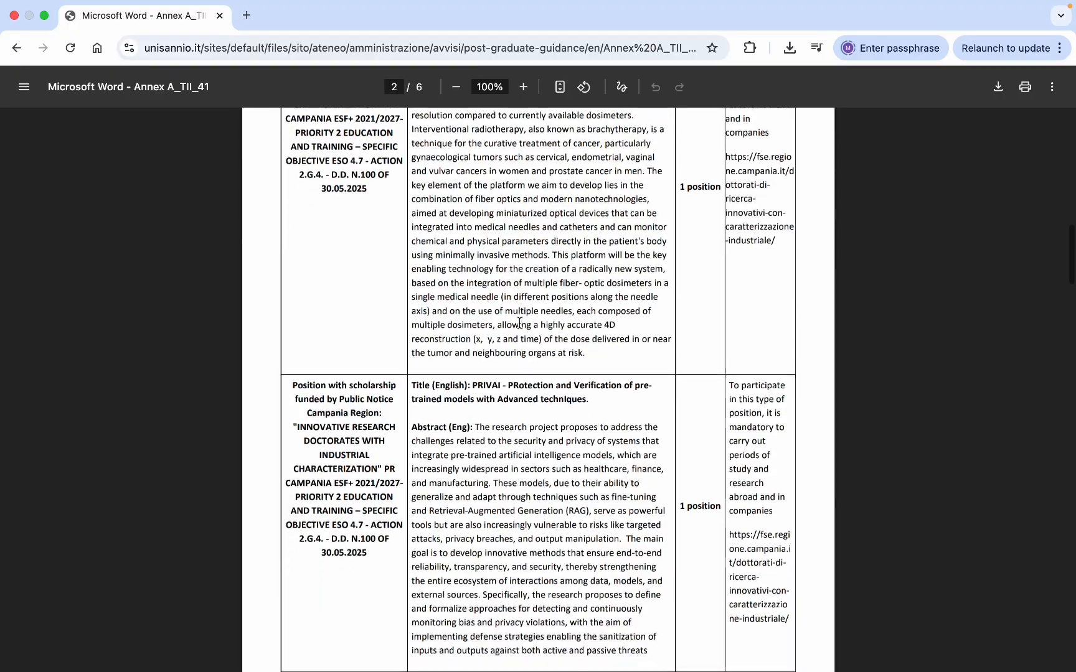
scroll(519, 323, "down", 20)
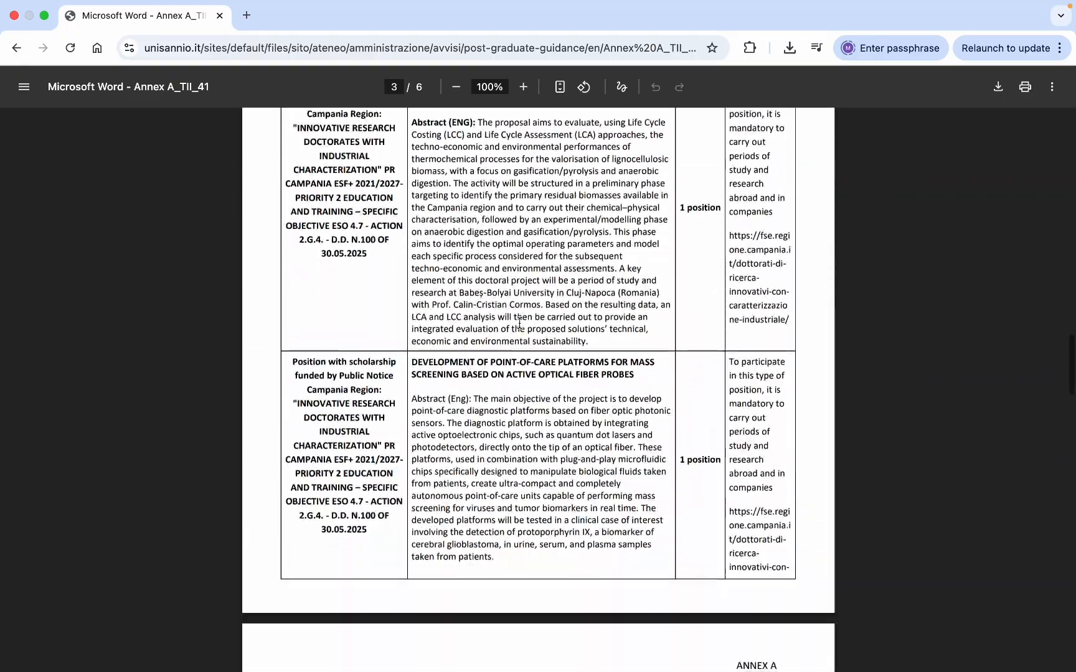
scroll(520, 323, "down", 20)
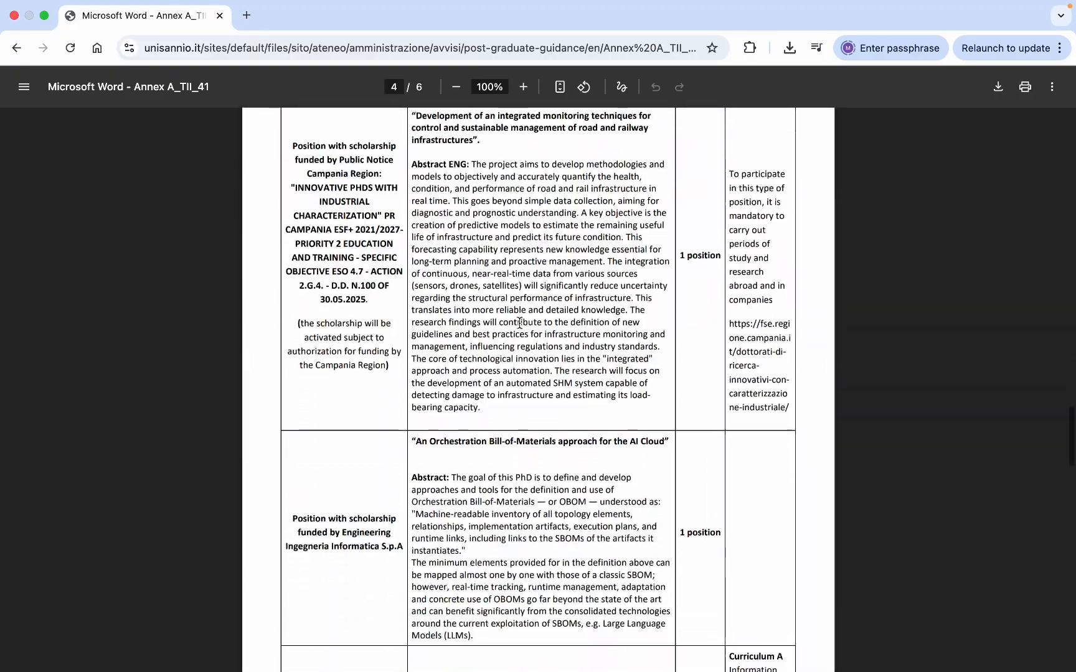
scroll(519, 323, "down", 11)
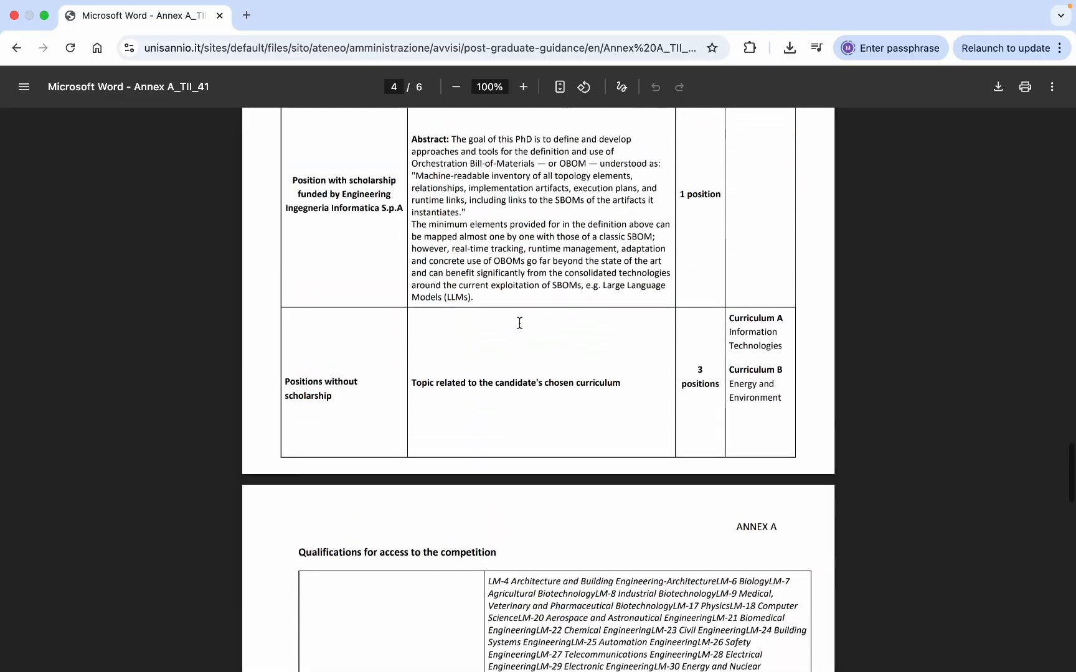
scroll(520, 323, "up", 5)
scroll(519, 323, "down", 20)
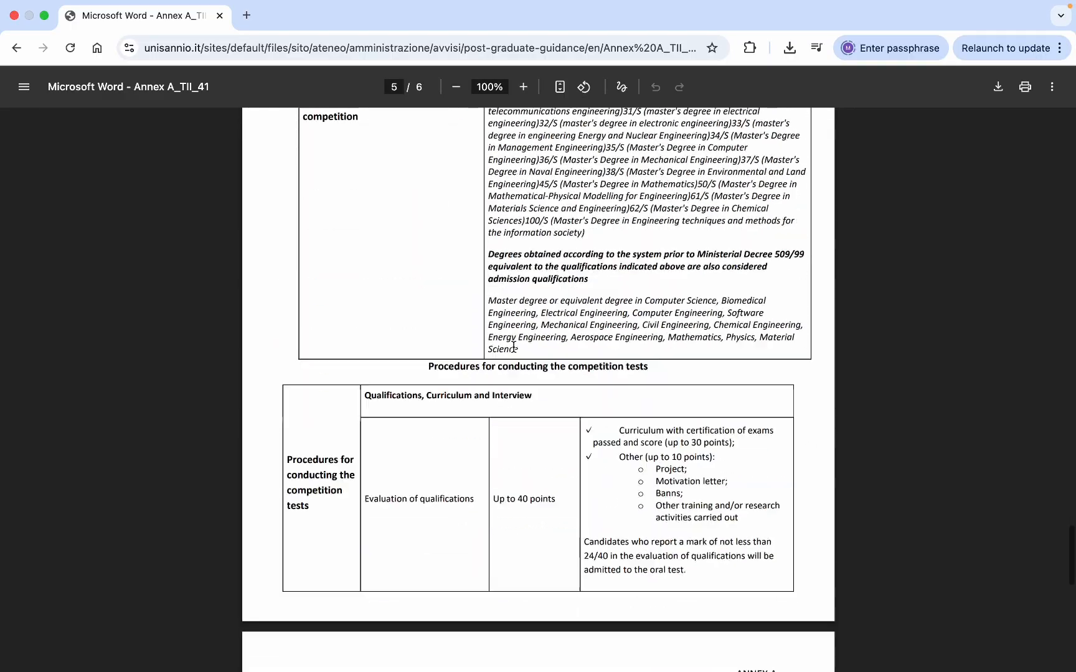
- Highlight the competition test procedures, qualifications evaluation and interview's up to 60 points
scroll(514, 347, "down", 9)
scroll(511, 349, "up", 2)
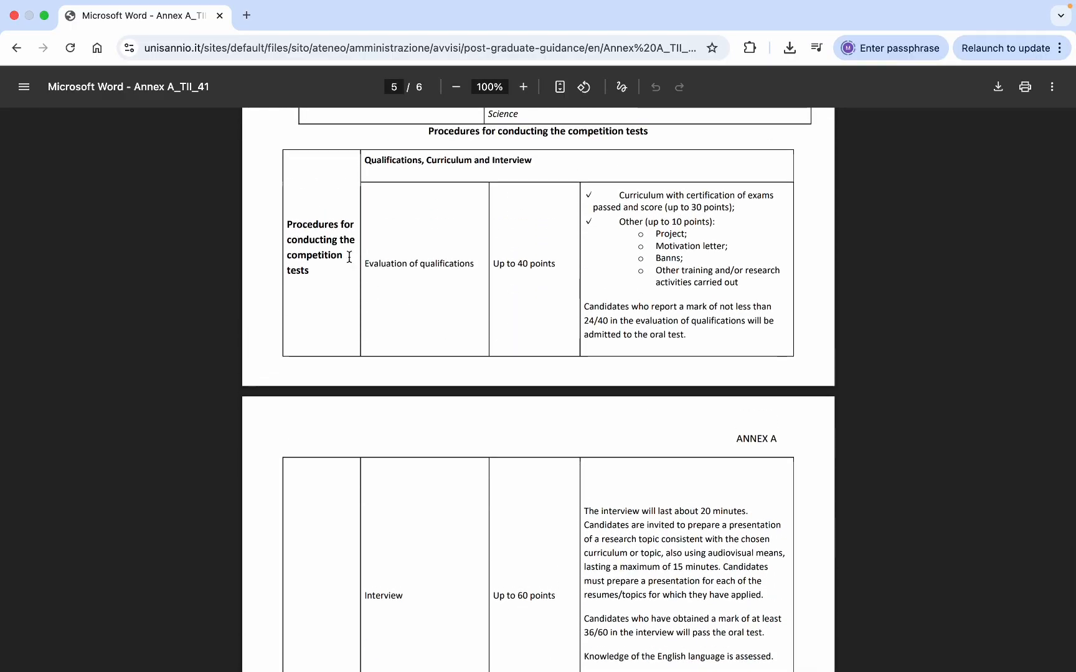
left_click_drag(310, 273, 287, 219)
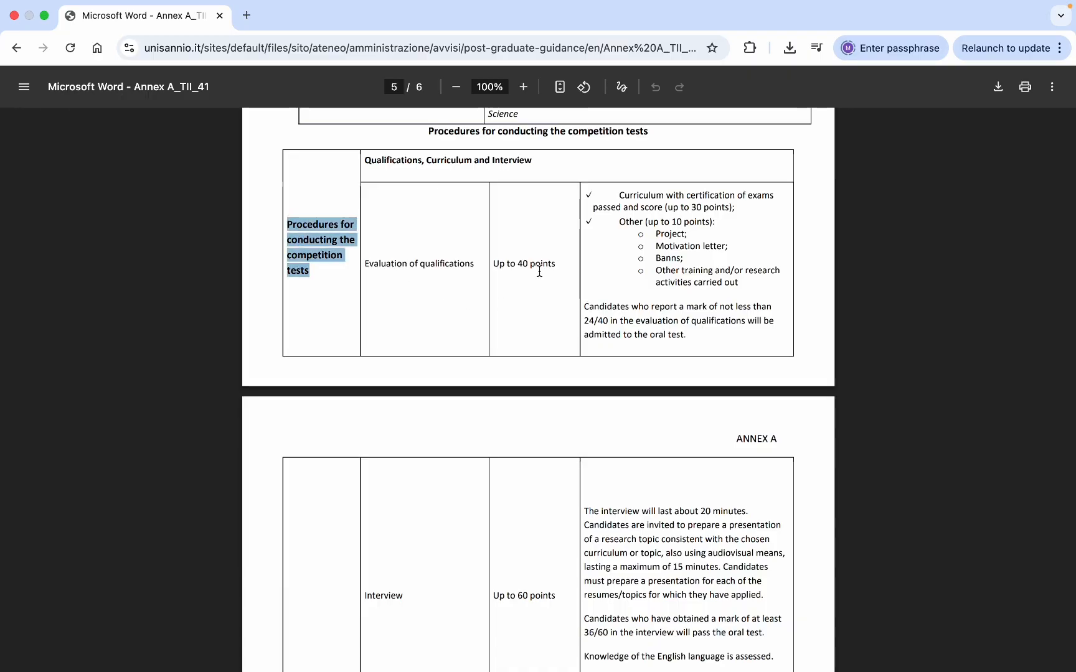
left_click_drag(541, 268, 368, 266)
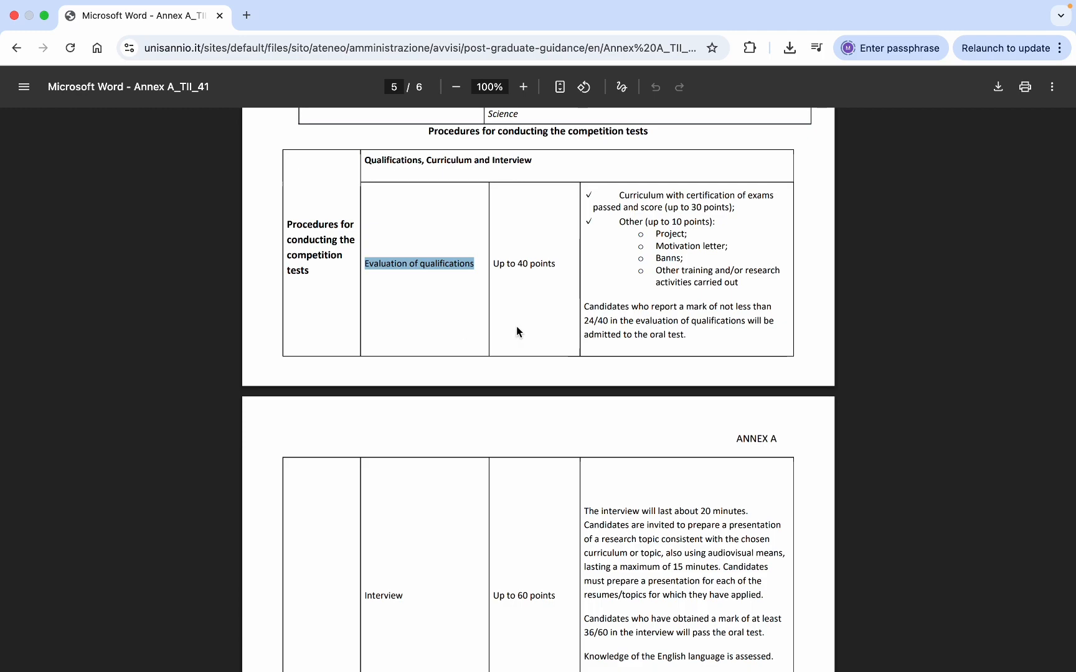
scroll(516, 326, "down", 1)
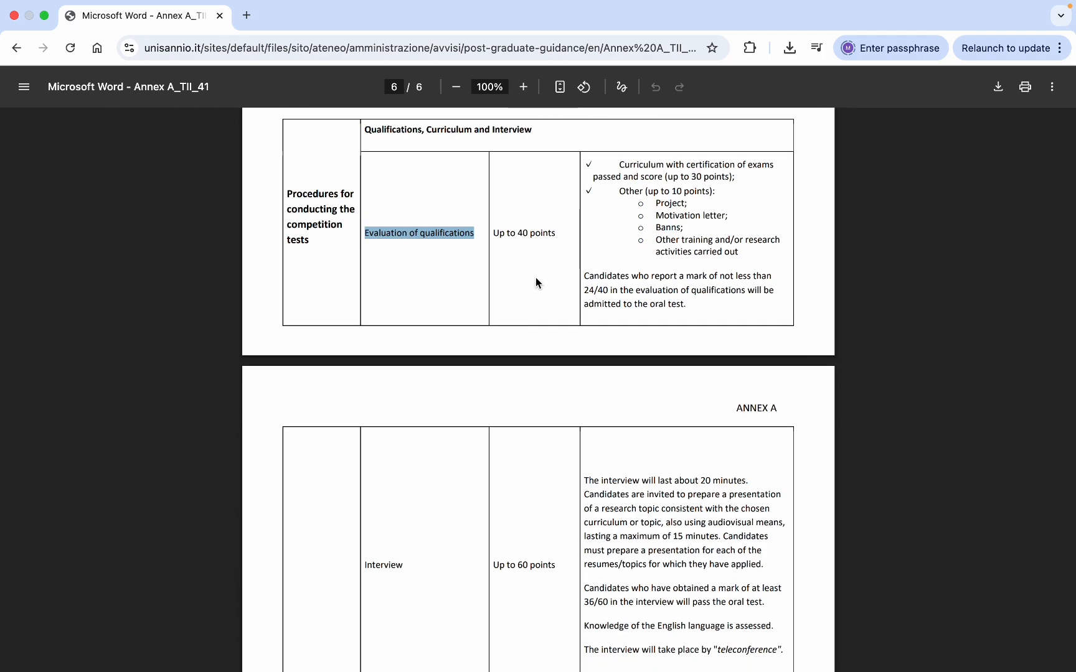
scroll(535, 278, "down", 4)
left_click_drag(378, 439, 470, 438)
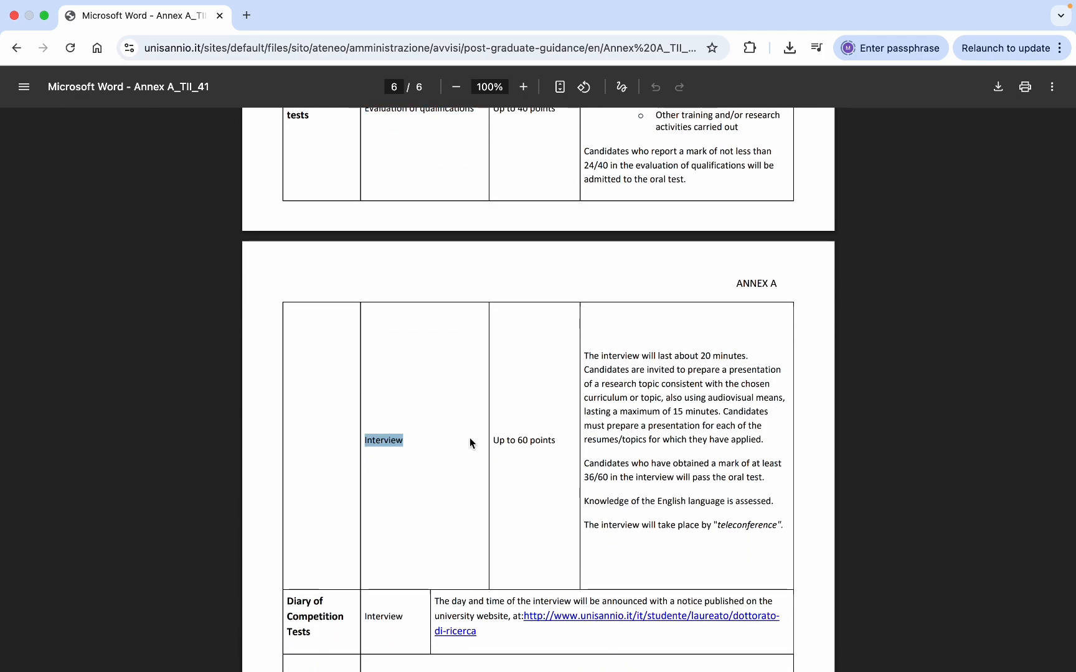
left_click_drag(557, 442, 496, 441)
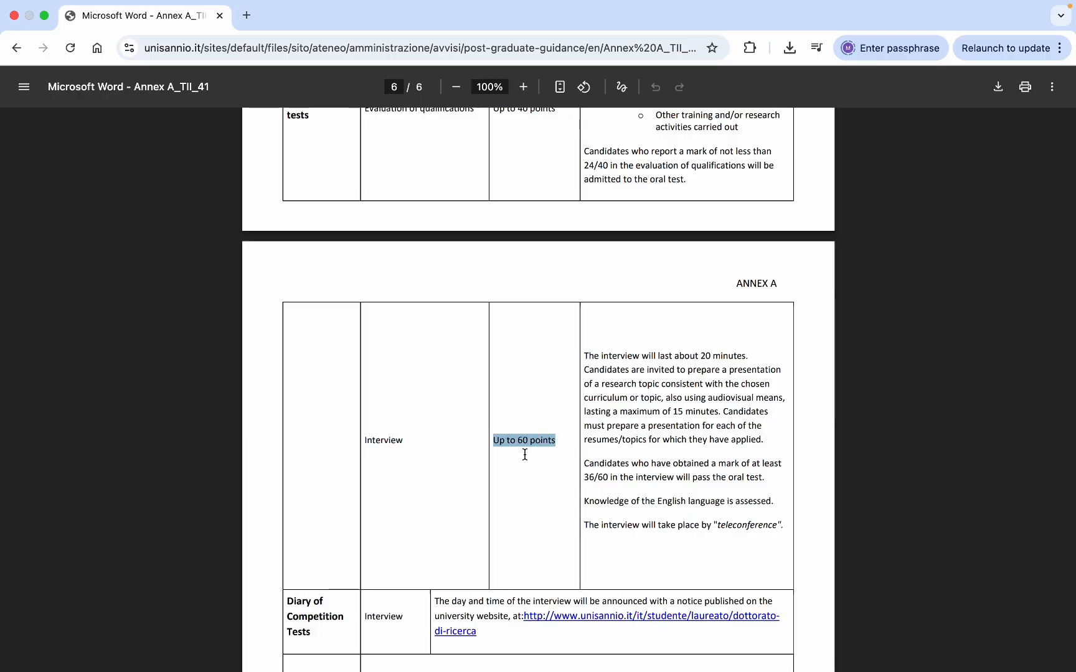
- Highlight the 40-point maximum and the 24/40 and 36/60 pass marks, then return to the announcement
scroll(525, 454, "up", 4)
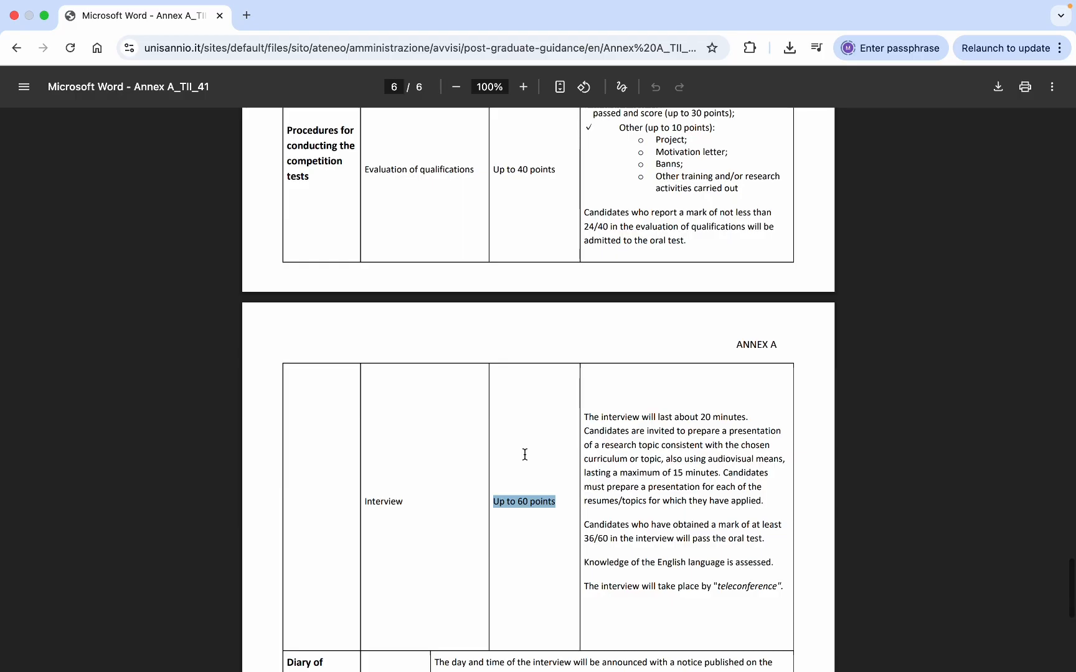
double_click(524, 329)
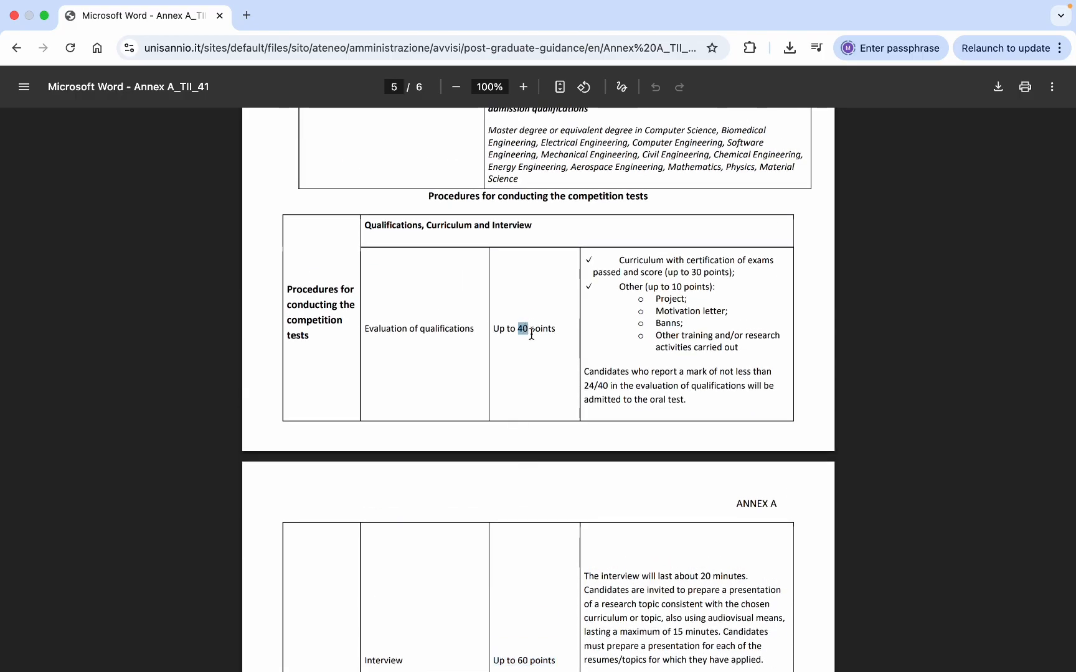
left_click_drag(587, 386, 609, 391)
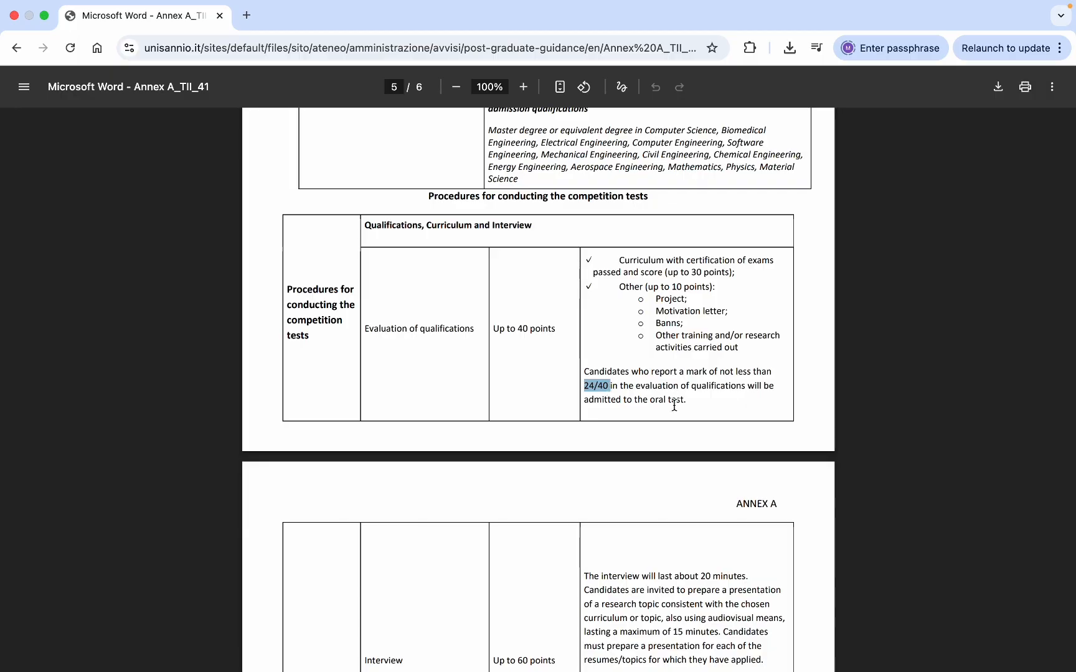
scroll(674, 404, "down", 3)
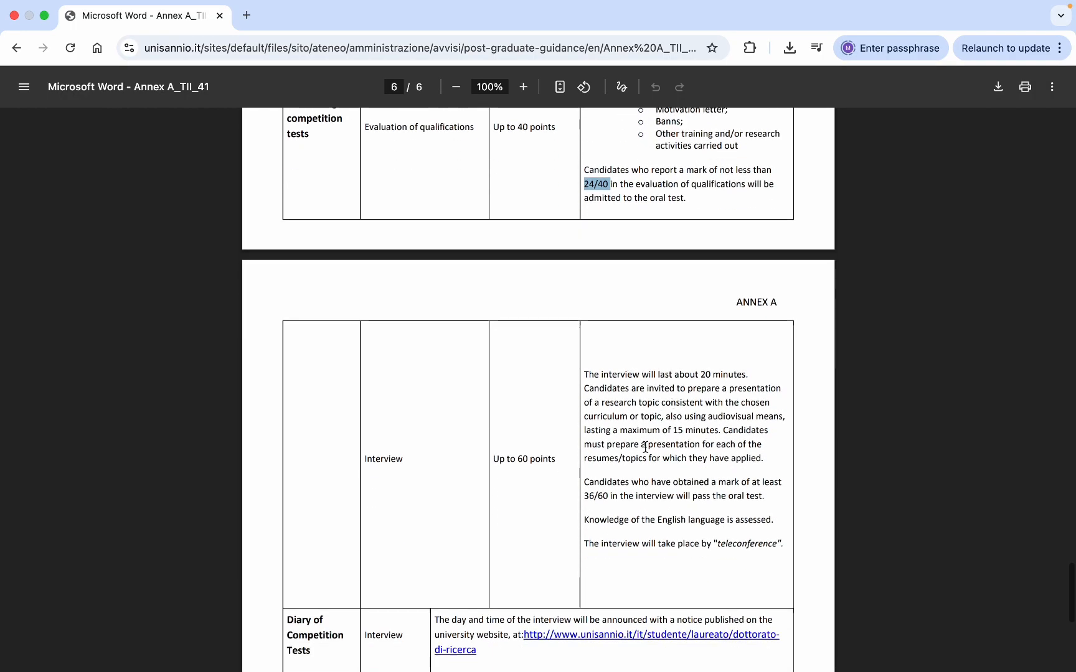
left_click_drag(612, 496, 584, 496)
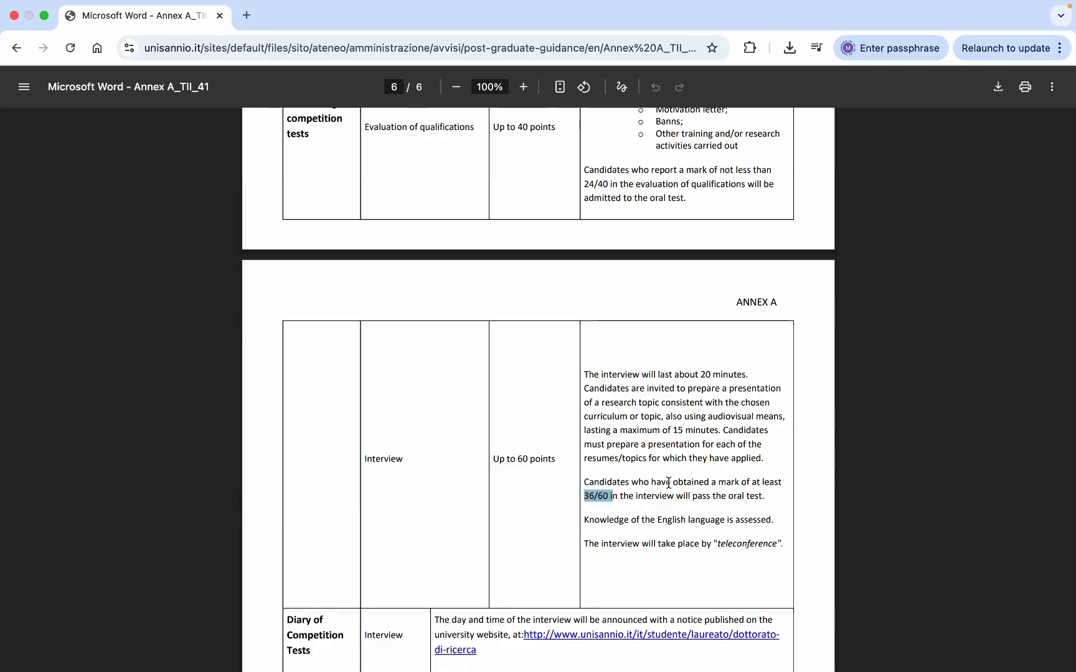
scroll(668, 484, "down", 6)
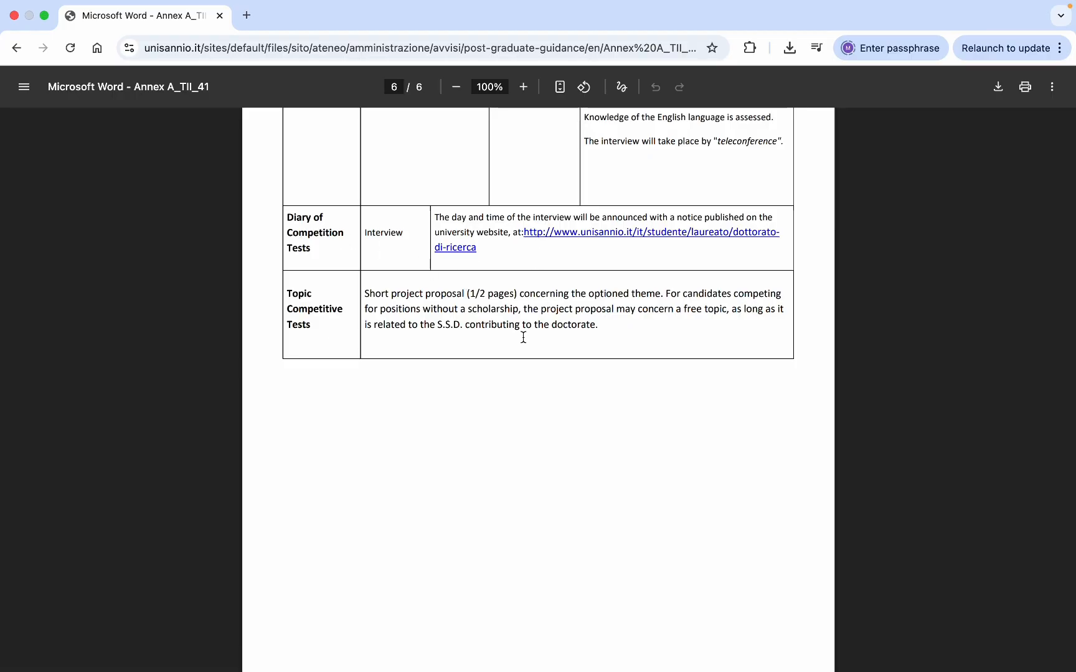
scroll(522, 336, "down", 1)
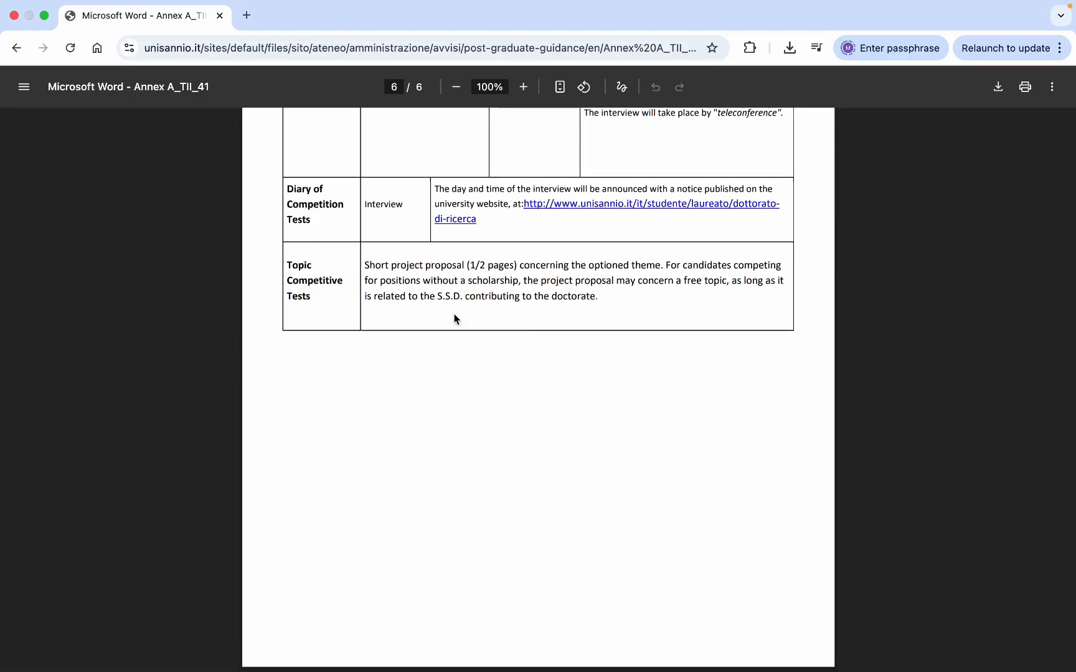
left_click(16, 48)
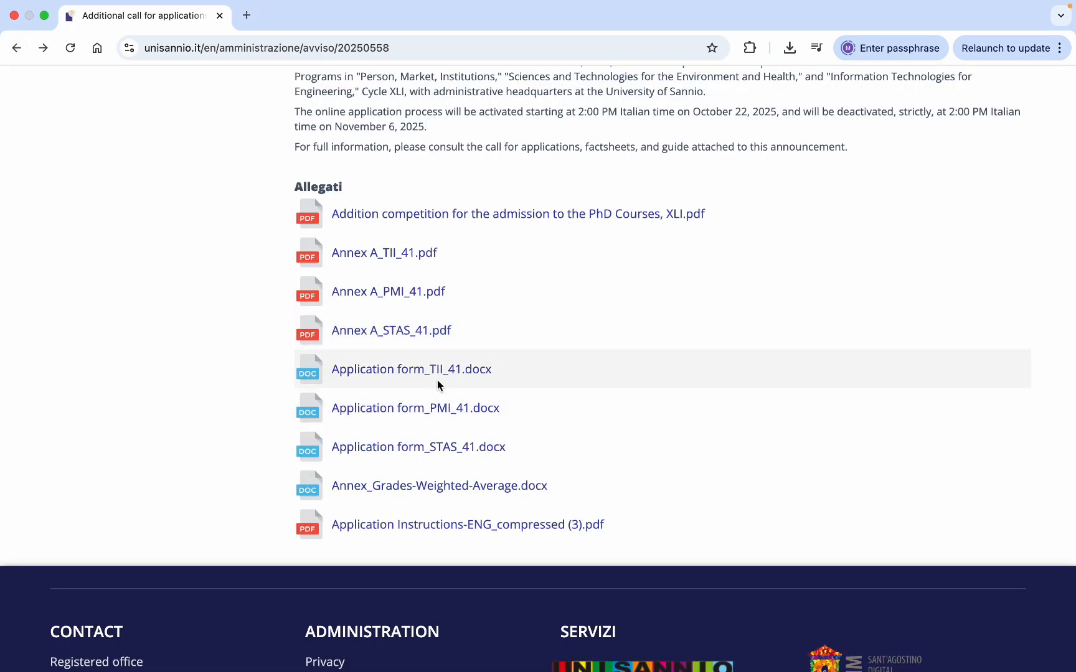
- Skim Application Instructions-ENG_compressed (3).pdf to the page 6 Registration Summary, then return
scroll(645, 408, "down", 2)
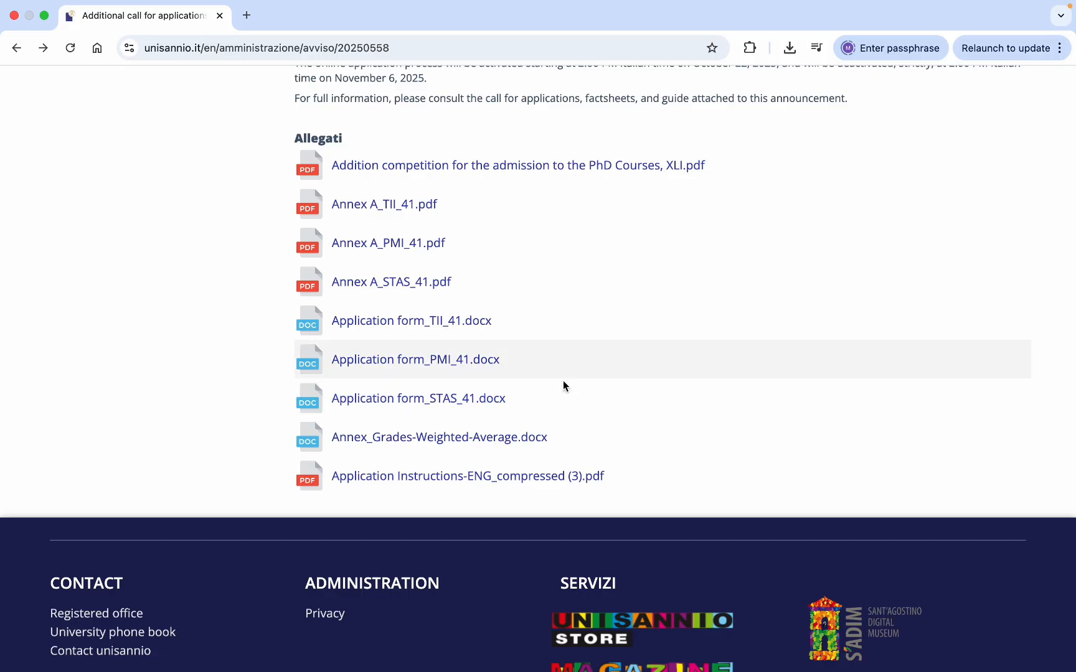
left_click(459, 478)
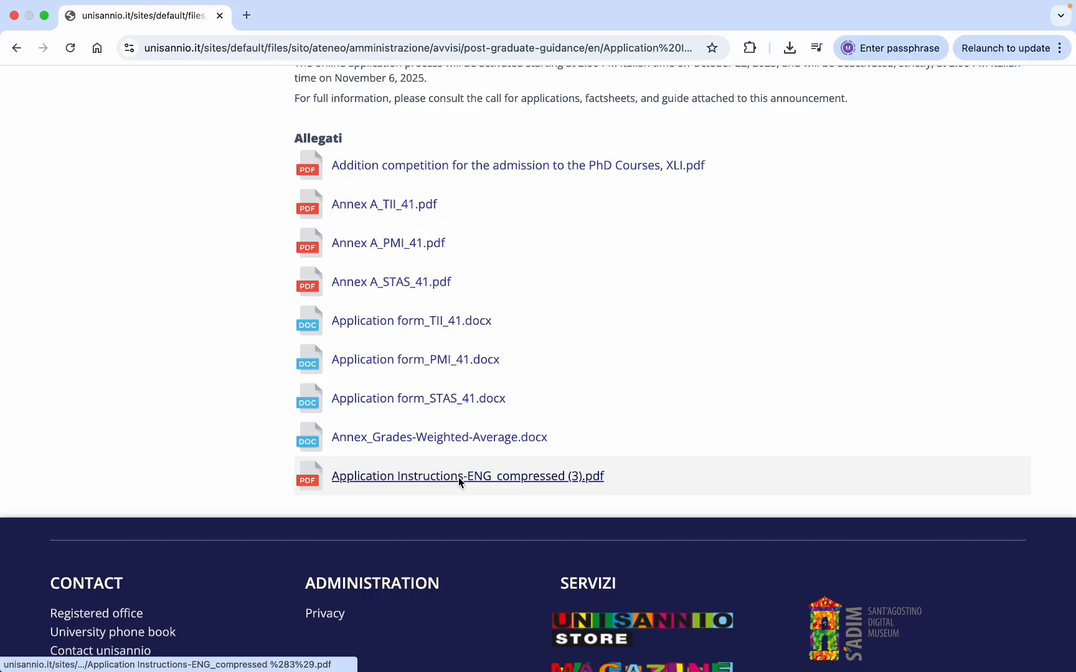
scroll(585, 448, "down", 20)
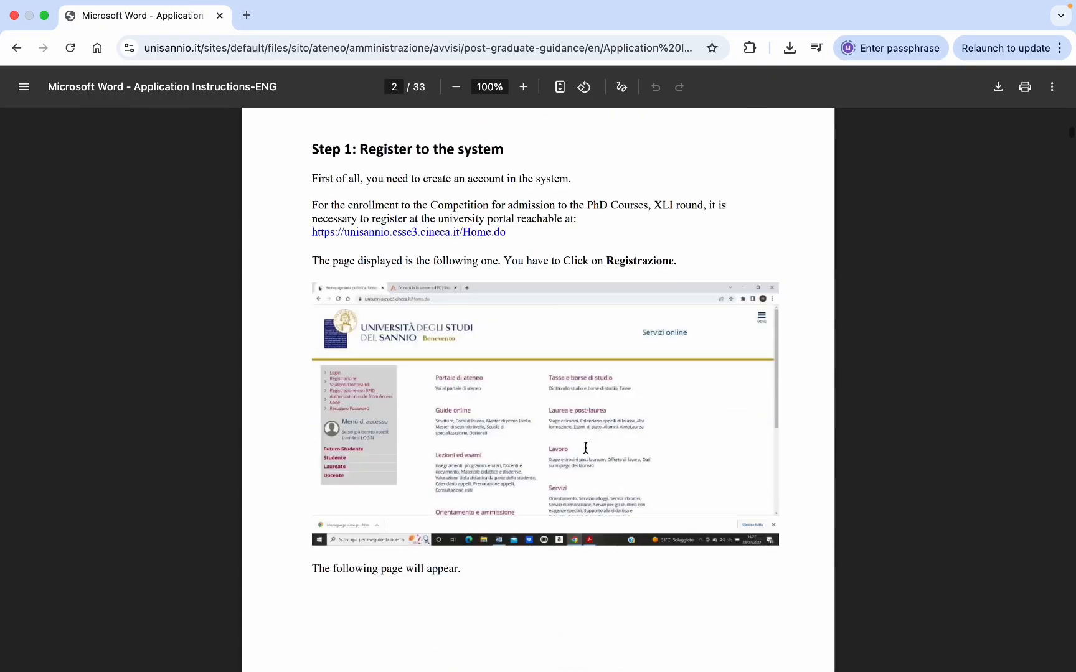
scroll(585, 448, "up", 7)
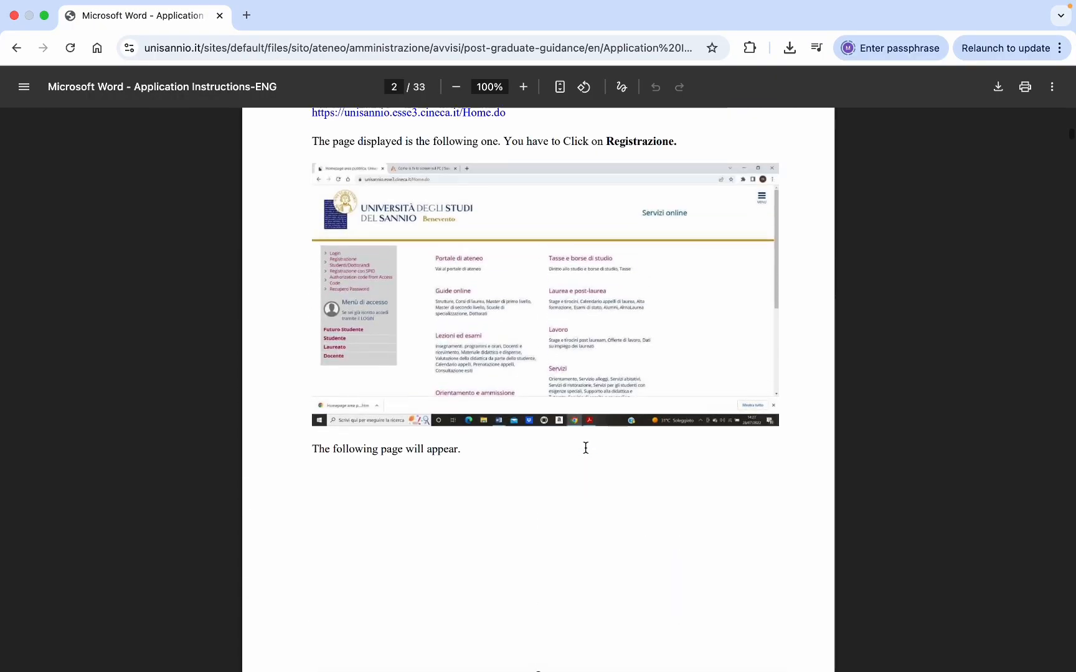
scroll(585, 448, "down", 10)
scroll(586, 448, "down", 20)
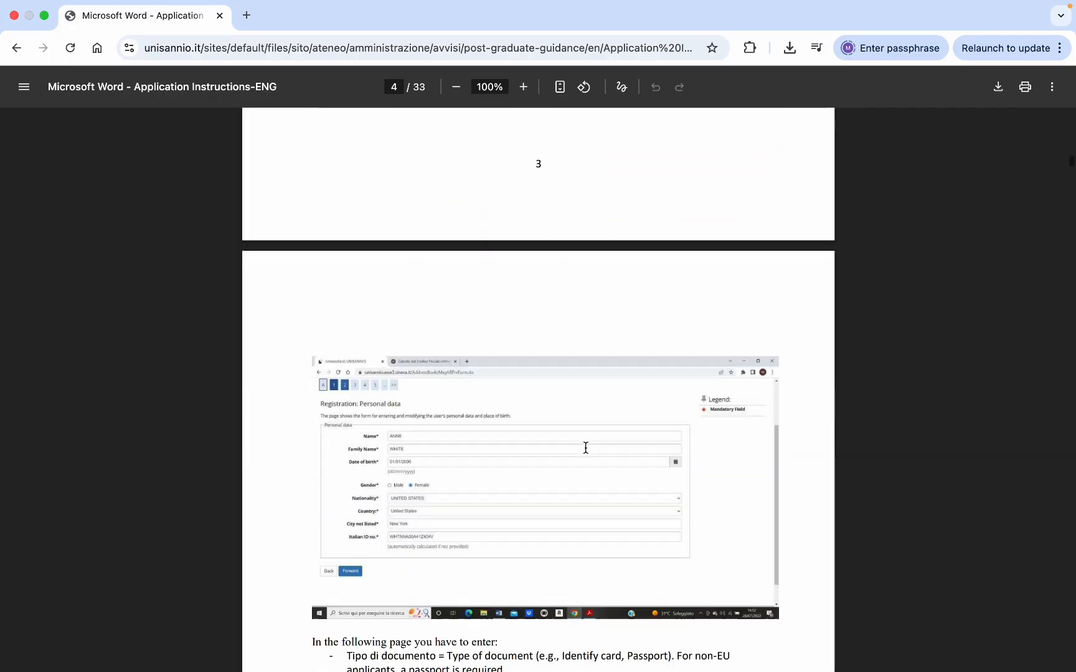
scroll(585, 448, "down", 20)
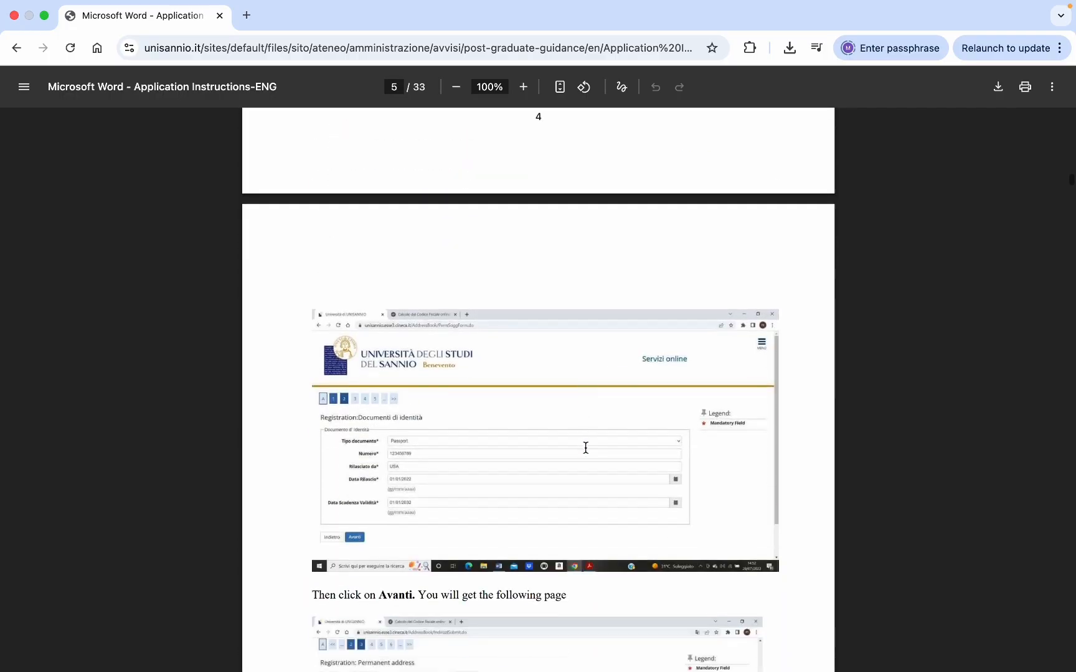
scroll(585, 448, "down", 20)
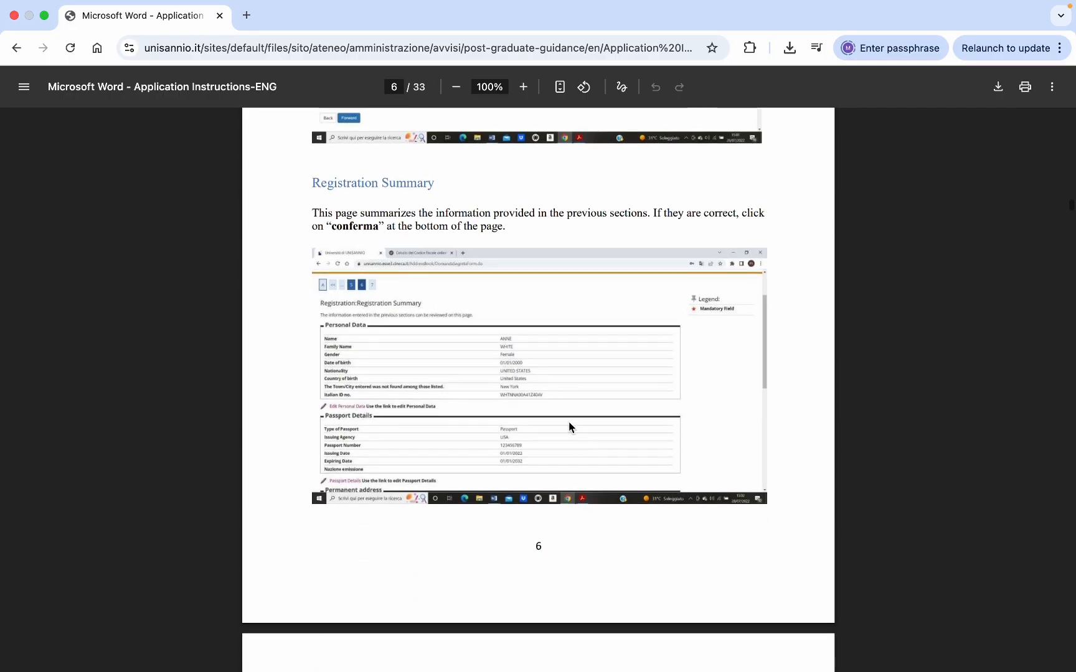
left_click(16, 48)
- Go to the Registrazione Studenti/Dottorandi page on the Esse3 portal
scroll(767, 333, "up", 15)
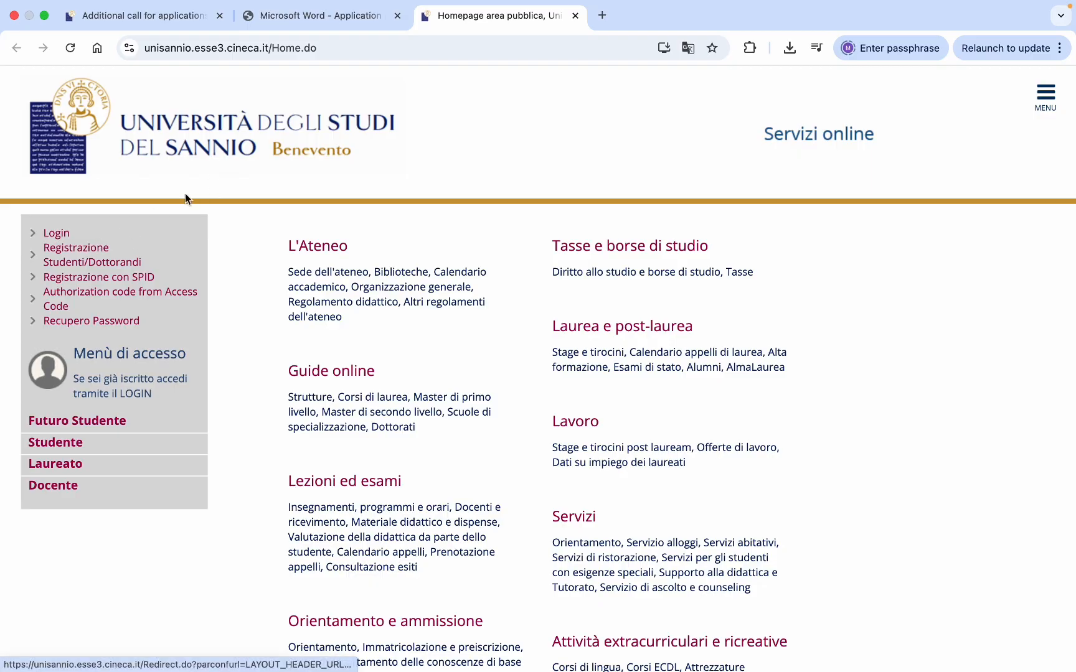
left_click(75, 248)
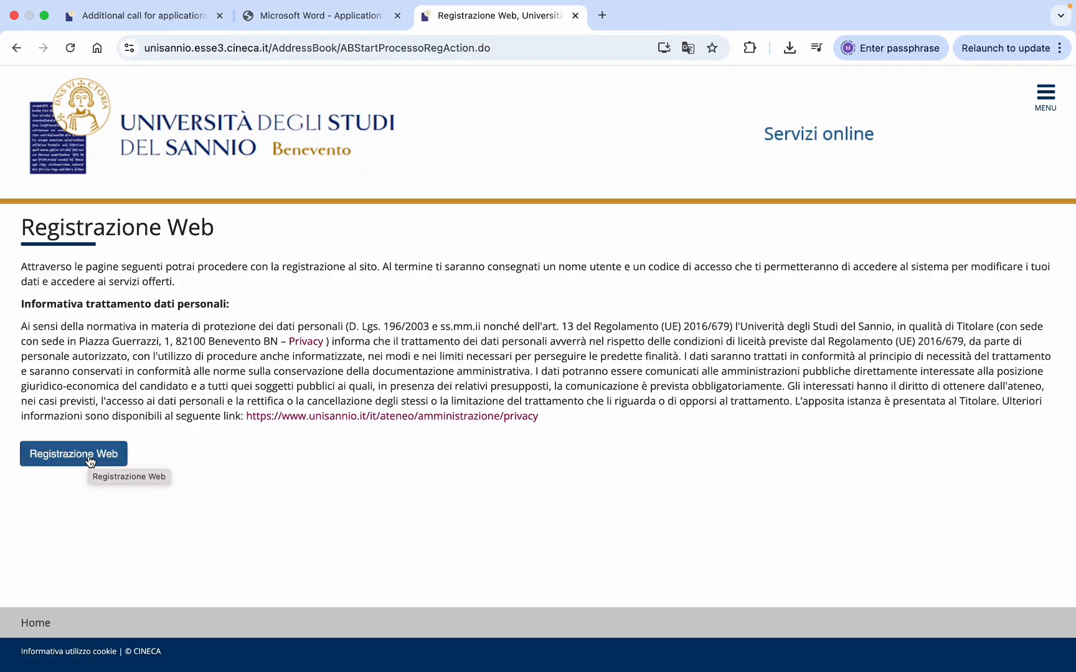
left_click(92, 460)
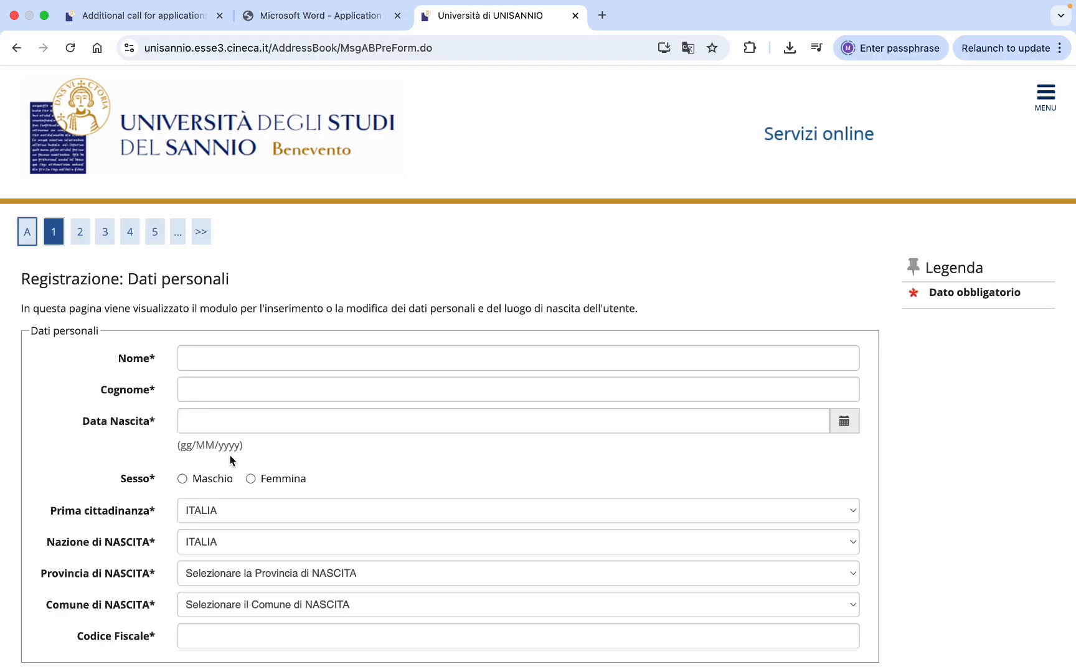
scroll(394, 428, "down", 5)
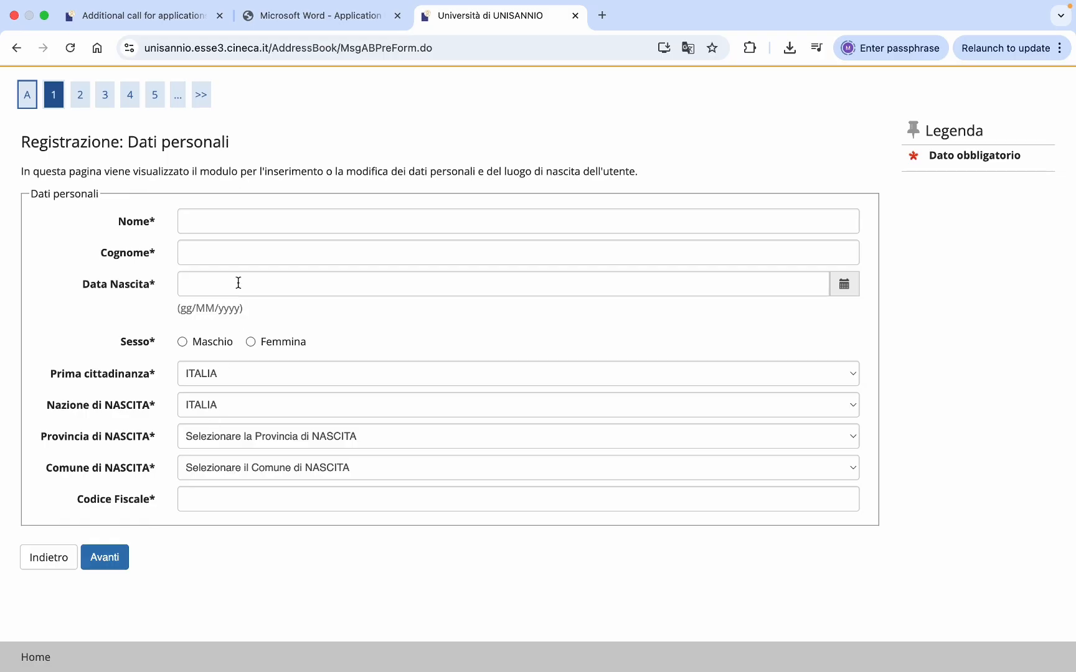
- Enter the first name and surname in the Dati personali form
left_click(245, 220)
type("furs")
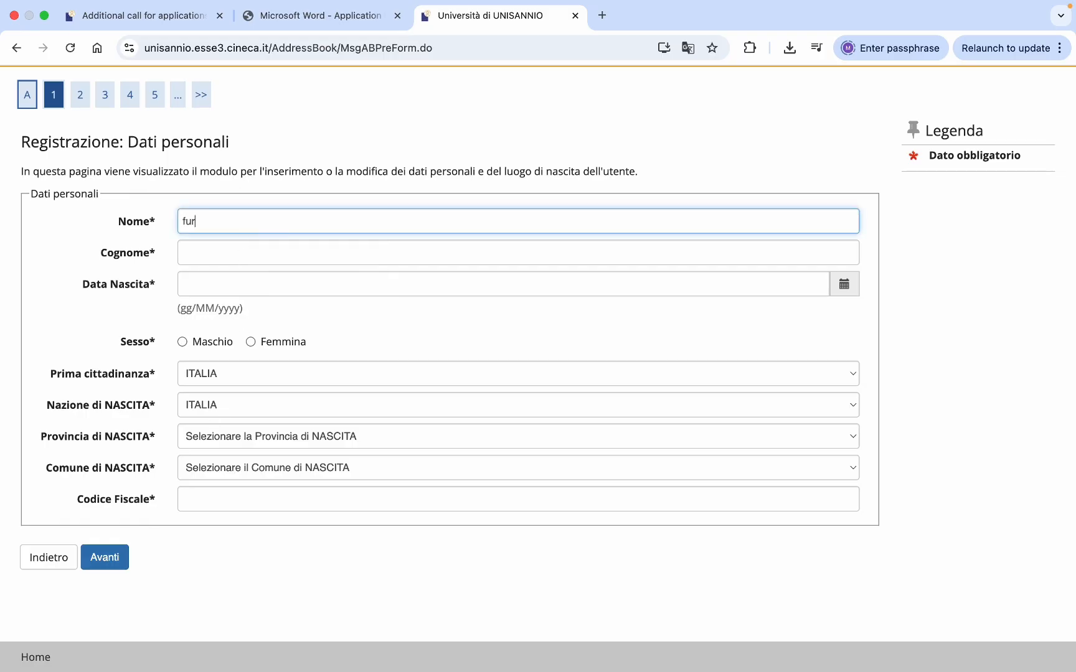
key("BackSpace")
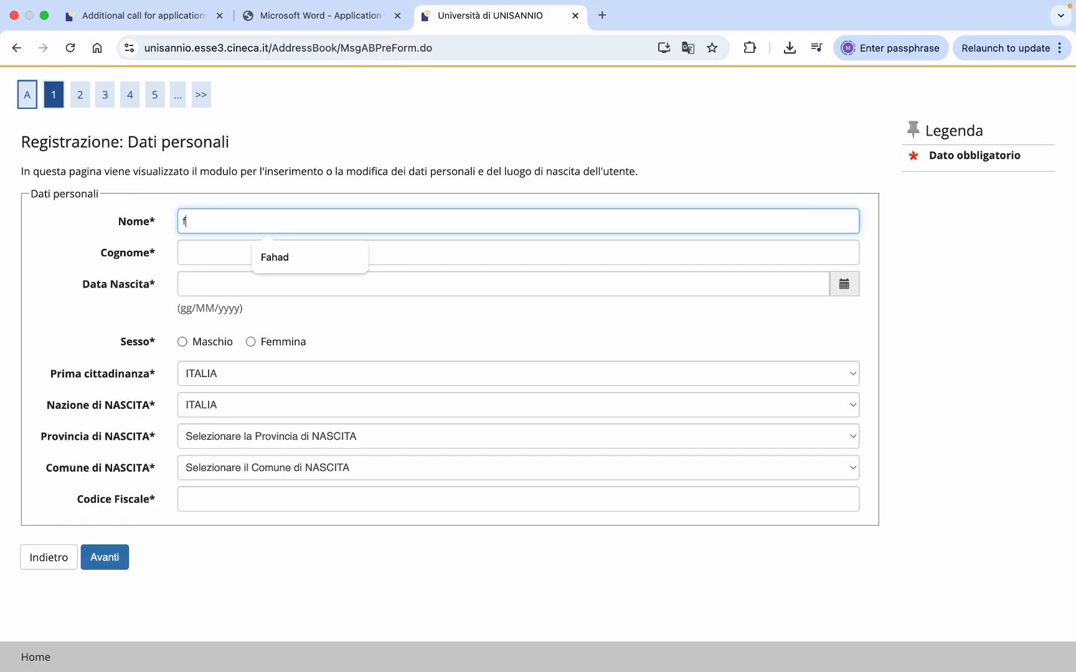
type("ir")
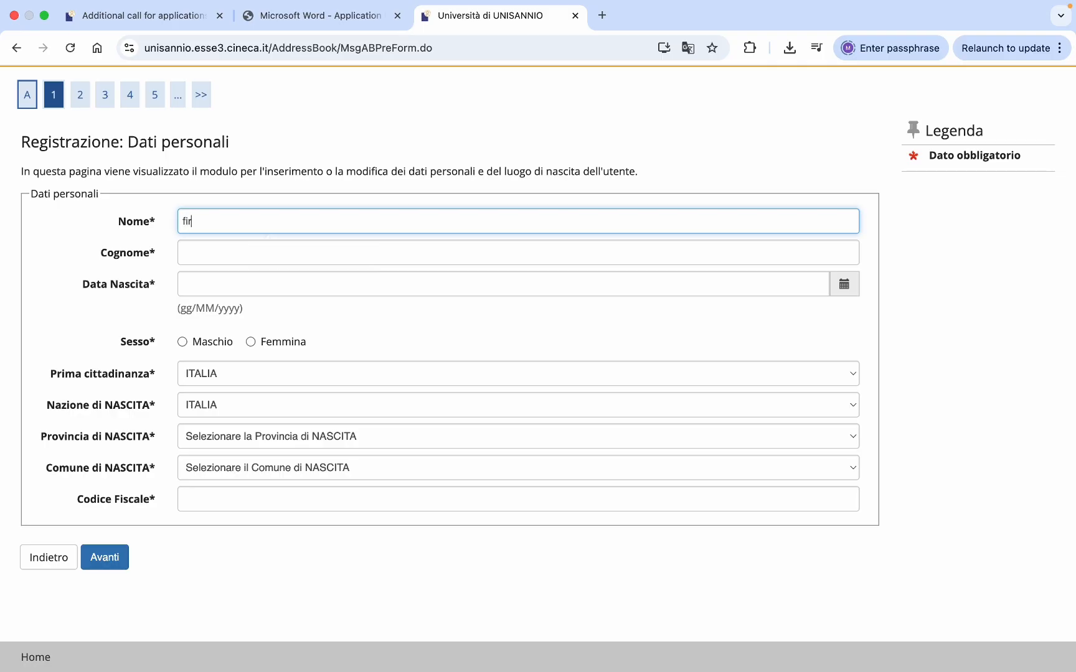
type("st name")
left_click(208, 246)
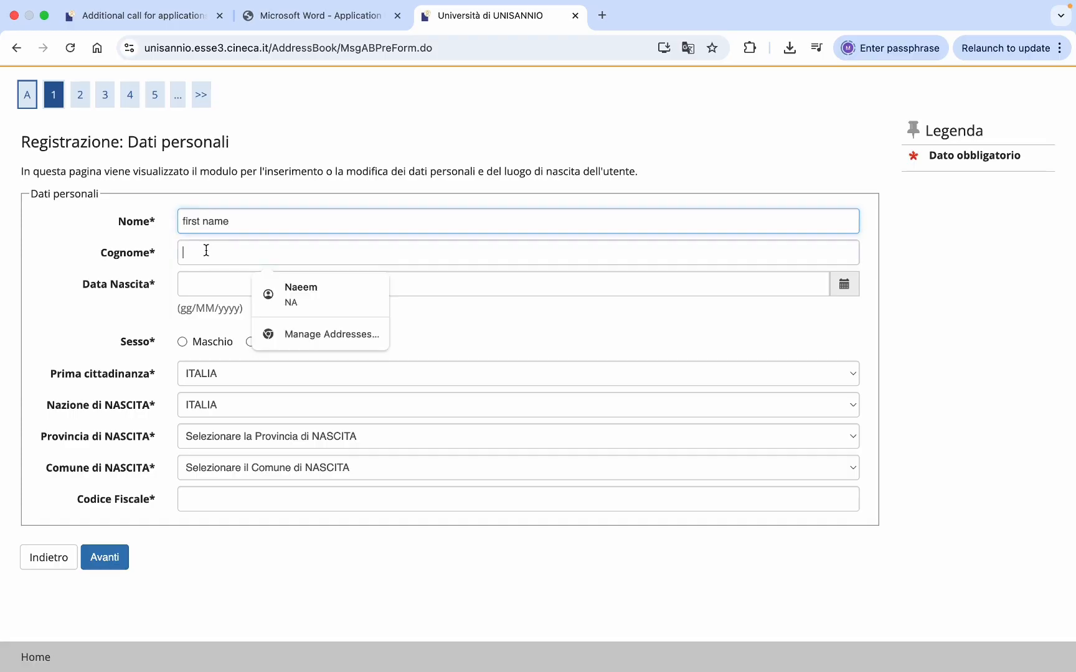
type("sur")
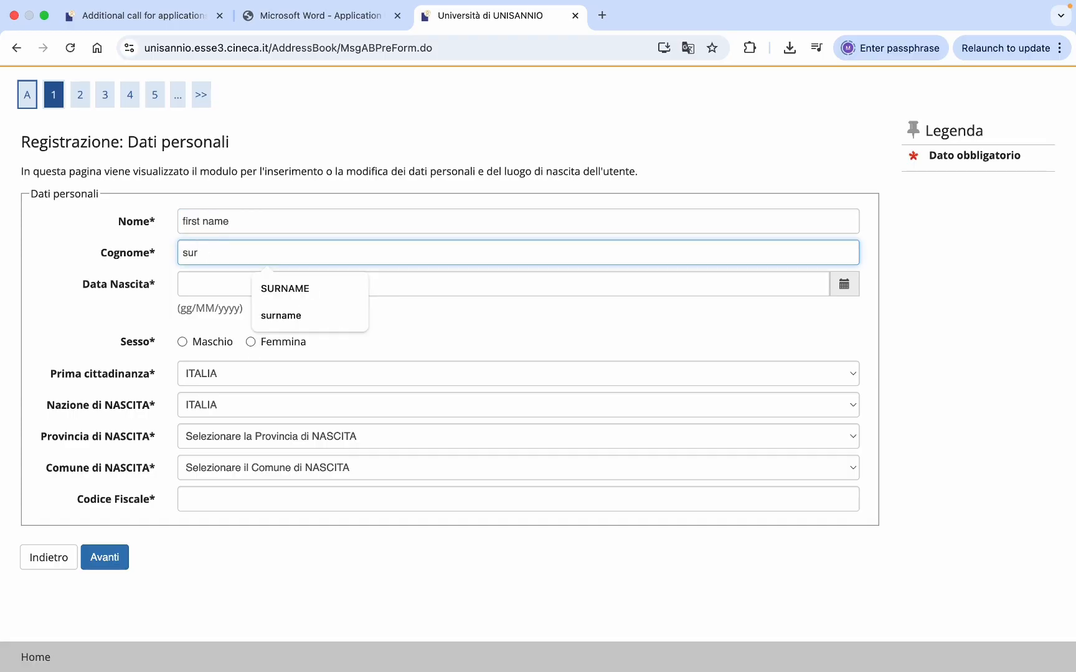
left_click(272, 287)
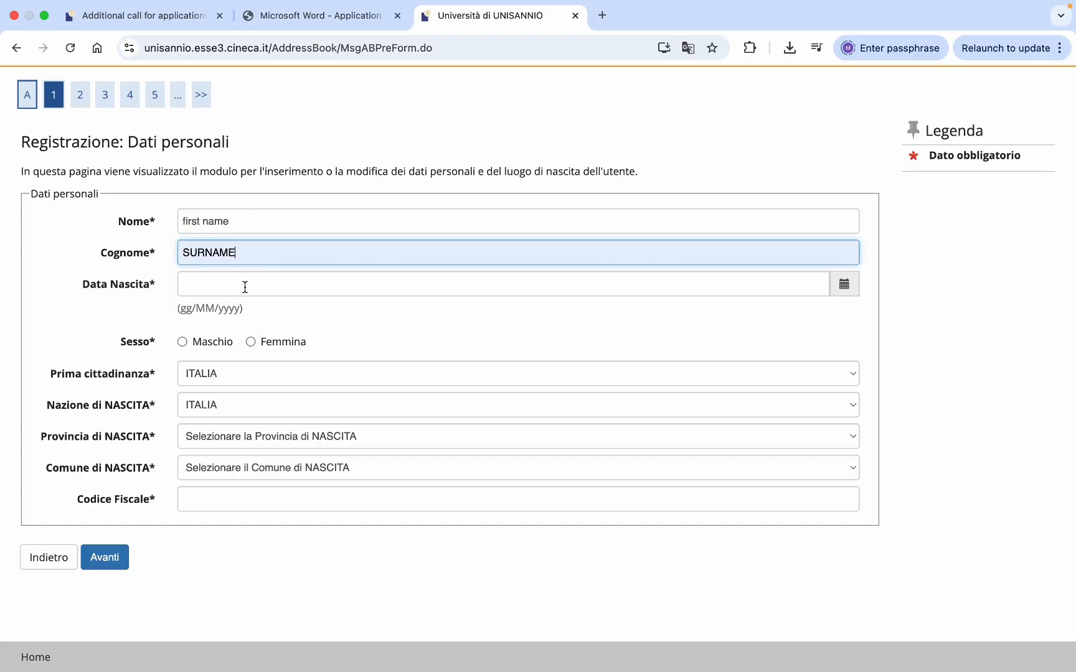
- Set the birth date to 01/01/2001 and the sex to Maschio
left_click(244, 287)
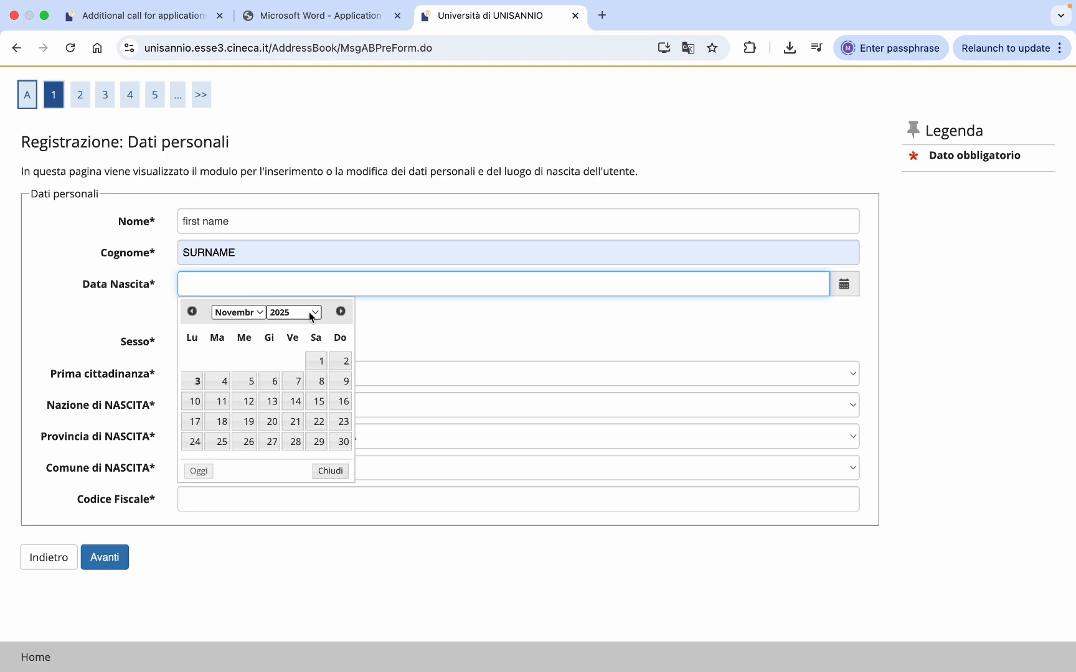
left_click(311, 316)
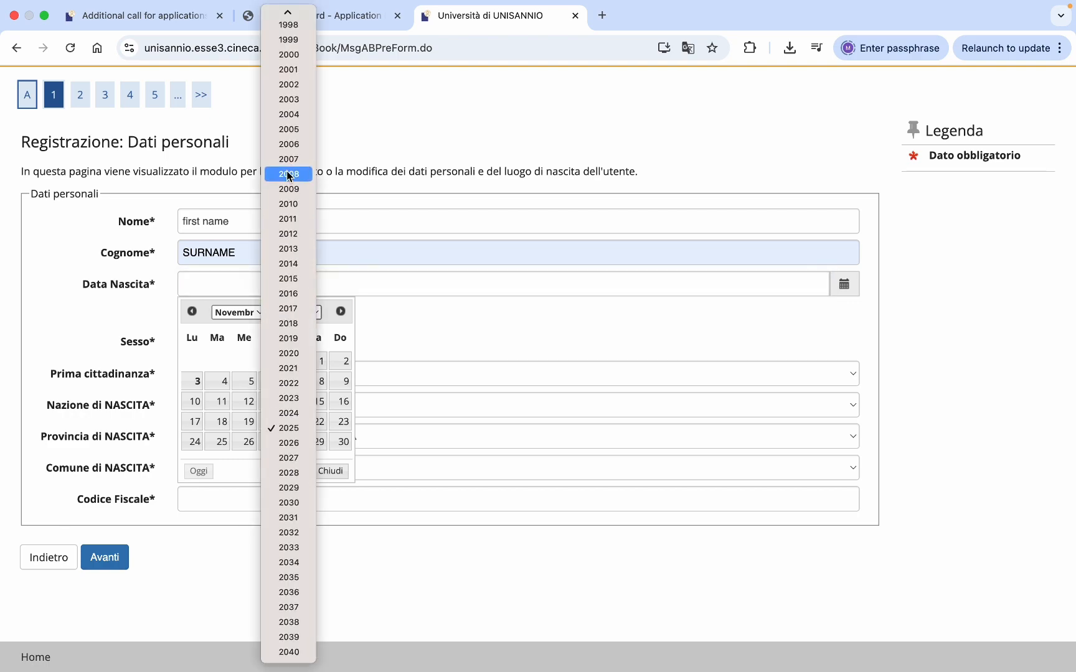
left_click(289, 69)
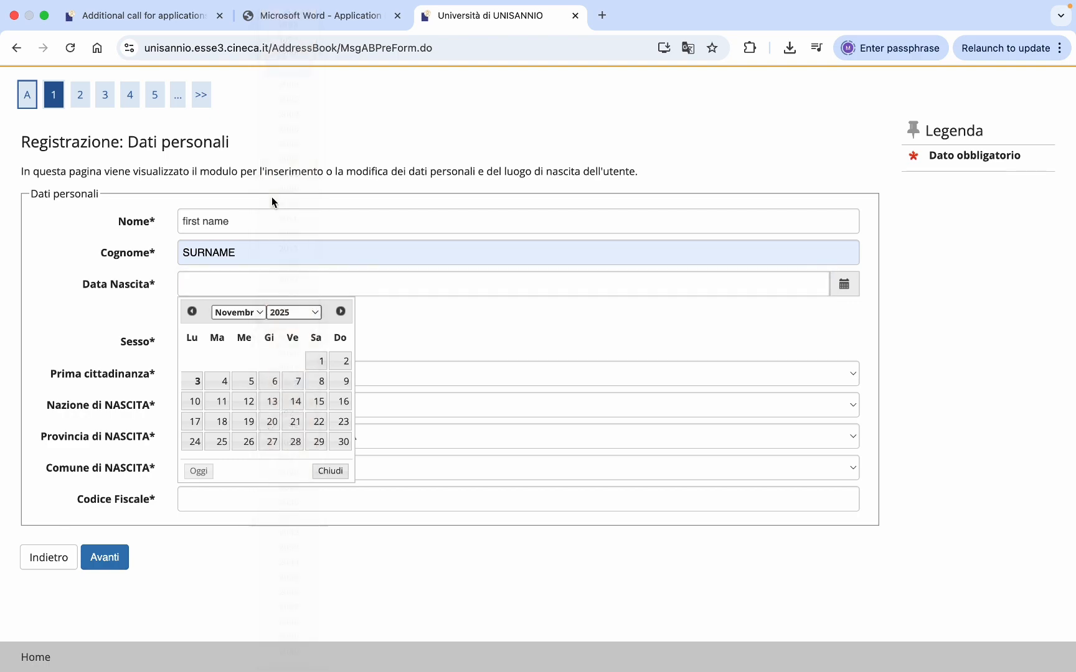
left_click(253, 310)
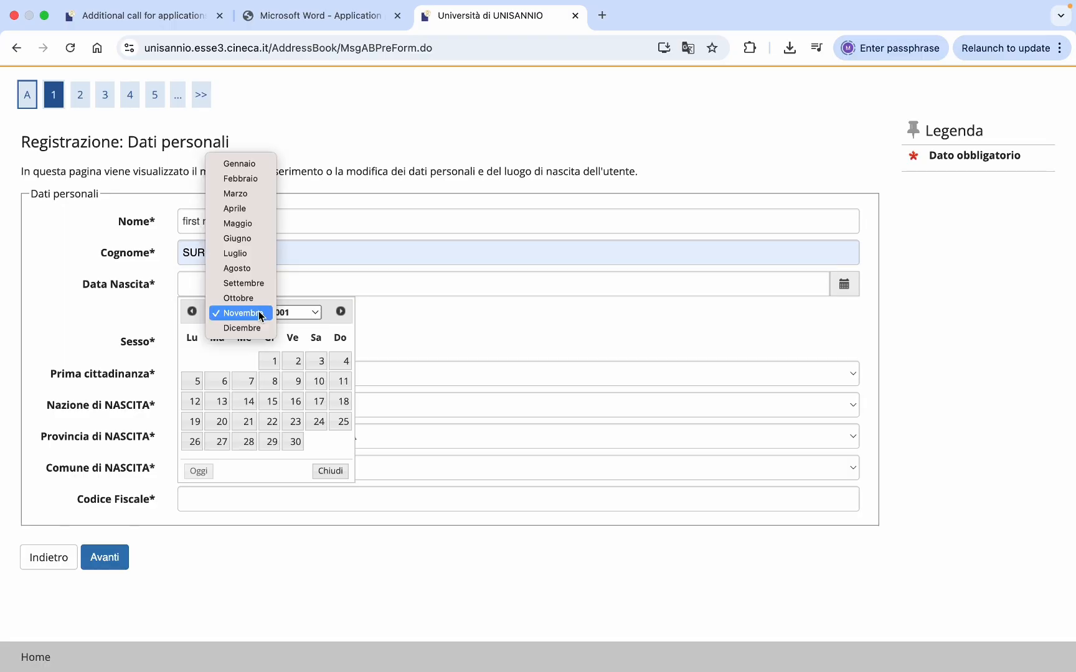
left_click(245, 164)
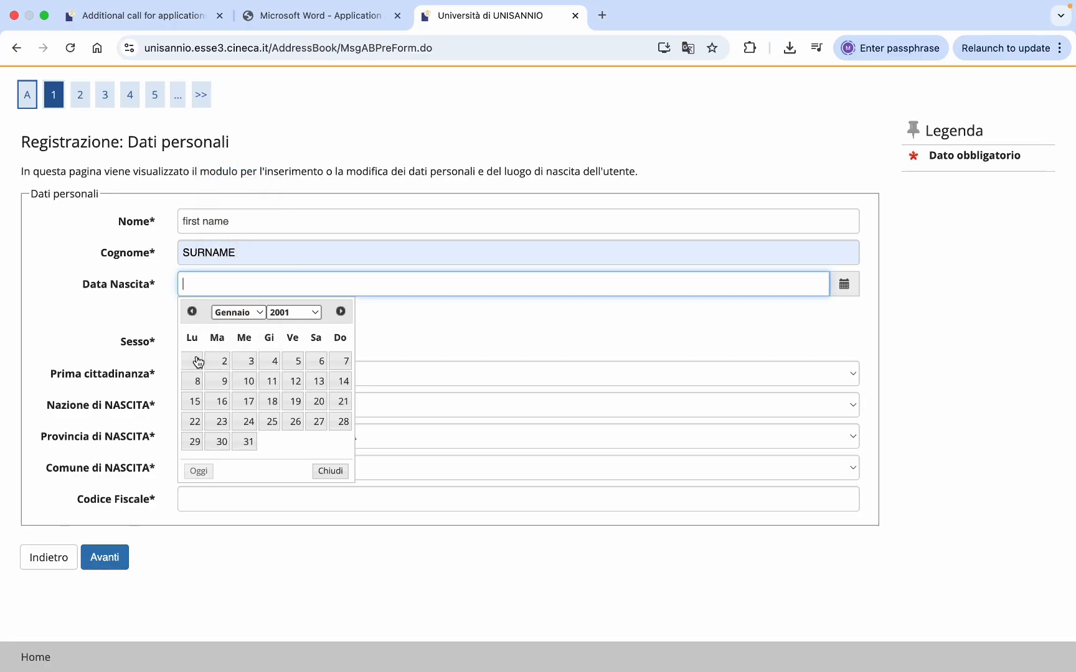
left_click(197, 361)
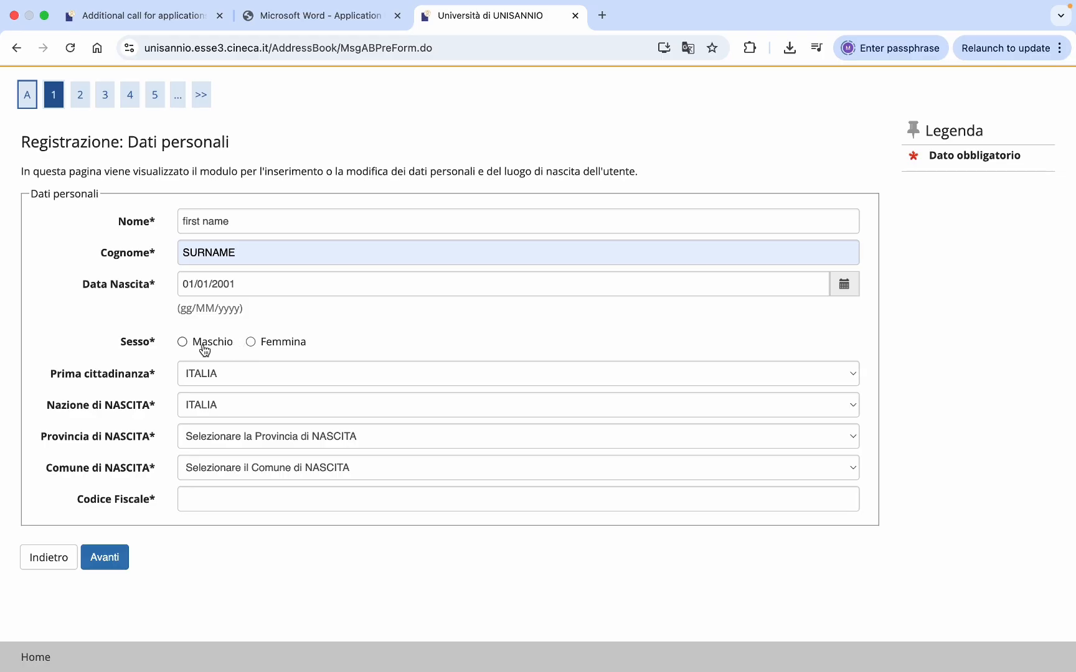
left_click(182, 342)
- Set Prima cittadinanza to PAKISTAN
scroll(342, 329, "down", 1)
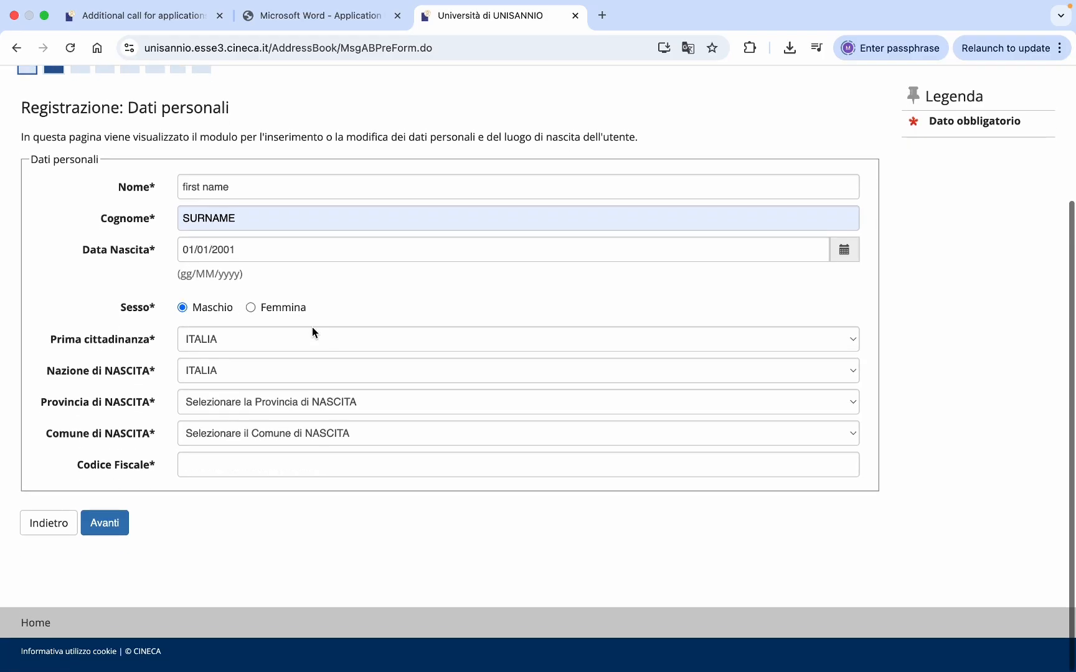
left_click(308, 340)
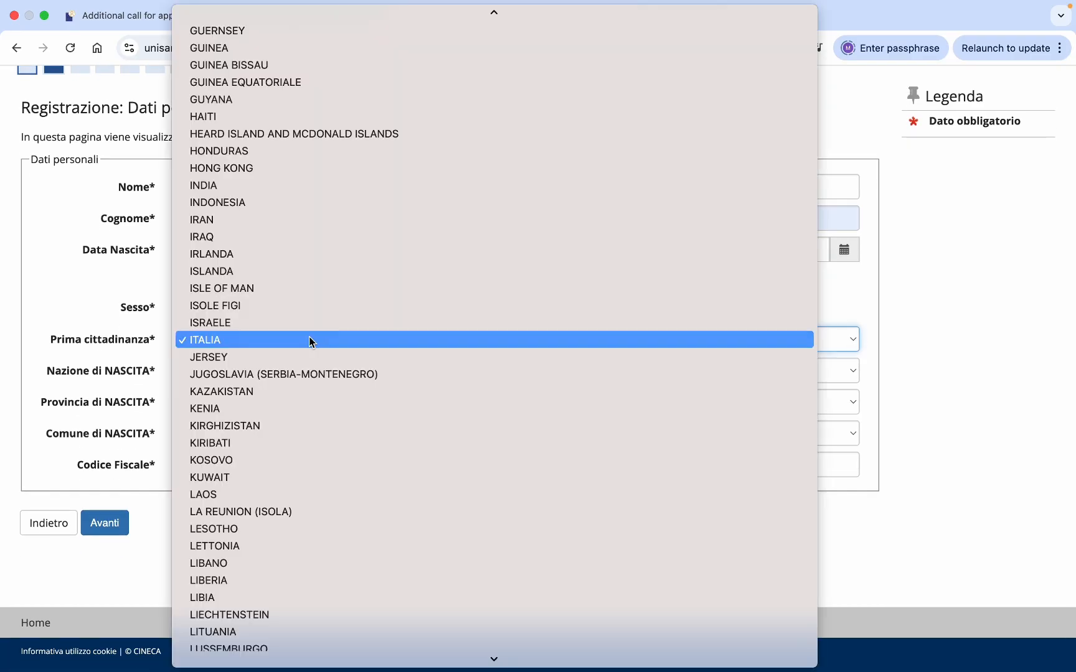
type("pak")
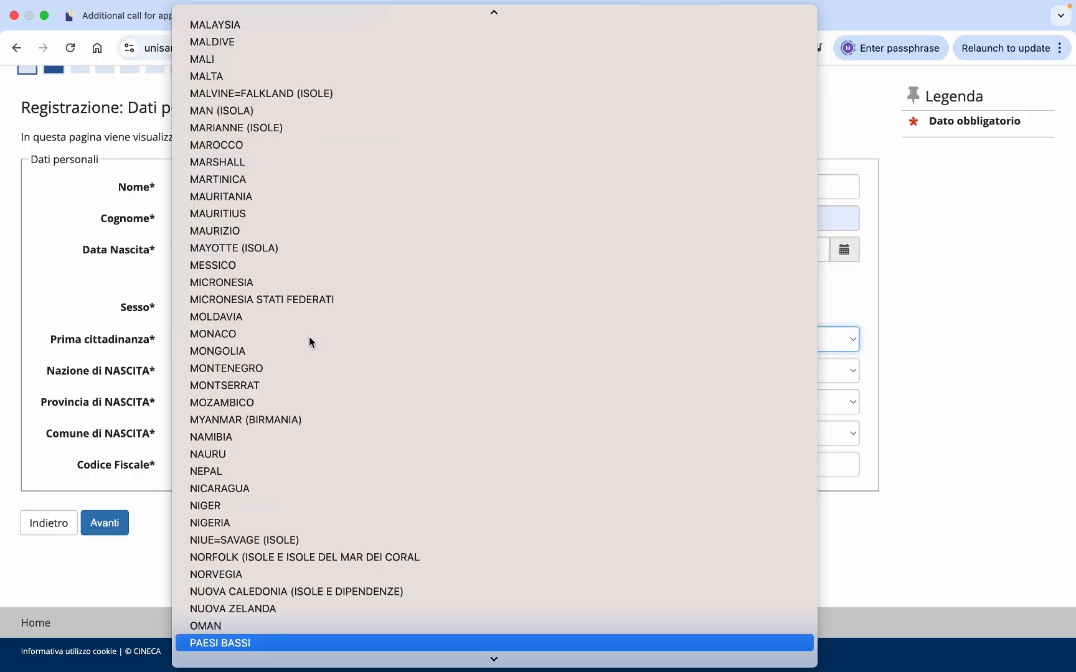
key("Return")
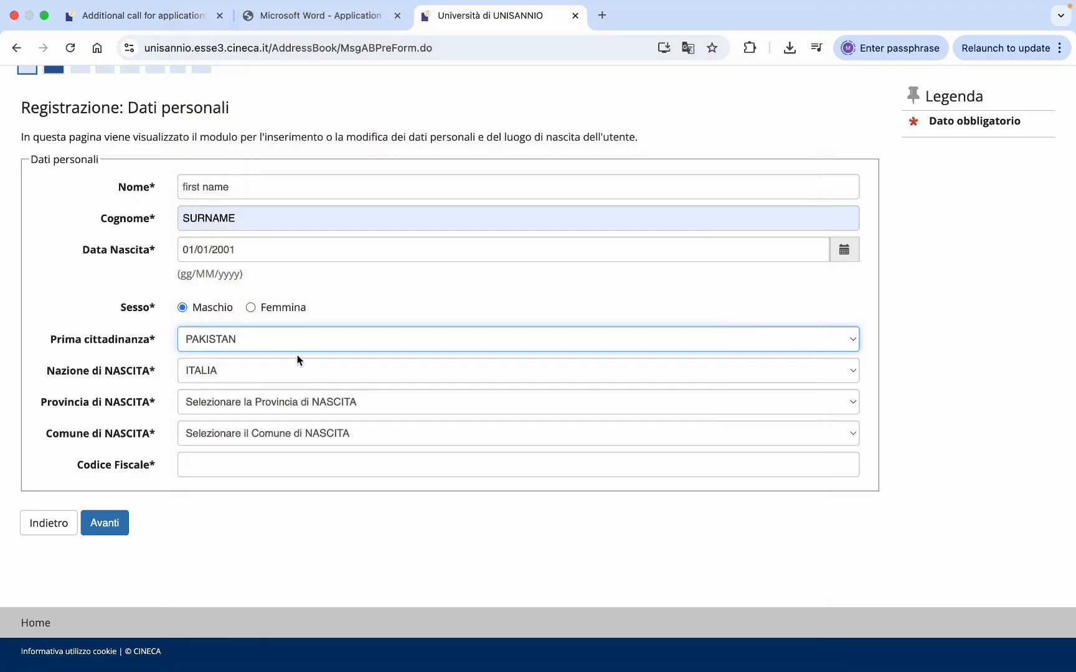
- Set Nazione di NASCITA to PAKISTAN, revealing the Città non in elenco field
left_click(276, 371)
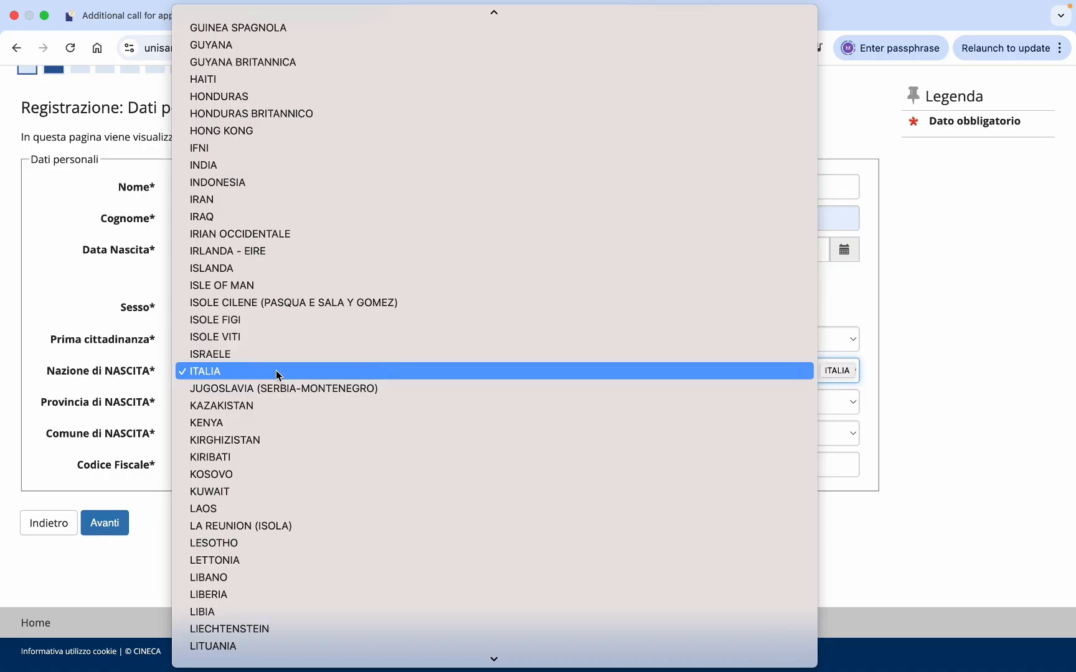
key("p")
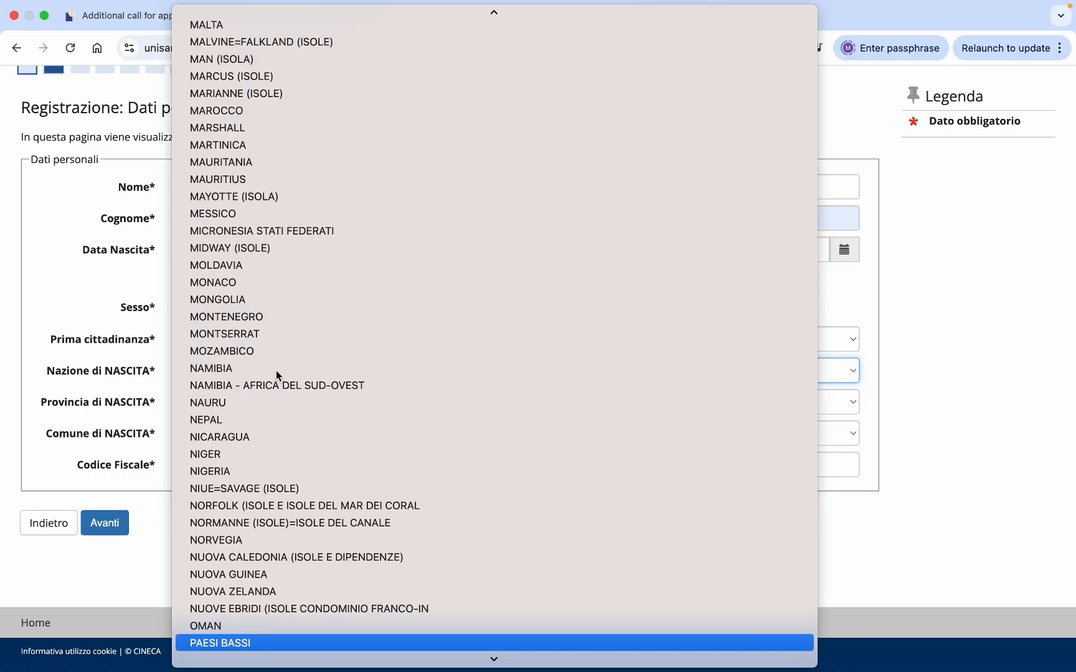
key("k")
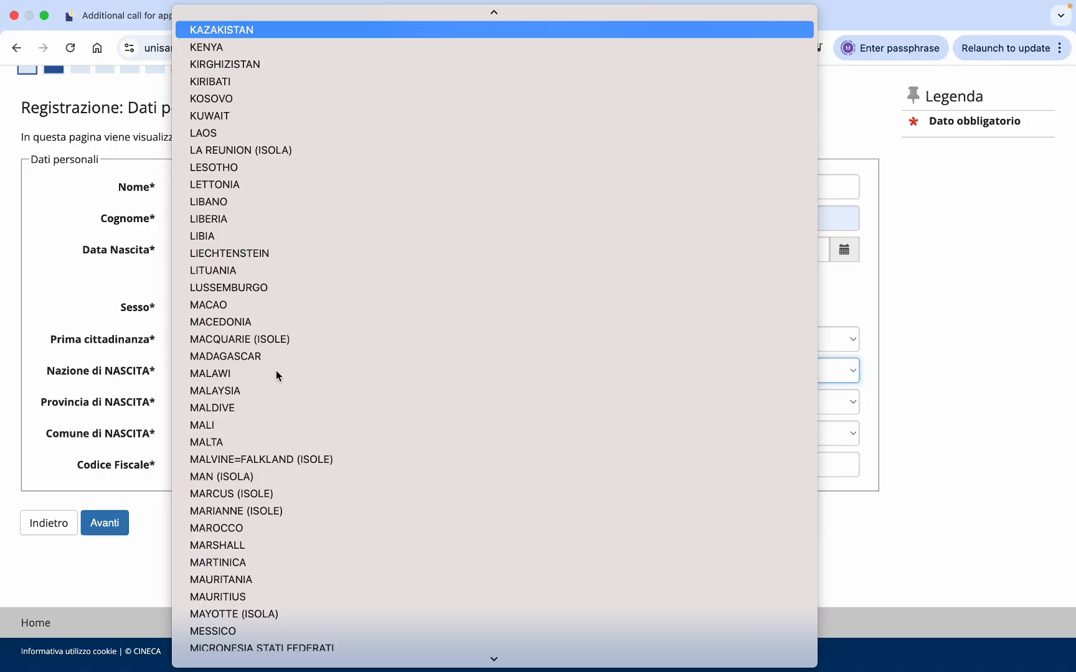
scroll(276, 374, "down", 6)
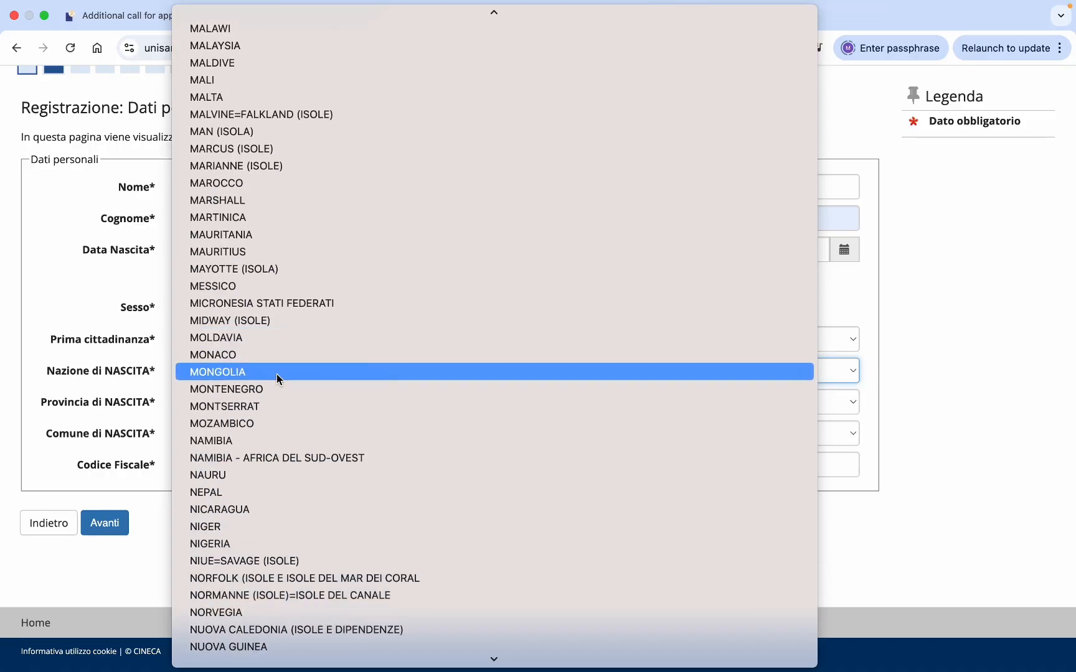
scroll(278, 378, "down", 4)
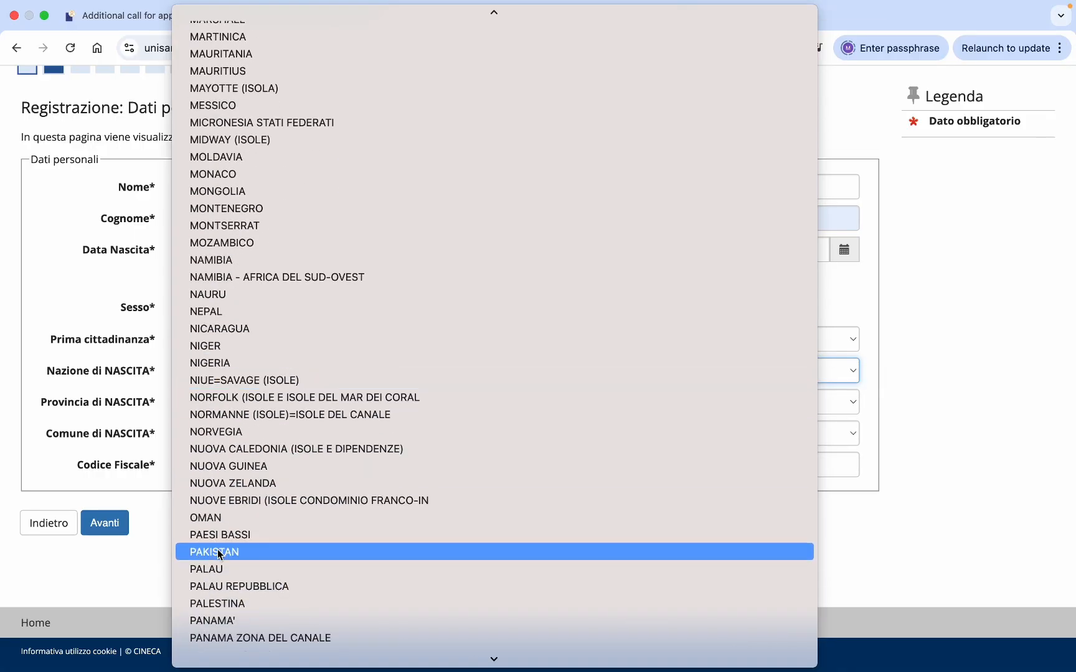
left_click(219, 552)
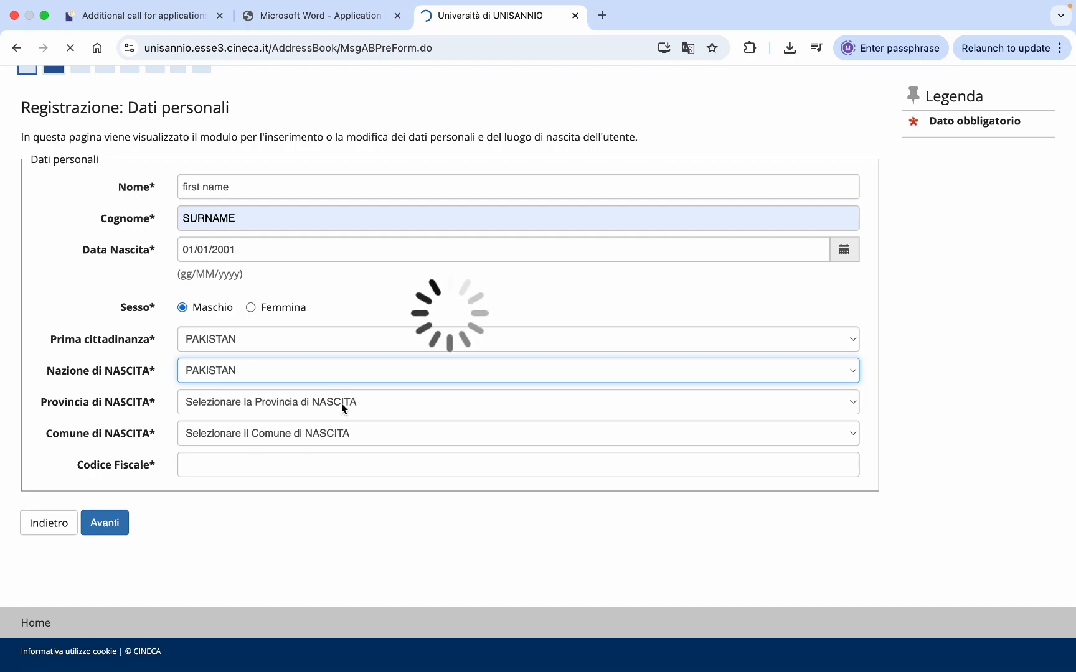
scroll(356, 442, "down", 4)
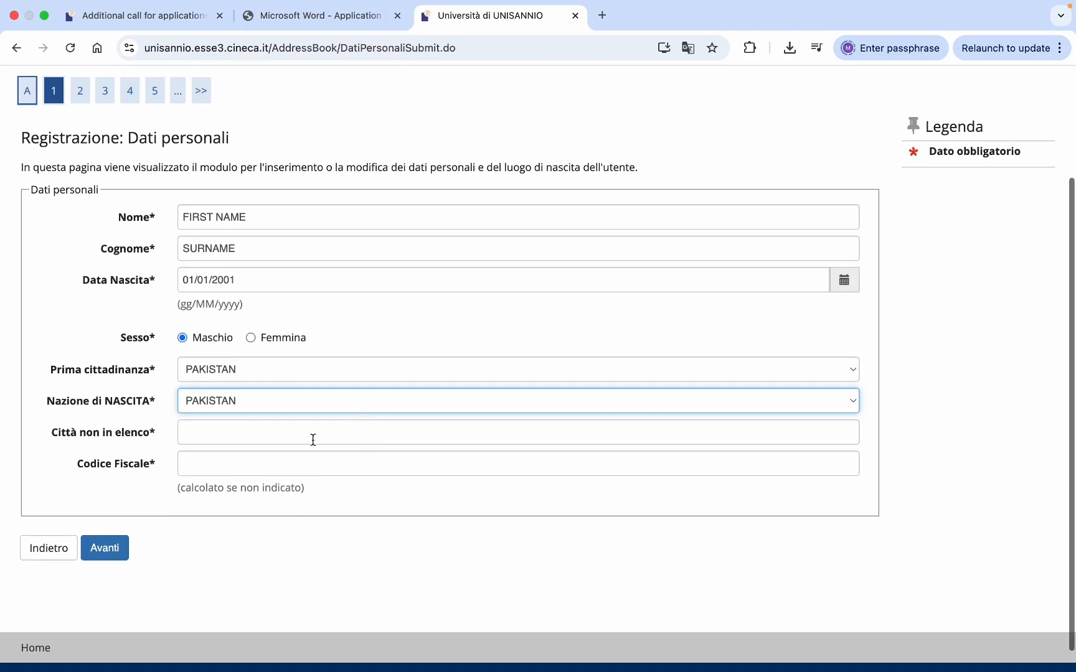
- Enter the city of birth, let the tax code be calculated, and submit the personal data page
left_click(219, 438)
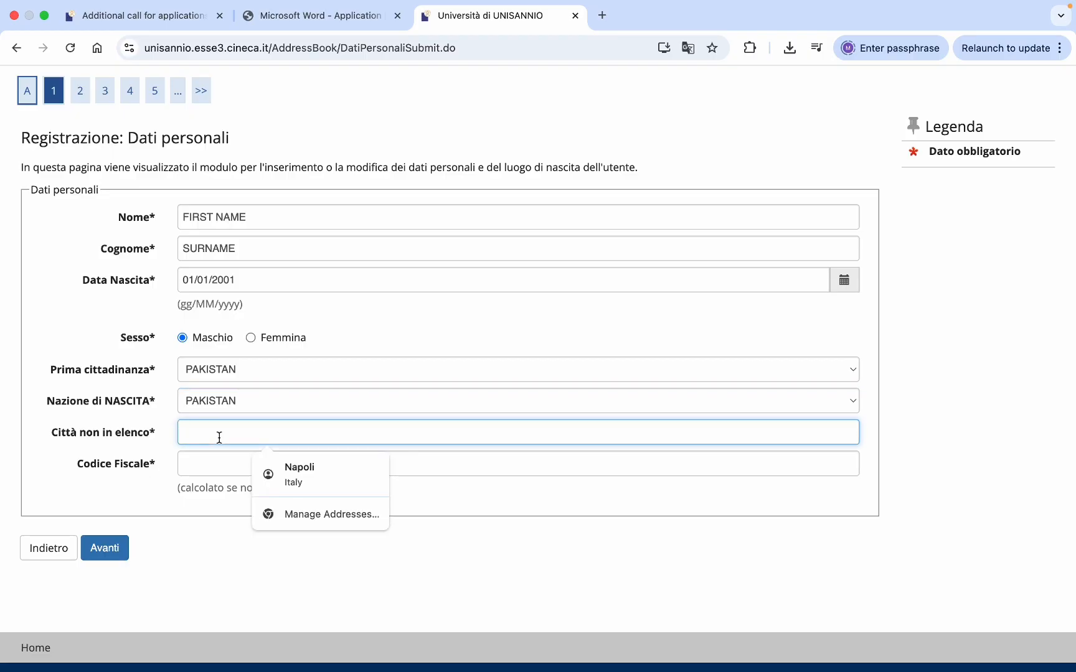
type("city ")
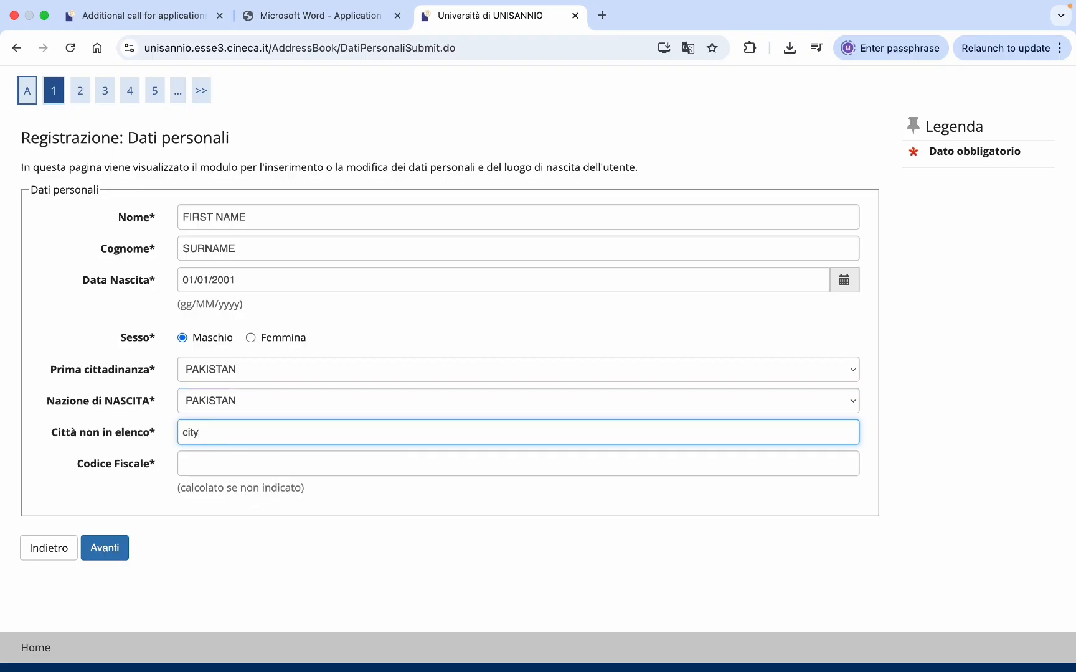
type("of brot")
key("BackSpace")
type("irth")
left_click(219, 465)
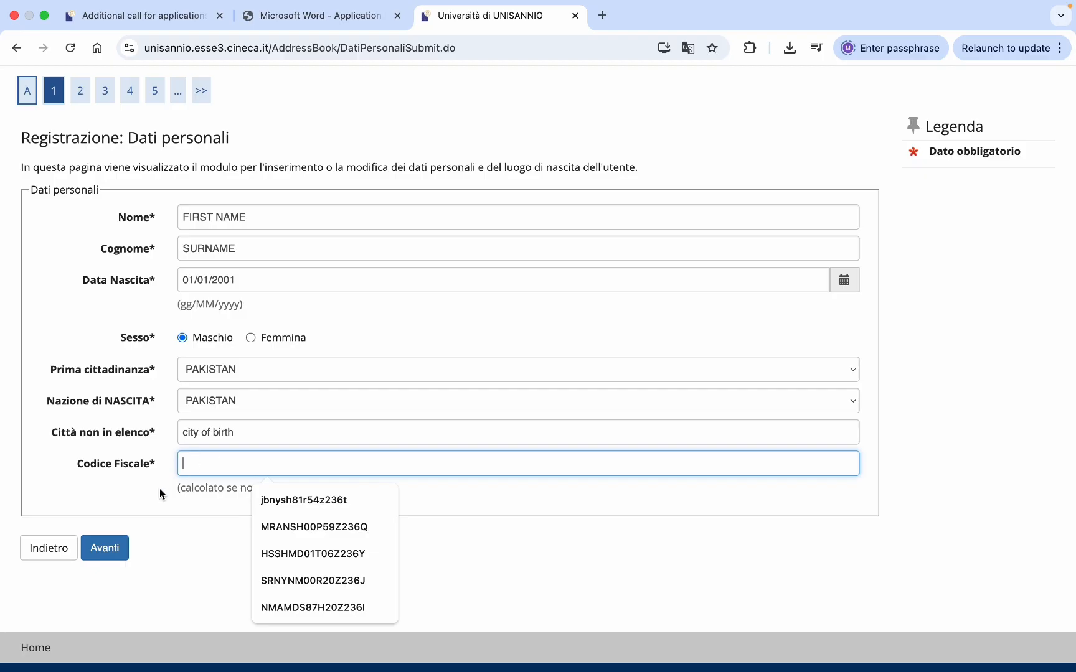
left_click(168, 515)
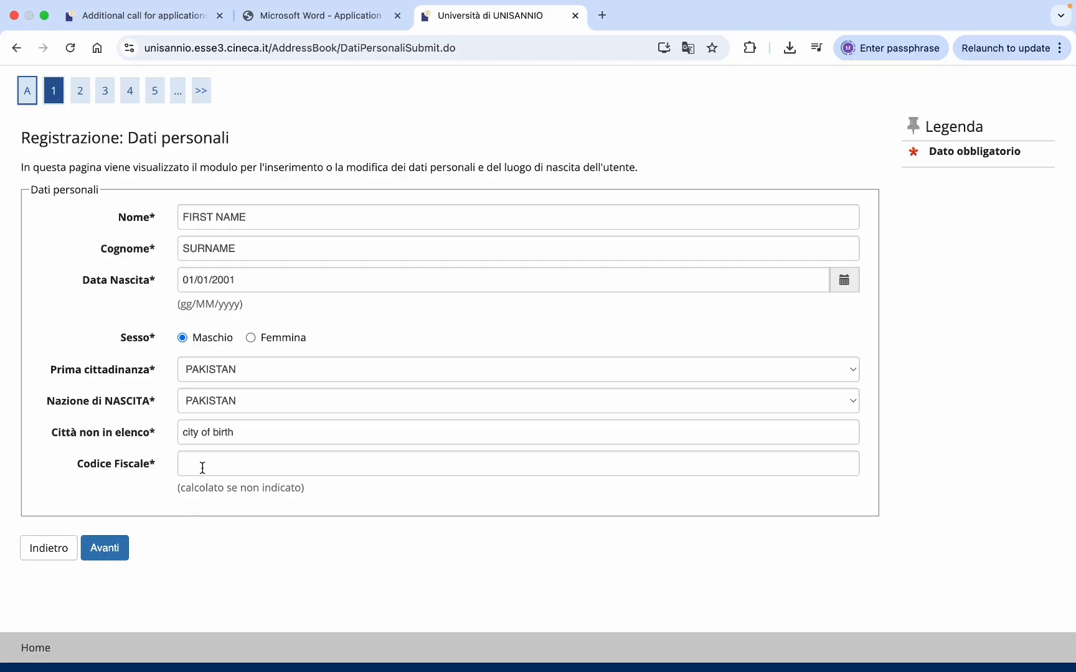
left_click(105, 568)
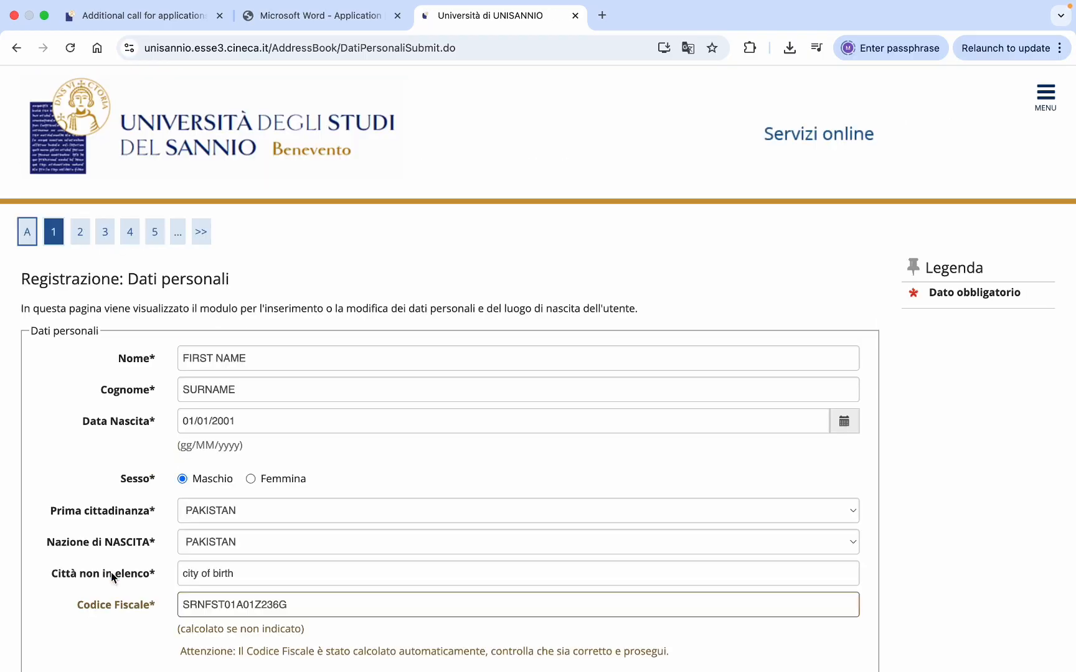
scroll(244, 519, "down", 3)
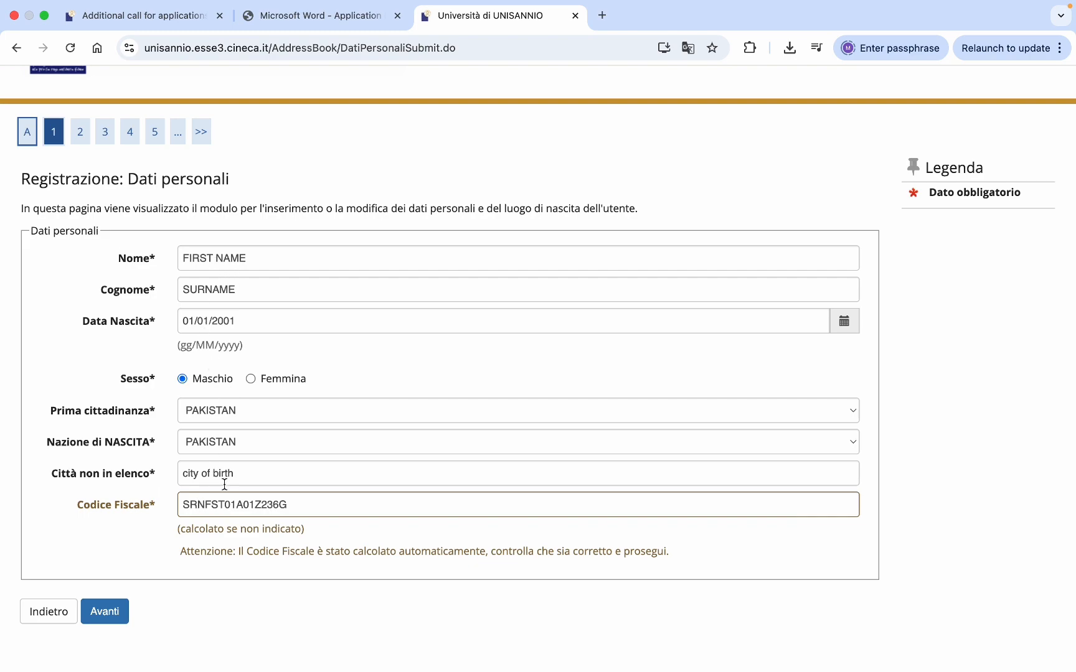
left_click(114, 610)
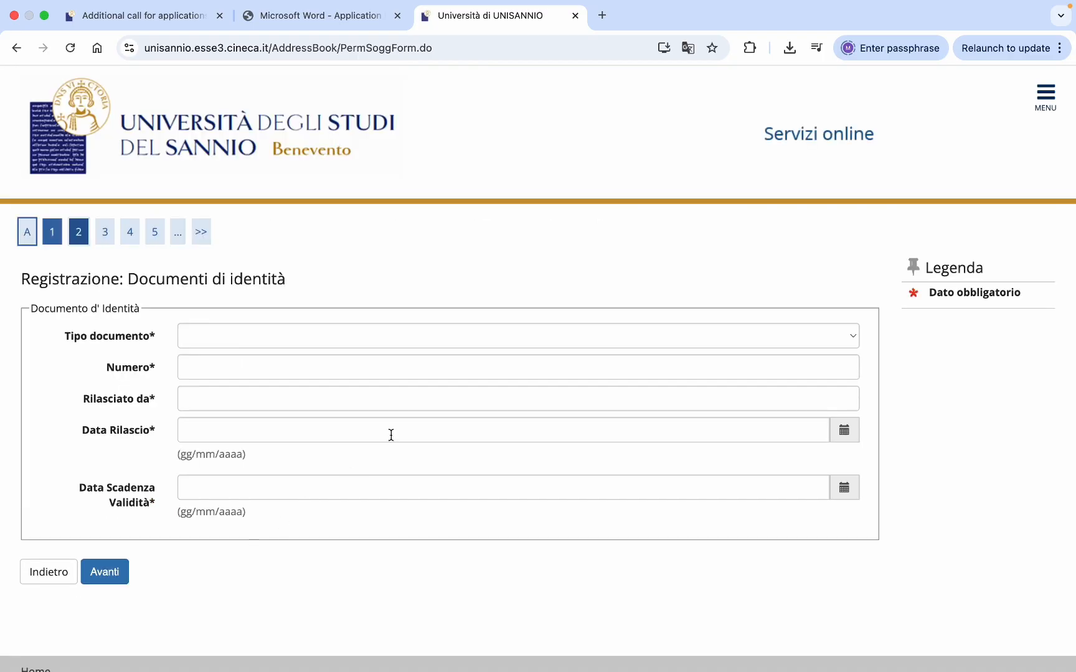
- Choose Passaporto as the document type, enter the passport number, and set issuer Govt of Pakistan
left_click(854, 339)
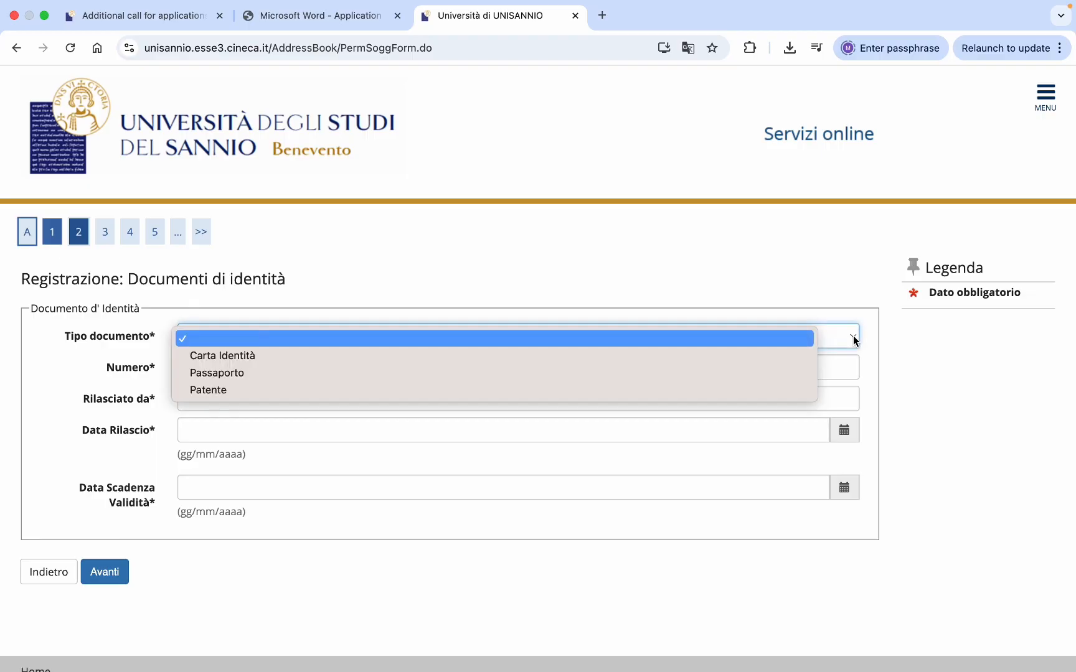
left_click(563, 371)
left_click(527, 370)
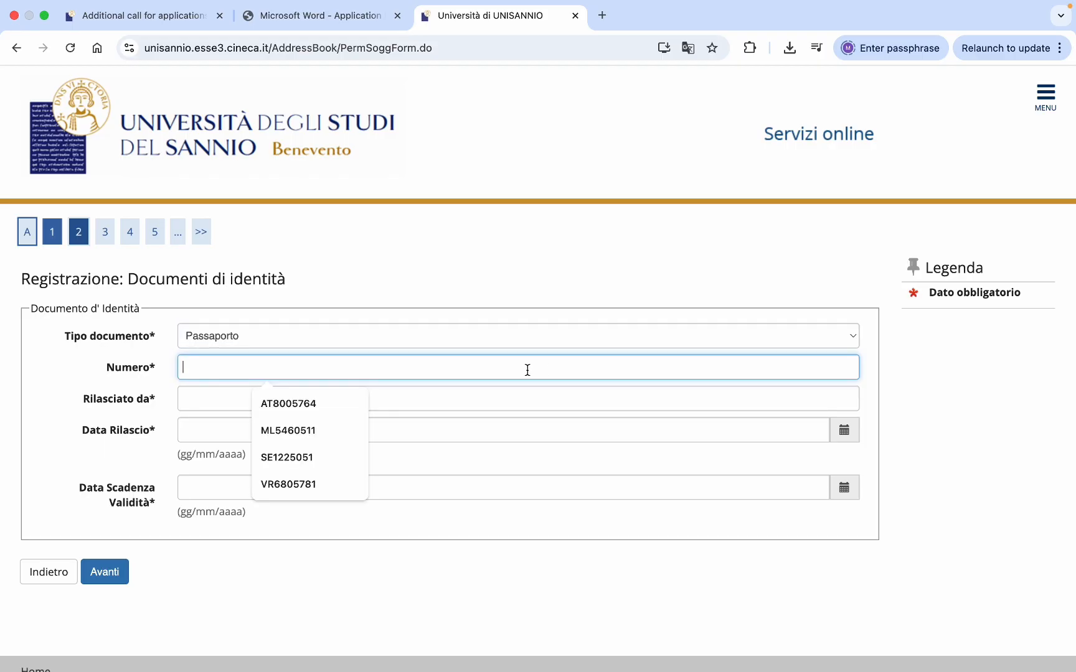
type("passport")
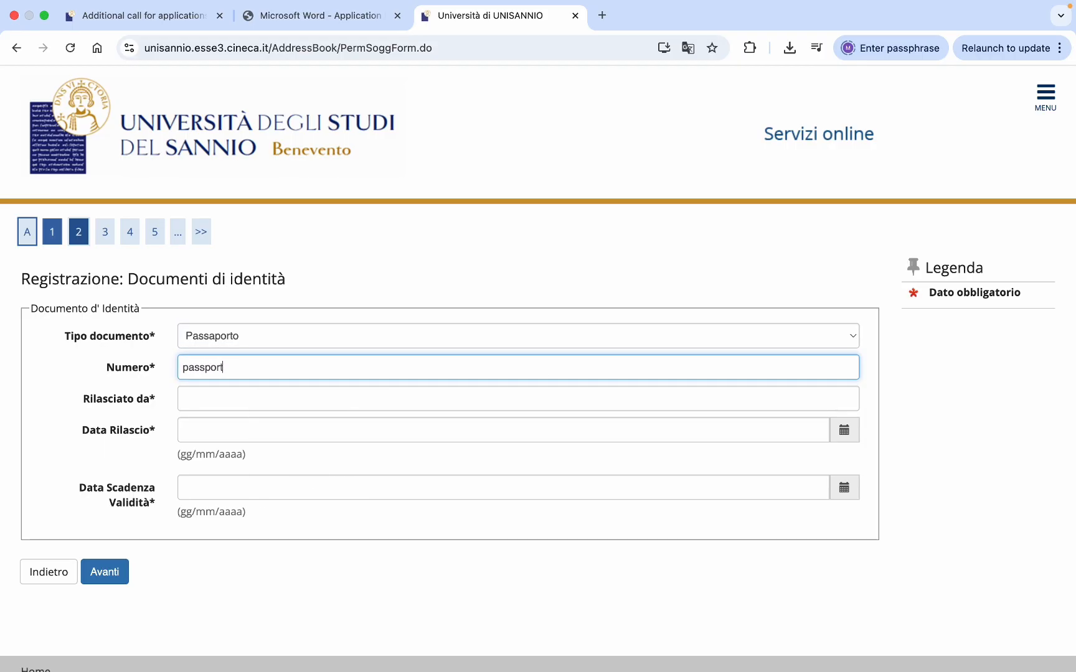
type(" number")
left_click(469, 405)
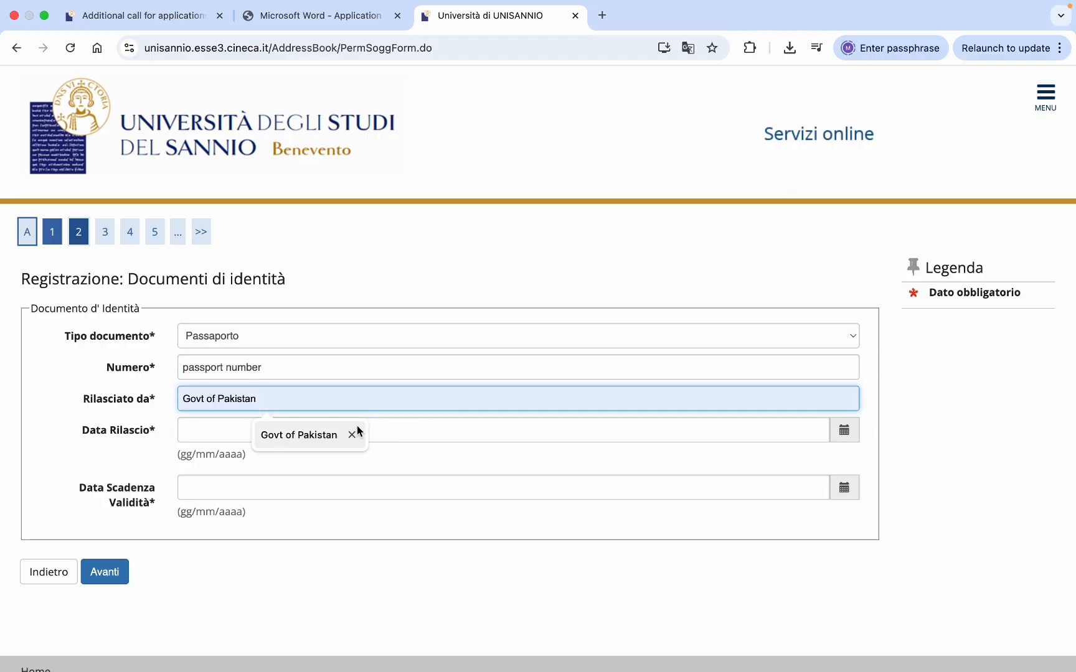
left_click(321, 434)
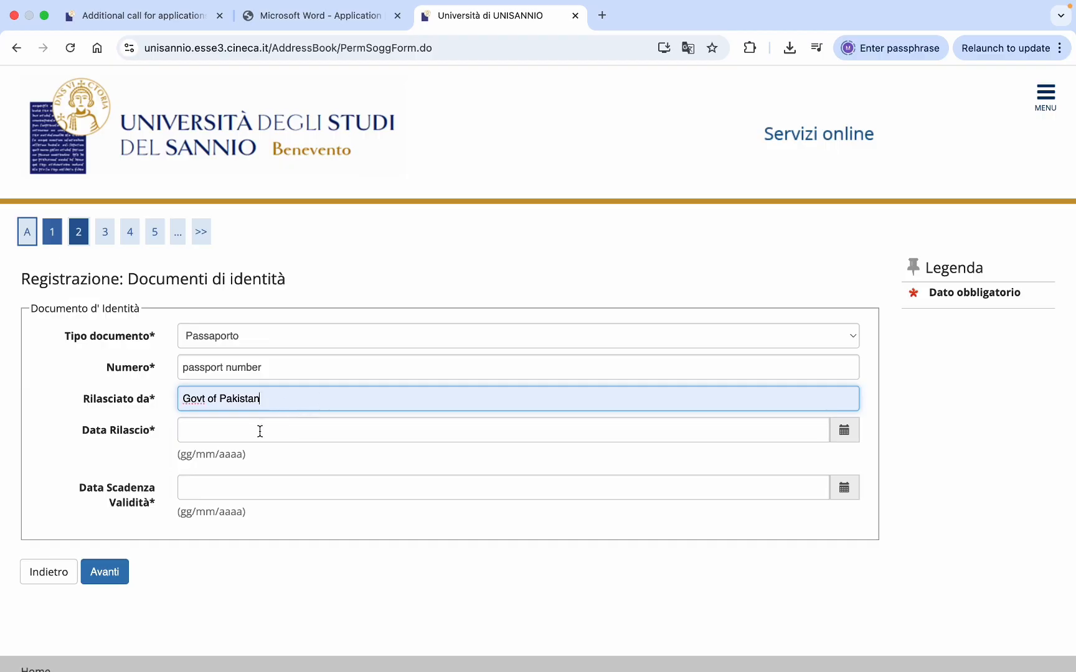
- Set the issue date to 01/01/2025 and the expiry date to 01/11/2030
left_click(260, 432)
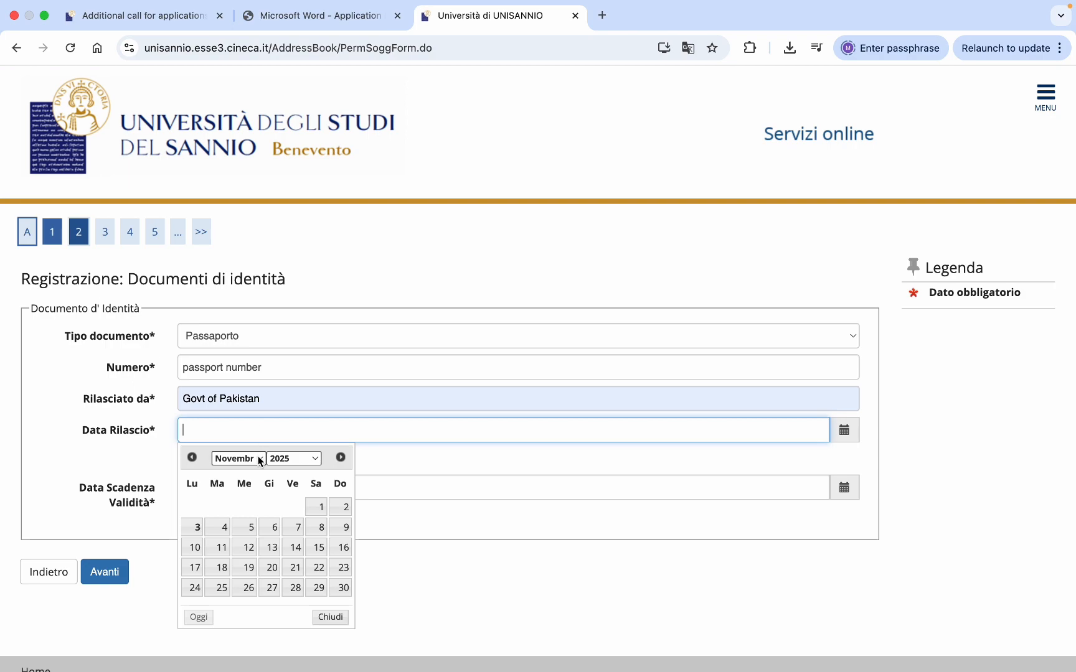
left_click(260, 459)
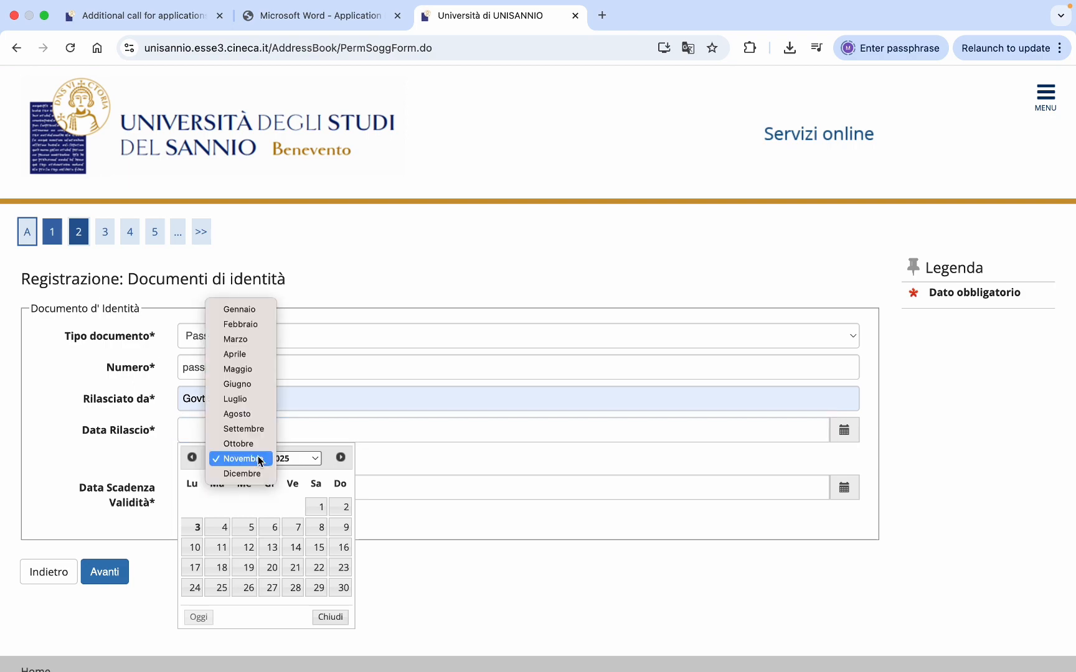
left_click(247, 307)
left_click(249, 507)
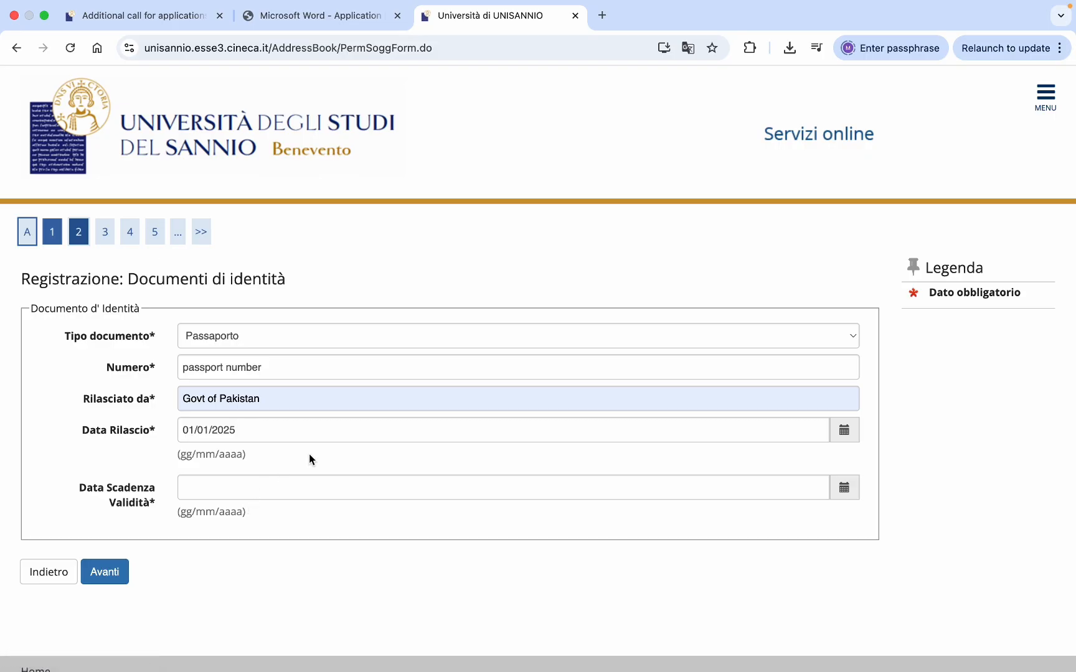
scroll(308, 454, "down", 1)
left_click(279, 468)
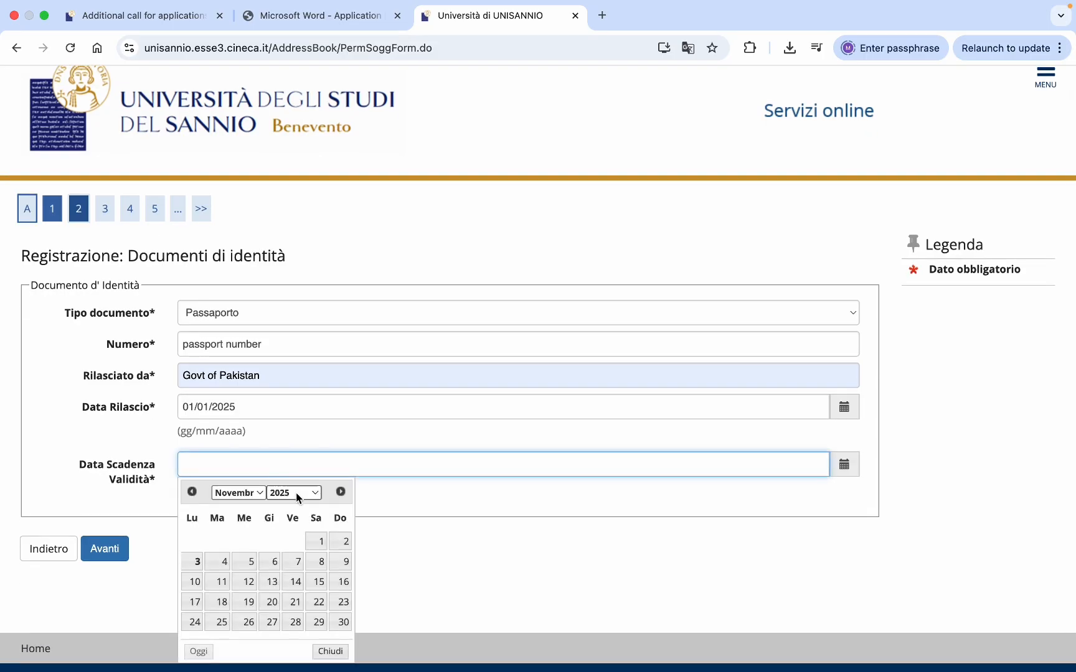
left_click(312, 495)
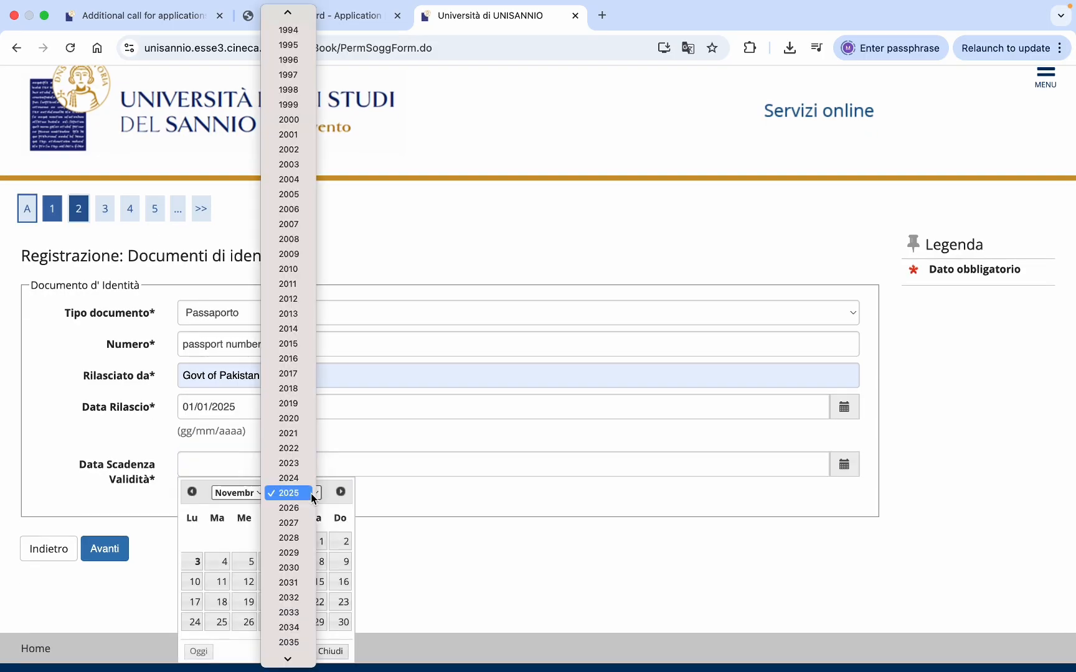
left_click(293, 574)
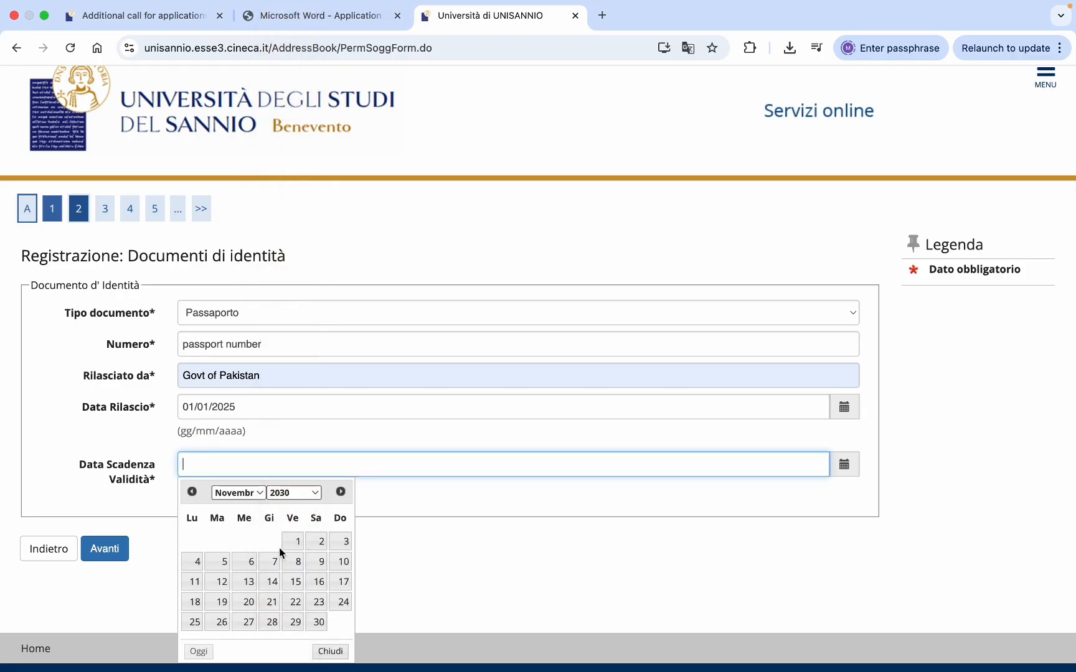
left_click(297, 541)
scroll(297, 543, "down", 1)
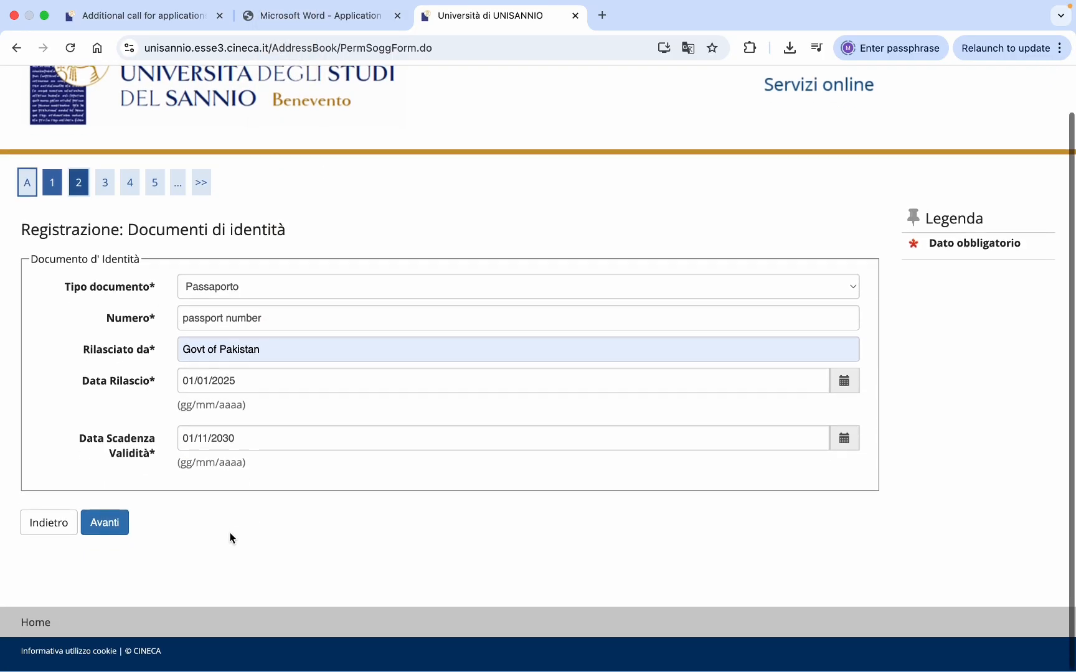
- Submit the passport details and move to the residence form
left_click(113, 526)
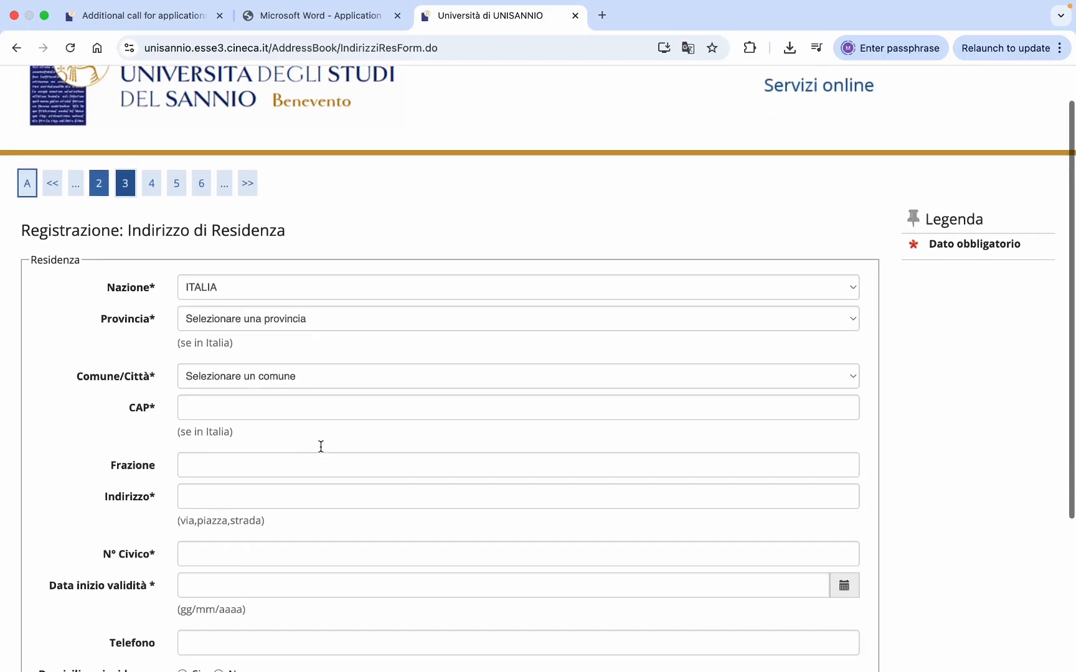
scroll(320, 446, "down", 5)
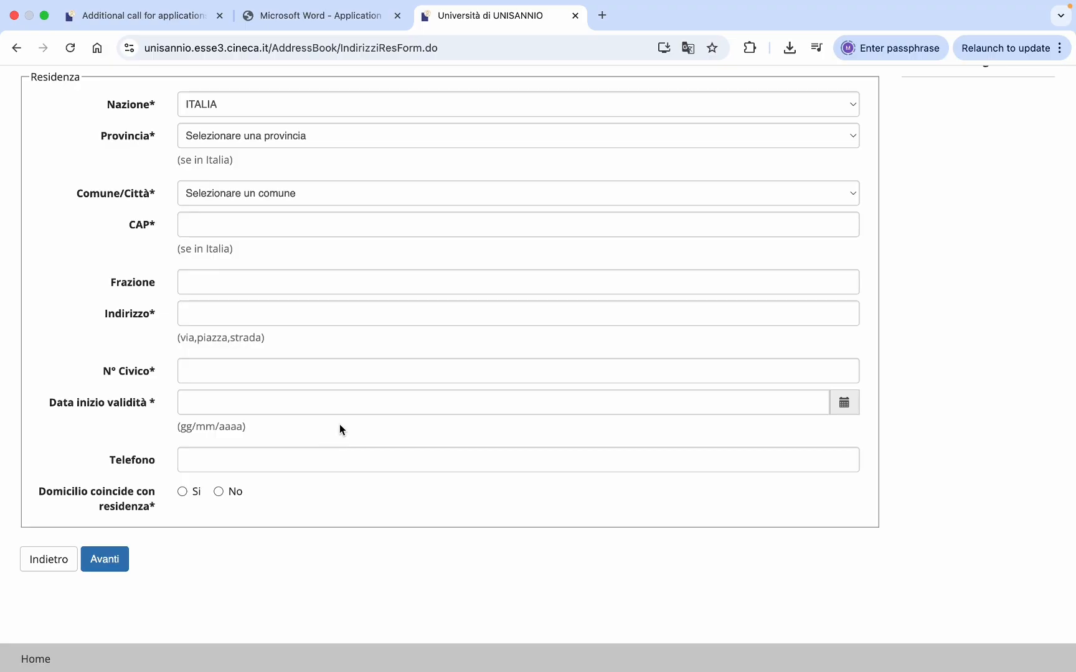
scroll(399, 361, "up", 2)
scroll(409, 298, "up", 2)
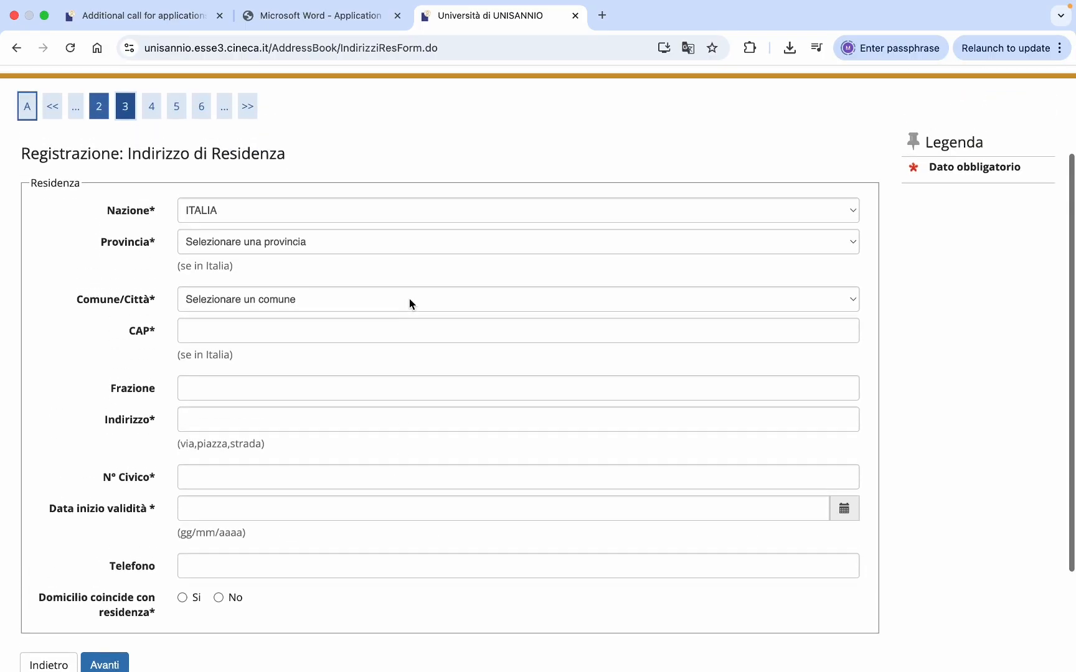
scroll(304, 409, "down", 2)
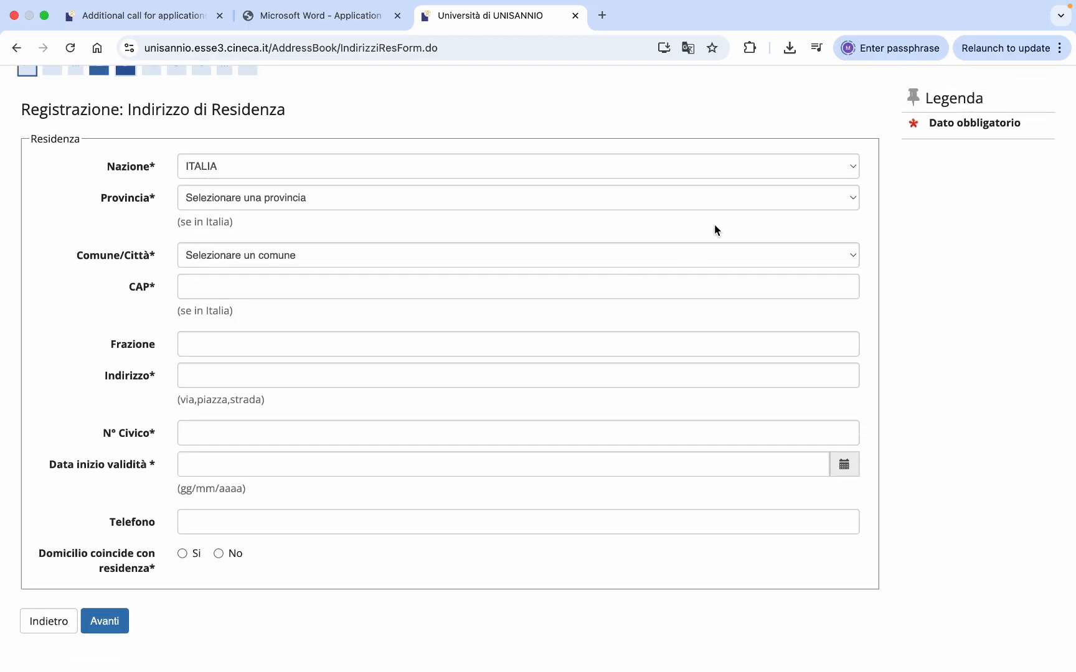
scroll(714, 227, "up", 1)
- Enter the residence address in PAKISTAN: city, postal code 4000, street and house number 00
left_click(829, 193)
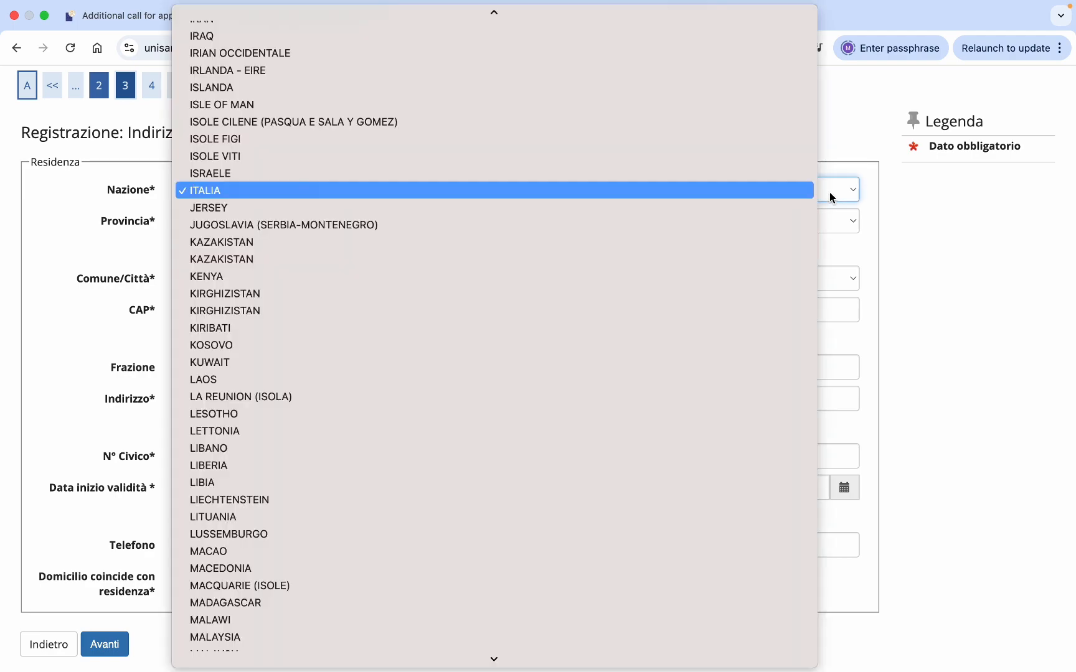
type("pak")
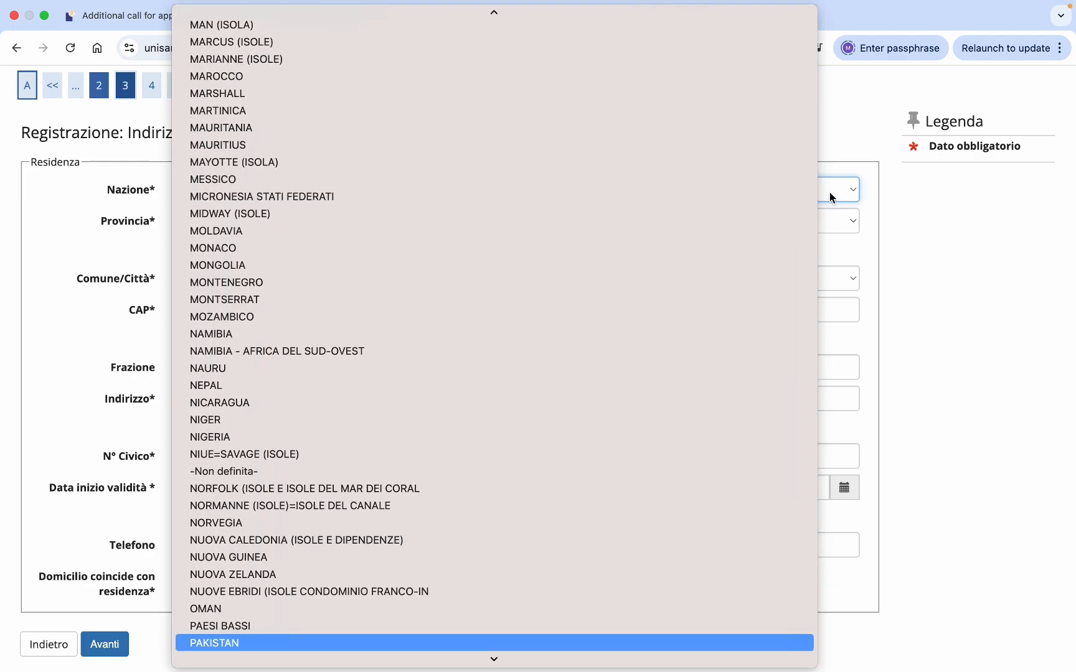
key("Return")
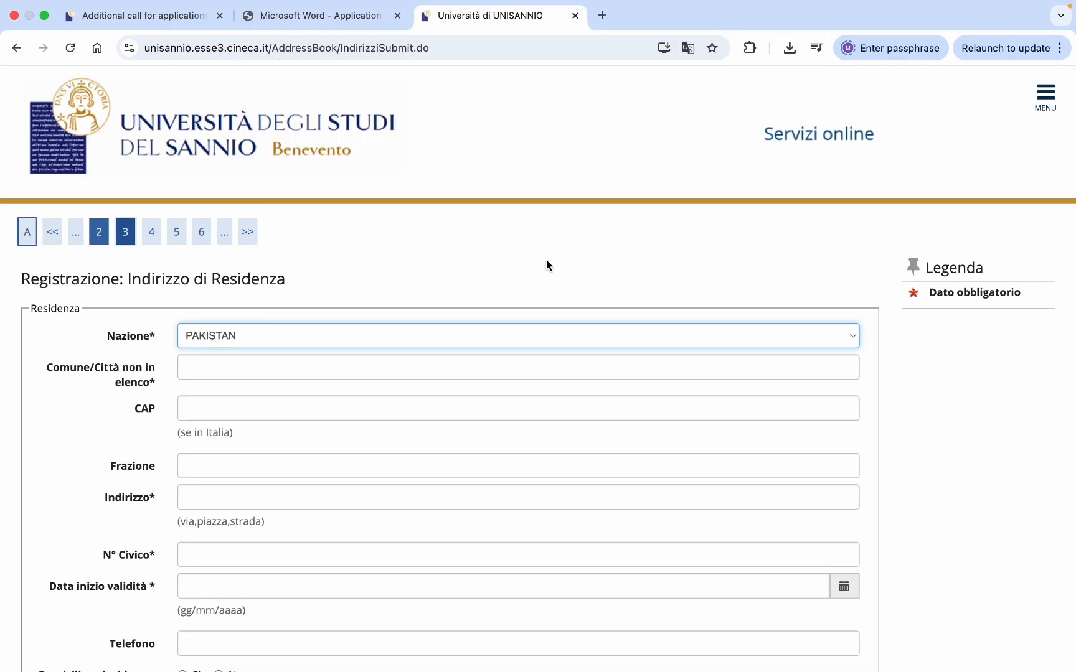
scroll(465, 340, "down", 2)
left_click(366, 303)
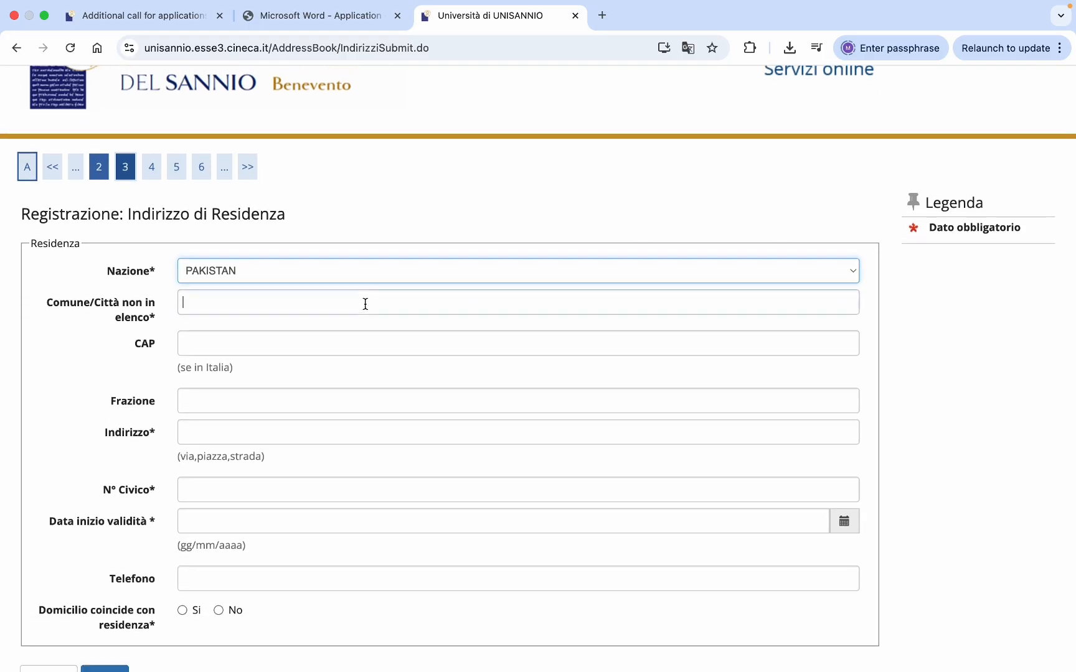
type("city name")
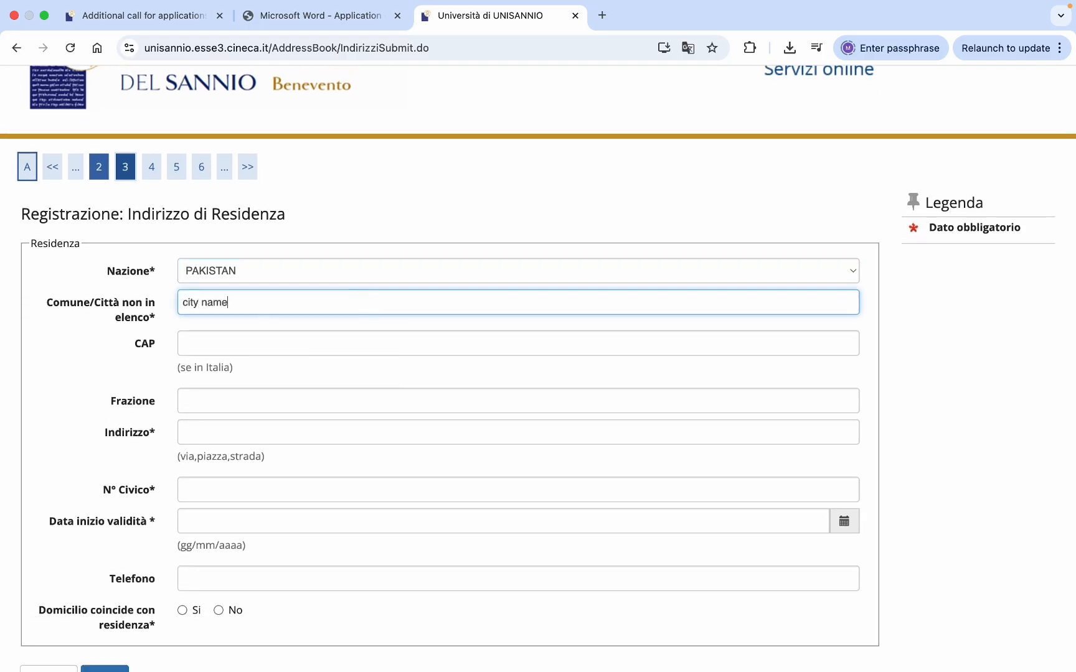
left_click(328, 345)
type("4")
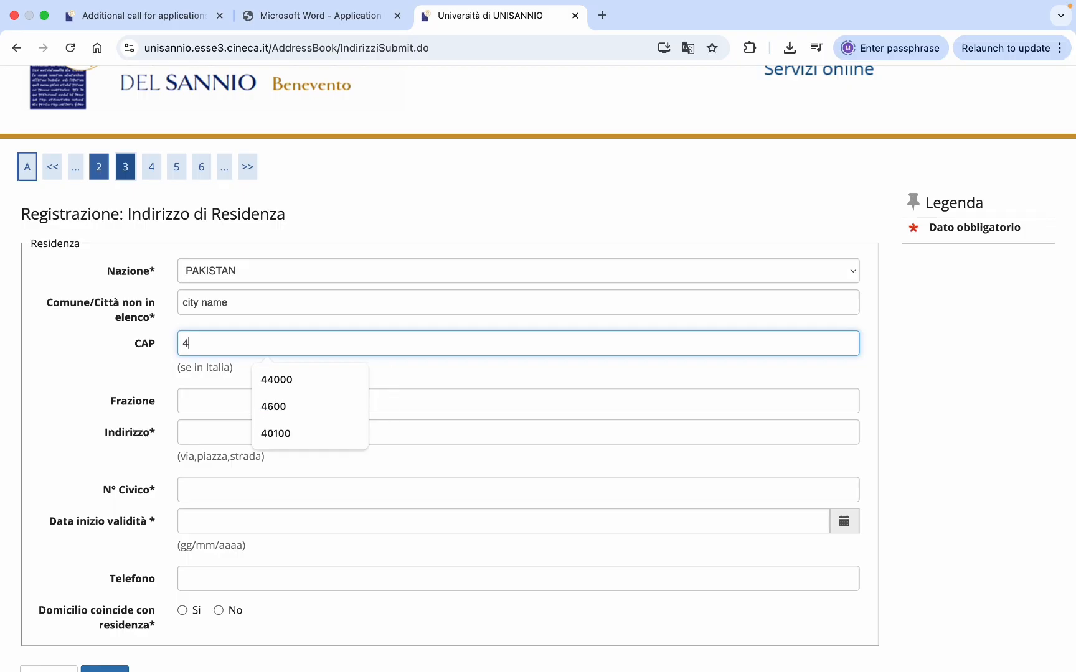
type("000")
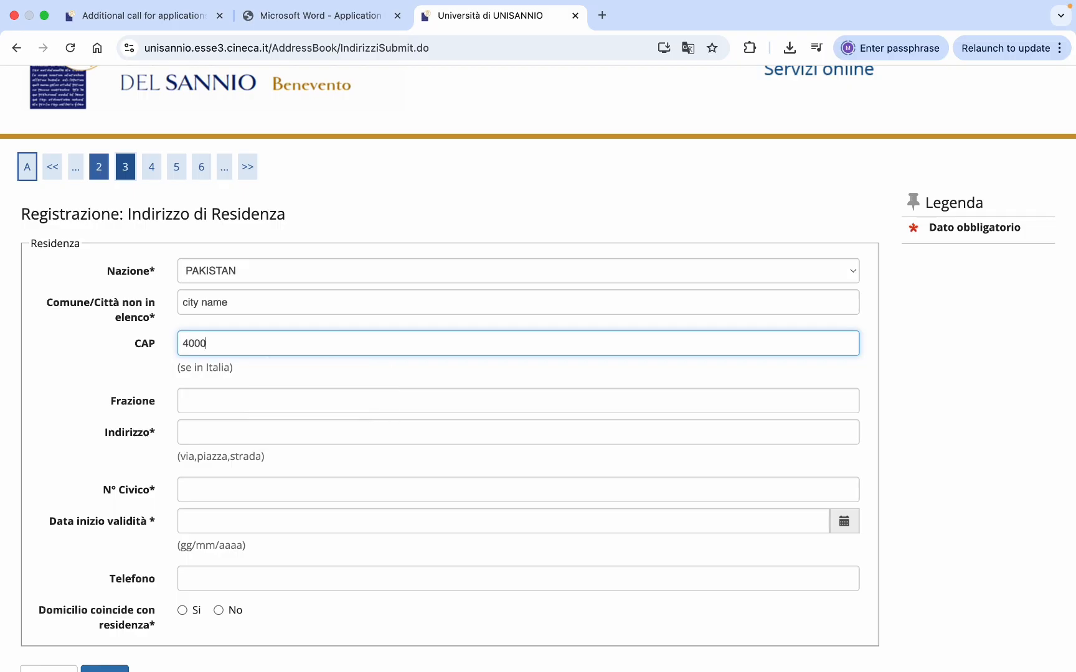
left_click(252, 436)
type("str")
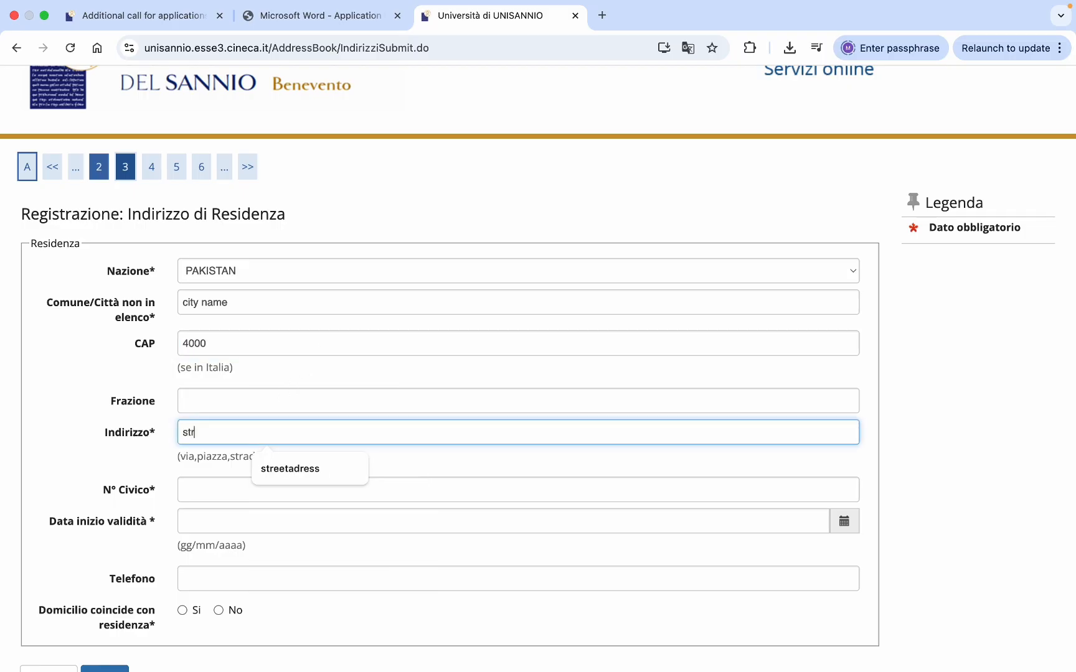
type("eet name")
scroll(538, 373, "down", 2)
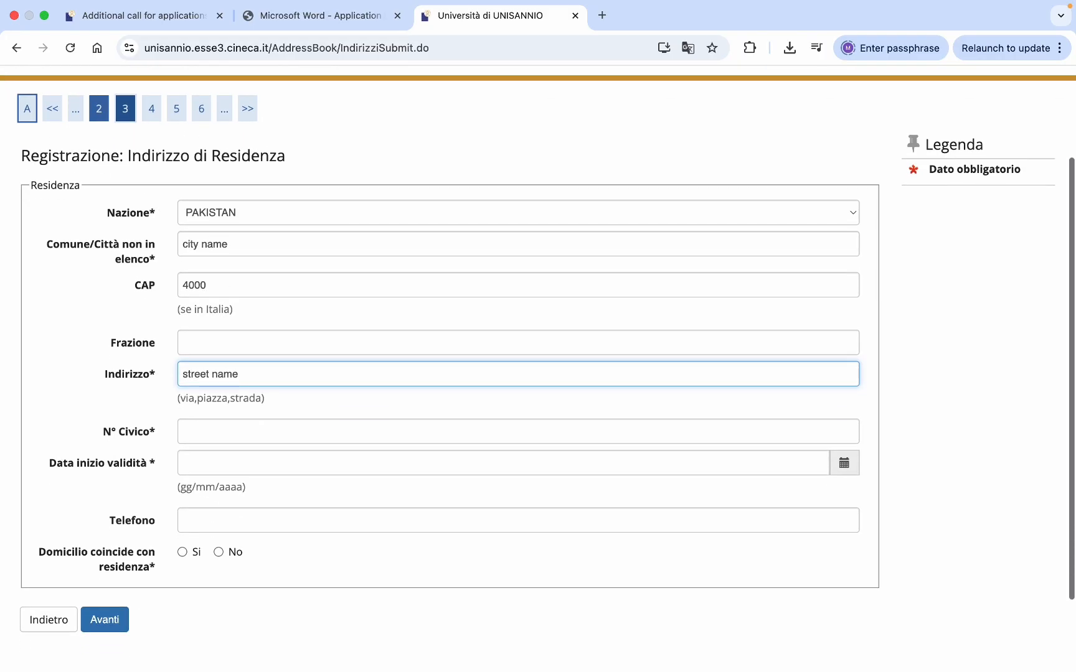
left_click(217, 430)
type("00")
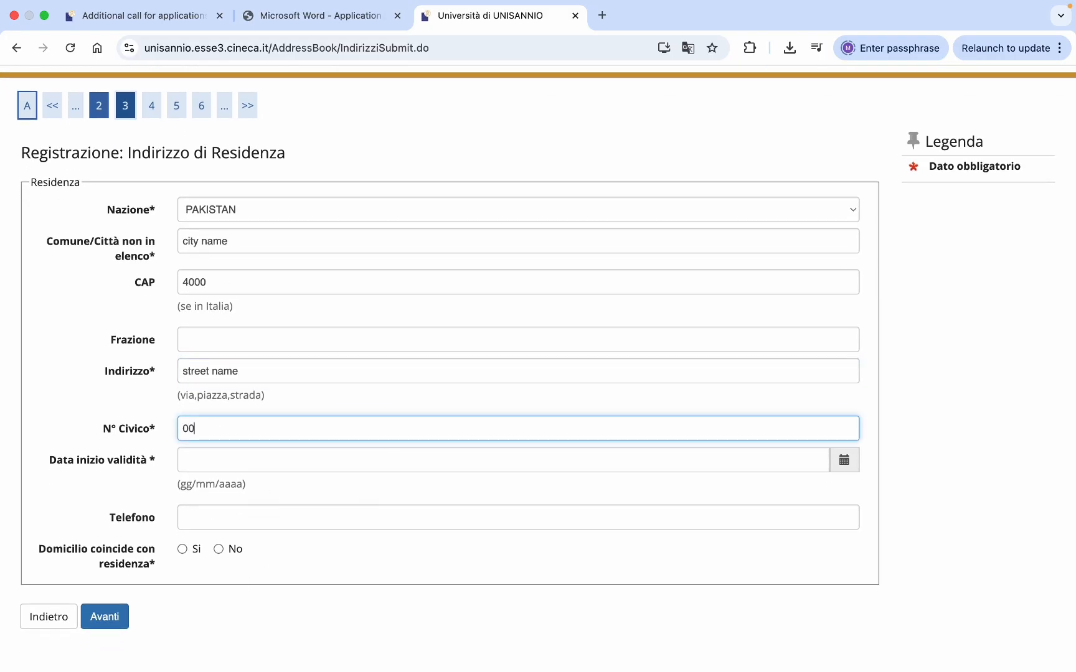
scroll(215, 423, "down", 1)
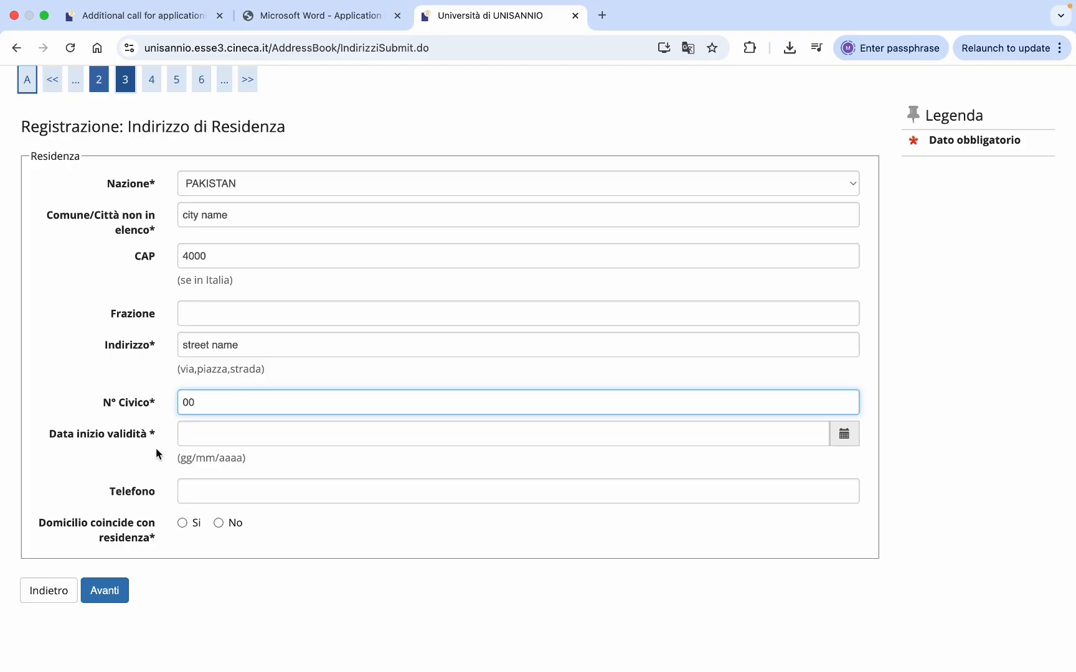
- Set the residence validity start date to 01/03/2022
left_click(196, 437)
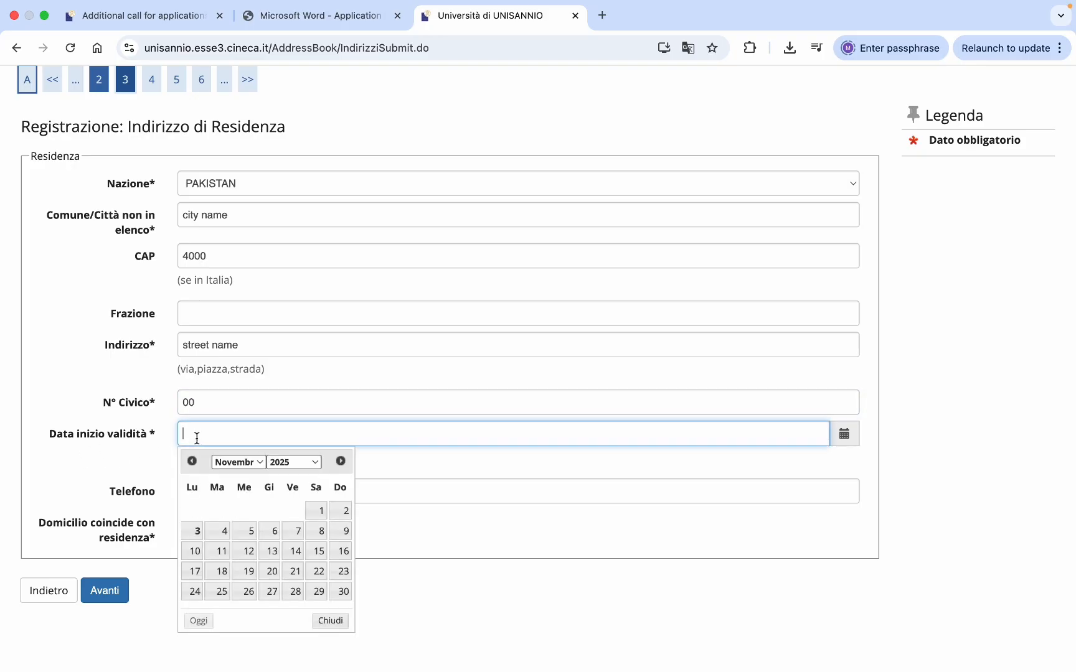
left_click(252, 462)
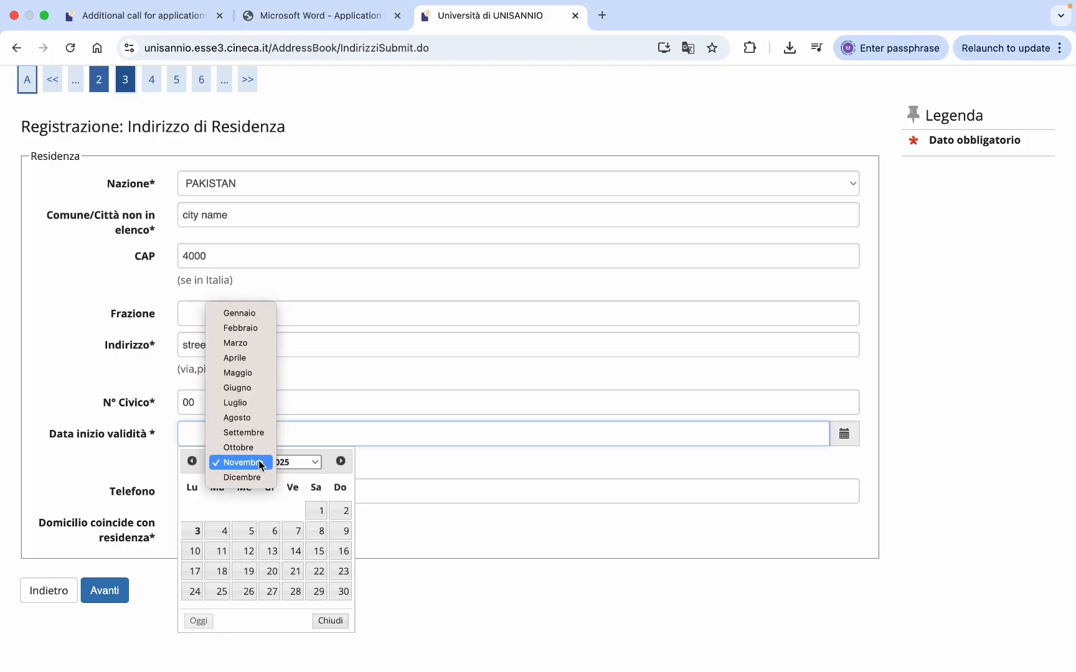
left_click(247, 343)
left_click(305, 462)
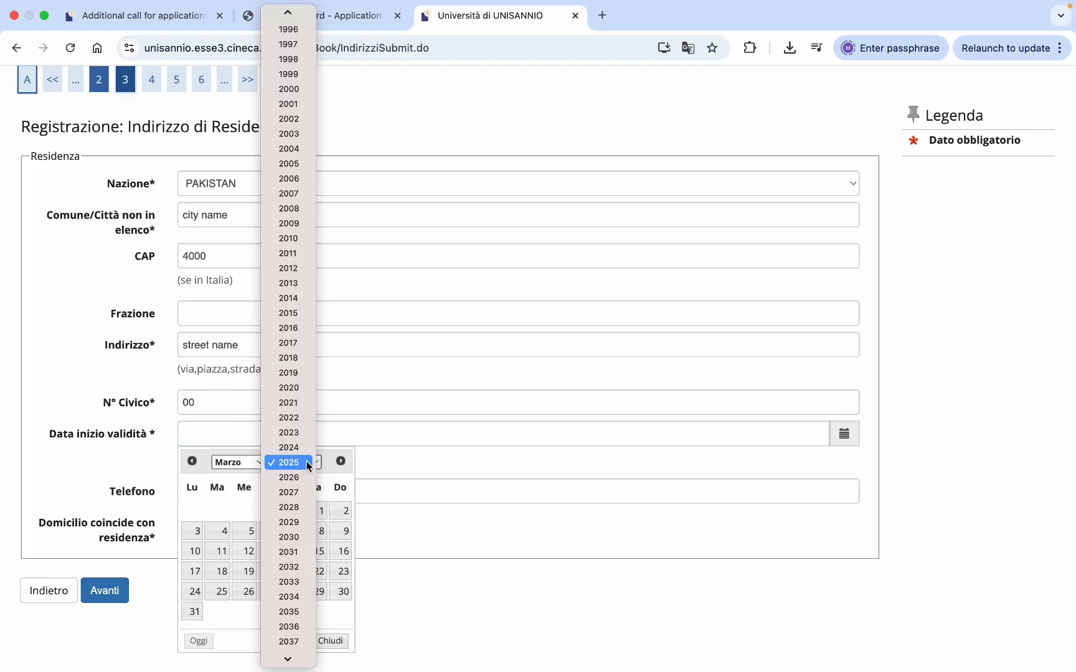
left_click(296, 418)
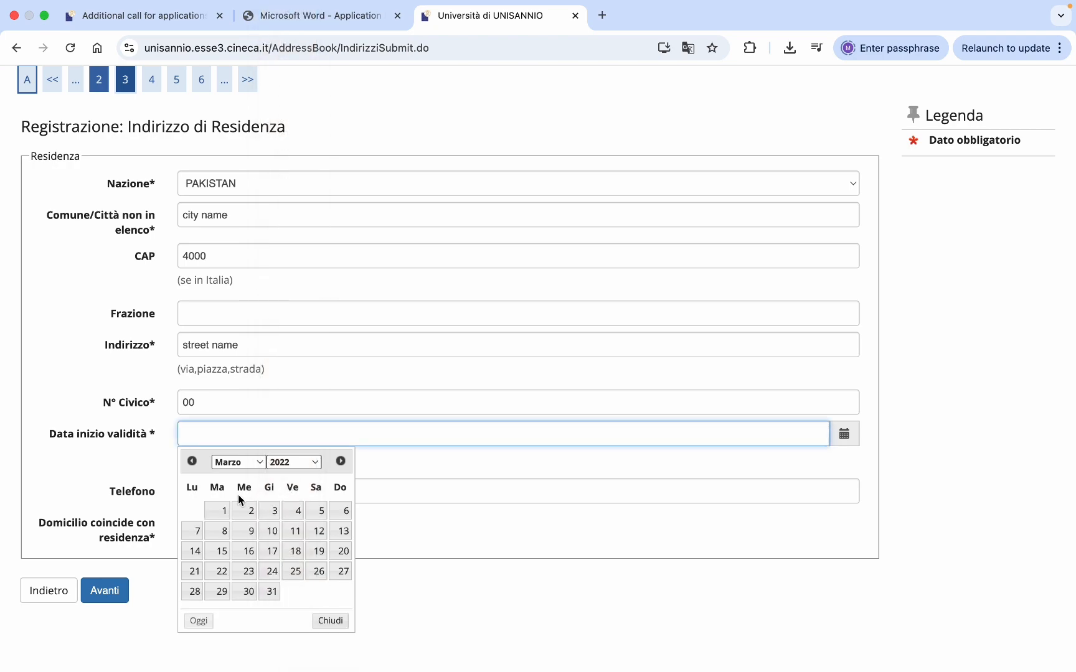
left_click(225, 512)
scroll(222, 506, "down", 1)
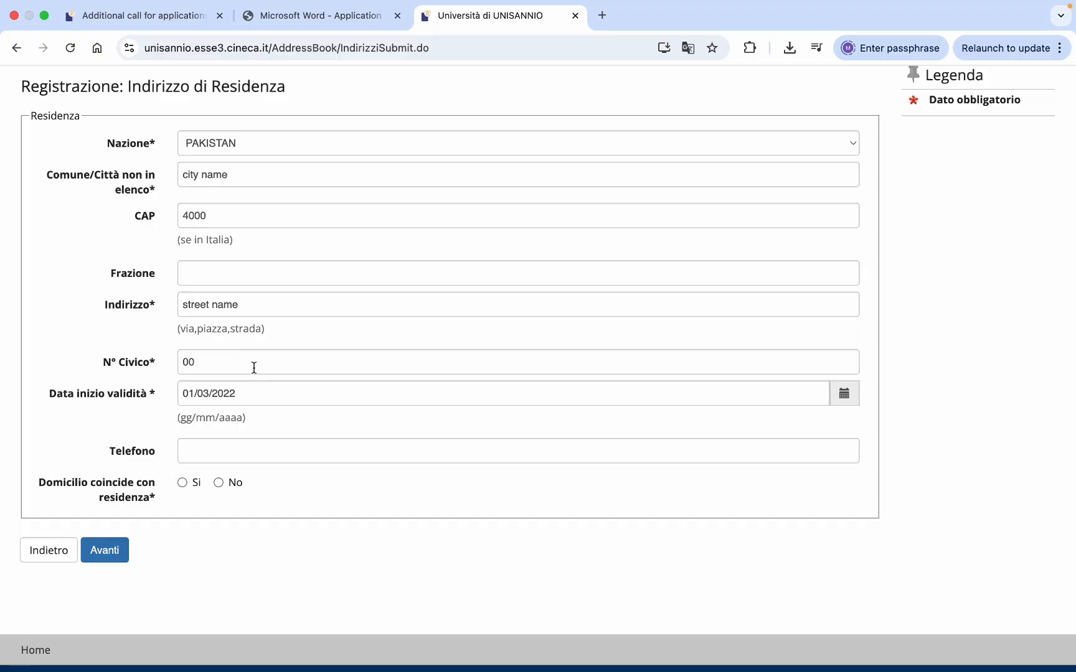
- Answer Sì for domicile coinciding with residence and save the address
scroll(252, 364, "up", 1)
scroll(254, 368, "down", 1)
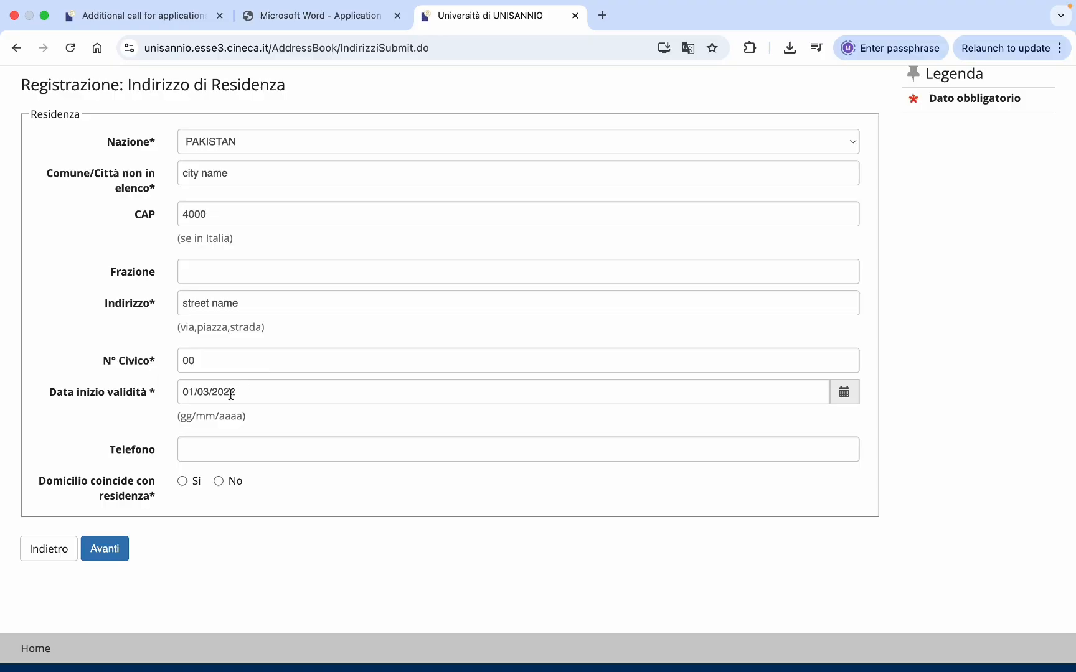
left_click(218, 481)
scroll(218, 479, "down", 1)
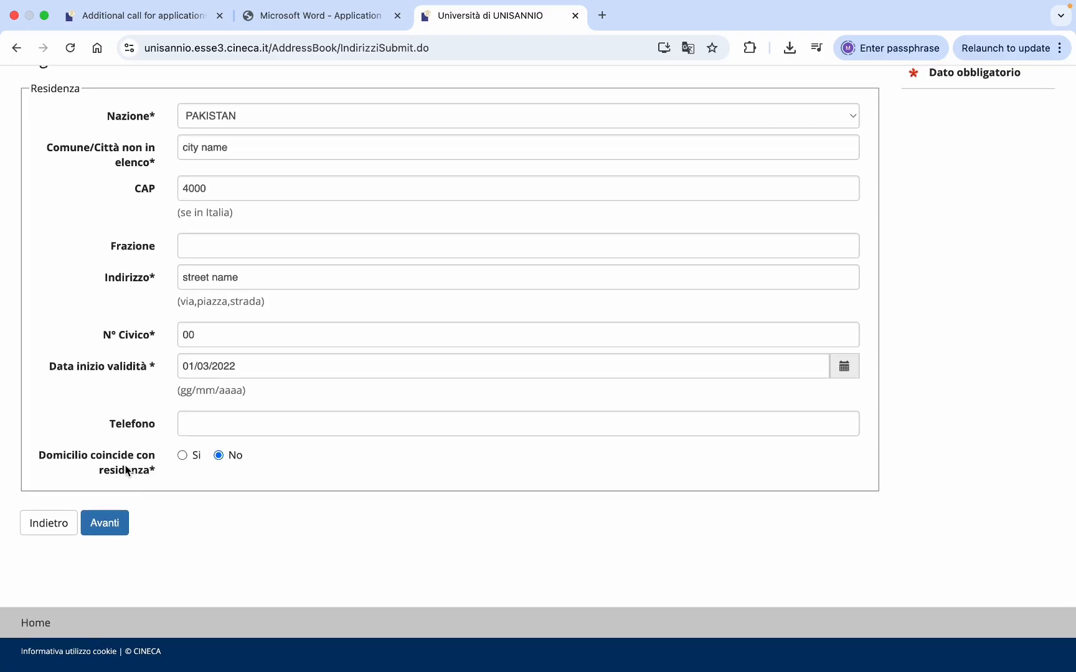
left_click(183, 455)
left_click(106, 525)
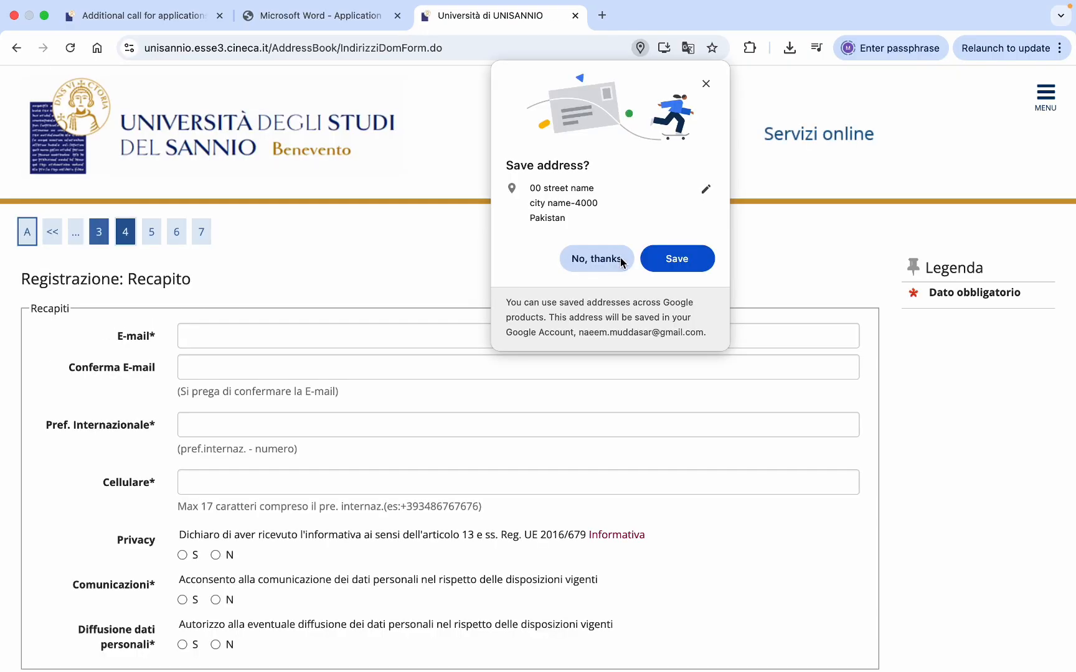
- Decline the browser's save-address prompt, begin the e-mail, and accept all three consents
left_click(602, 263)
scroll(532, 352, "down", 4)
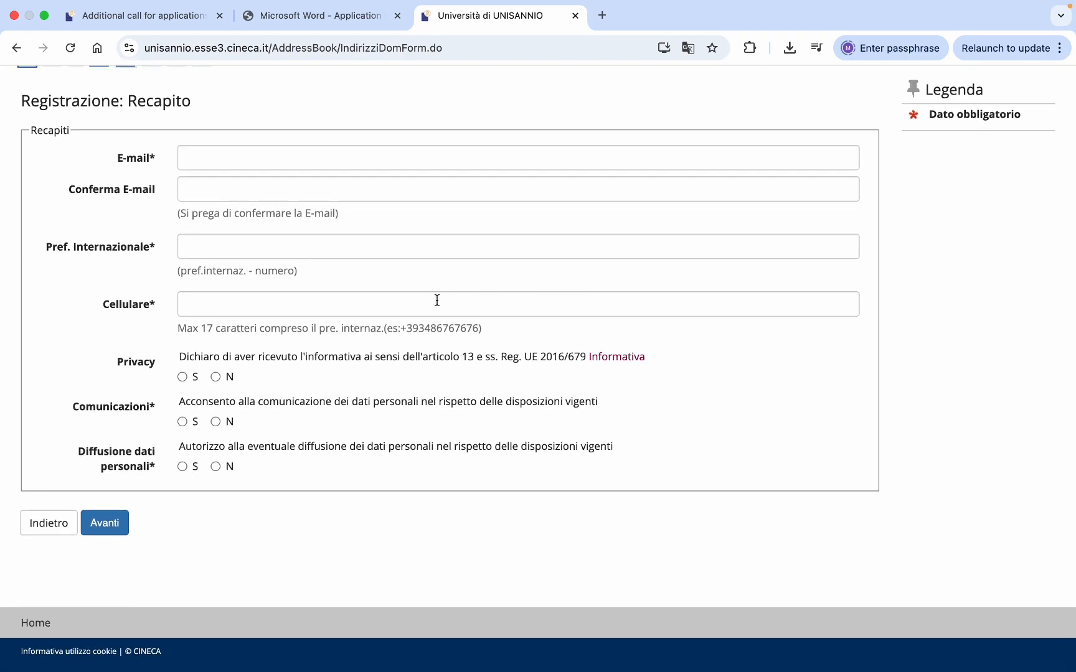
left_click(335, 163)
type("your")
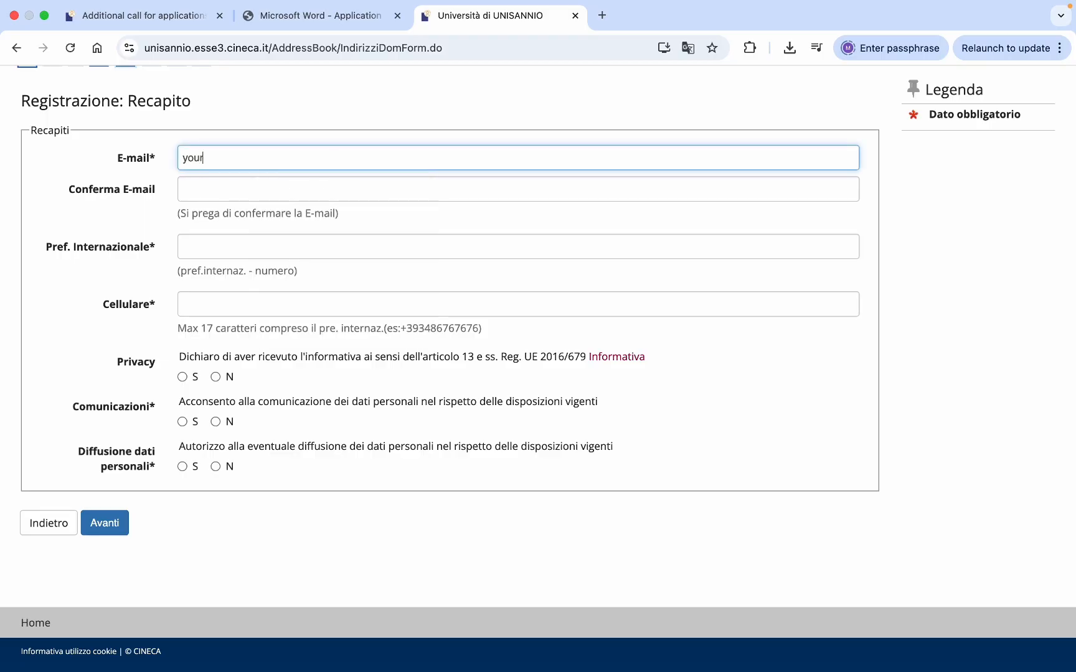
type("emailid")
left_click(183, 377)
left_click(182, 422)
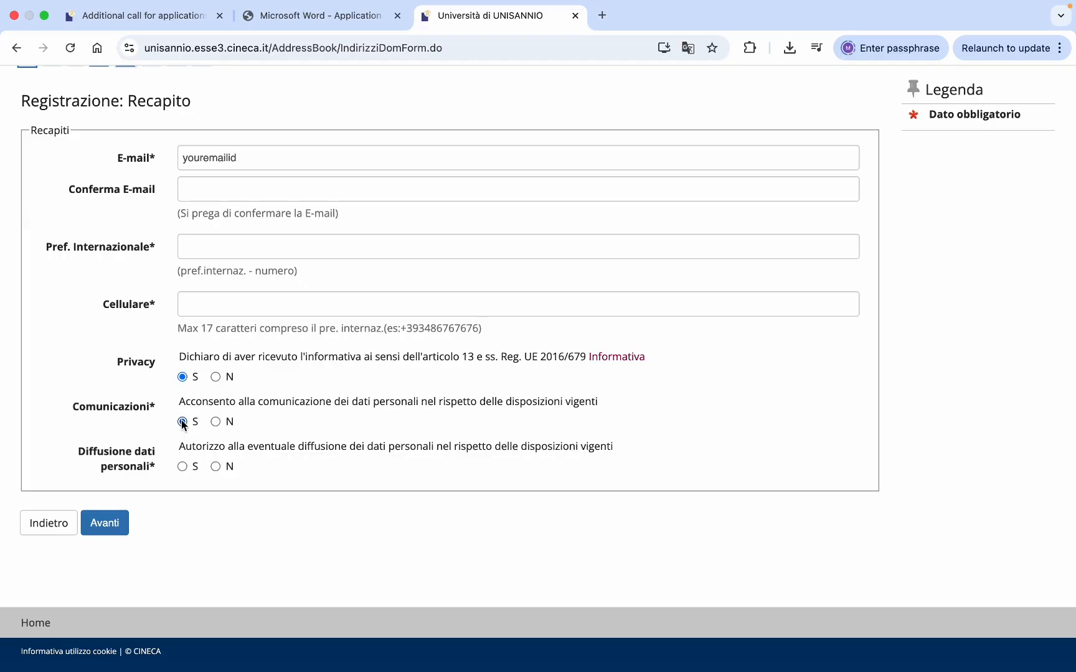
left_click(183, 466)
- Fill in the contact e-mail and paste the same address into Conferma E-mail
double_click(205, 158)
type("nam")
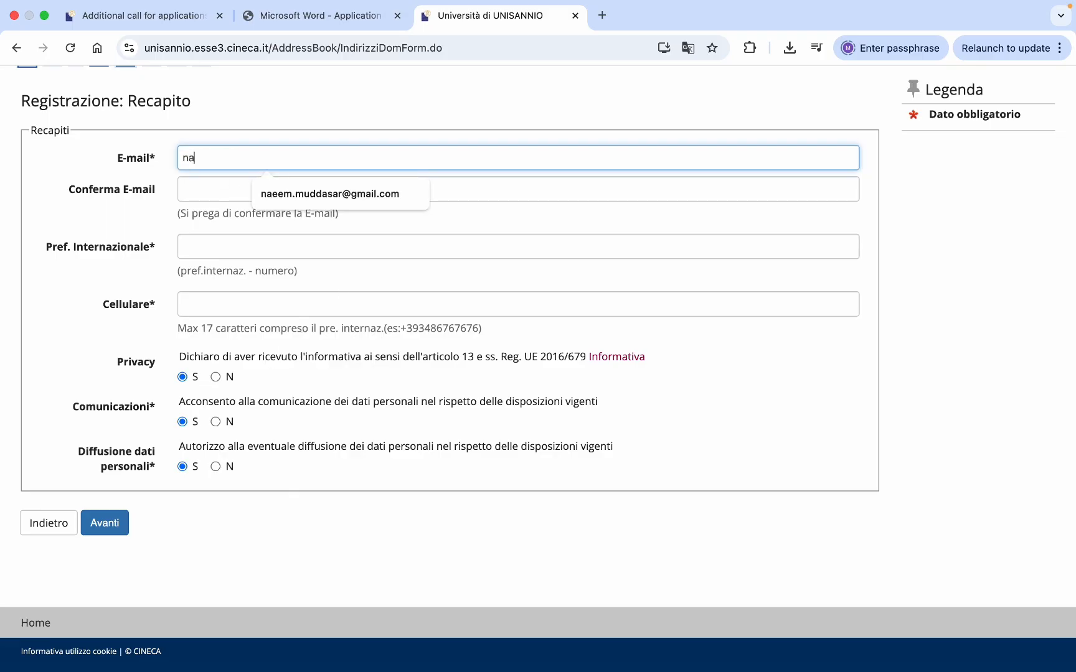
key("BackSpace")
key("BackSpace")
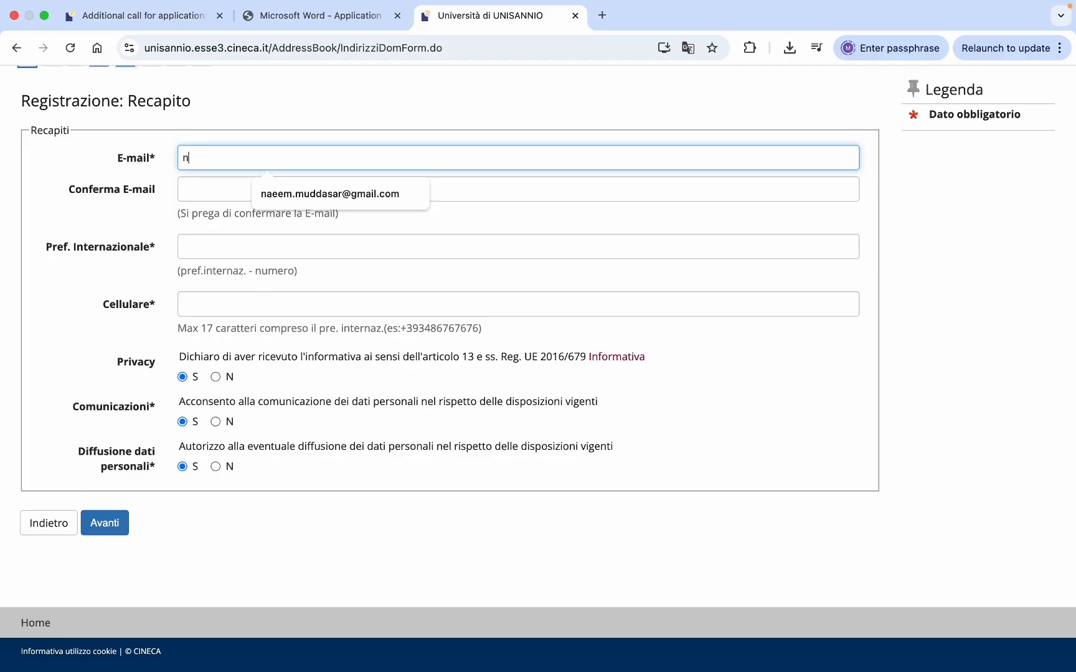
left_click(278, 200)
left_click_drag(331, 157, 178, 160)
key("cmd+c")
left_click(193, 189)
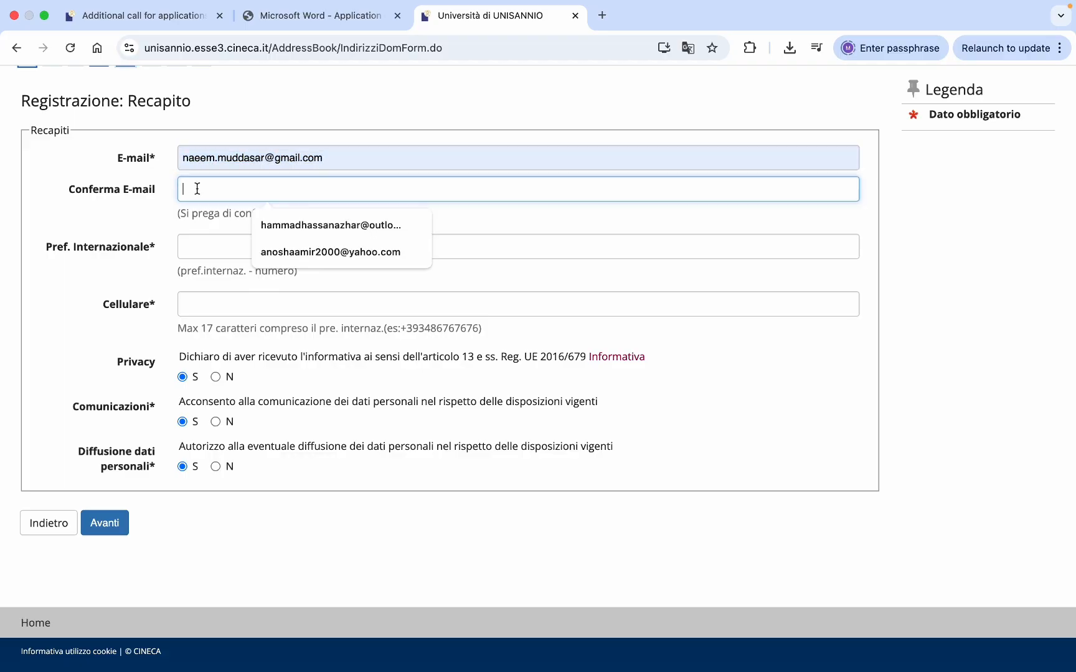
key("cmd+v")
- Set the +92 international prefix, enter the mobile number, and submit the contacts
left_click(210, 248)
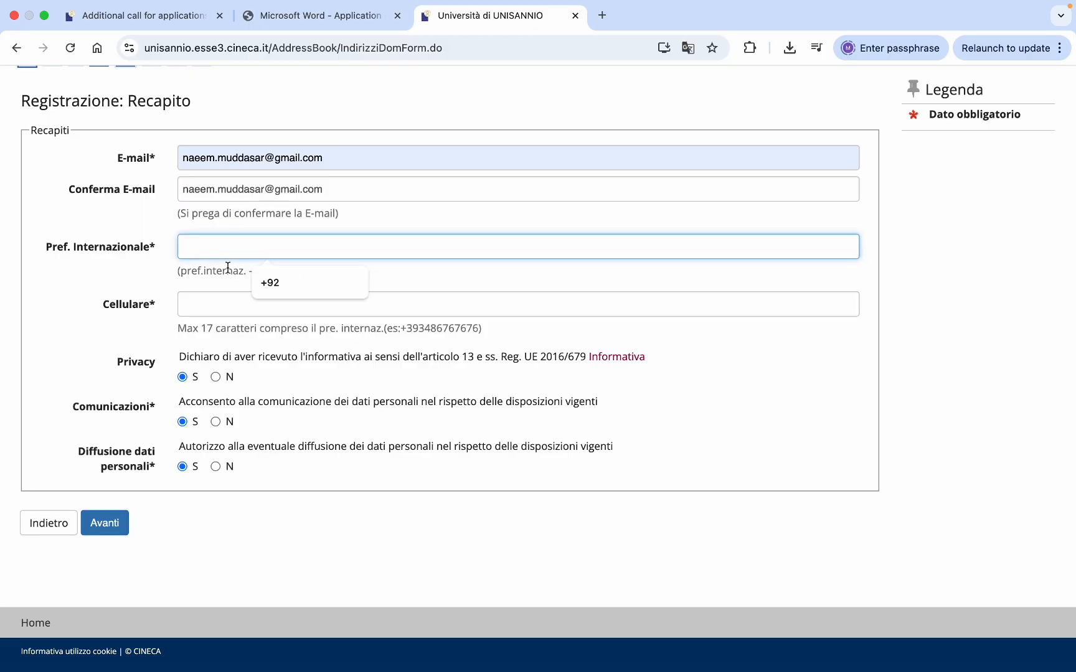
left_click(256, 291)
left_click(223, 309)
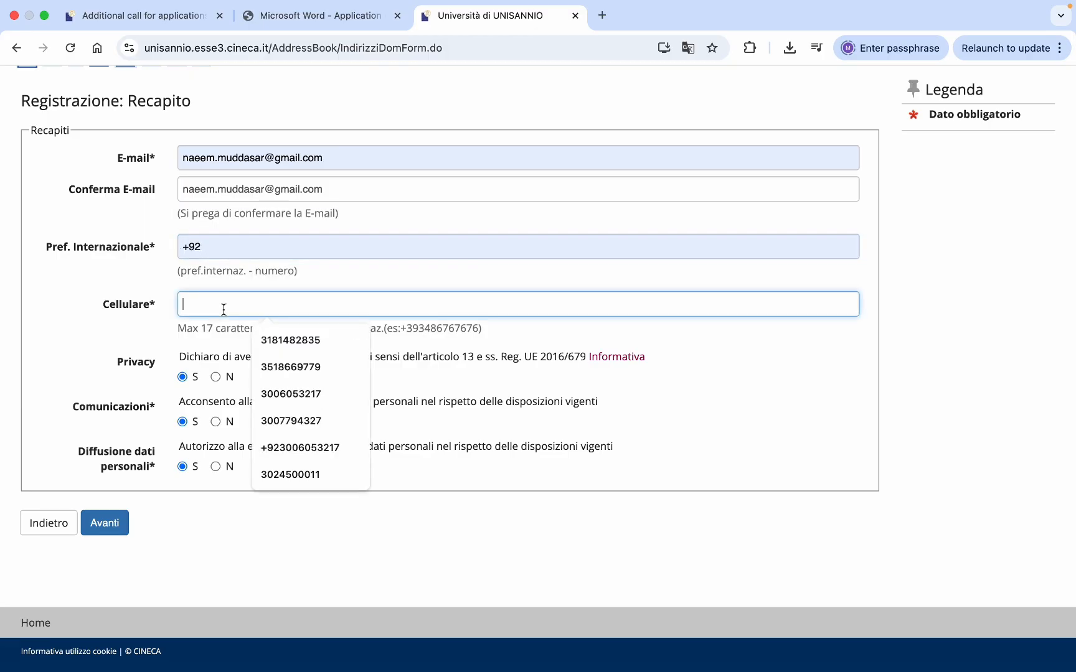
type("1234567")
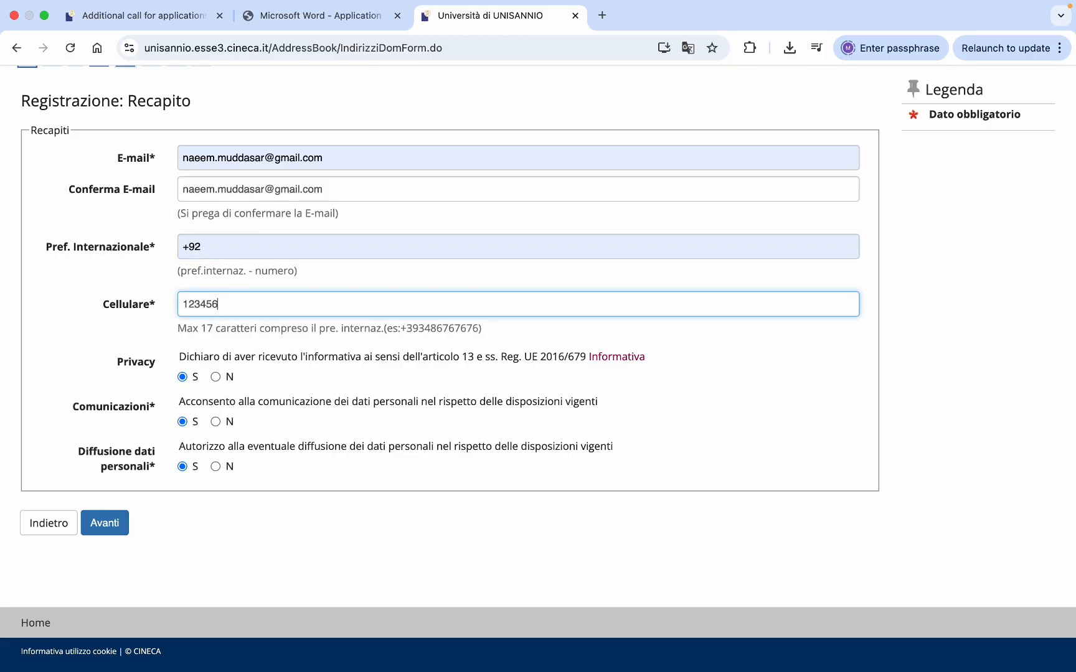
left_click(111, 525)
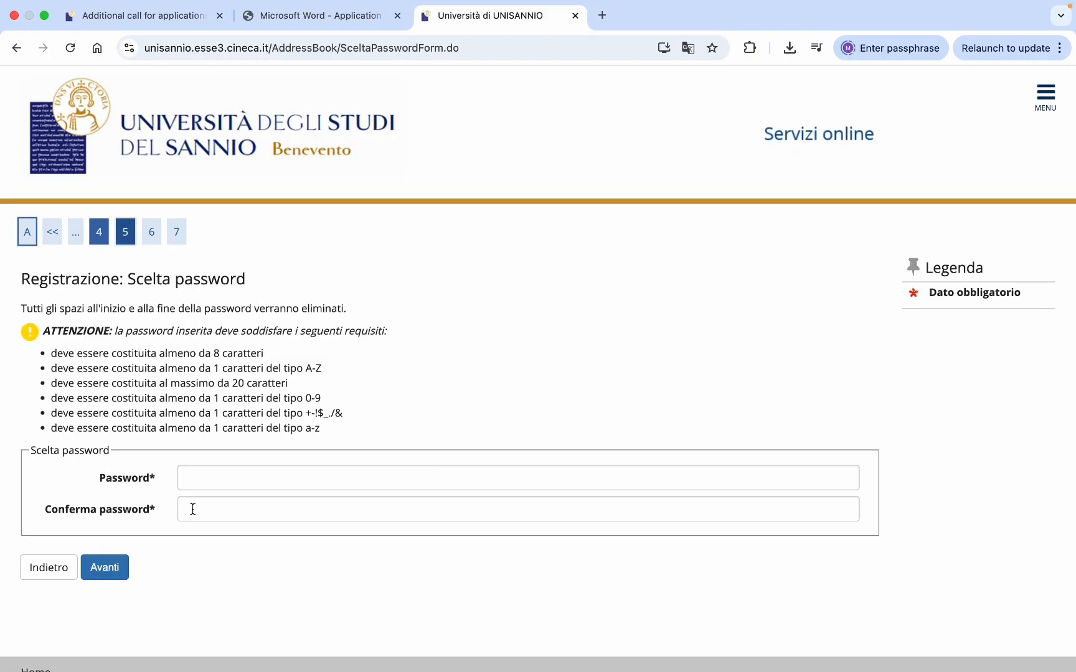
- Type the new account password and its confirmation, then submit them
scroll(238, 501, "down", 2)
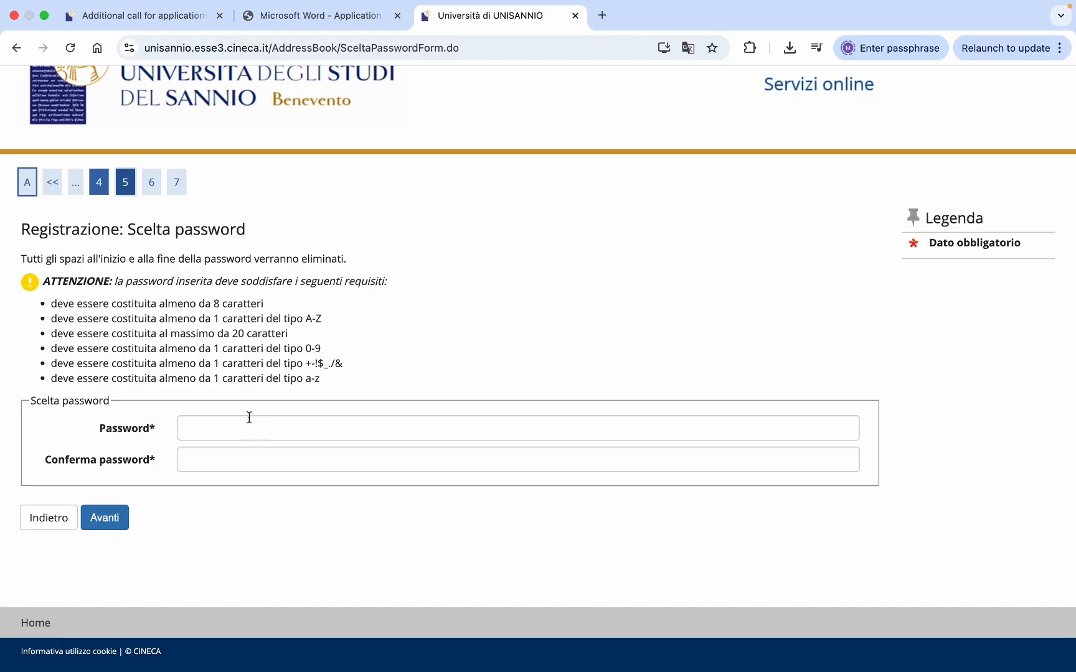
left_click(225, 429)
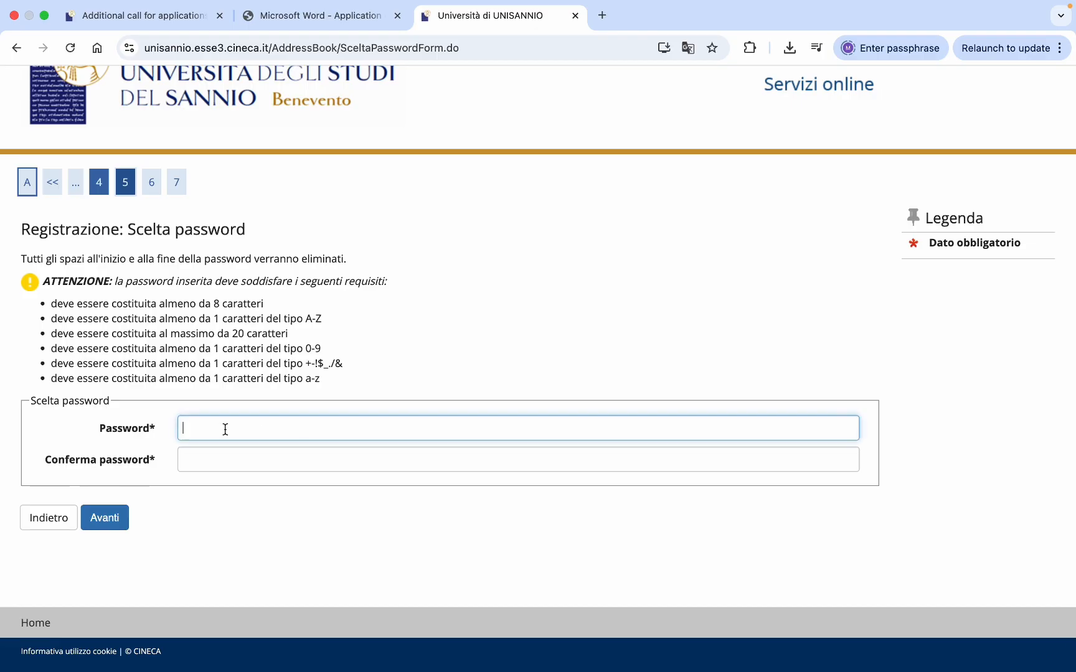
type("••••••••")
left_click(205, 462)
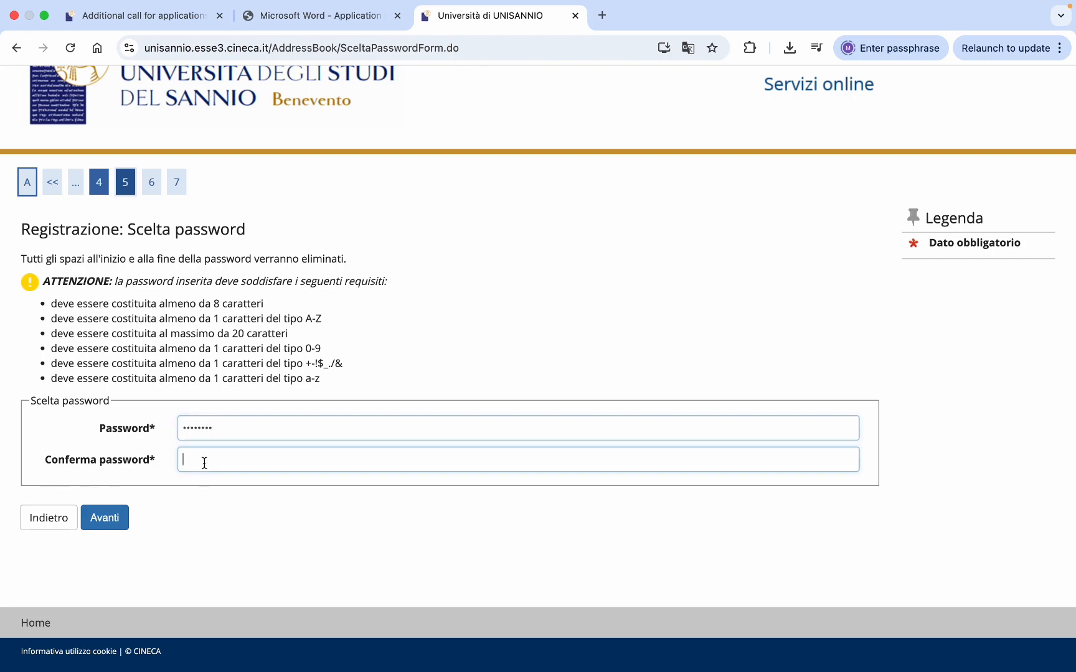
type("••••")
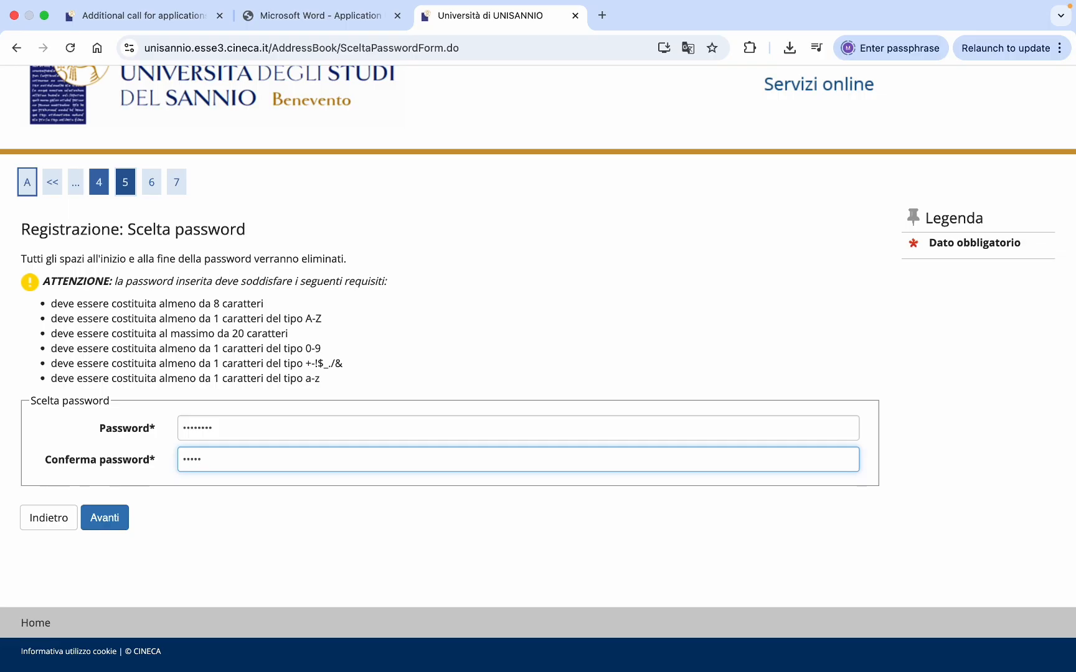
type("••••")
left_click_drag(220, 461, 174, 438)
left_click(218, 431)
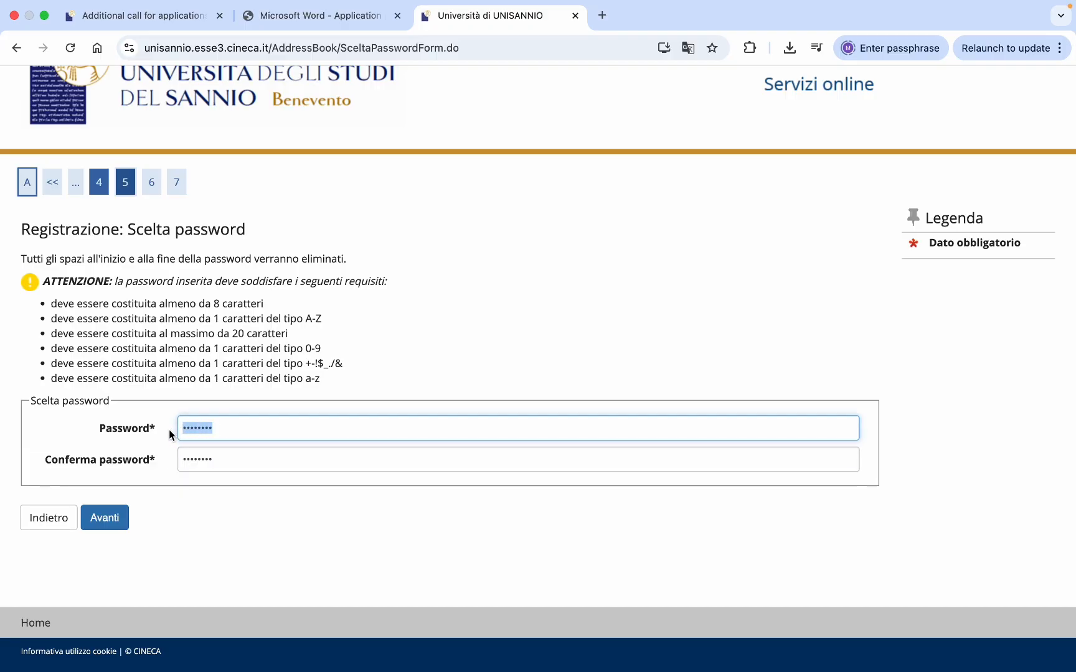
key("super+v")
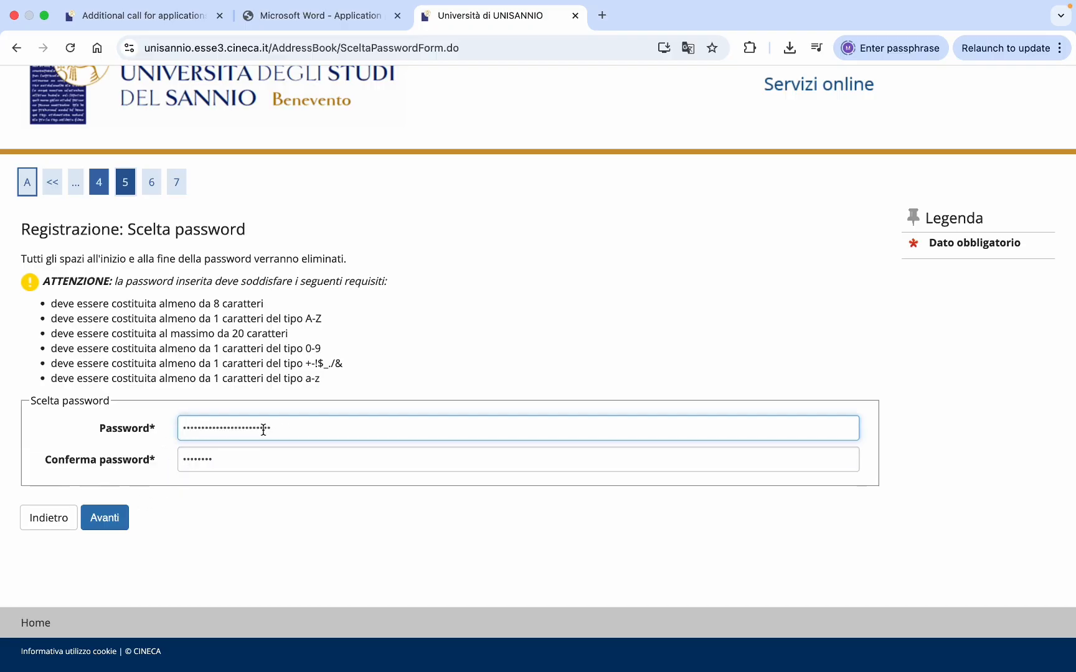
left_click_drag(271, 429, 165, 438)
key("BackSpace")
type("••••••••")
left_click_drag(213, 453, 165, 464)
type("•")
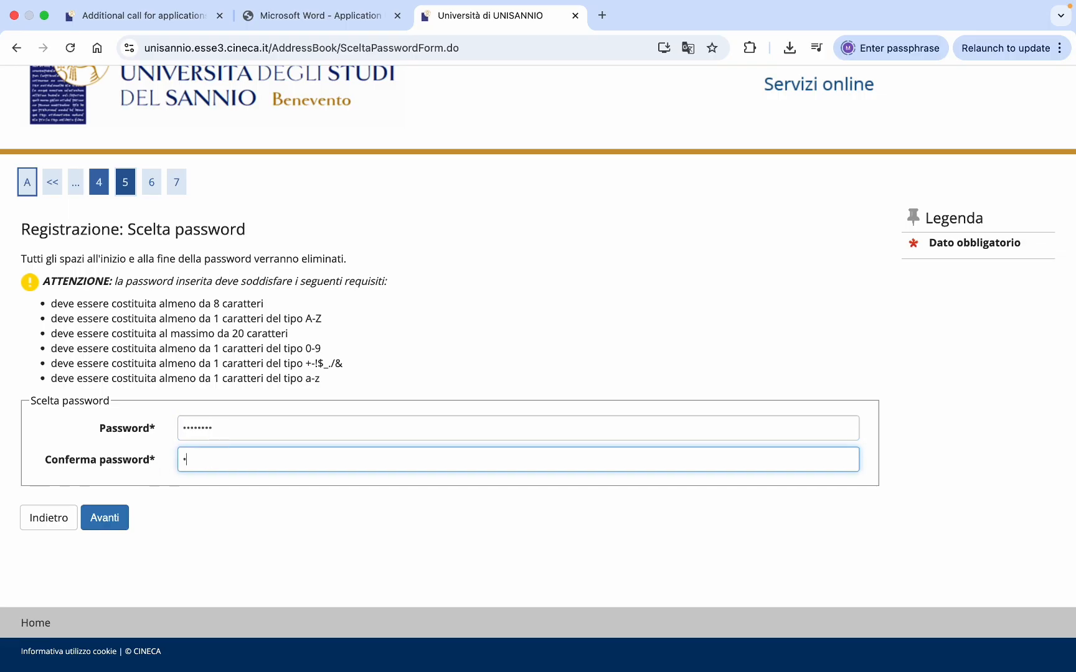
type("•••••••")
left_click(112, 510)
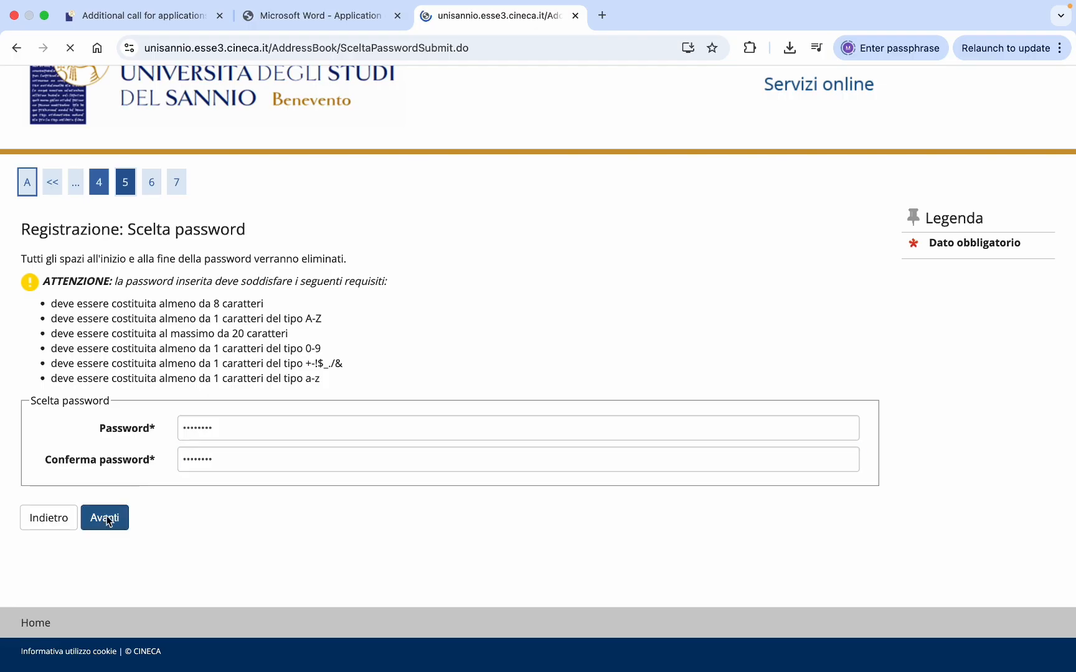
- Re-enter the password and matching confirmation after the rejection and submit again
scroll(281, 466, "down", 3)
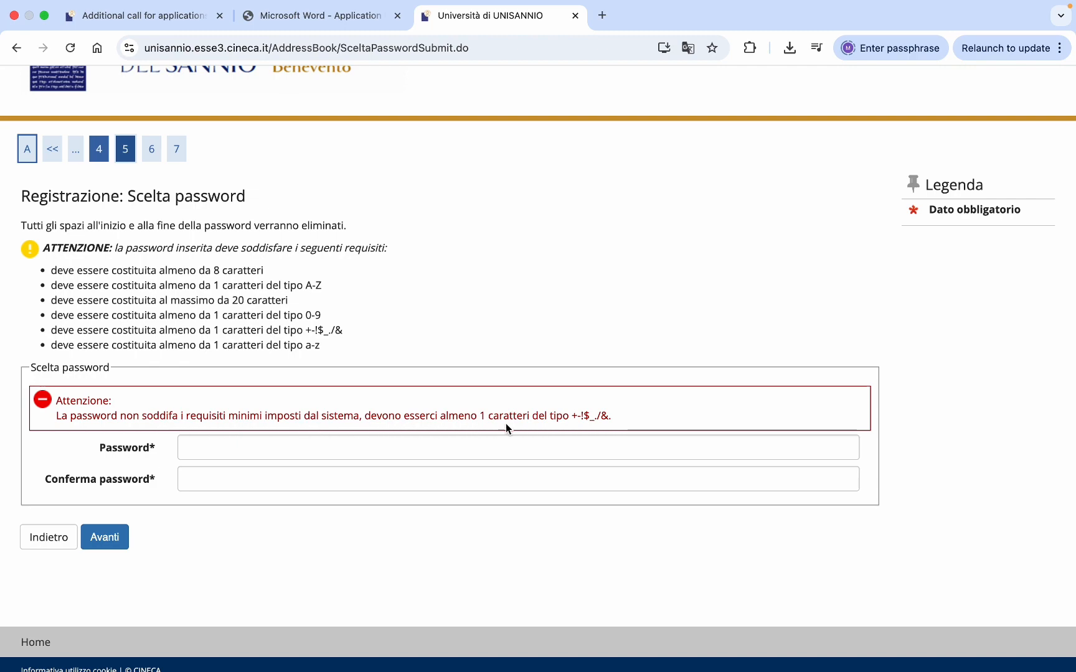
left_click(430, 447)
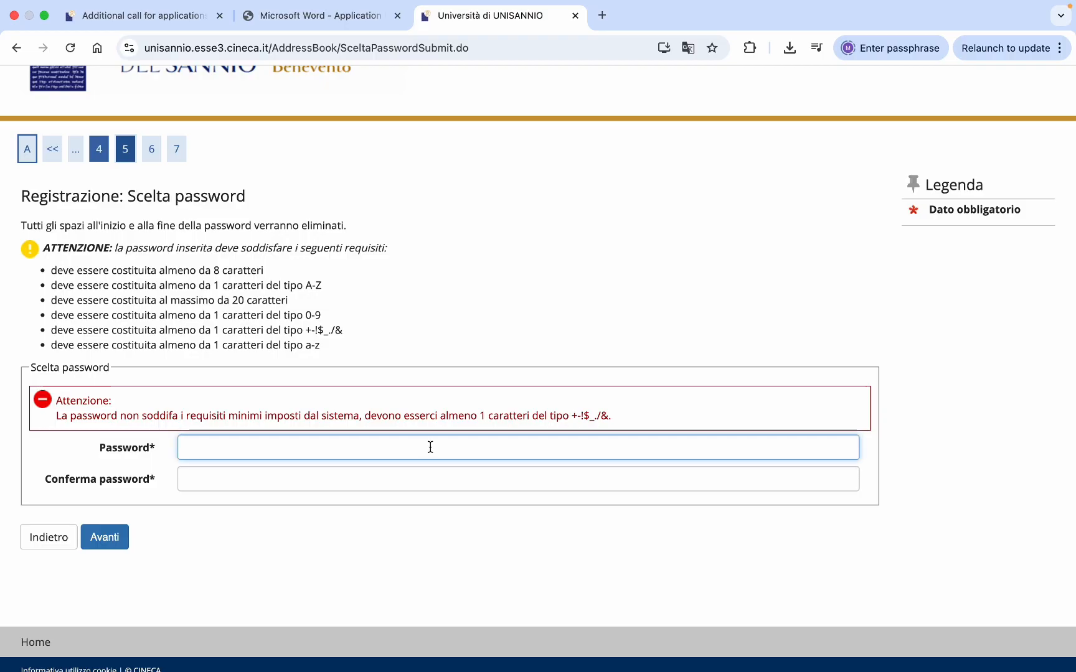
type("•••")
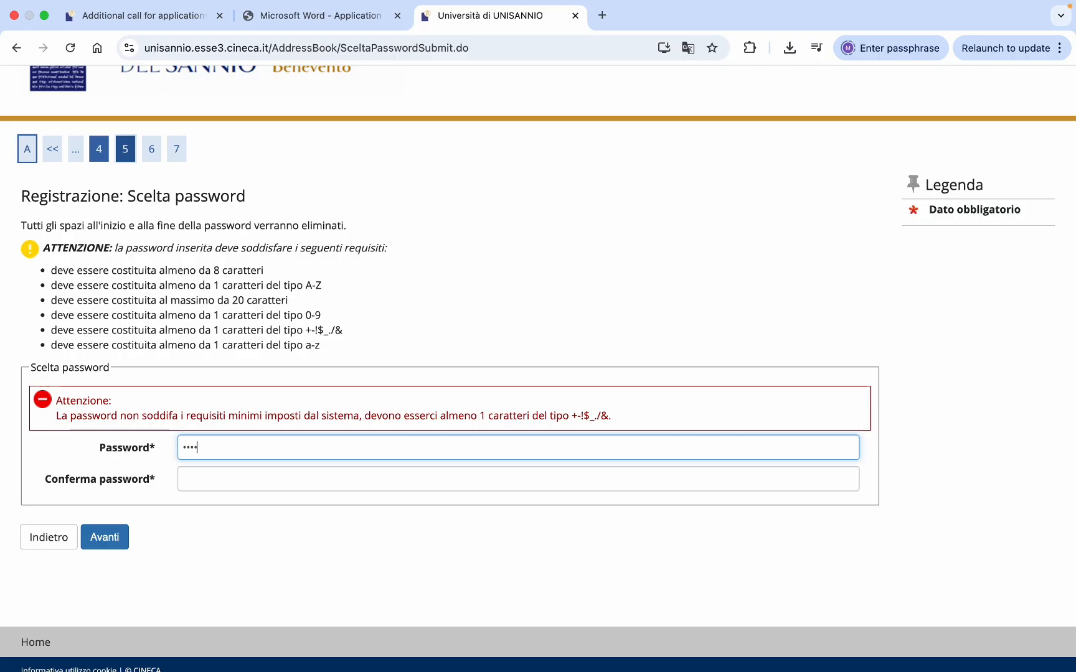
type("•••••••")
left_click(358, 478)
type("•••")
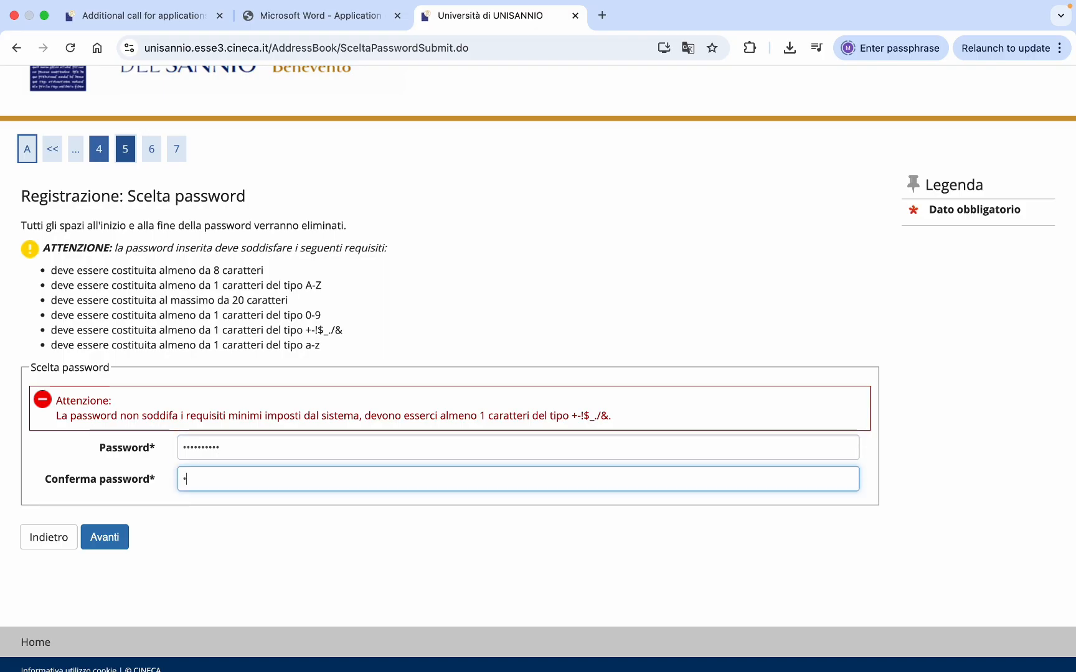
type("•")
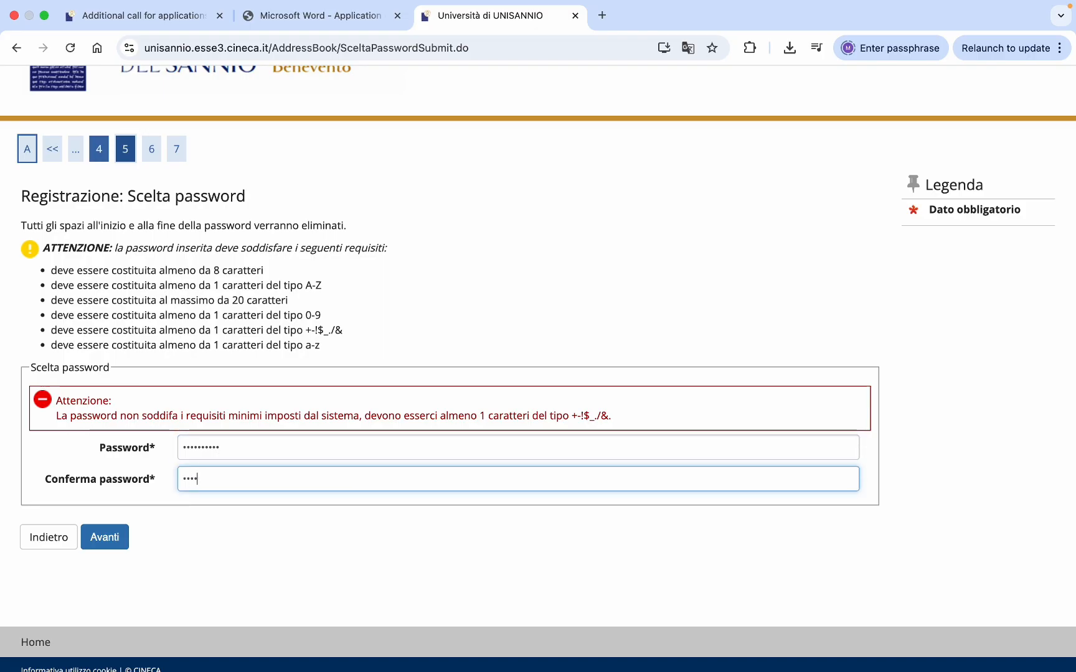
key("BackSpace")
key("BackSpace")
key("BackSpace")
key("BackSpace")
type("•••")
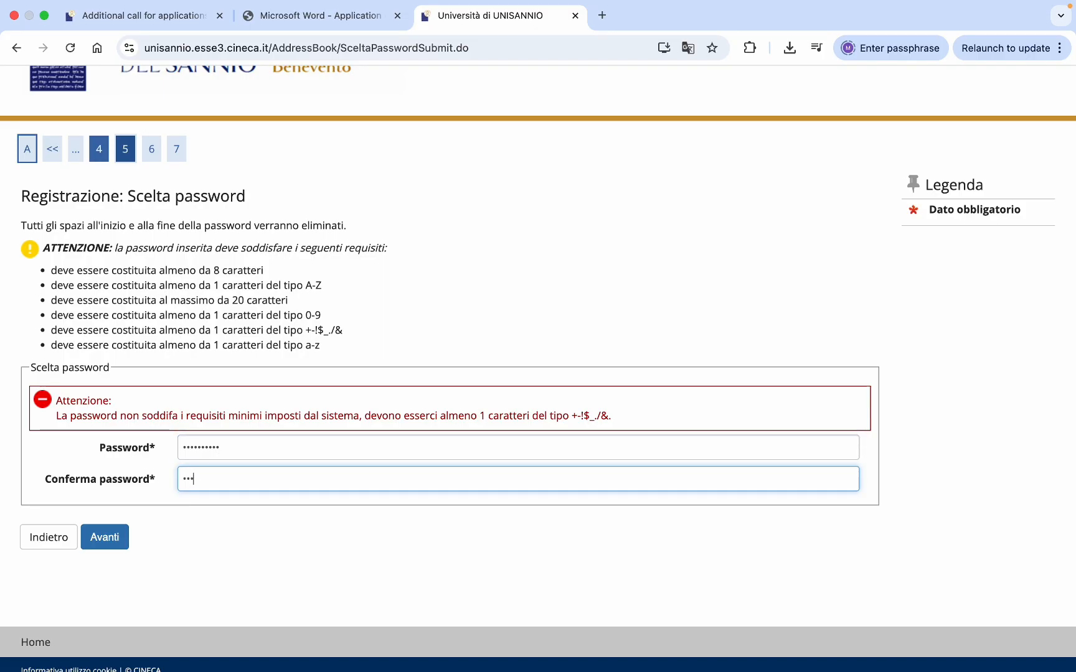
type("•••••••")
key("Return")
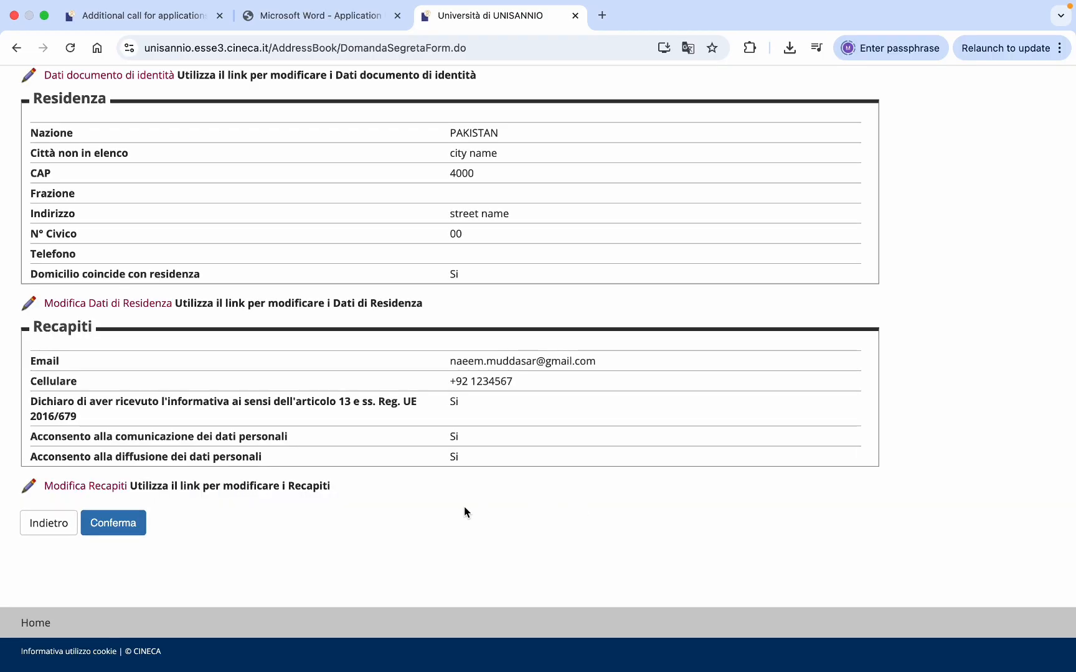
- Scroll through the registration summary to review the personal, passport and residence details
scroll(383, 406, "up", 10)
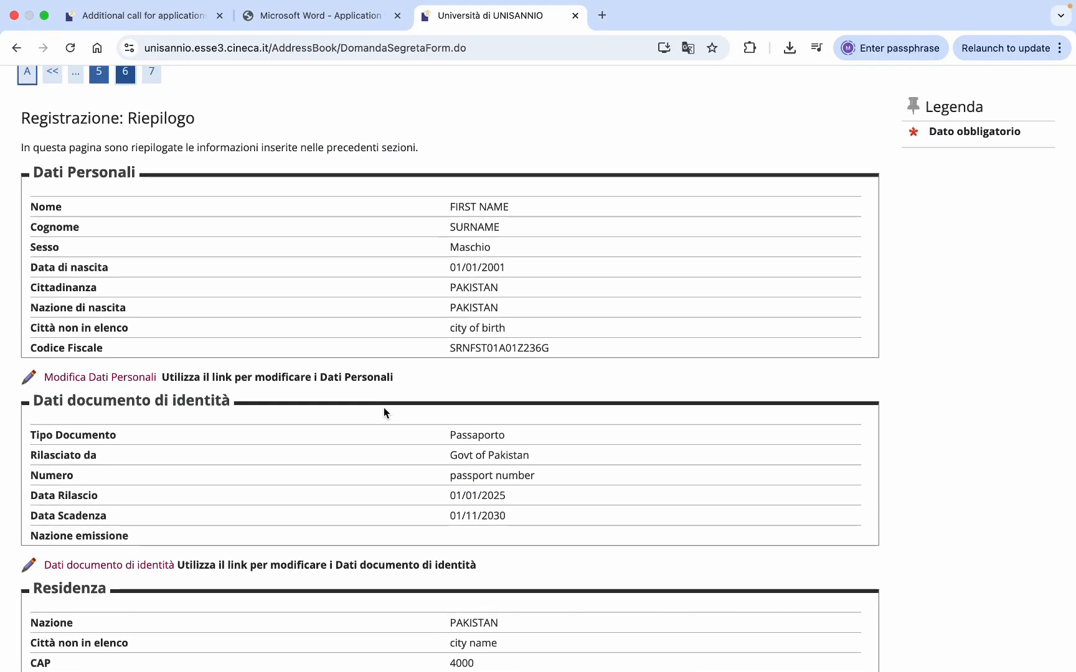
scroll(384, 412, "down", 8)
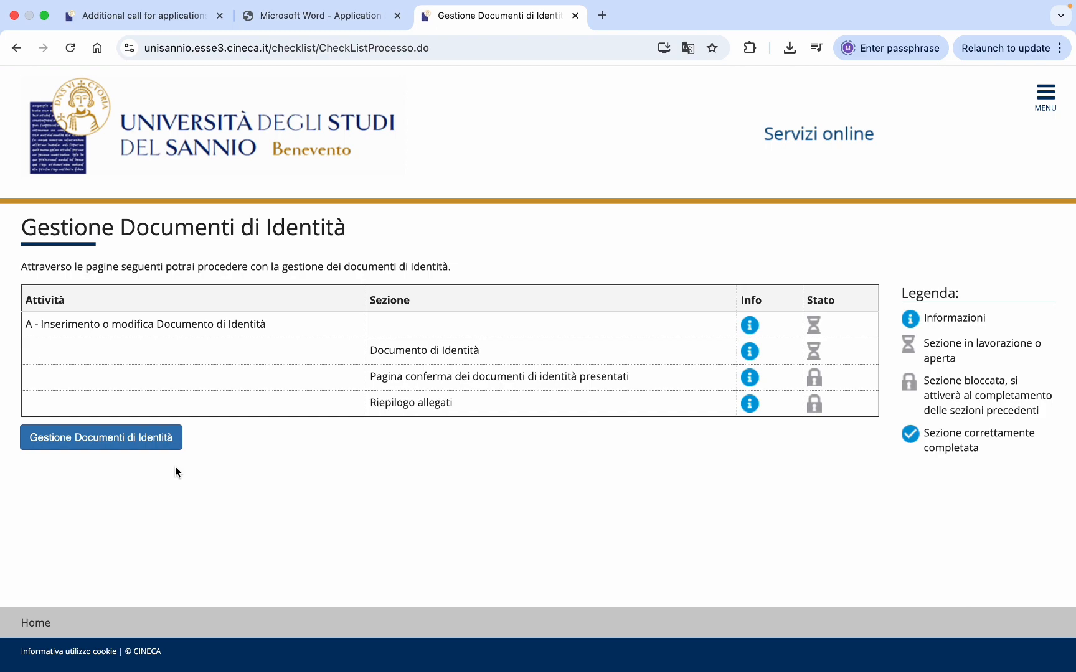
- Start a new identity document: Passaporto, the saved passport number, issuer Govt of Pakistan
left_click(120, 443)
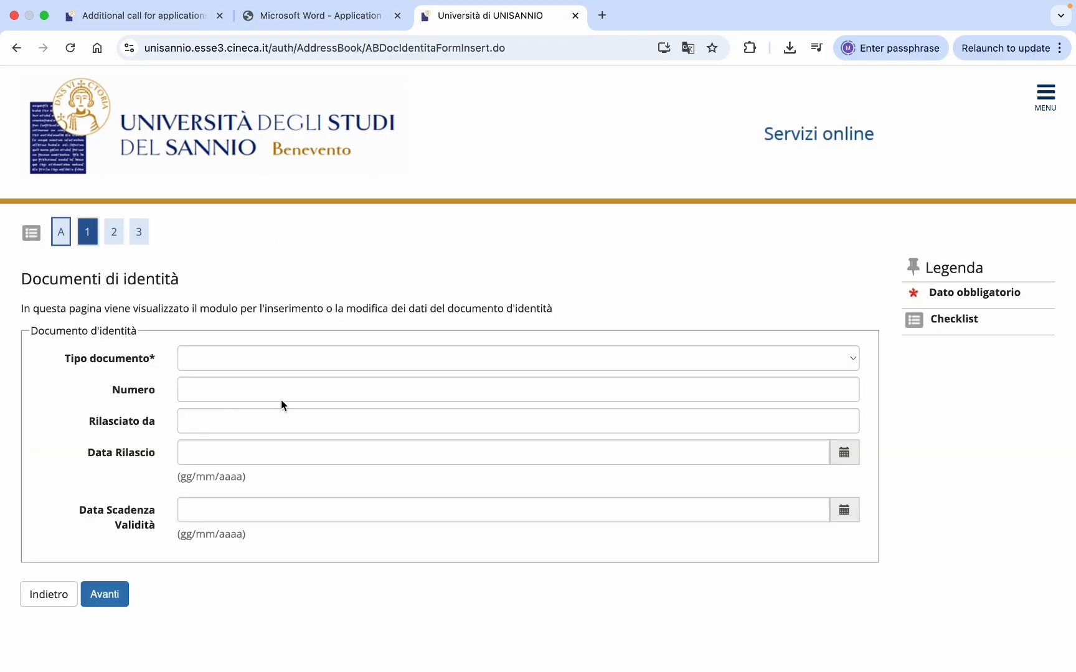
left_click(404, 358)
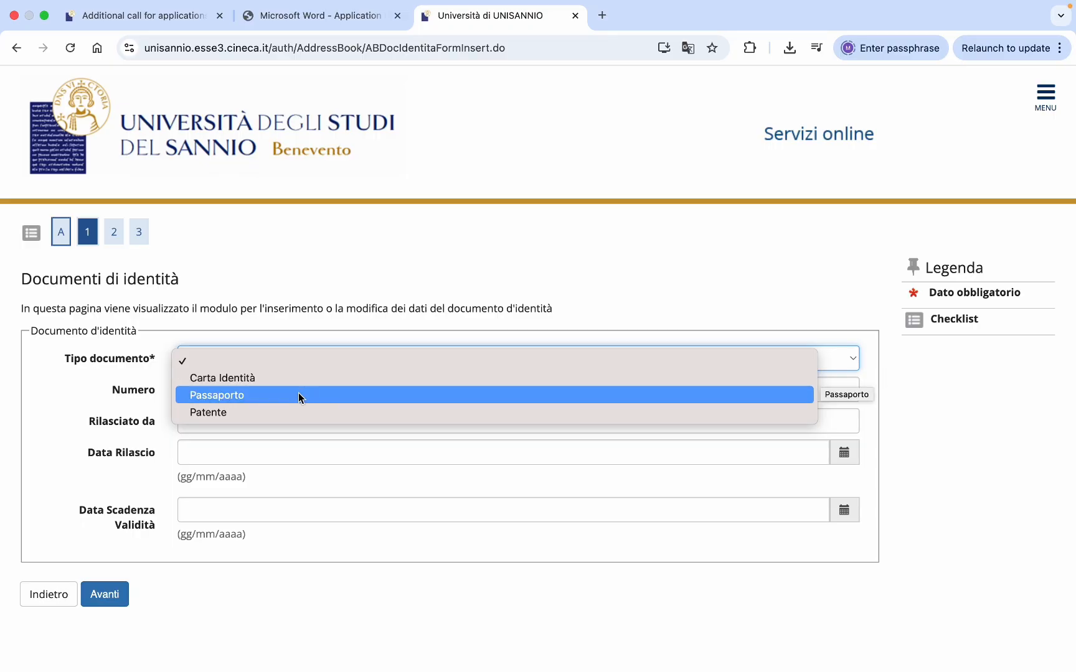
left_click(253, 395)
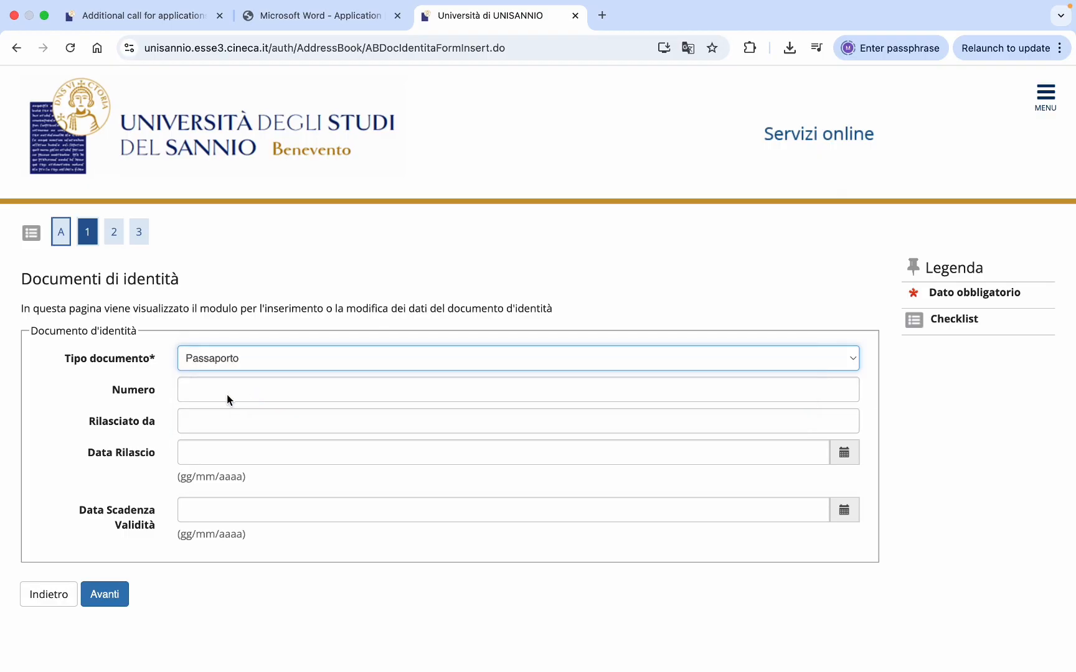
left_click(224, 394)
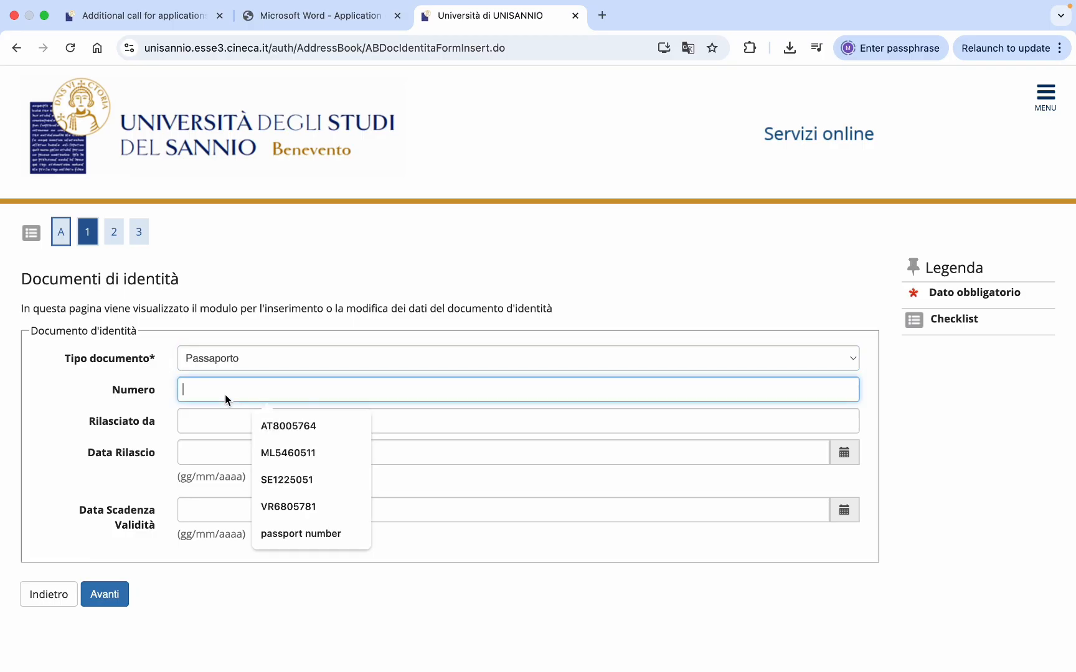
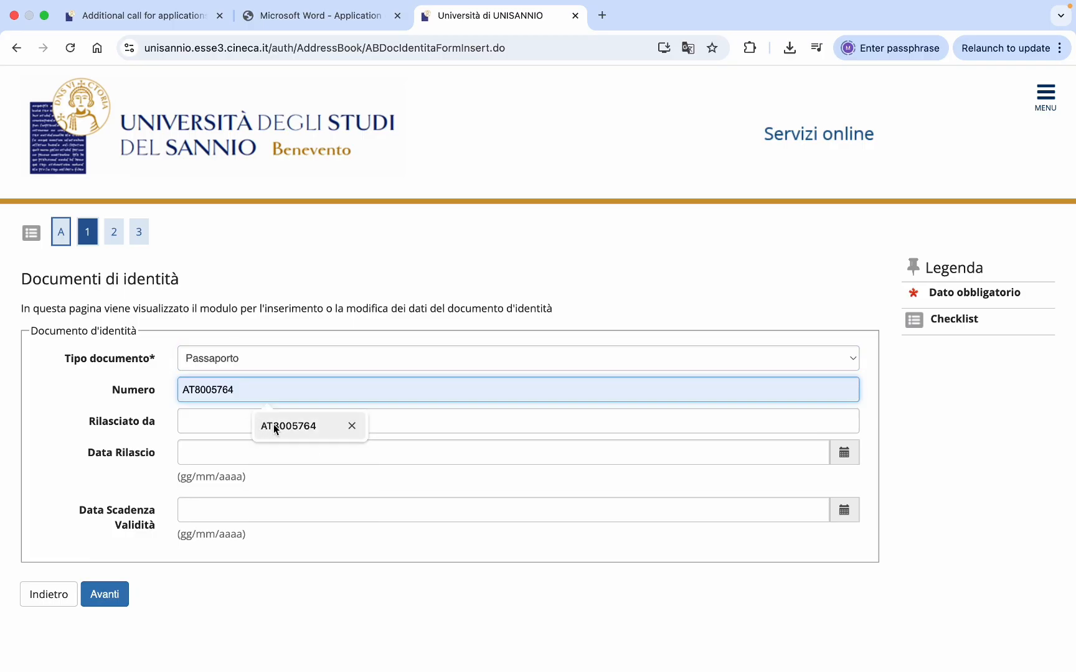
left_click(276, 427)
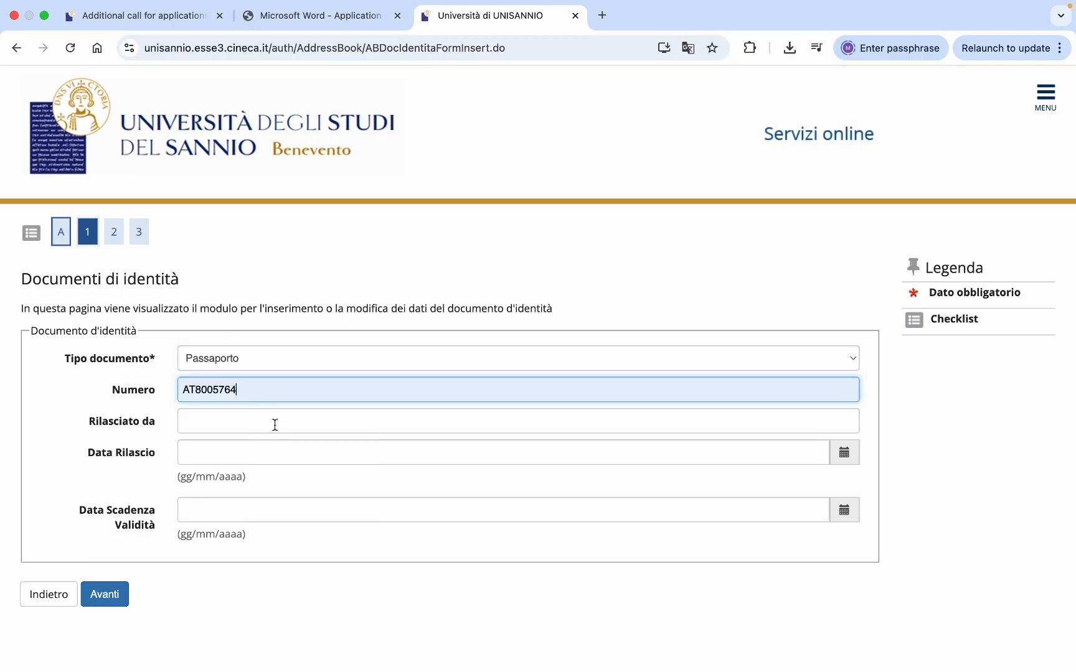
left_click(235, 418)
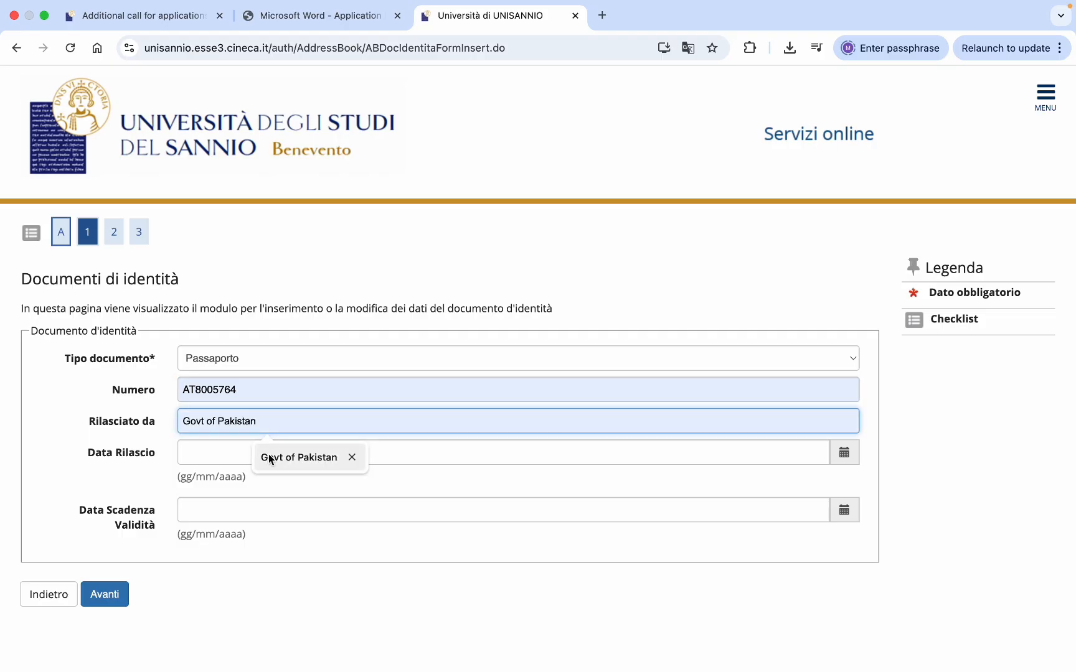
left_click(271, 455)
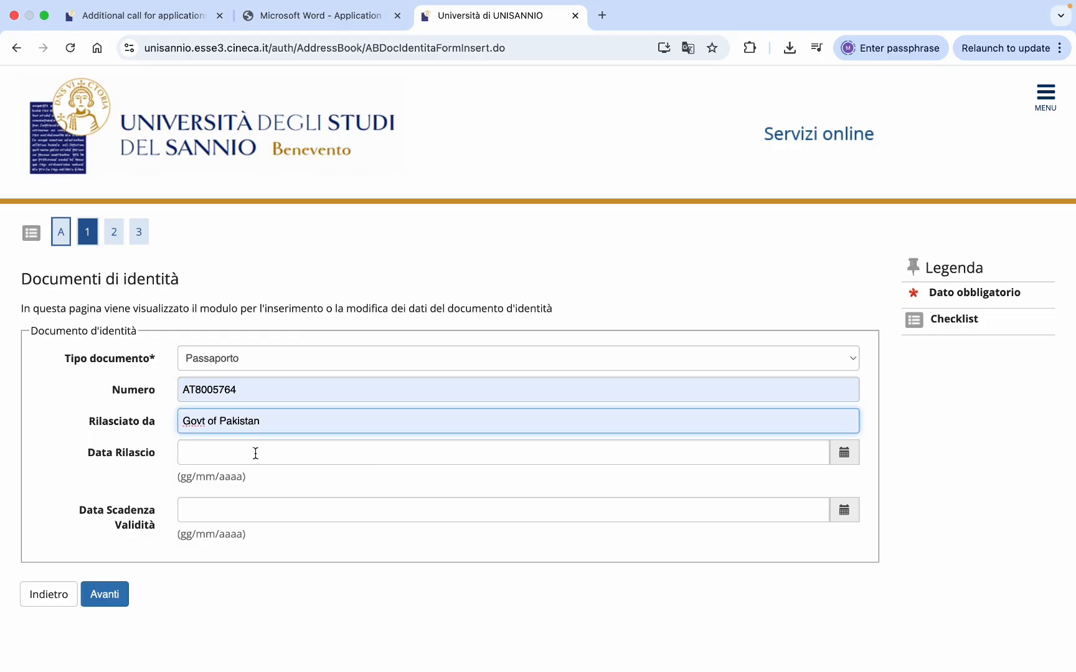
- Set the passport issue date to 01/08/2023
left_click(255, 453)
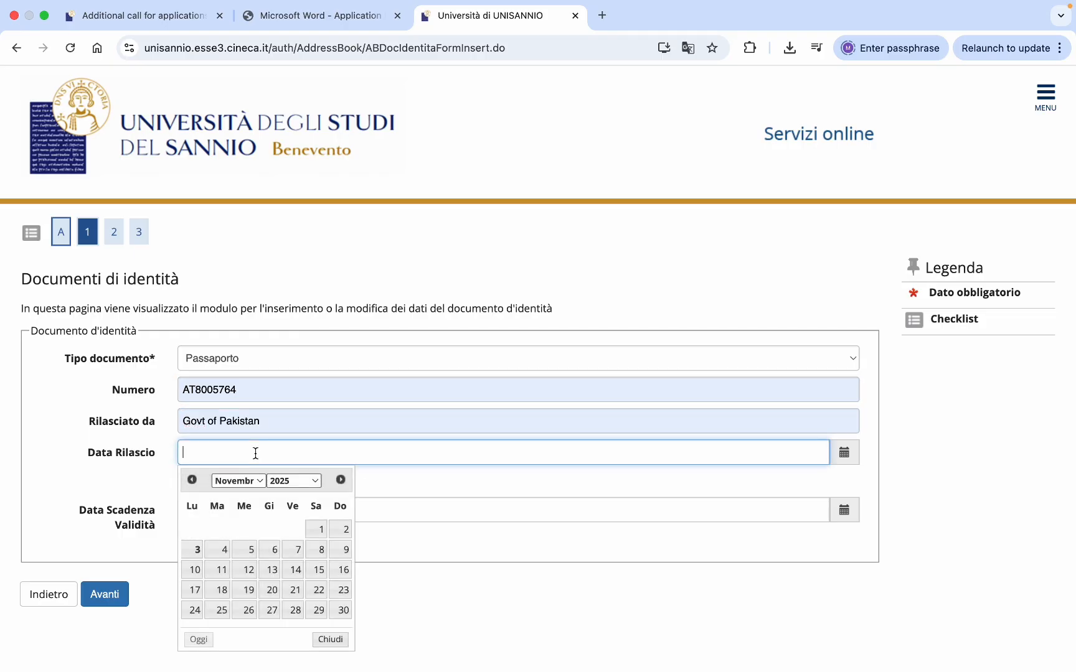
left_click(309, 482)
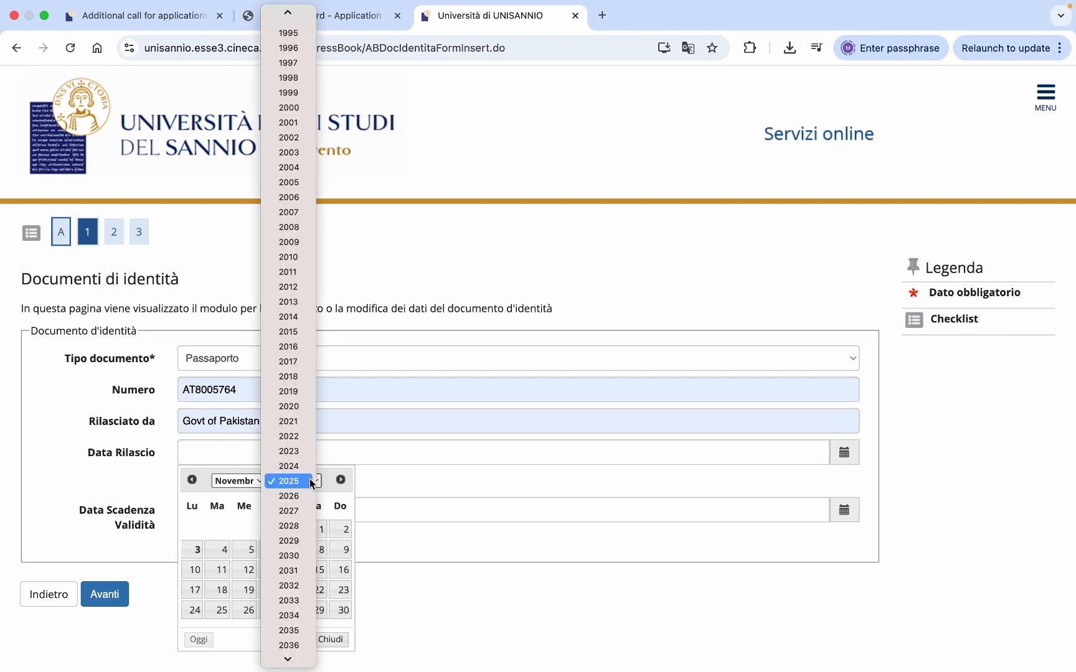
left_click(290, 451)
left_click(260, 484)
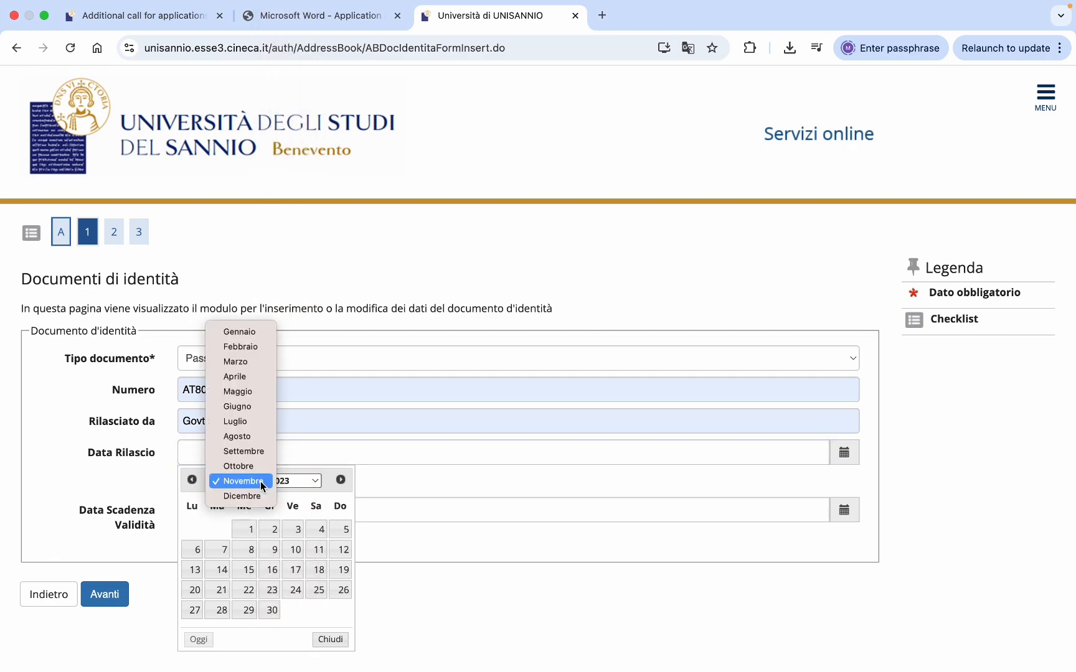
left_click(236, 437)
left_click(223, 530)
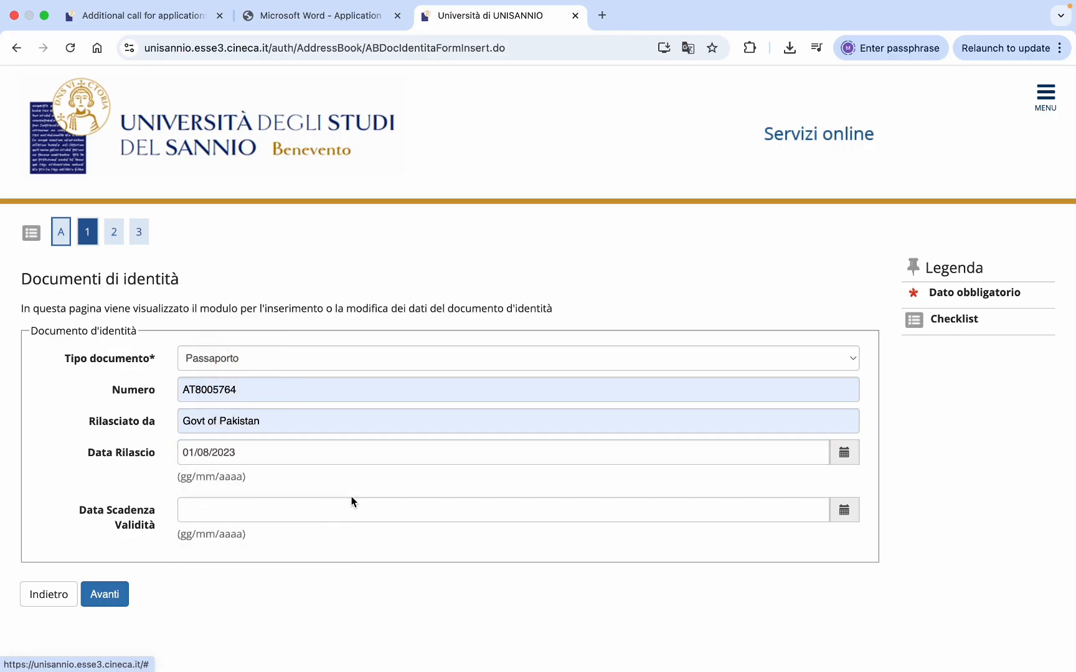
- Set the expiry date to 31/07/2033 and proceed to confirmation
left_click(264, 513)
left_click(313, 325)
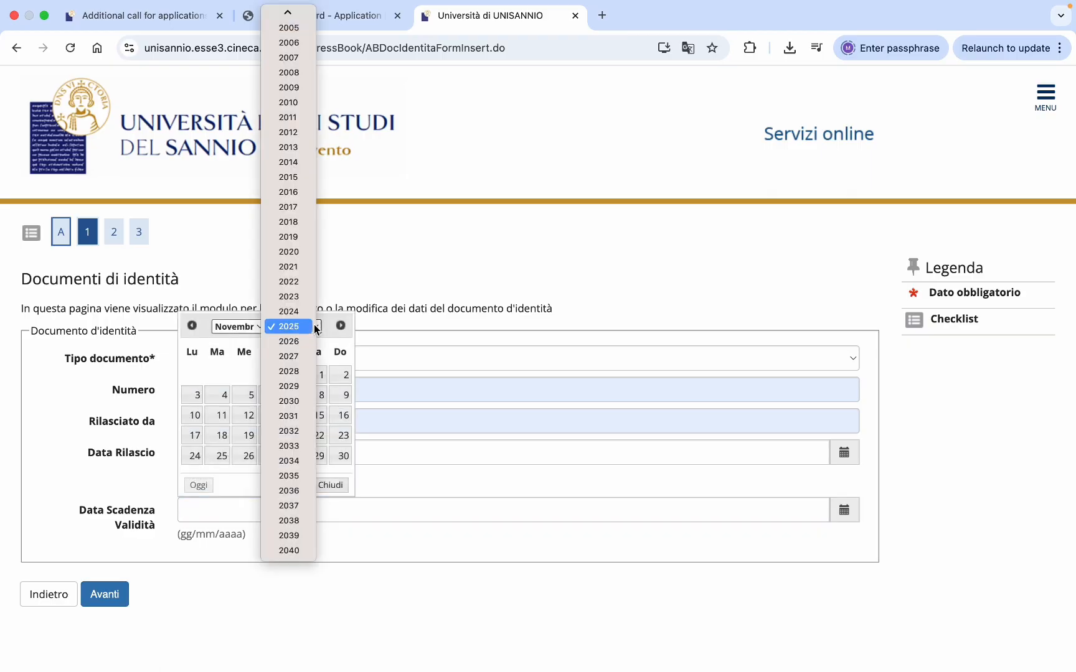
left_click(288, 446)
left_click(259, 329)
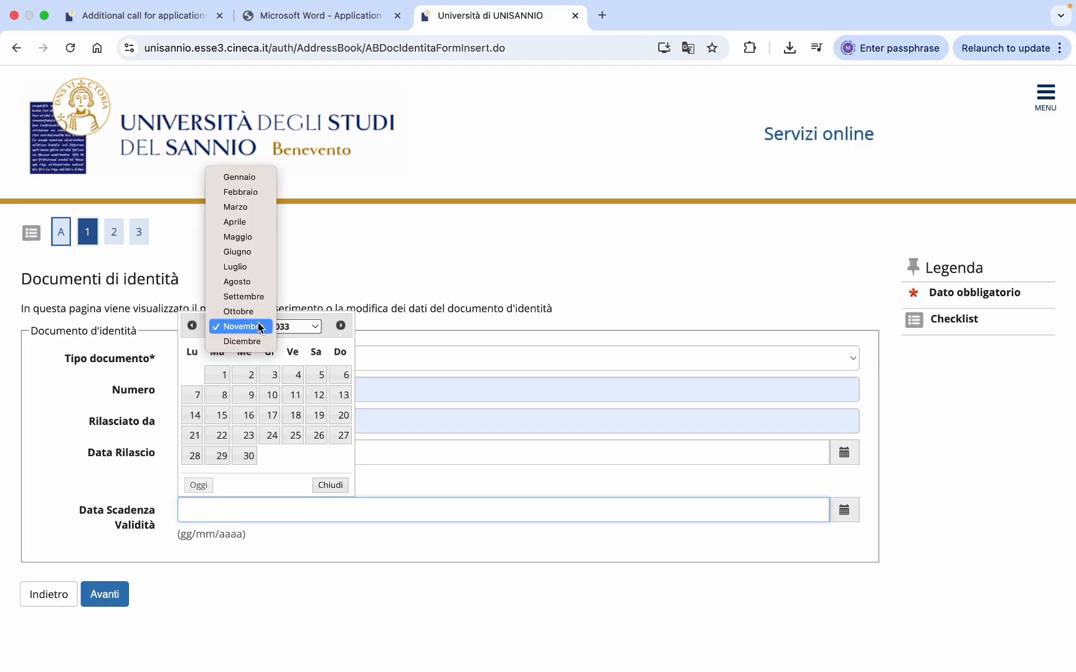
left_click(239, 266)
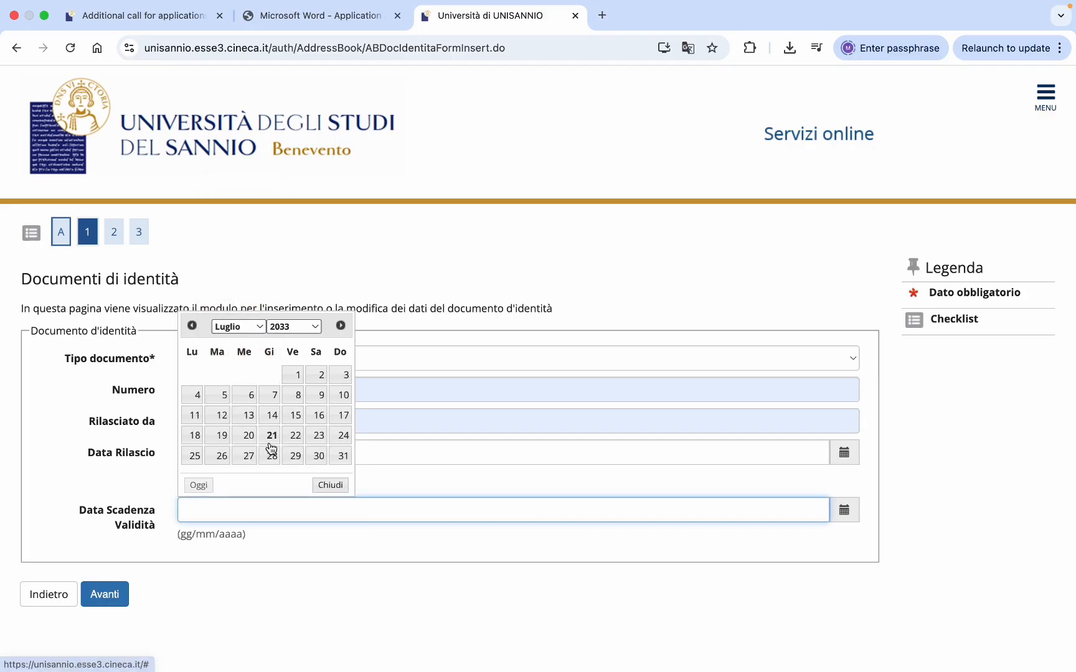
left_click(343, 456)
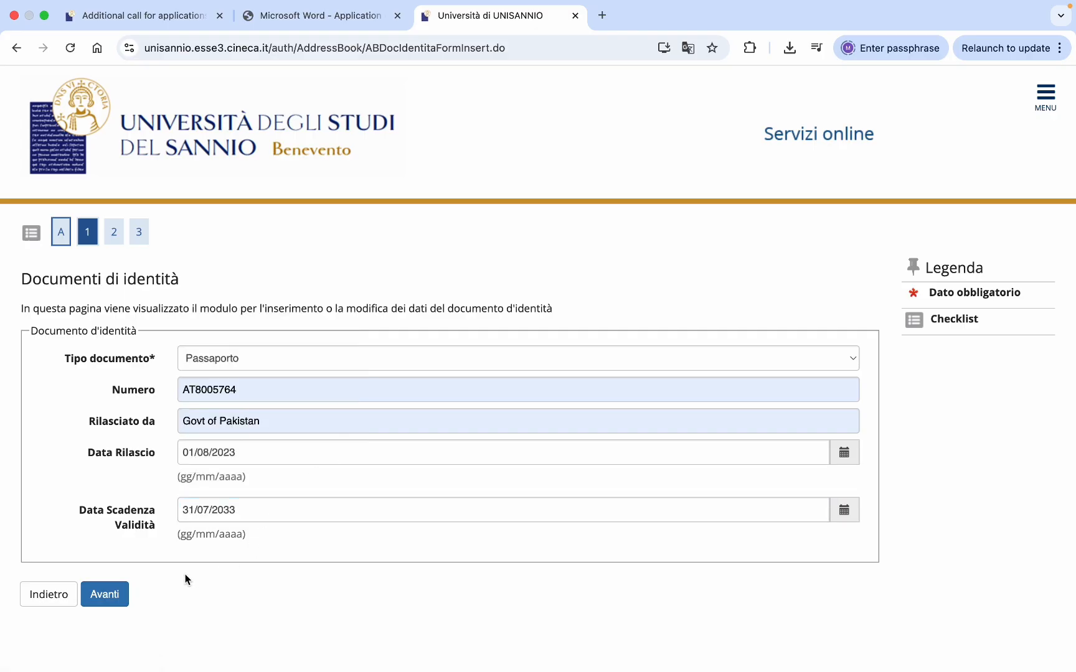
left_click(105, 594)
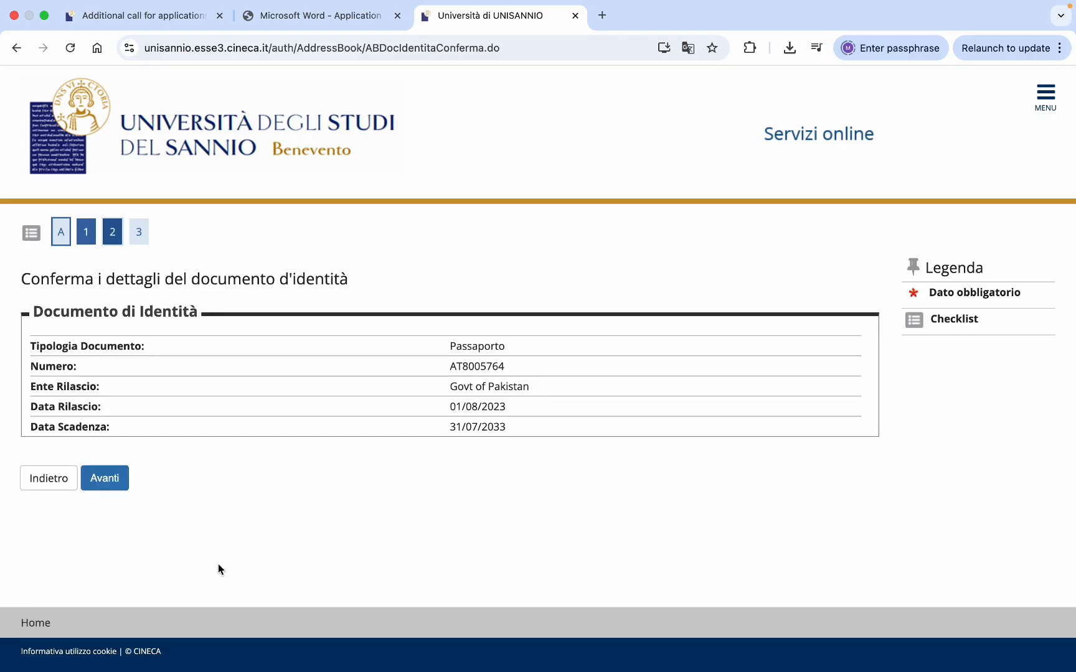
- Confirm the passport details, then choose Inserisci Allegato on the document summary
left_click(112, 485)
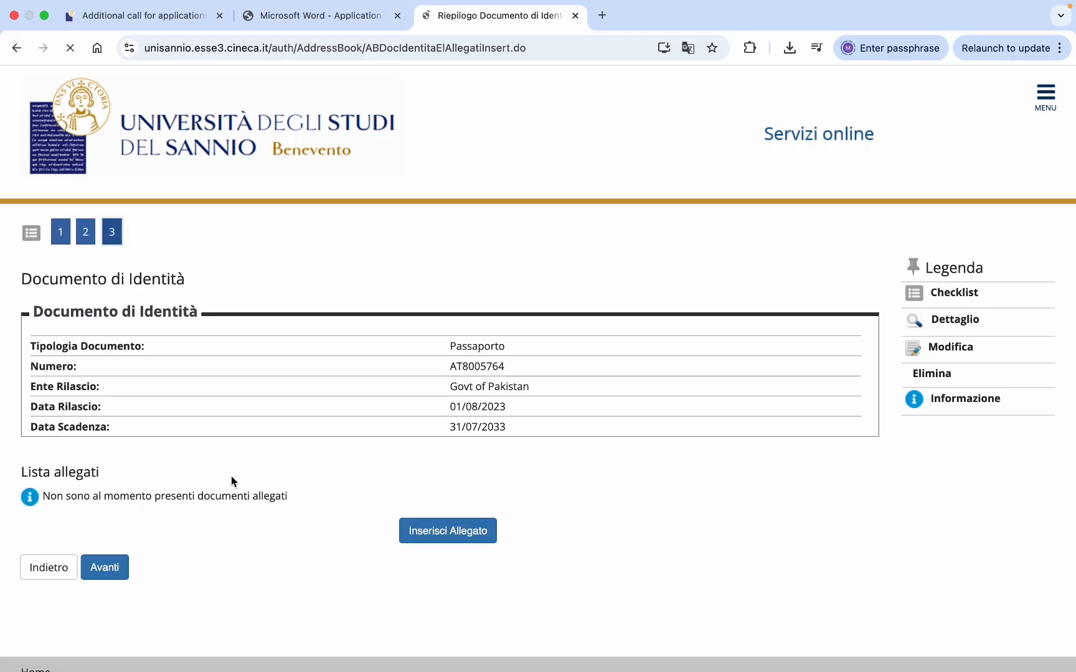
scroll(322, 507, "down", 1)
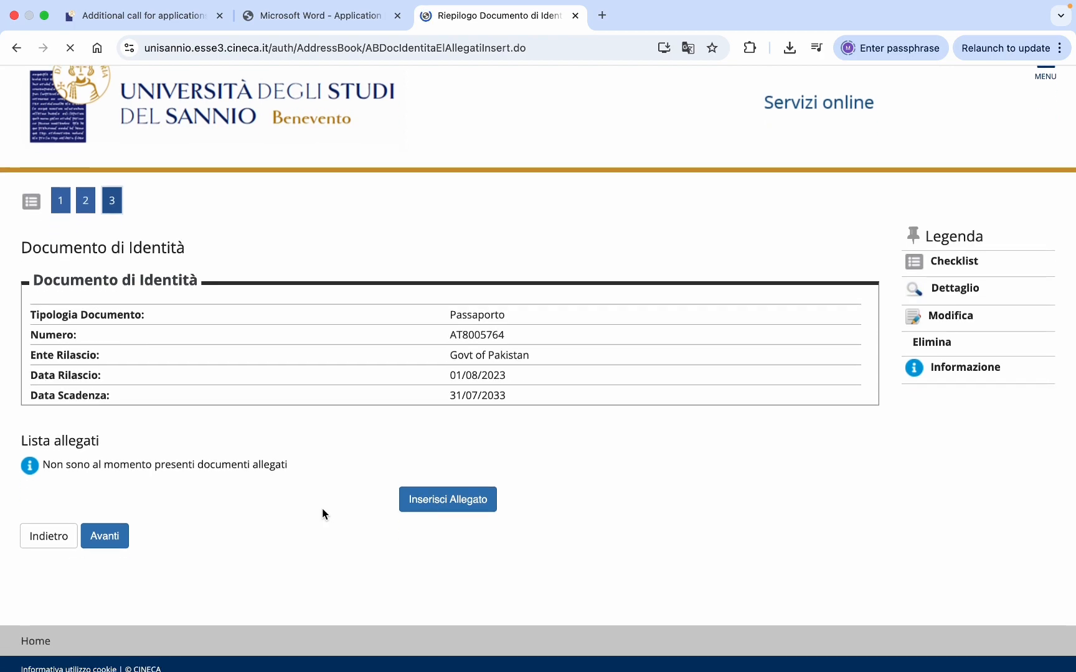
left_click(446, 506)
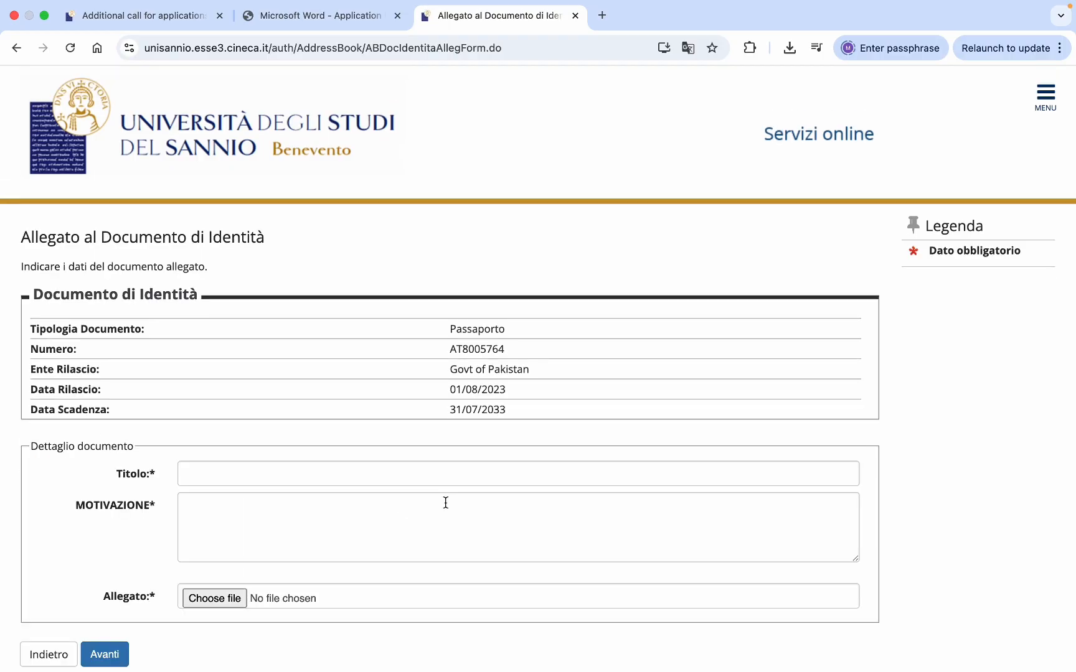
- Title the attachment Passport, describe it as 'identity document', attach passport.pdf, and submit
scroll(446, 503, "down", 5)
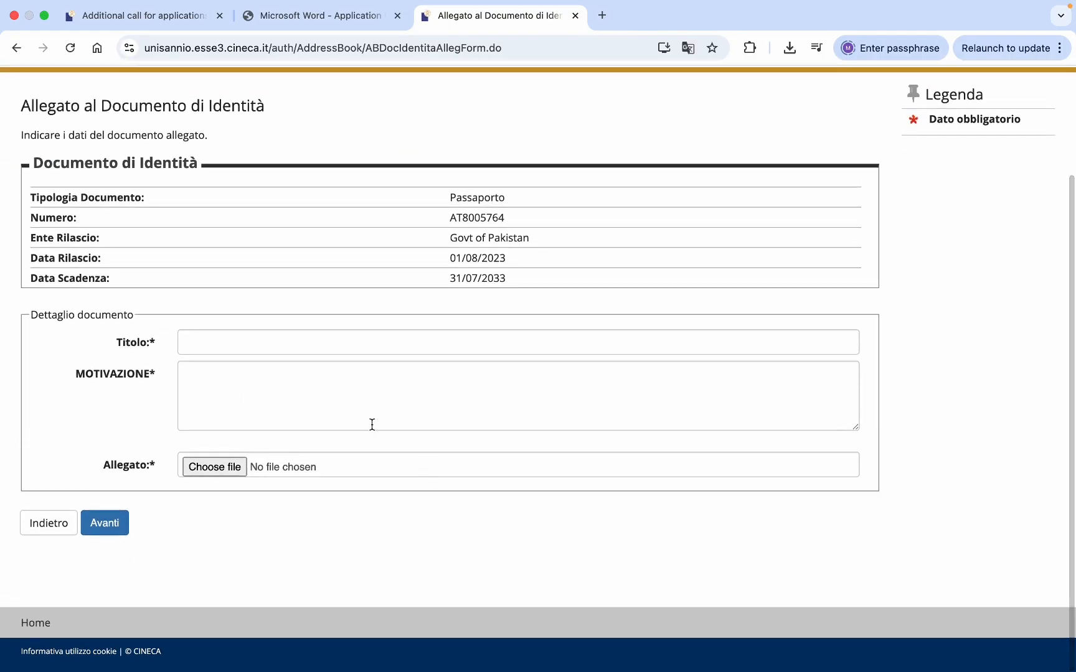
left_click(317, 343)
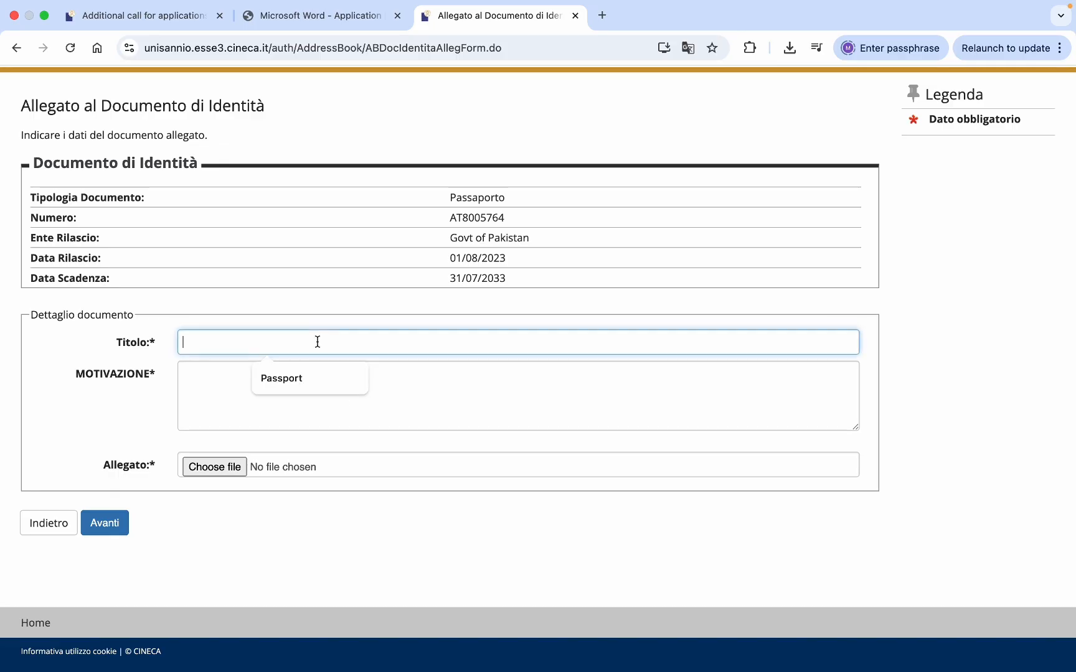
left_click(283, 378)
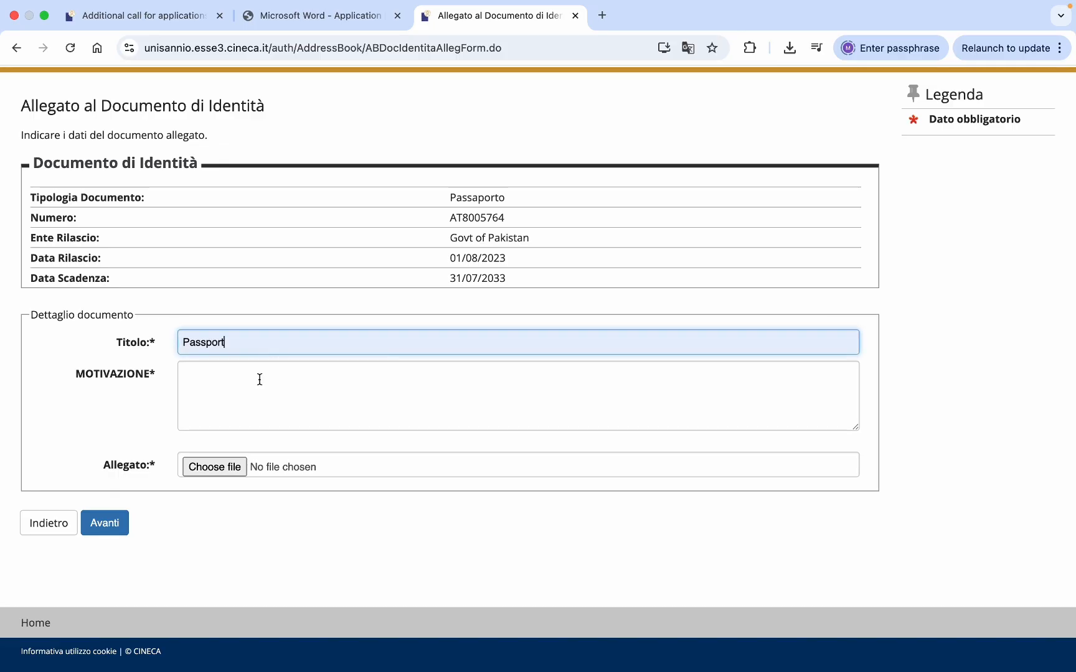
left_click(228, 377)
type("iden")
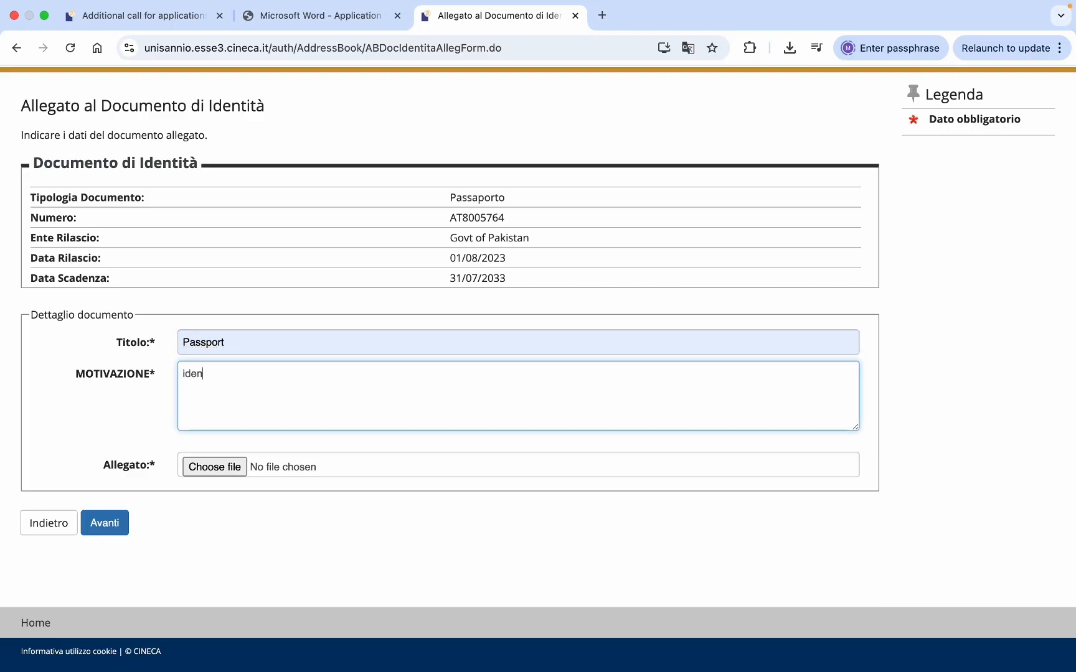
type("ti")
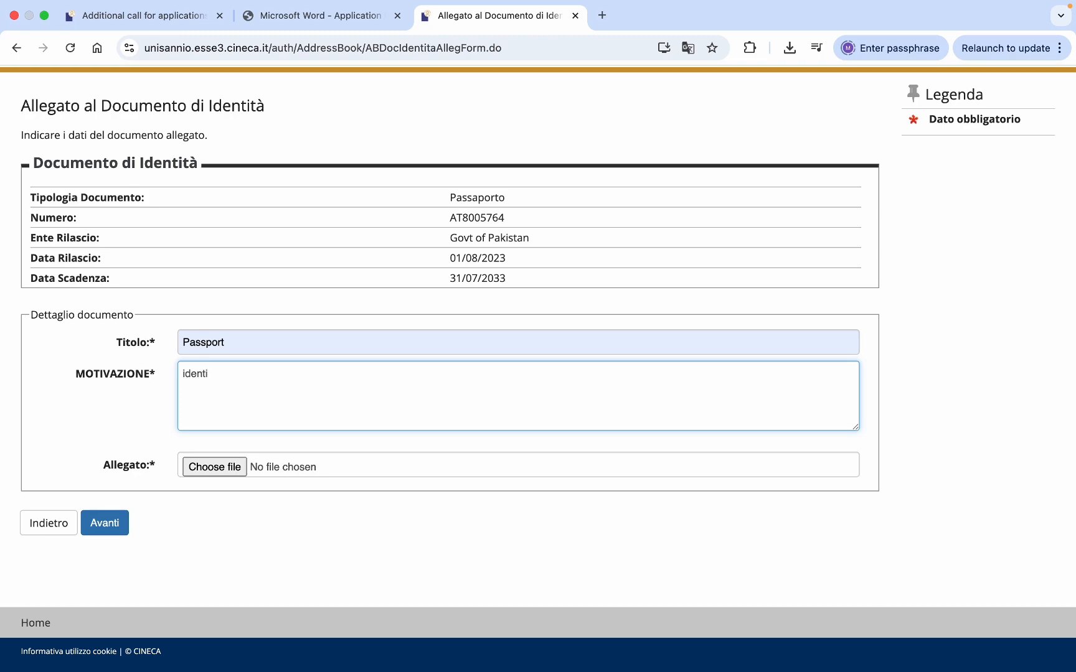
type("ty document")
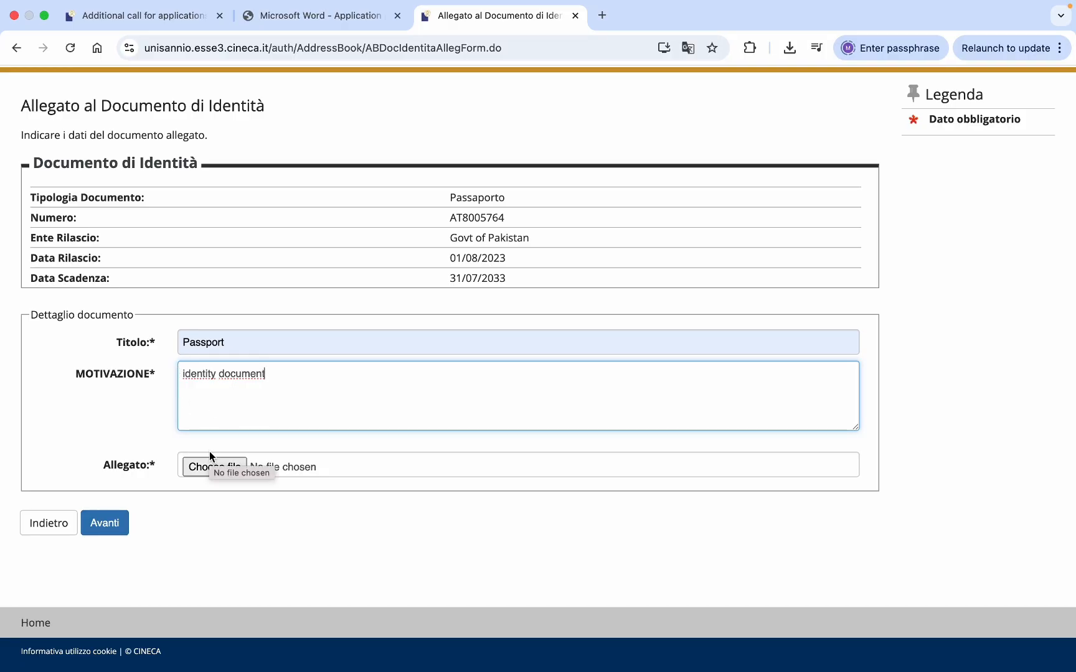
left_click(212, 467)
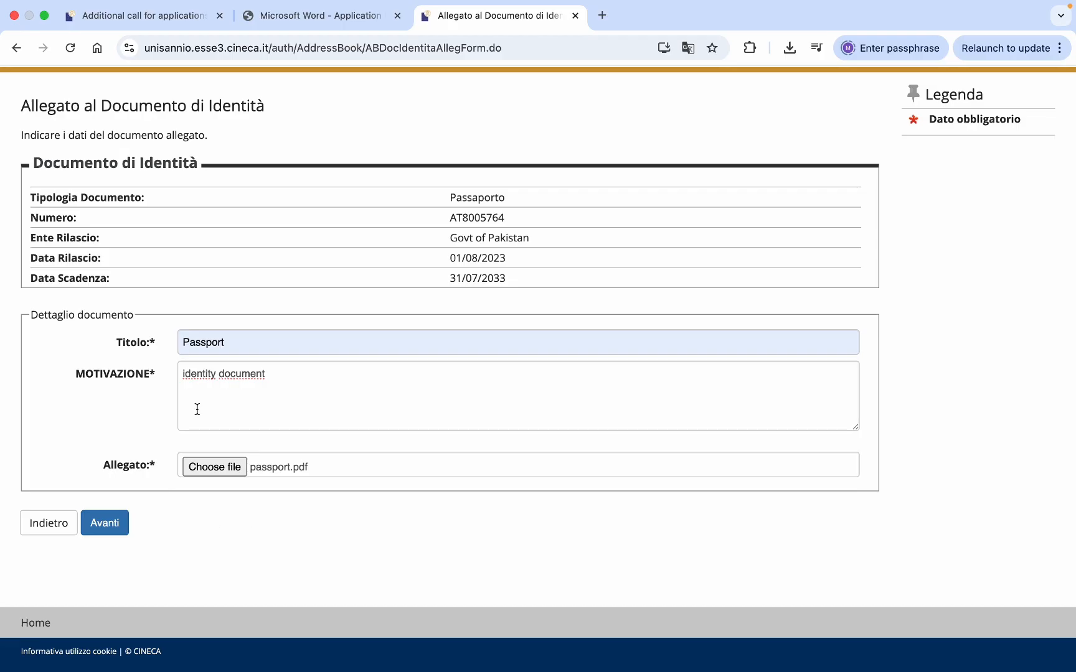
left_click(108, 523)
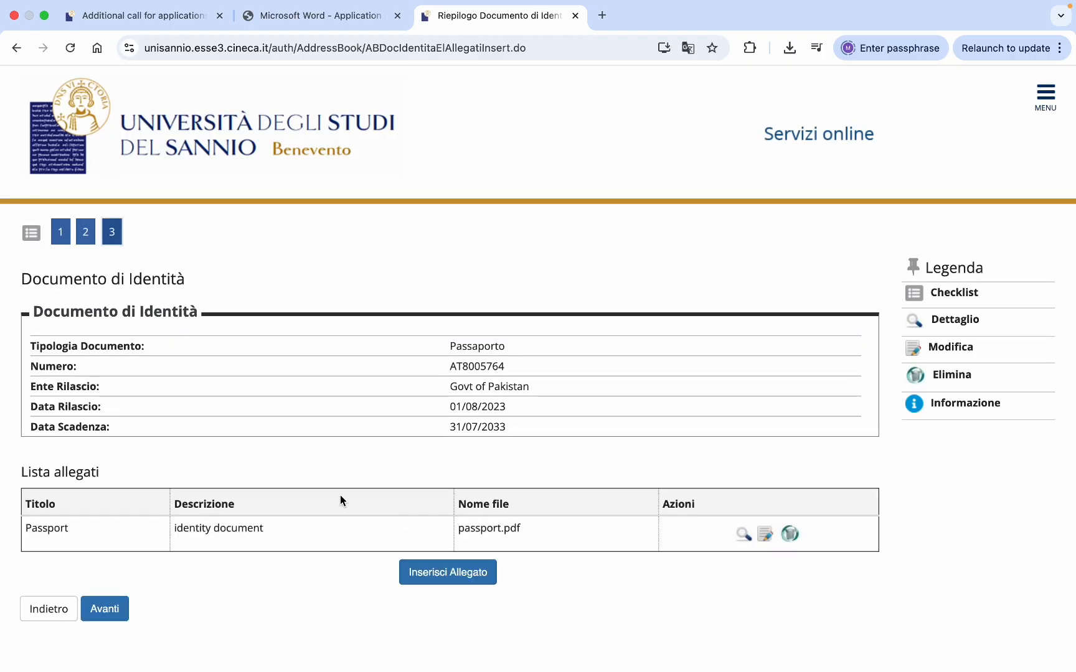
- Check that Lista allegati shows passport.pdf, then continue past the document summary
scroll(468, 487, "down", 3)
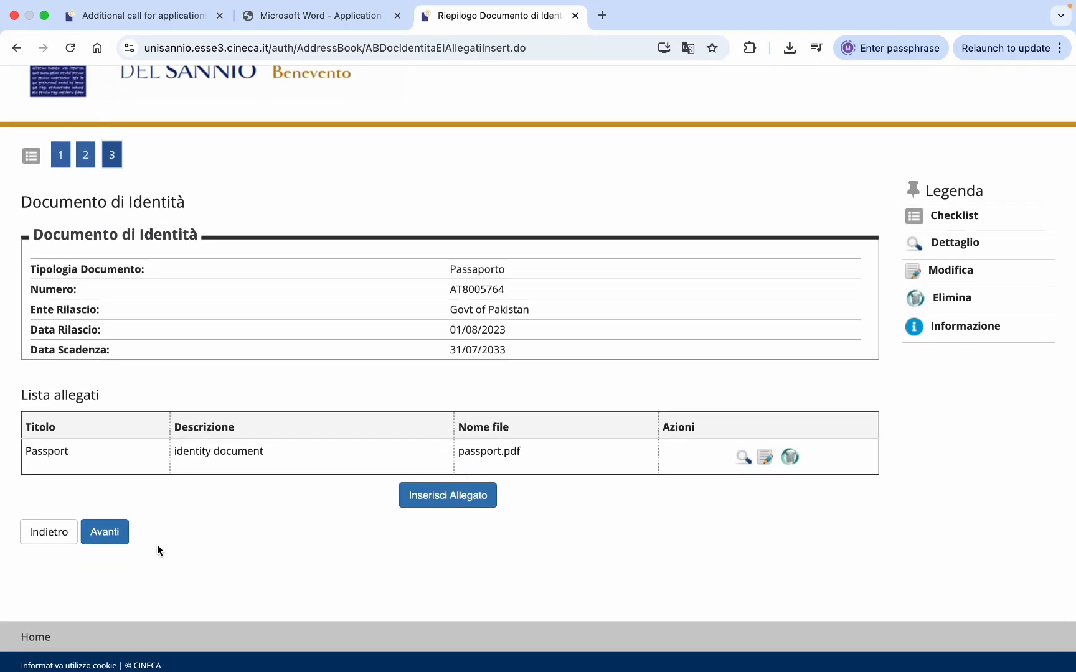
left_click(119, 539)
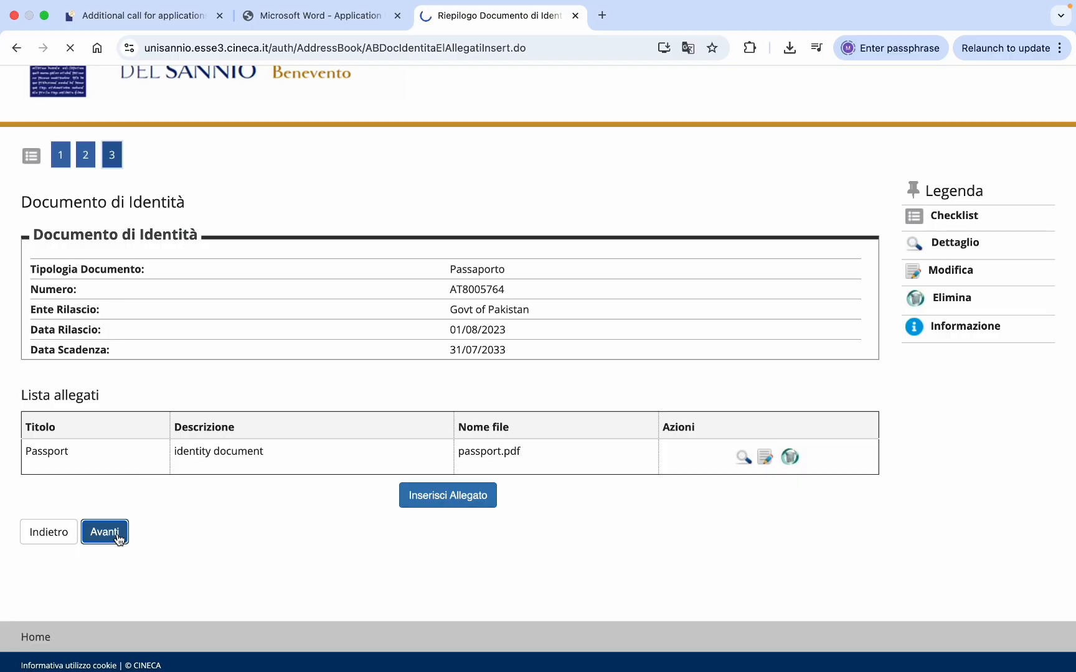
- Switch the Esse3 site language to English
scroll(280, 501, "down", 5)
scroll(282, 503, "down", 3)
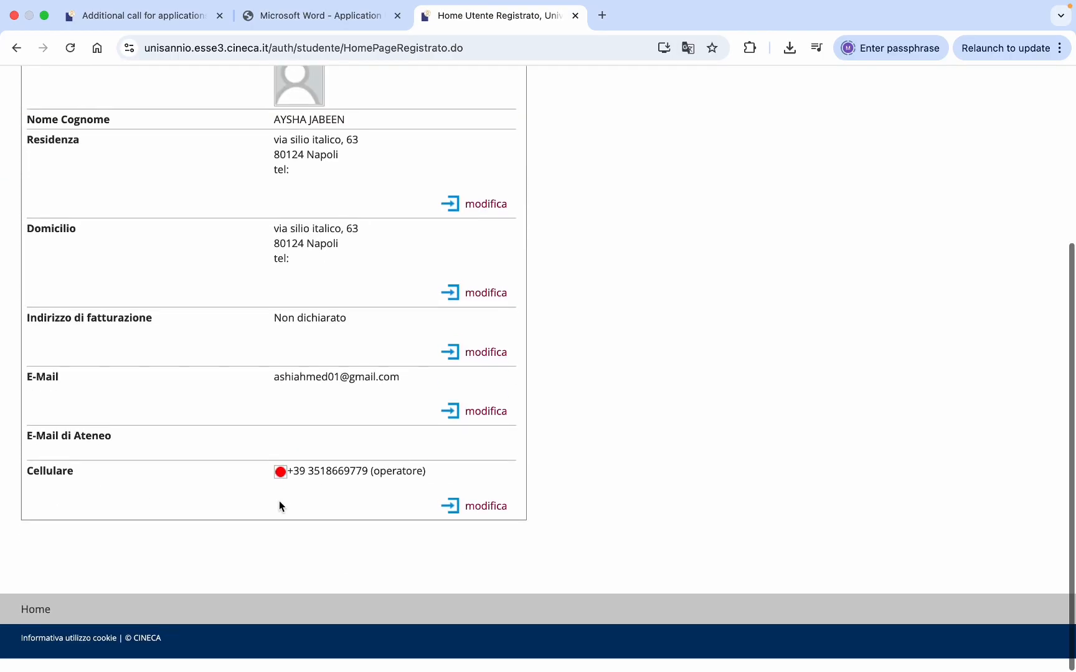
scroll(675, 344, "up", 8)
scroll(698, 235, "down", 5)
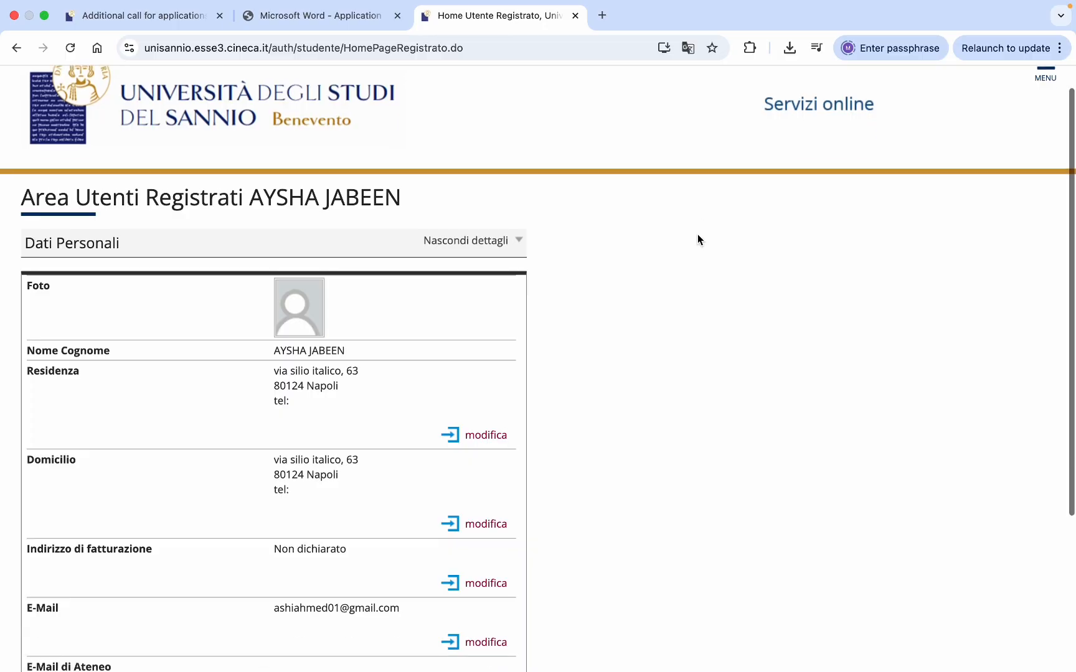
scroll(698, 235, "up", 5)
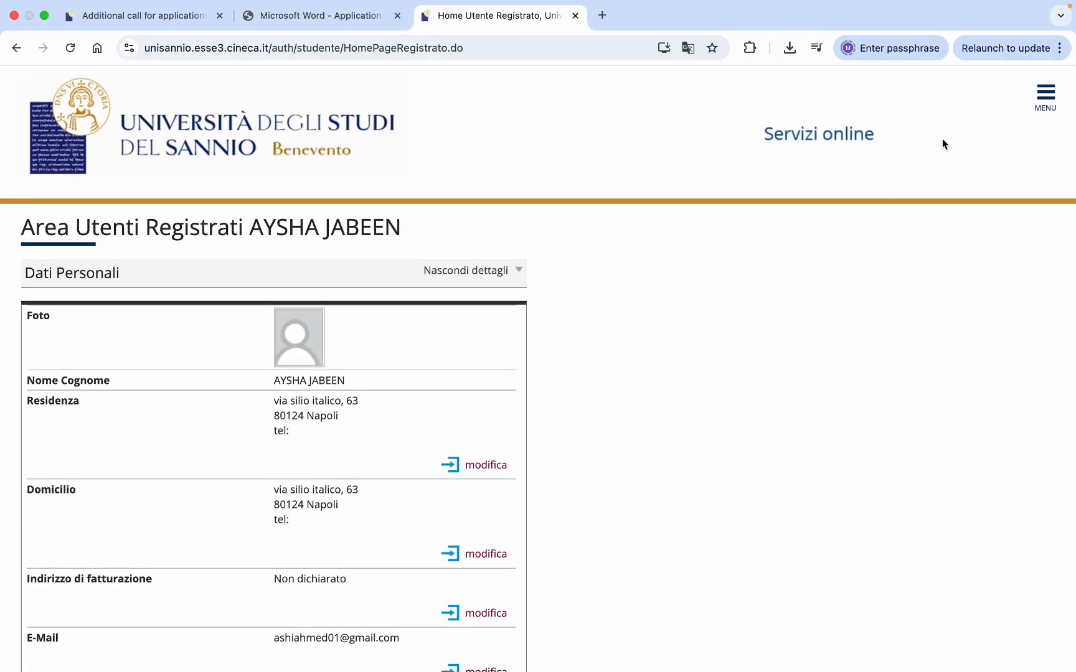
left_click(1044, 101)
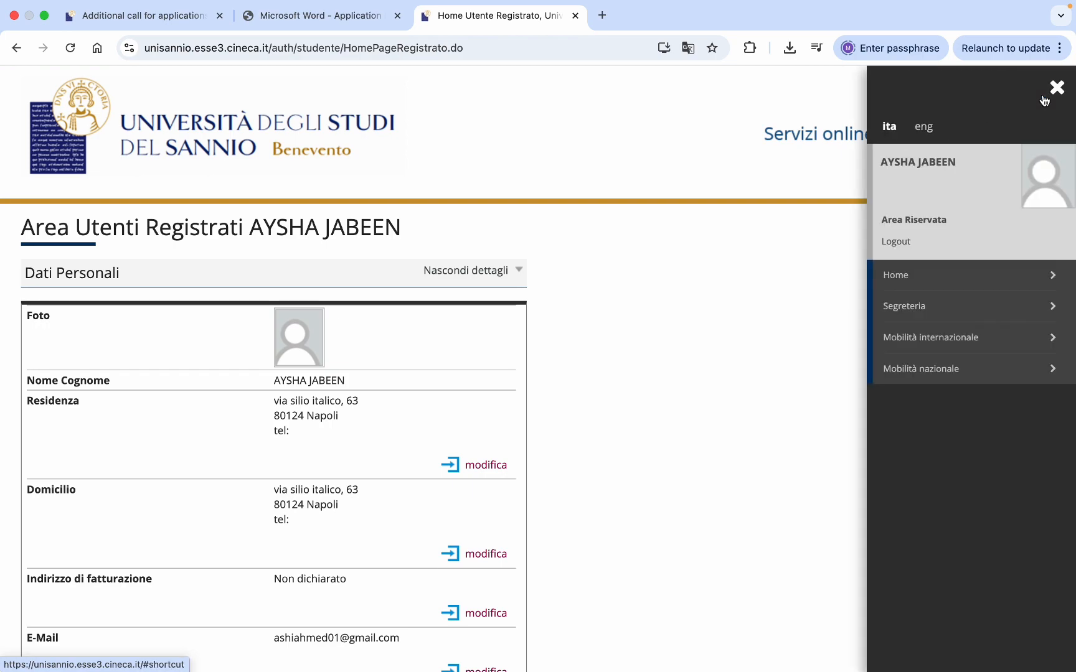
left_click(909, 305)
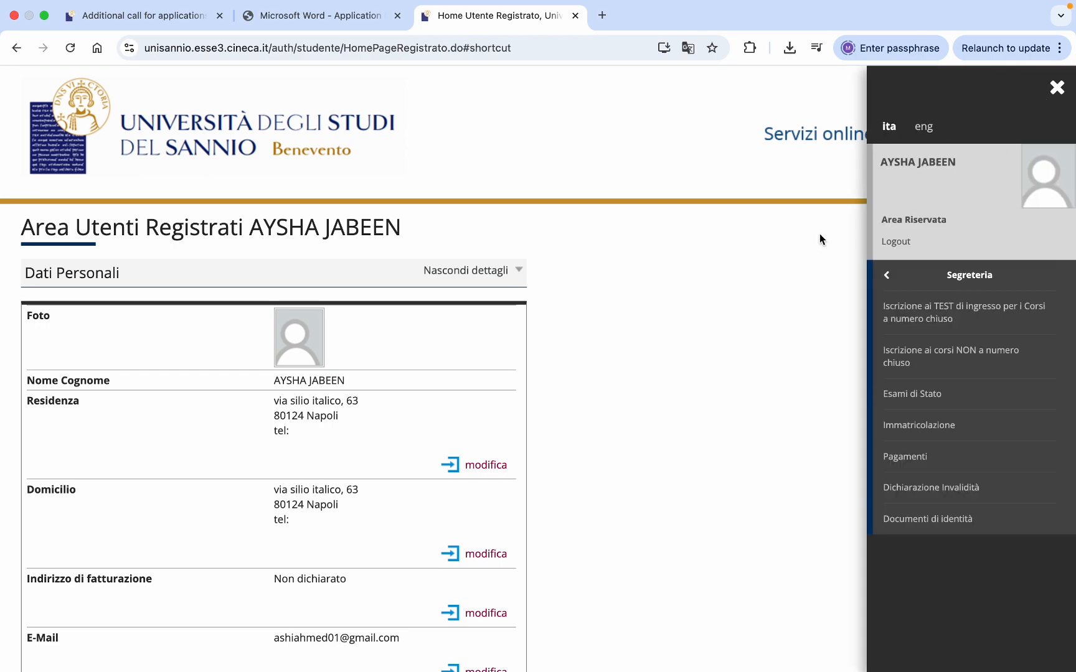
left_click(923, 128)
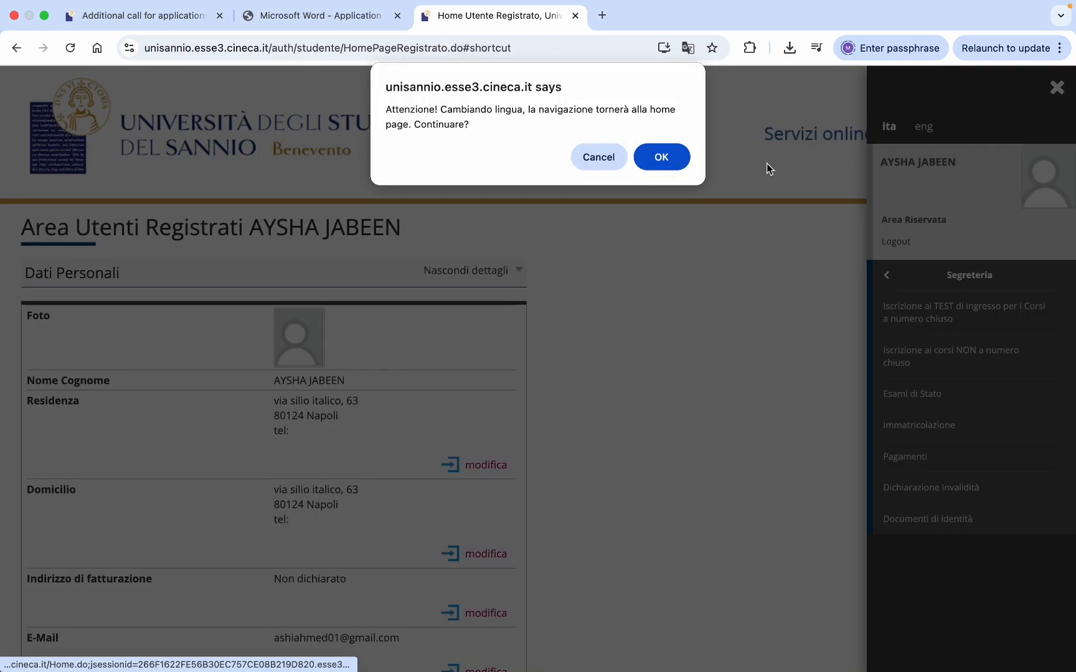
key("Return")
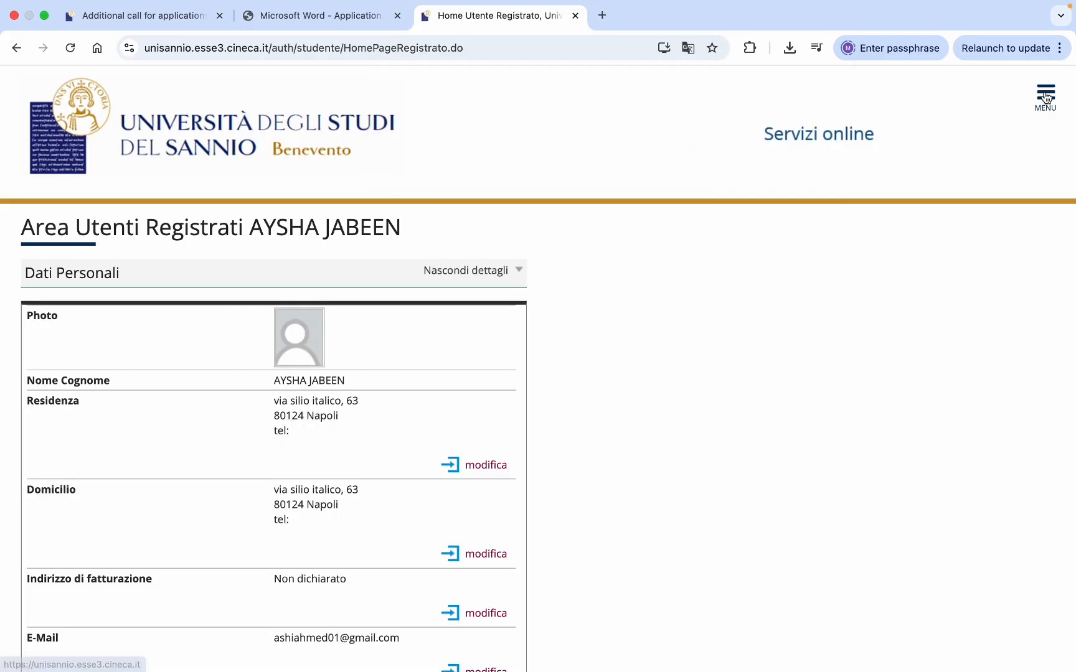
- Go to the admission test registrations under Registrar's Office
left_click(1042, 97)
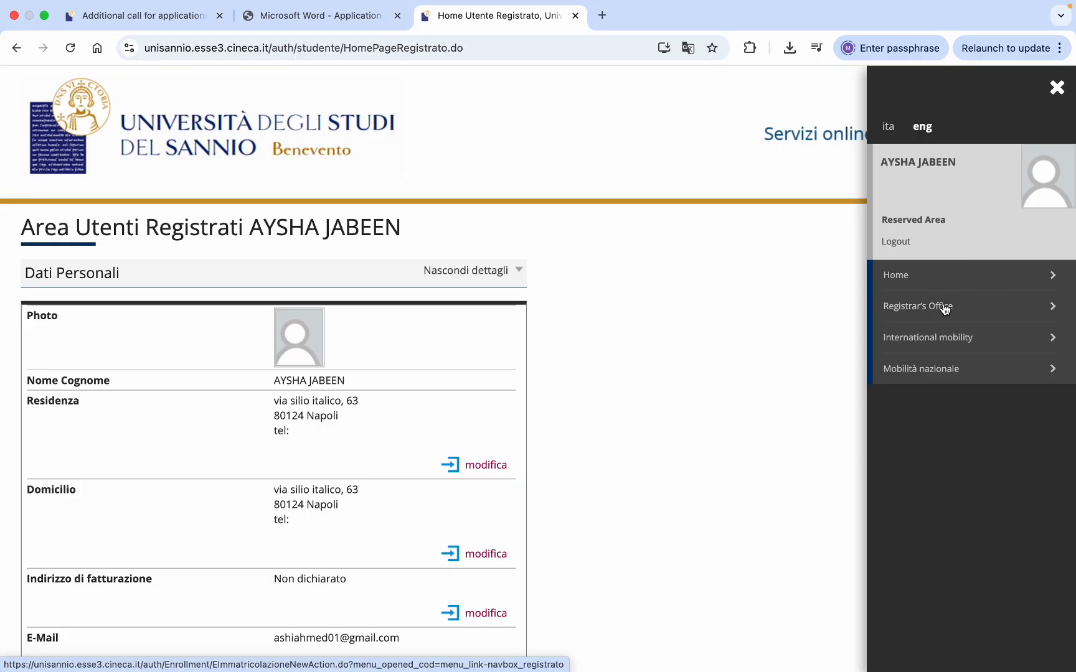
left_click(1029, 307)
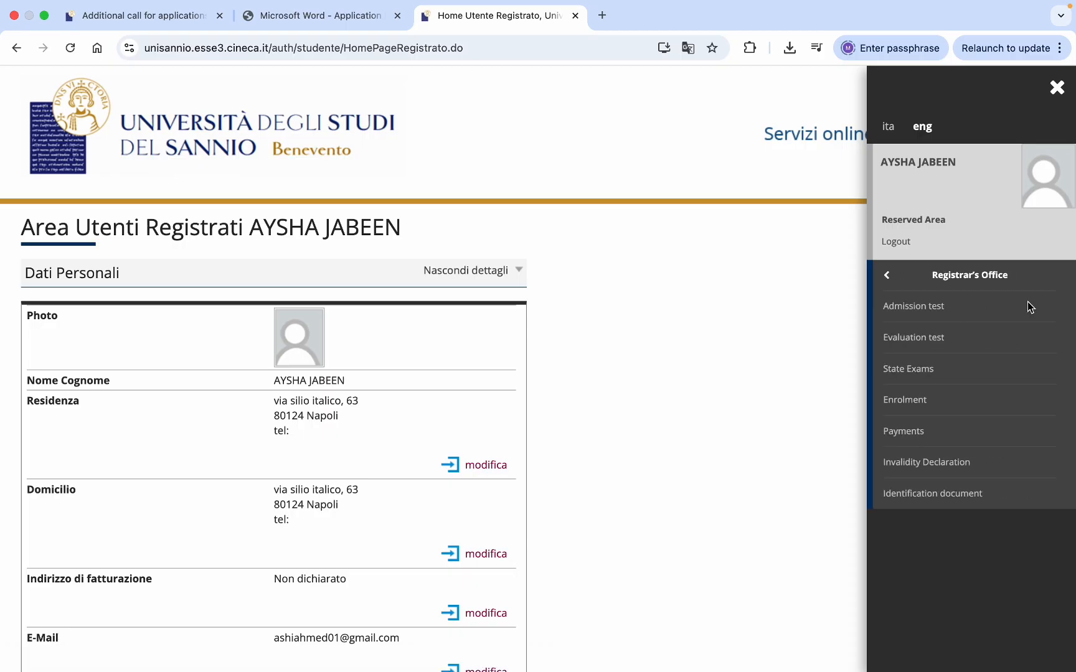
left_click(907, 309)
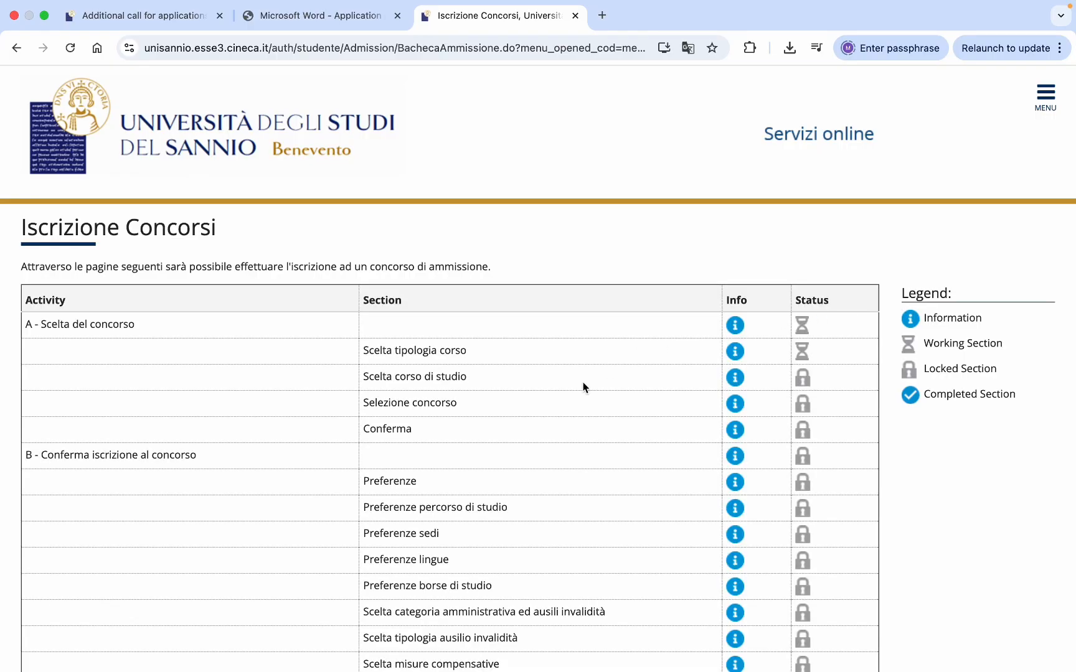
- Start a new registration with the Iscrizione Concorsi button at the bottom of the page
scroll(583, 387, "down", 10)
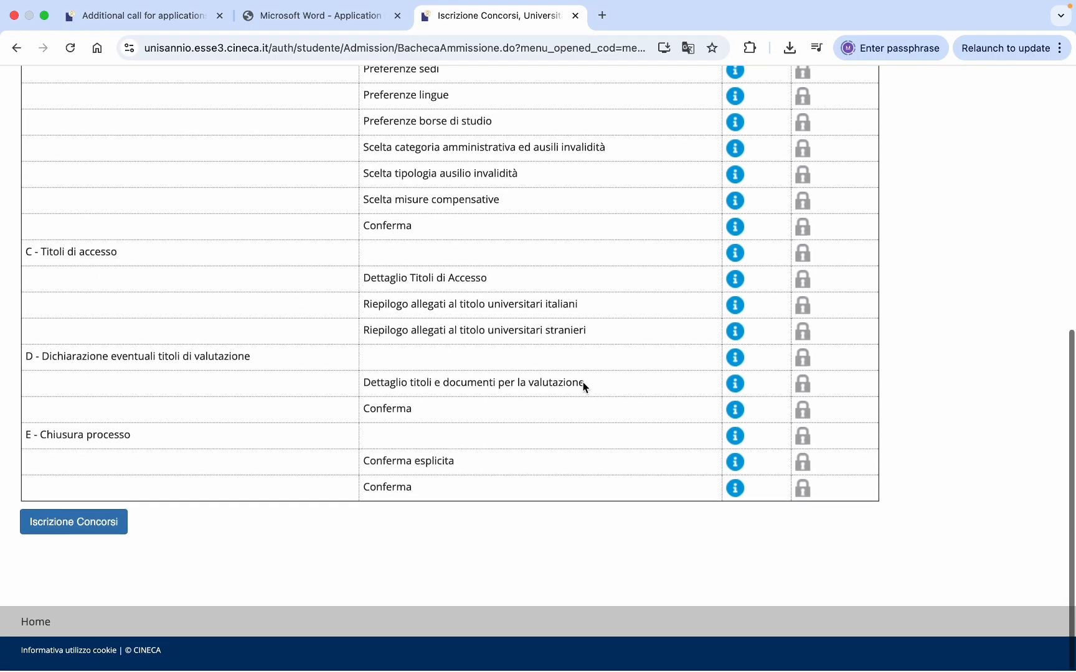
scroll(583, 382, "up", 10)
scroll(581, 382, "down", 10)
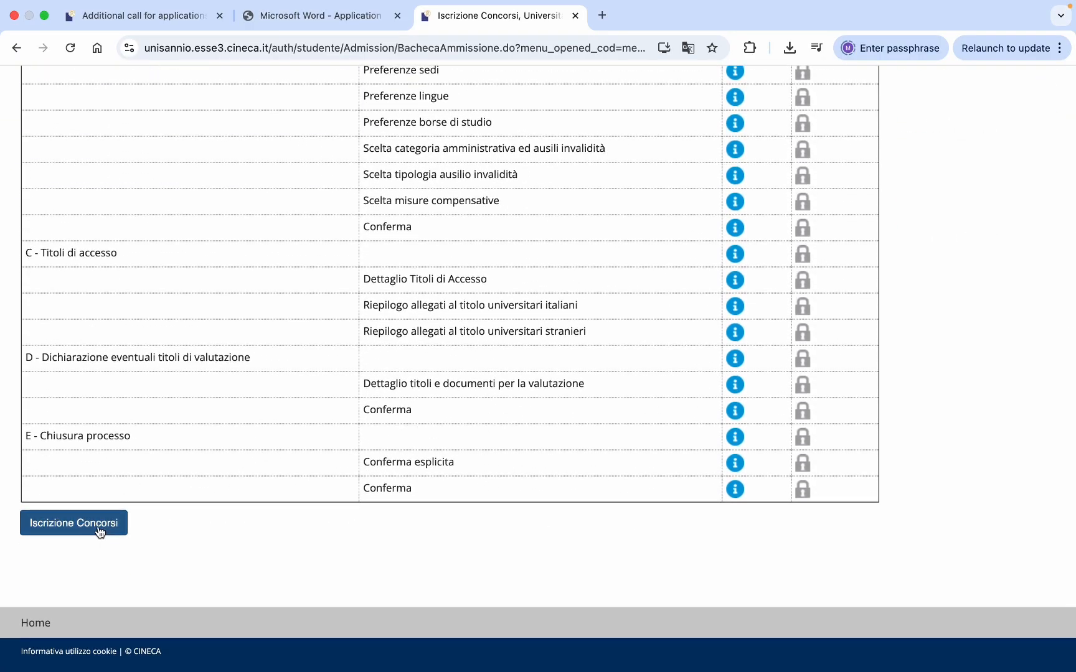
left_click(98, 526)
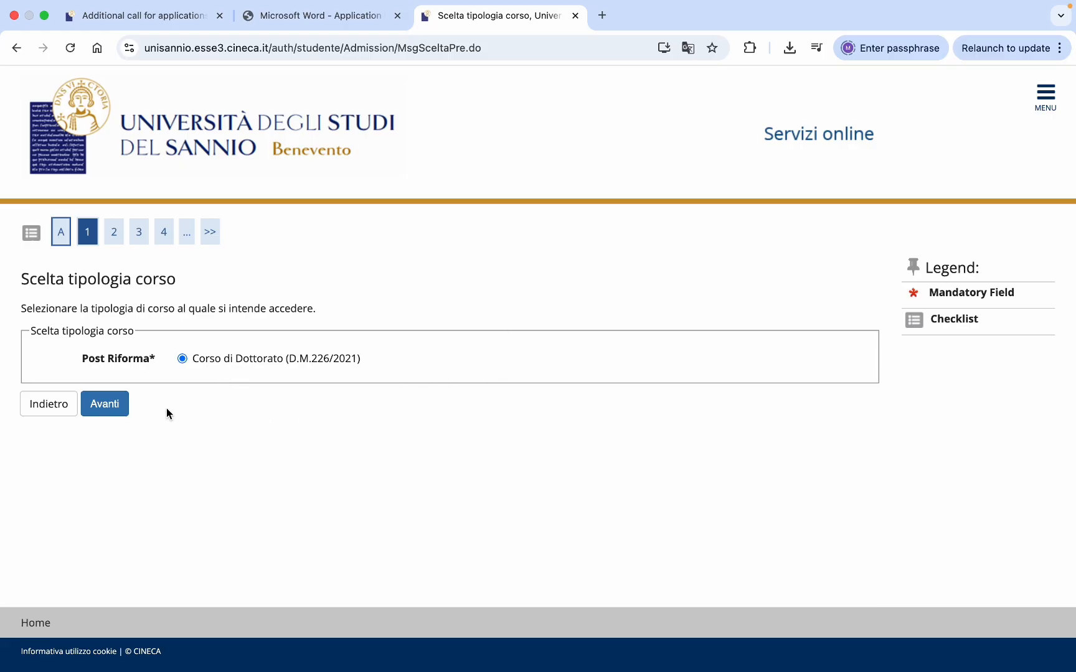
- Accept the Corso di Dottorato (D.M.226/2021) type, then choose PERSON, MARKET, INSTITUTIONS and continue
left_click(111, 407)
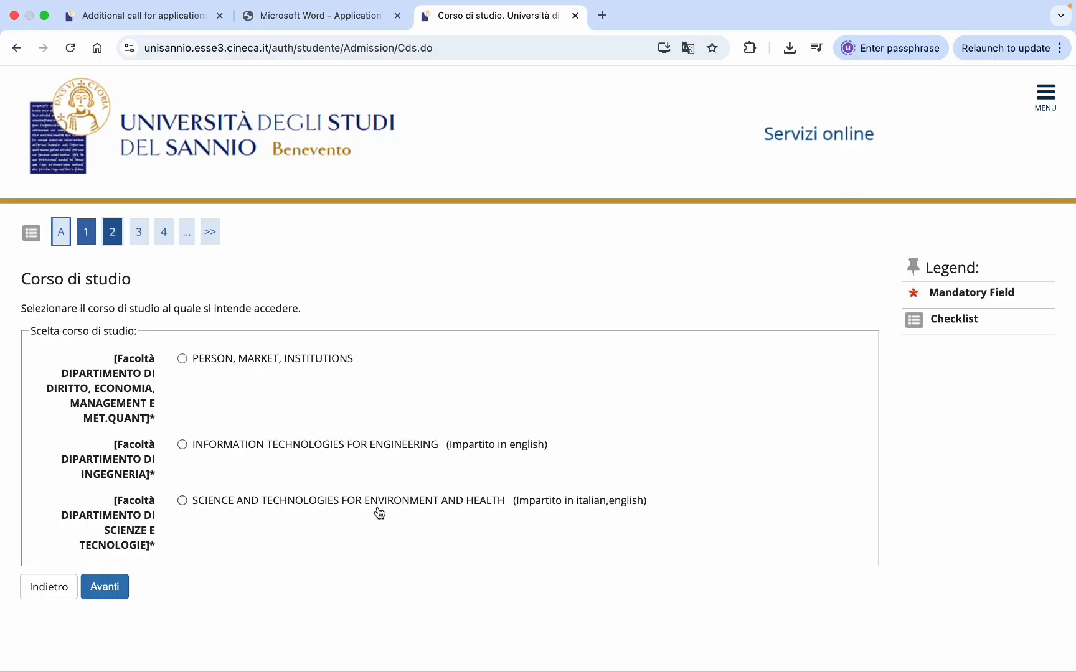
left_click(181, 359)
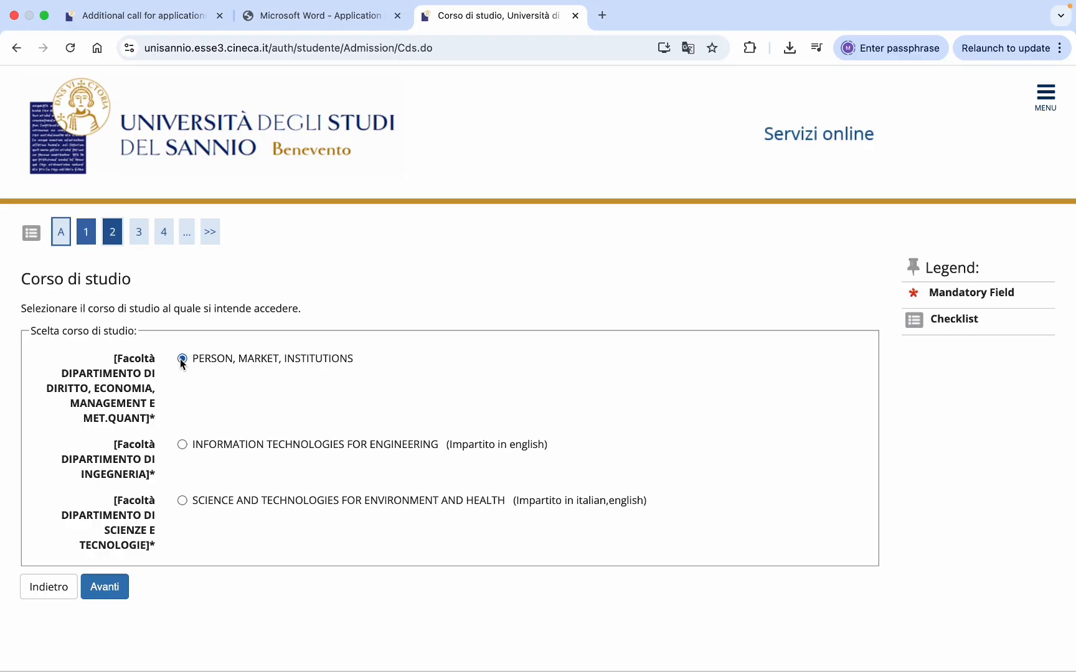
left_click(105, 594)
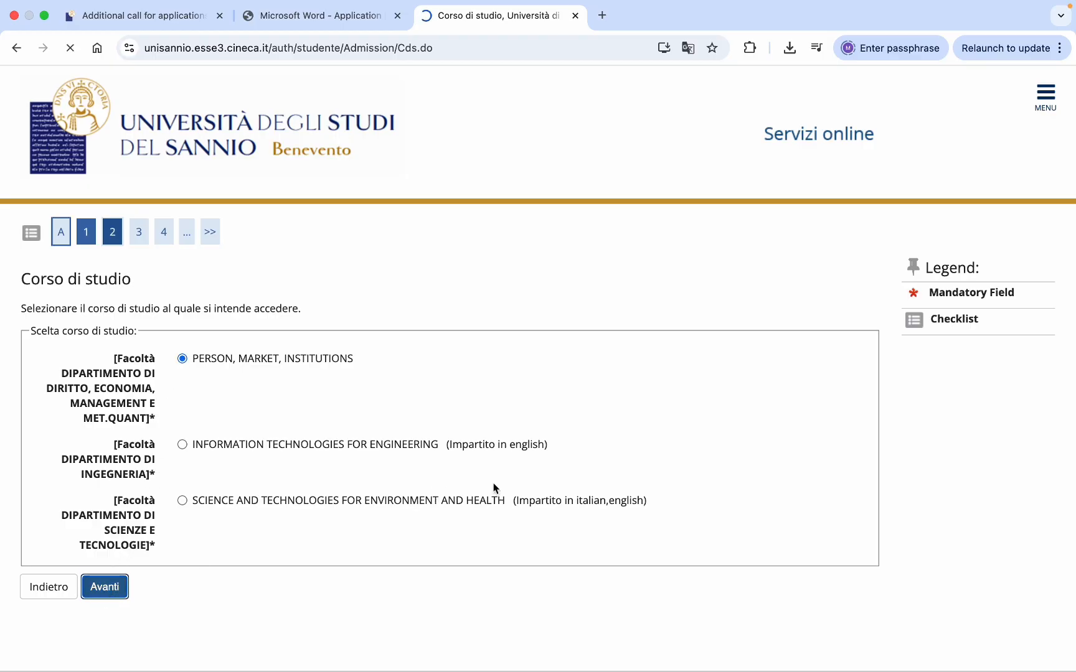
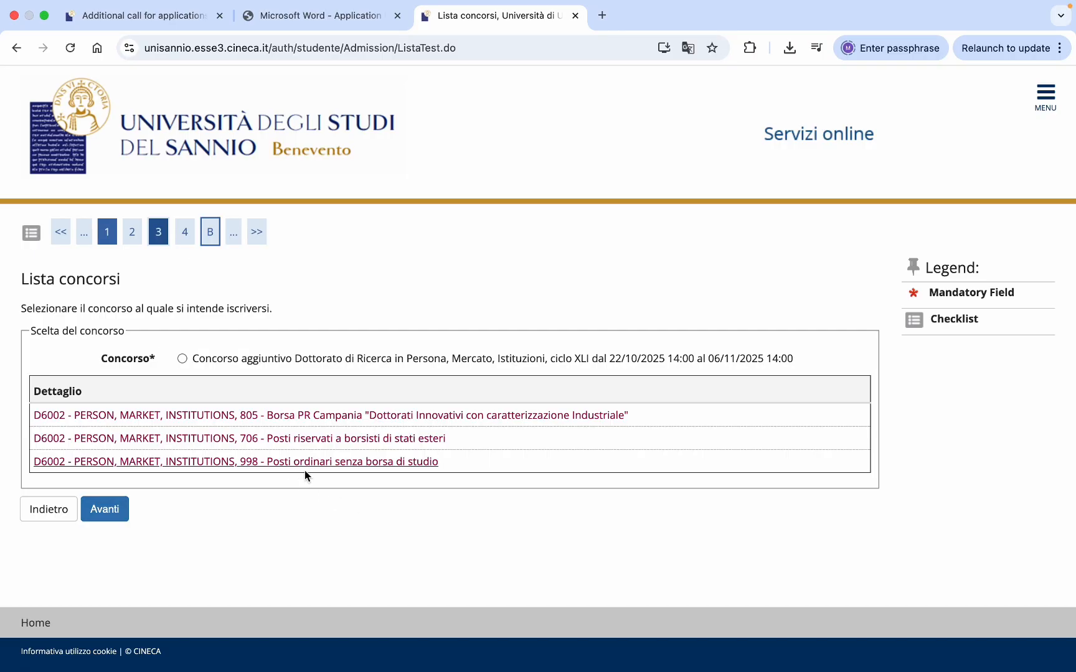
- Translate the page to English, pick the additional PhD call in Person, Market, Institutions, and continue
right_click(385, 526)
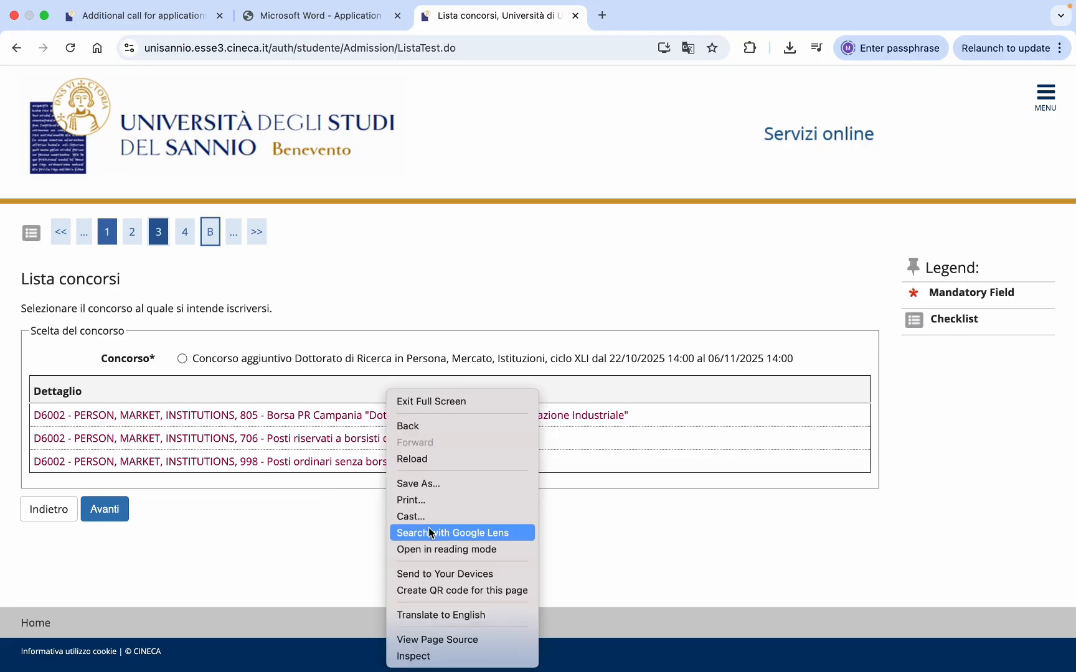
left_click(408, 619)
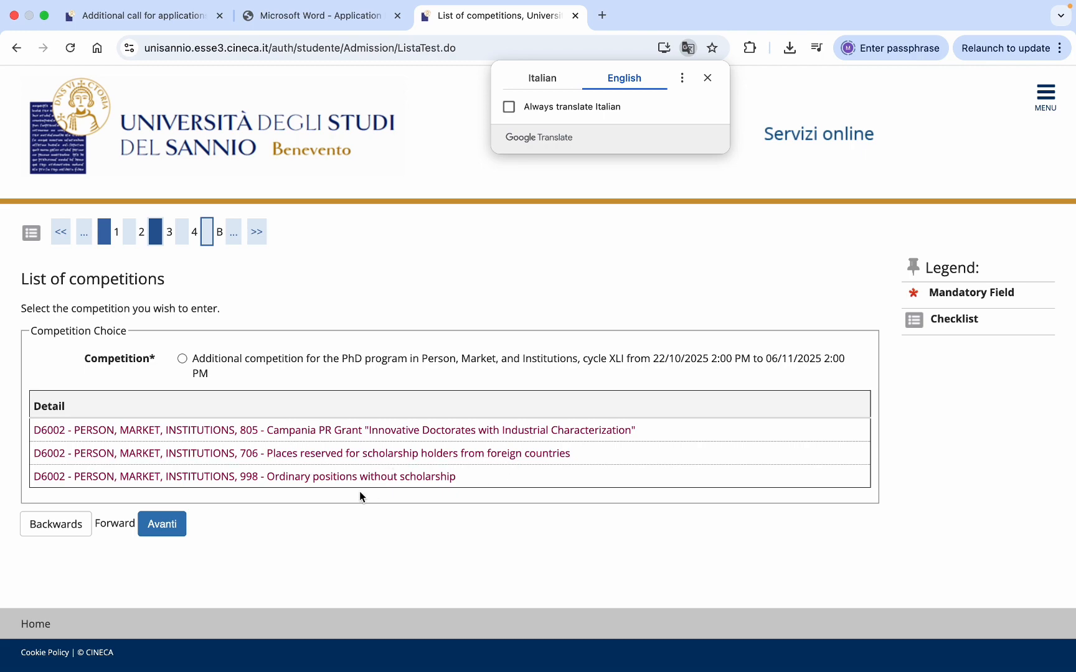
left_click(182, 360)
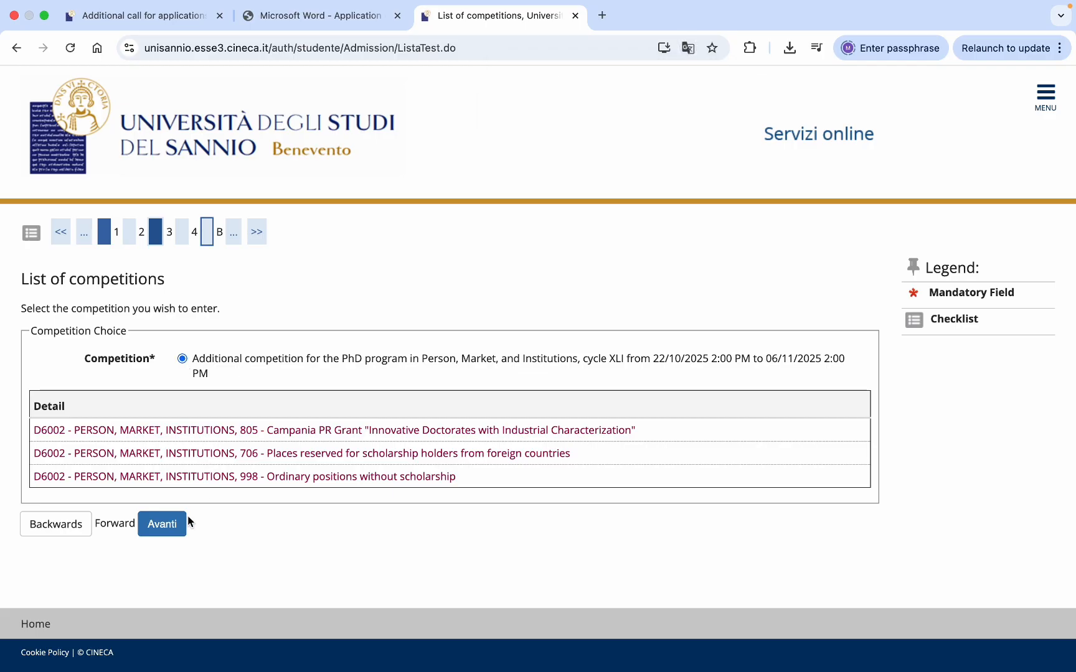
left_click(172, 529)
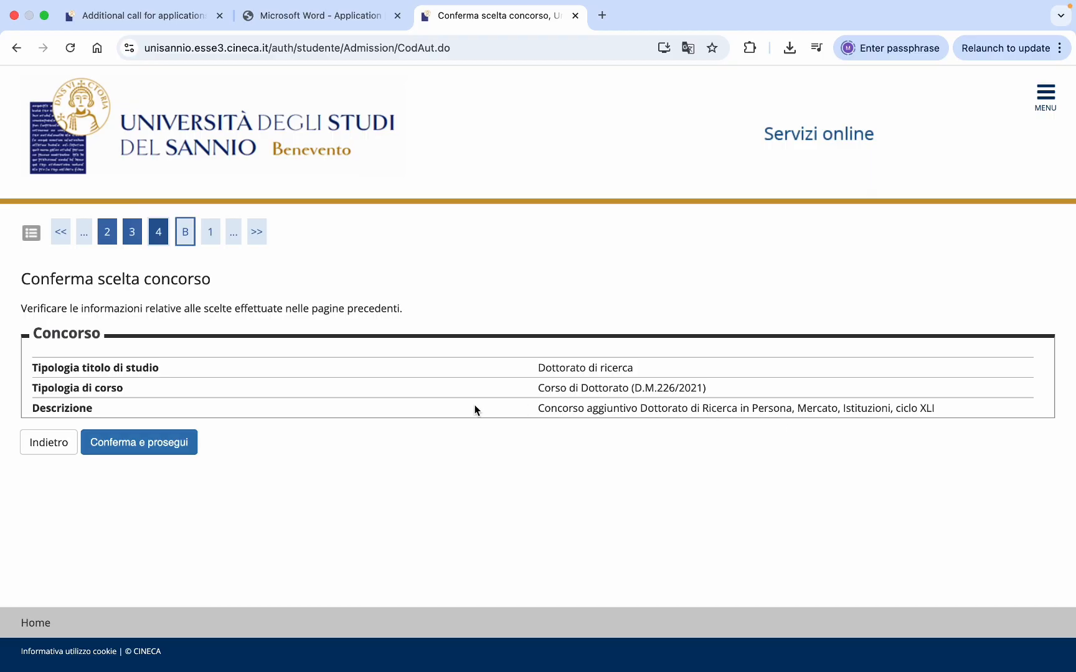
- Confirm the competition and set the preference to 805 Borsa PR Campania
left_click(166, 448)
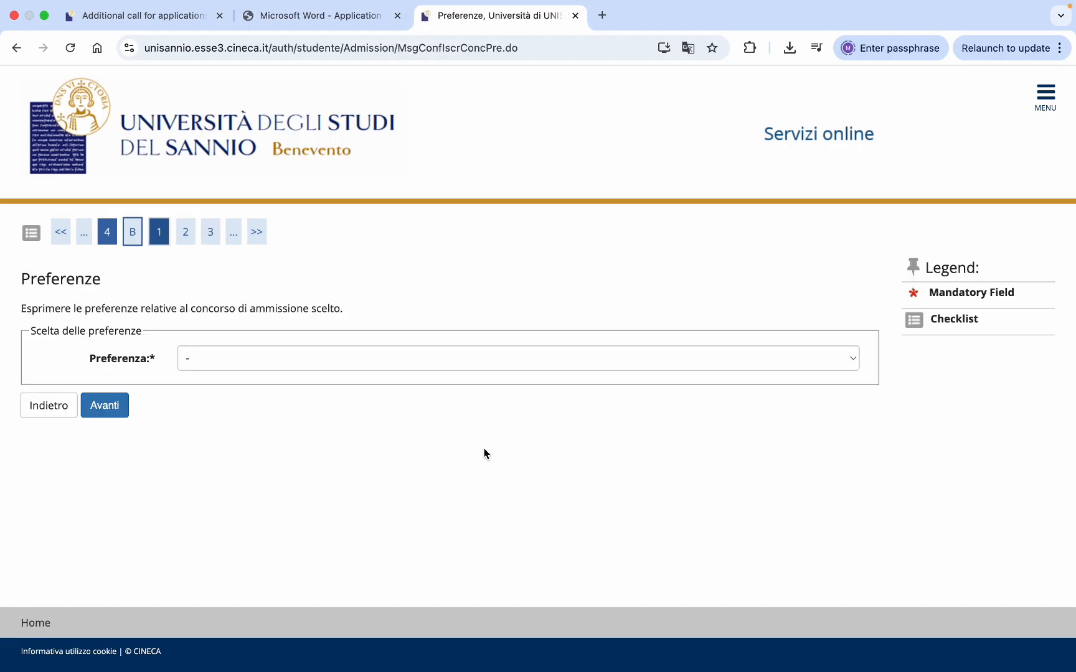
left_click(848, 364)
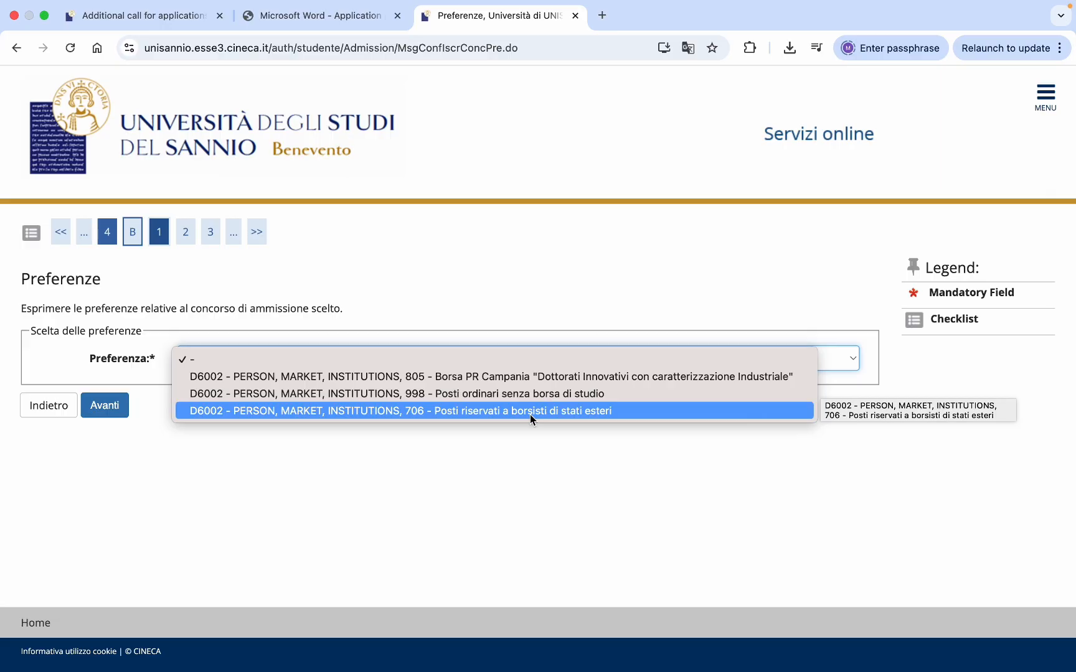
left_click(553, 381)
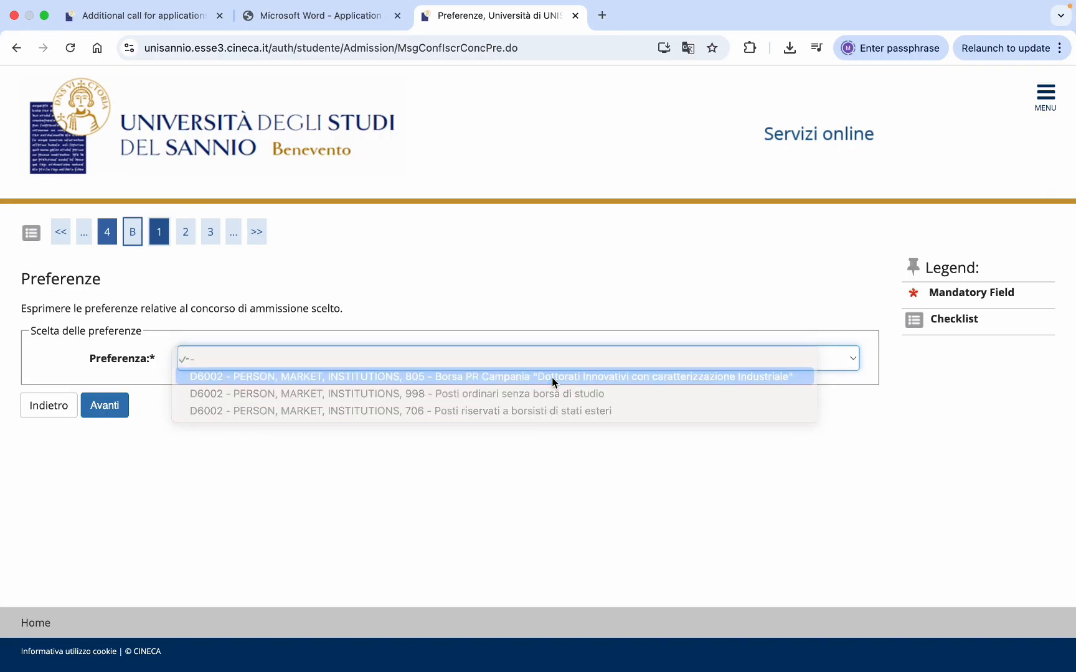
left_click(103, 411)
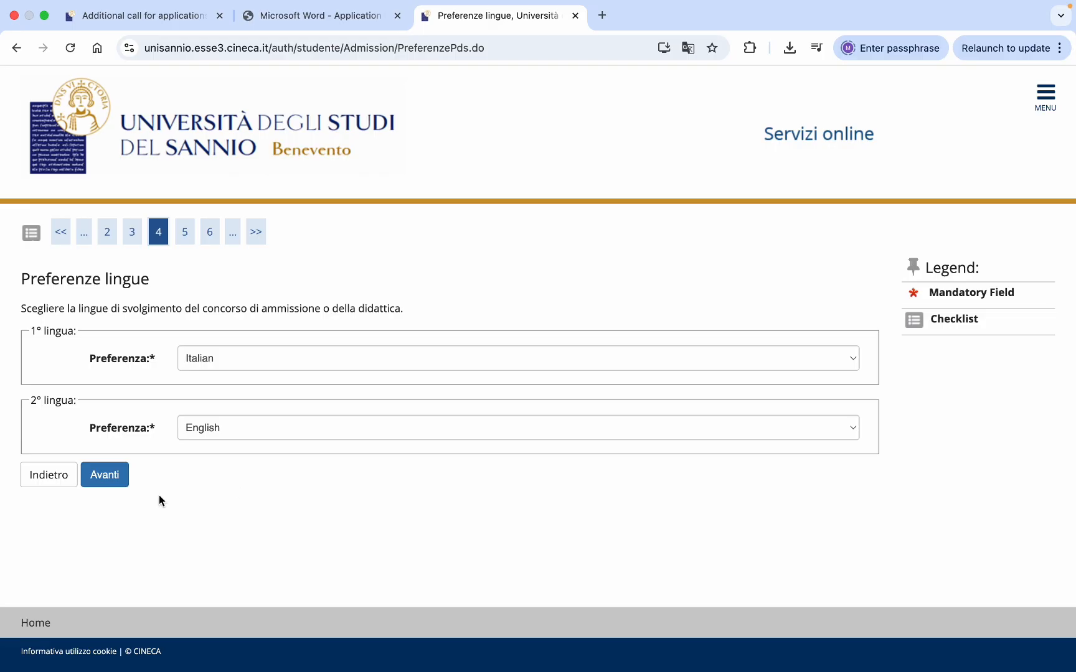
- Keep Italian and English as languages and set the administrative category to Borsa PR Campania
left_click(106, 480)
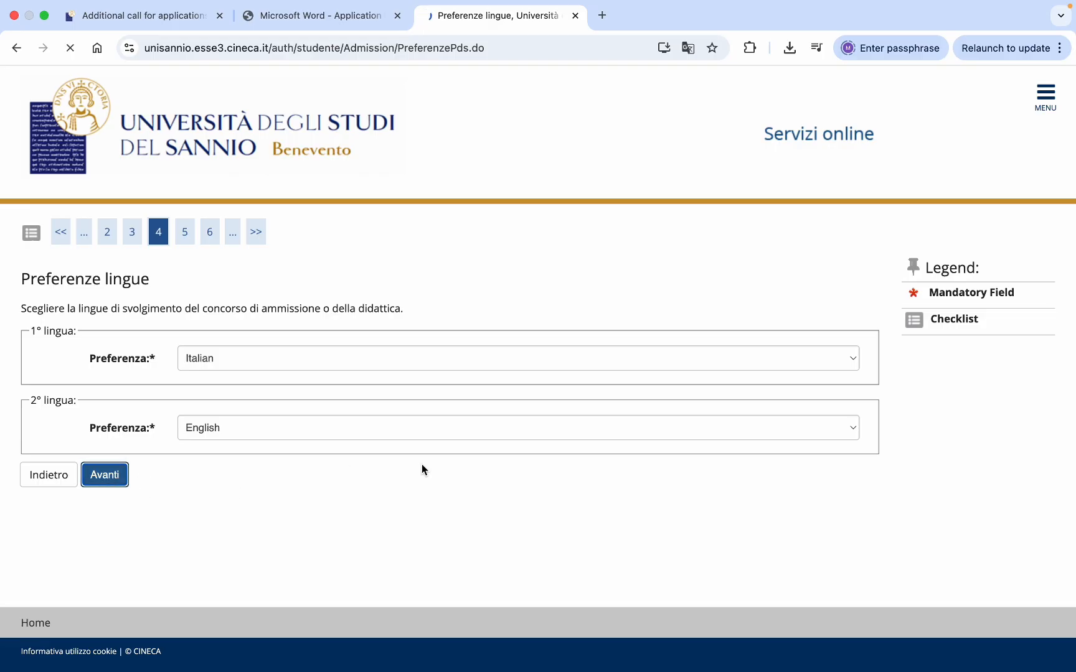
scroll(422, 469, "down", 3)
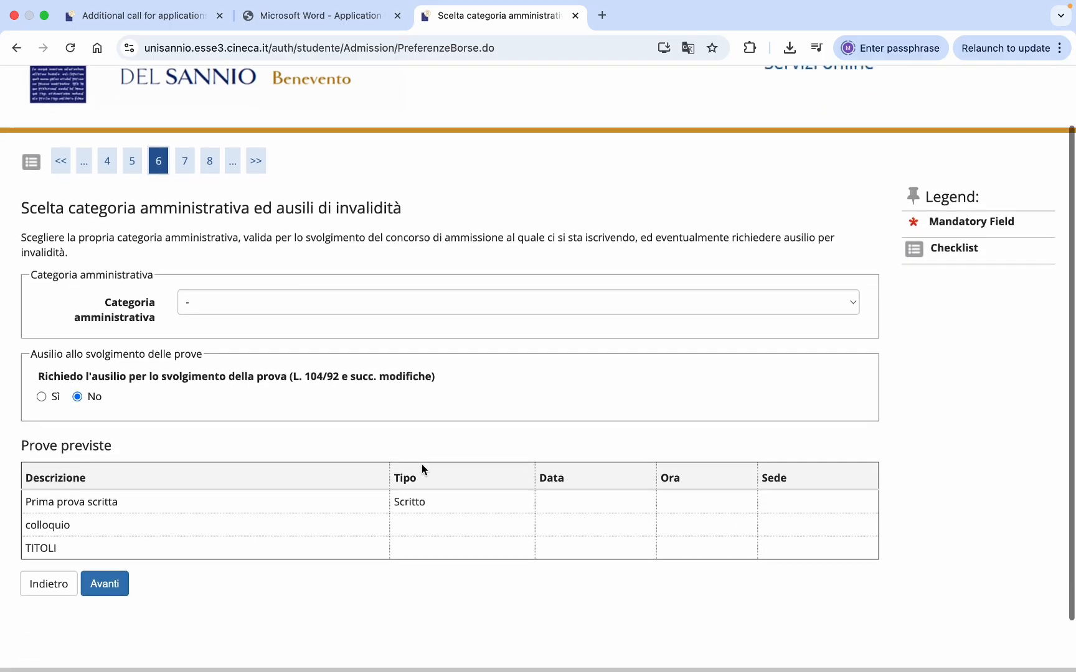
left_click(850, 297)
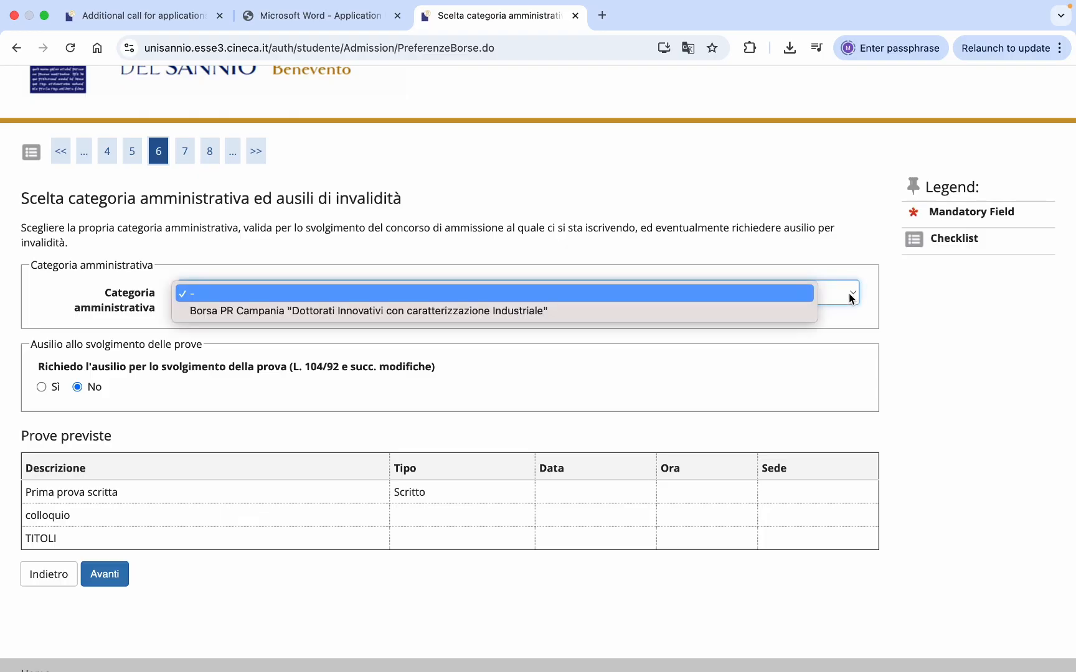
left_click(552, 311)
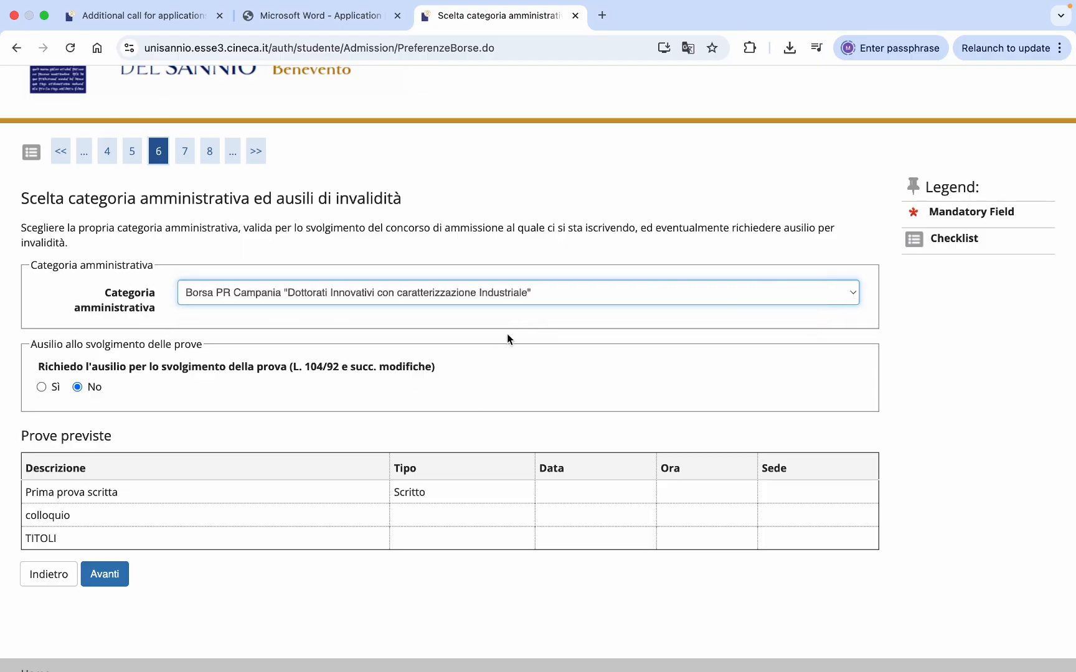
scroll(324, 369, "down", 1)
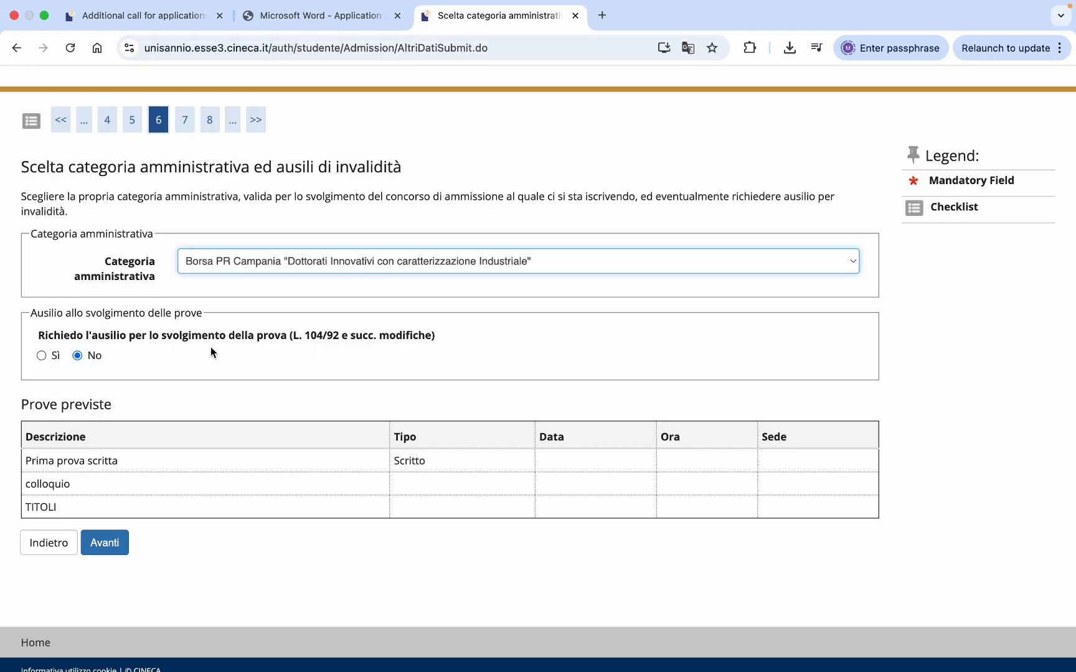
- Set disability assistance for the tests to No
left_click(41, 356)
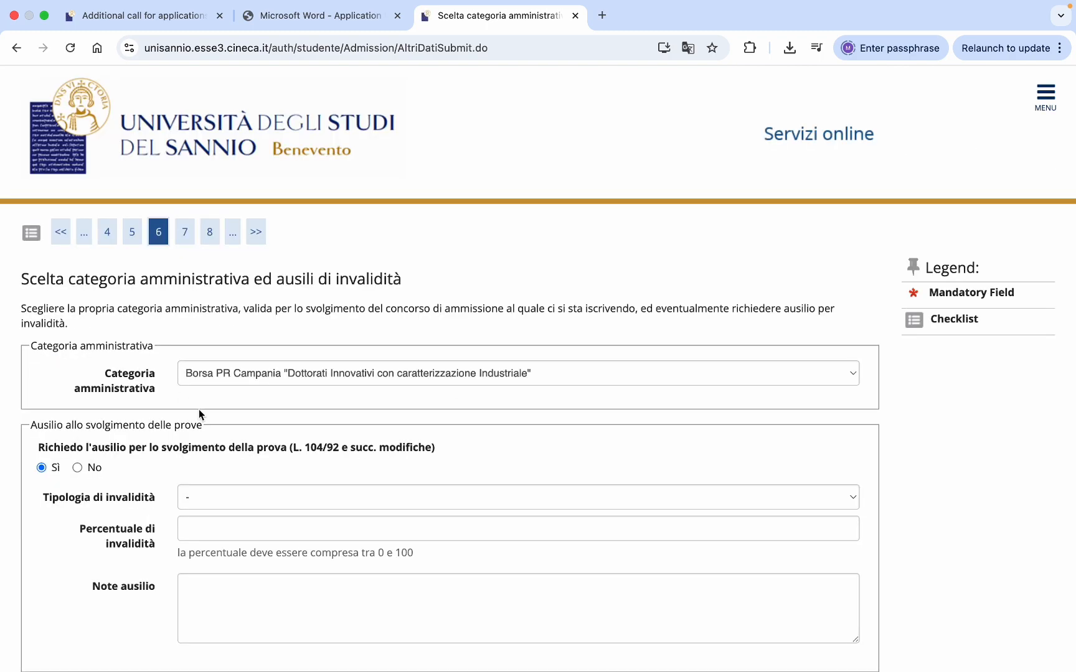
scroll(199, 411, "down", 2)
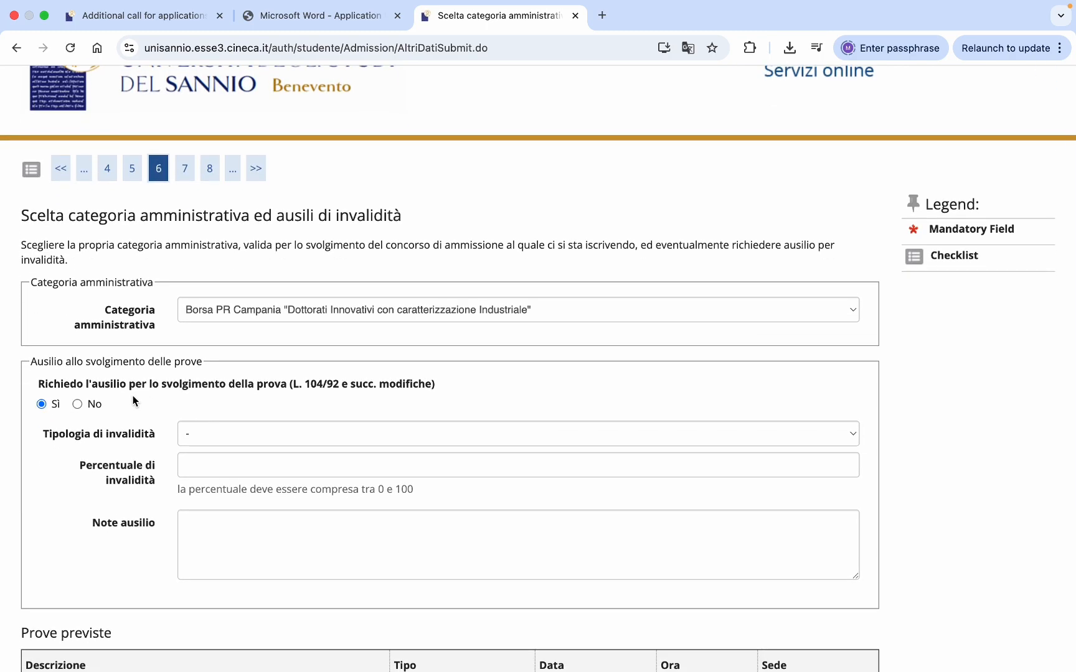
scroll(133, 396, "down", 2)
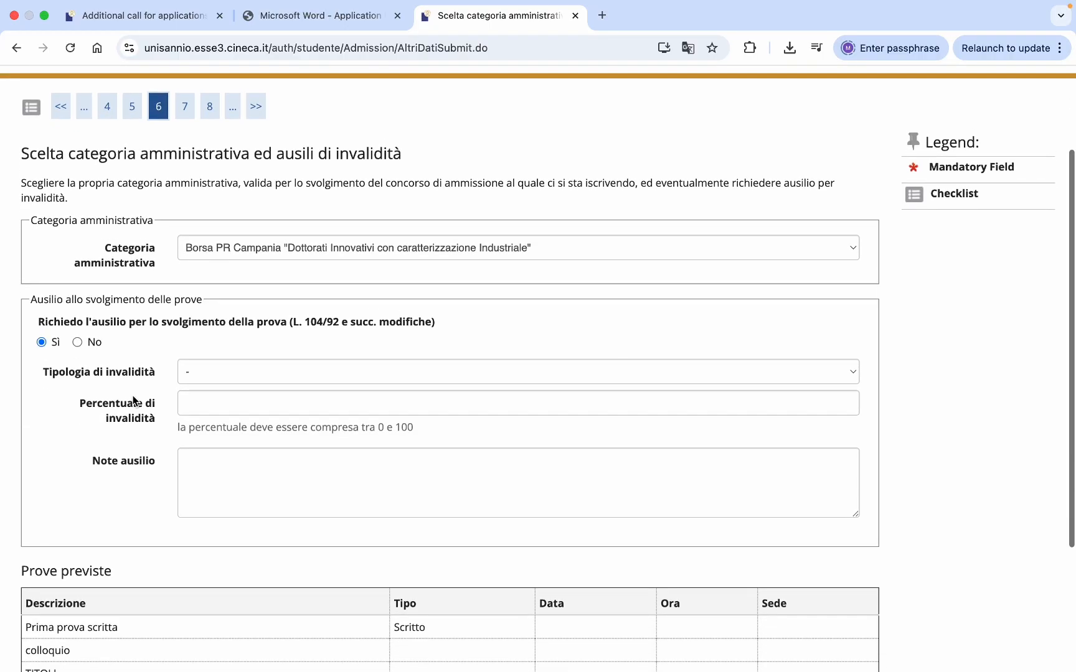
left_click(77, 342)
scroll(216, 387, "down", 4)
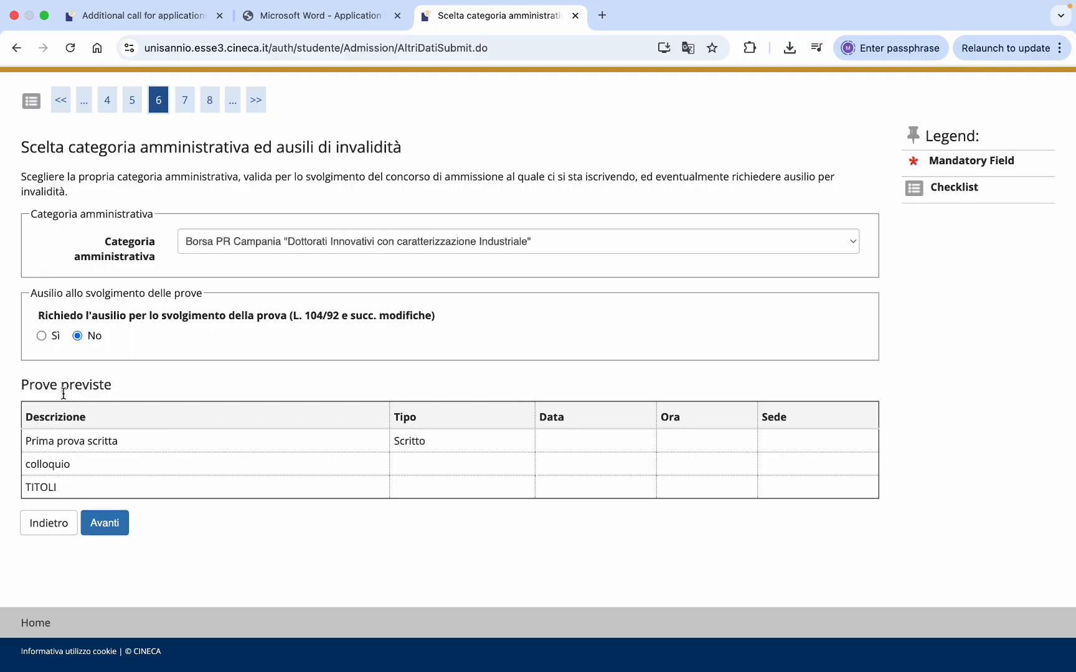
- Check the page in English, revert it to Italian, and continue to the enrolment summary
right_click(375, 532)
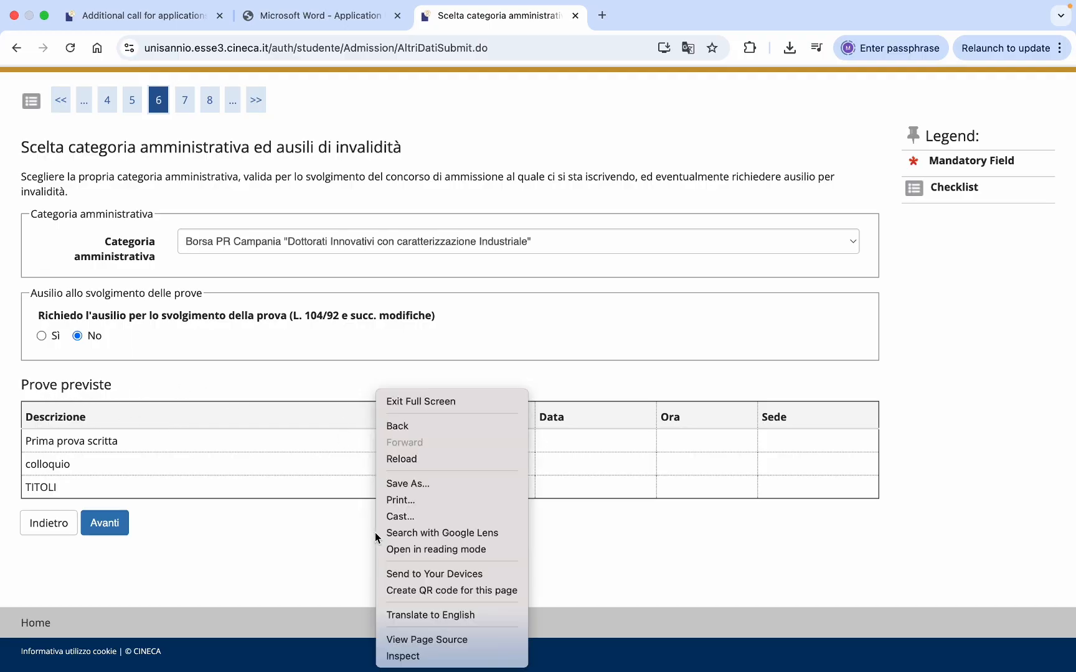
left_click(396, 616)
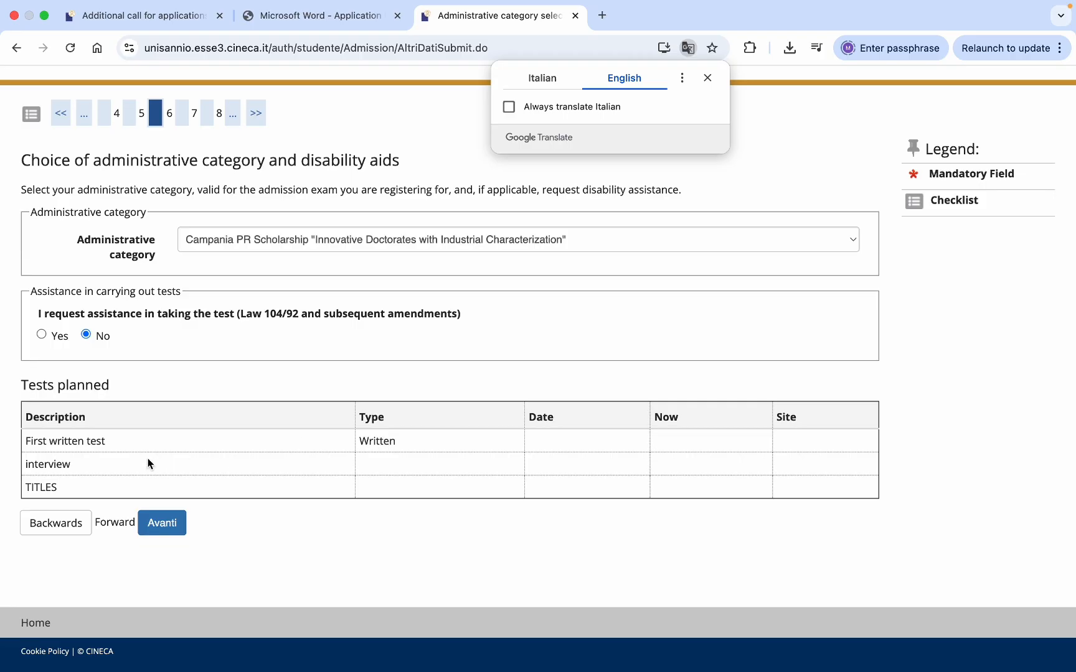
left_click(545, 81)
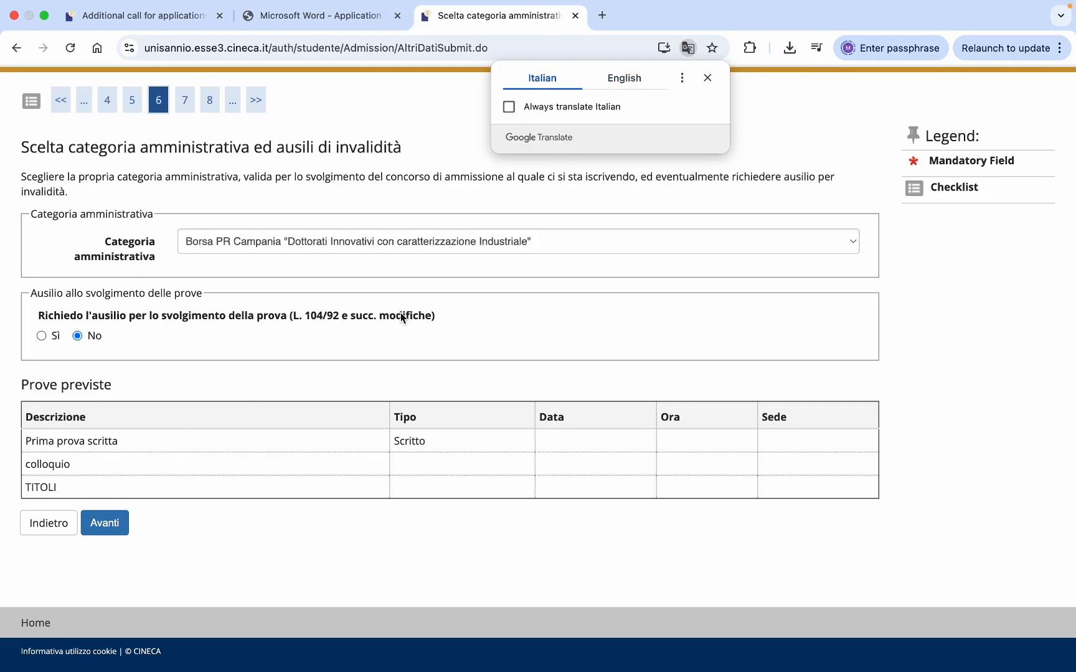
left_click(237, 517)
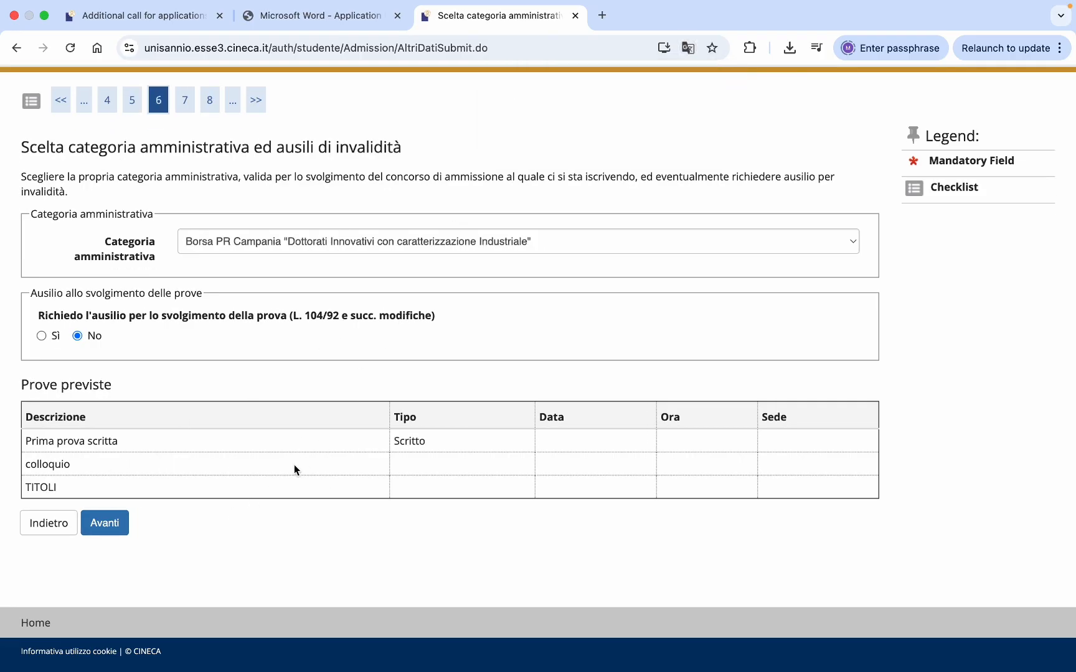
left_click(114, 529)
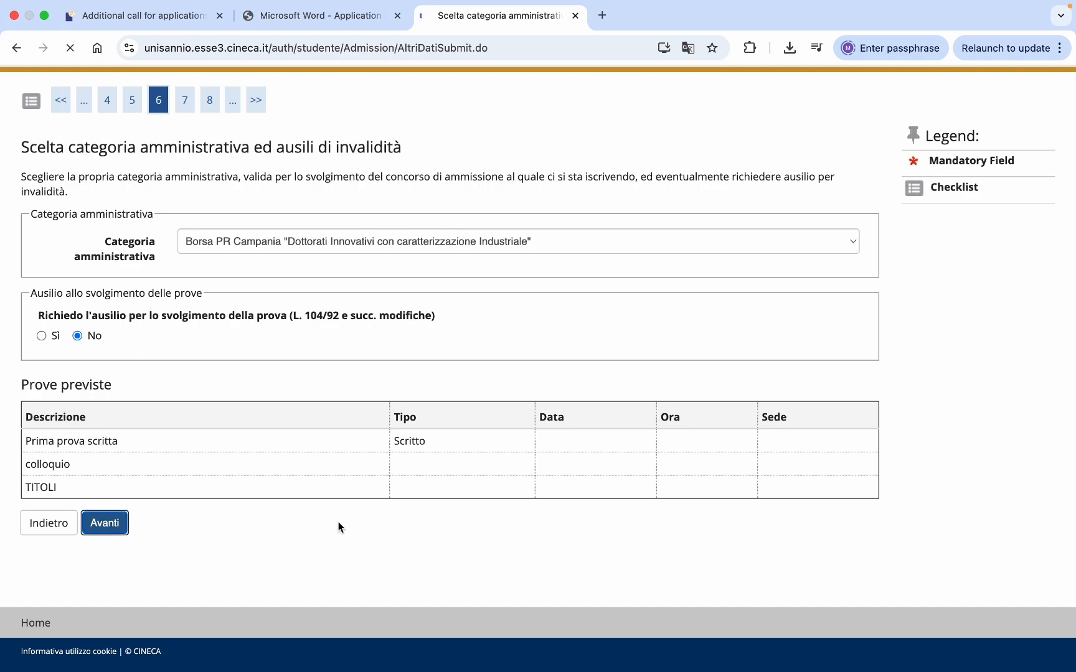
- Review the 'Conferma iscrizione concorso' summary and confirm the enrolment
scroll(518, 483, "down", 5)
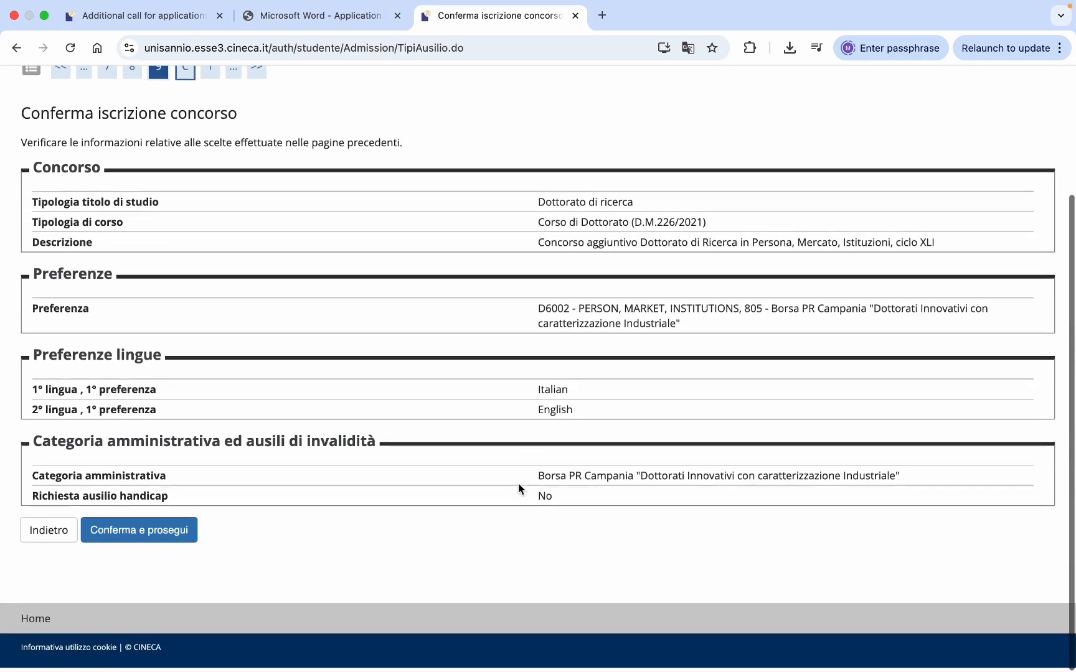
scroll(518, 483, "up", 5)
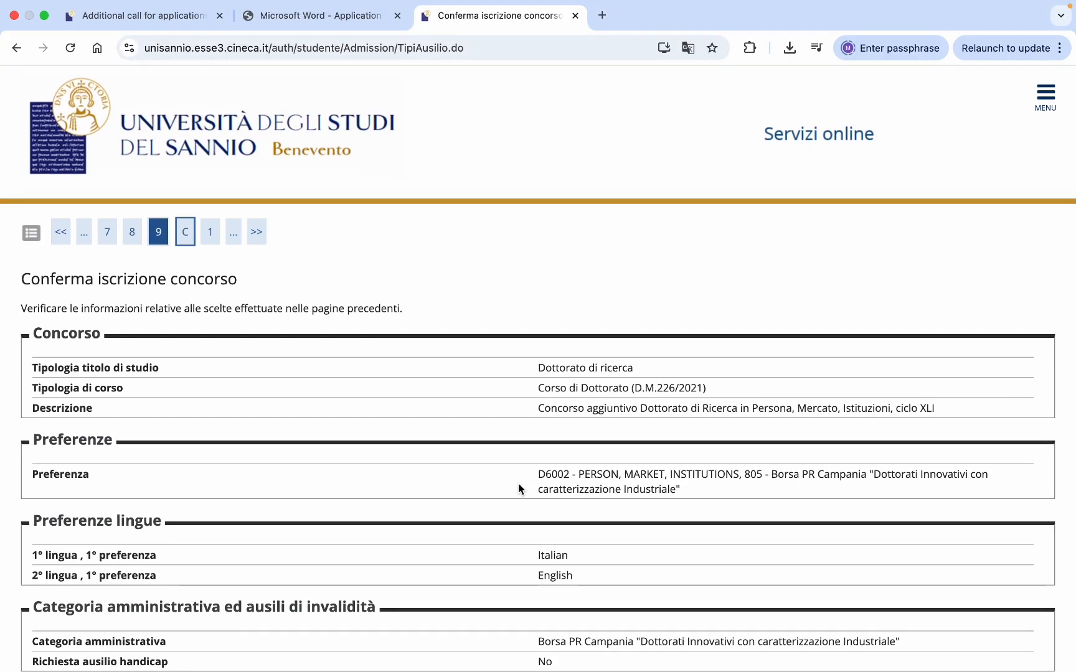
scroll(518, 483, "down", 3)
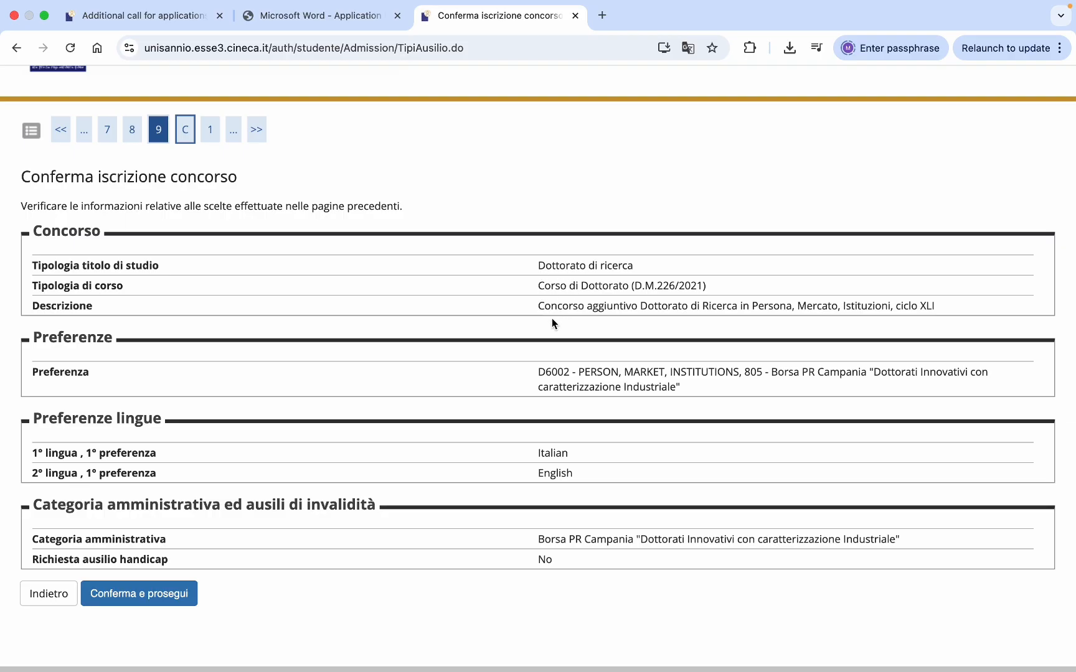
scroll(570, 337, "down", 2)
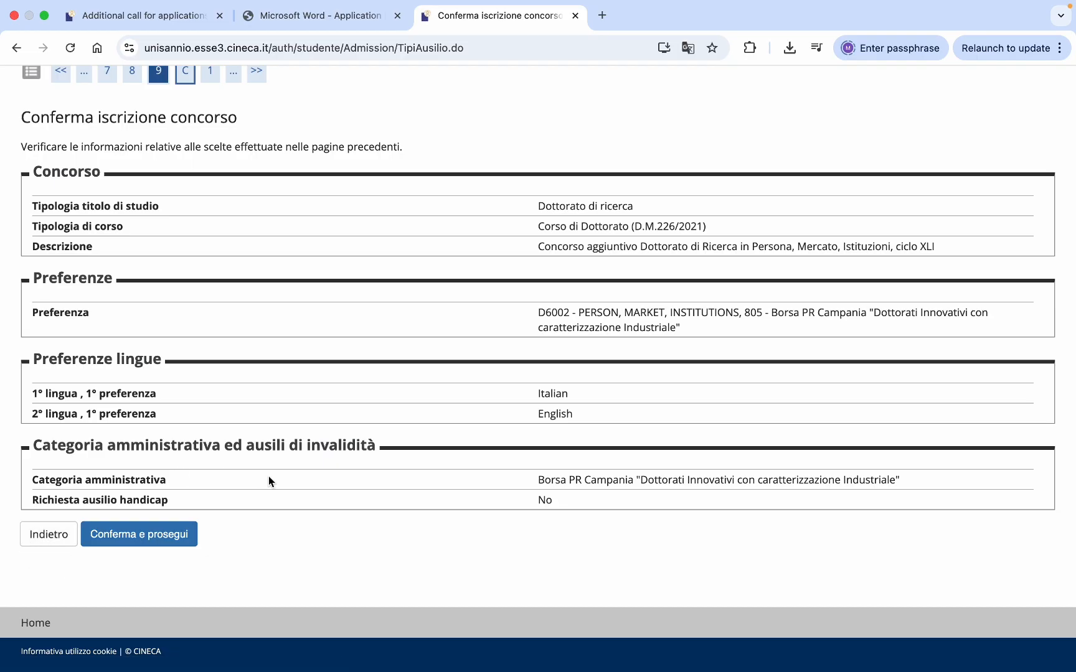
left_click(165, 543)
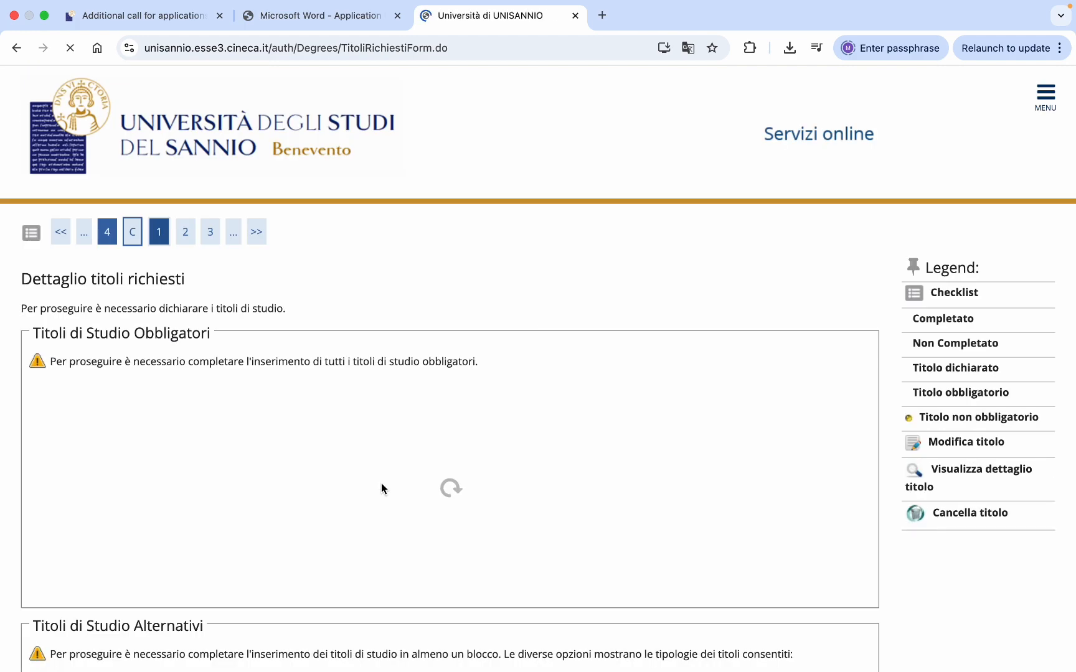
- Review the required title options, highlighting the Opzione 1, 2 and 3 headings
scroll(488, 468, "down", 3)
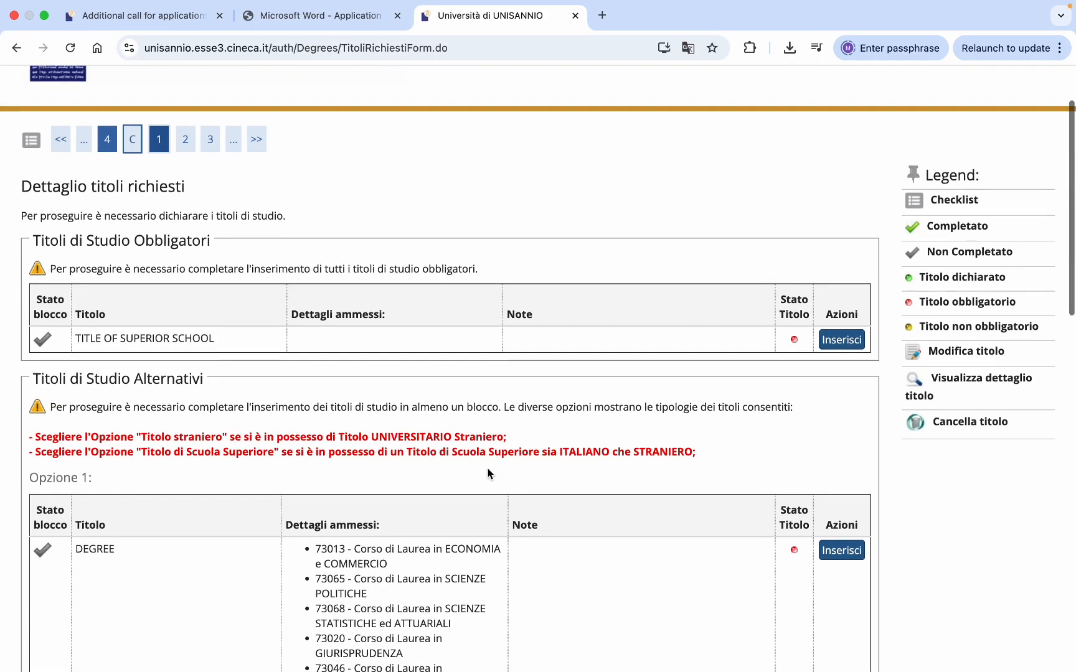
scroll(487, 468, "down", 6)
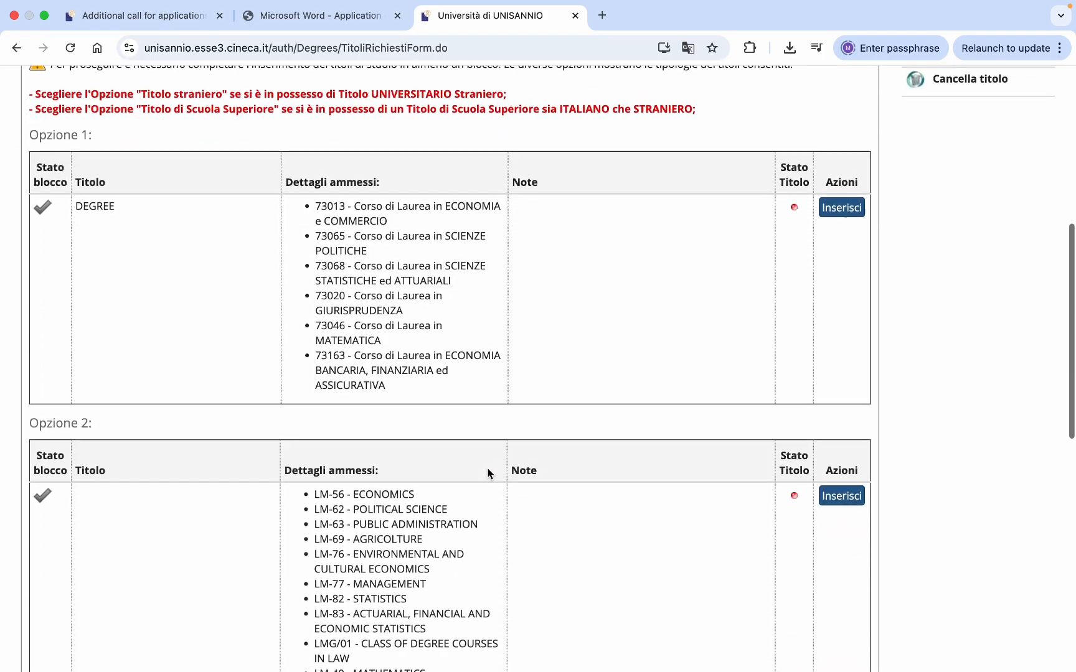
scroll(488, 472, "down", 10)
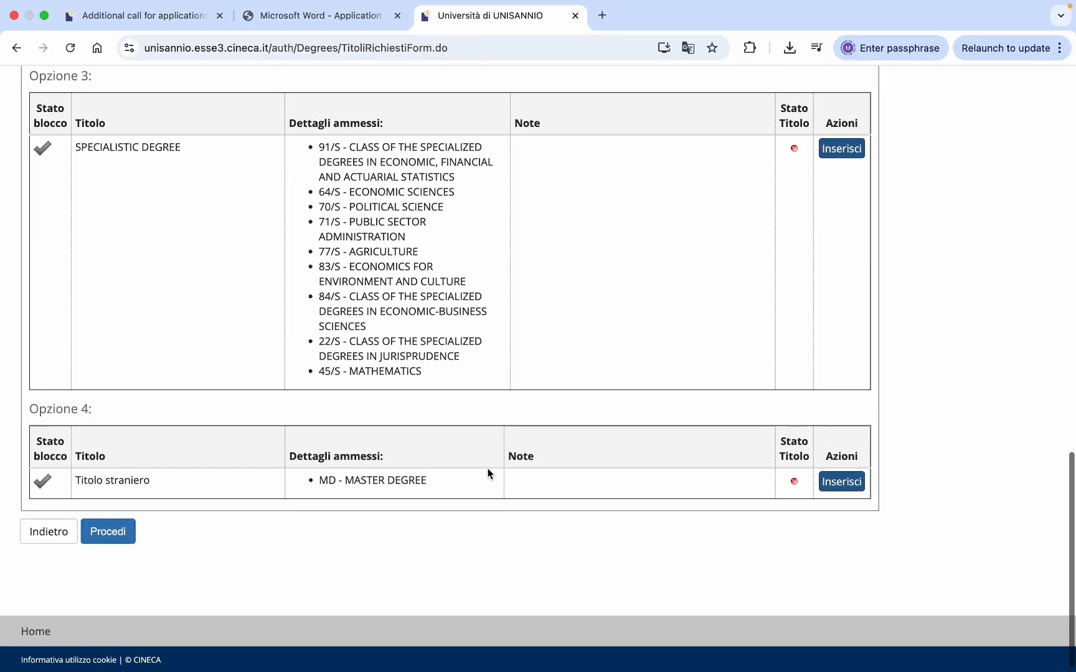
scroll(488, 473, "up", 9)
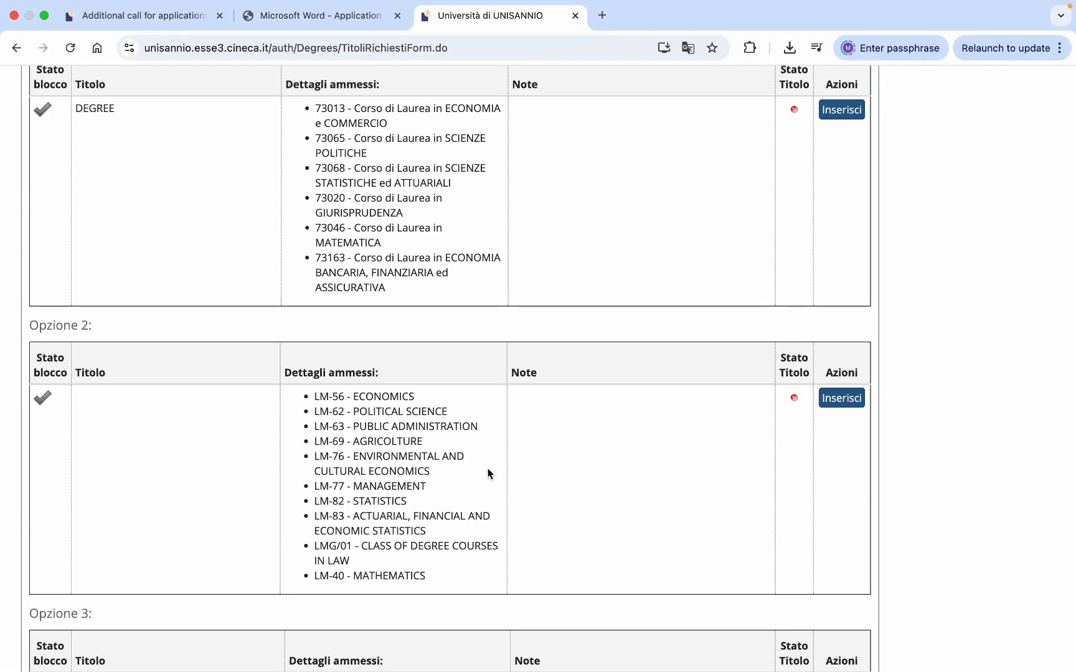
scroll(488, 468, "up", 9)
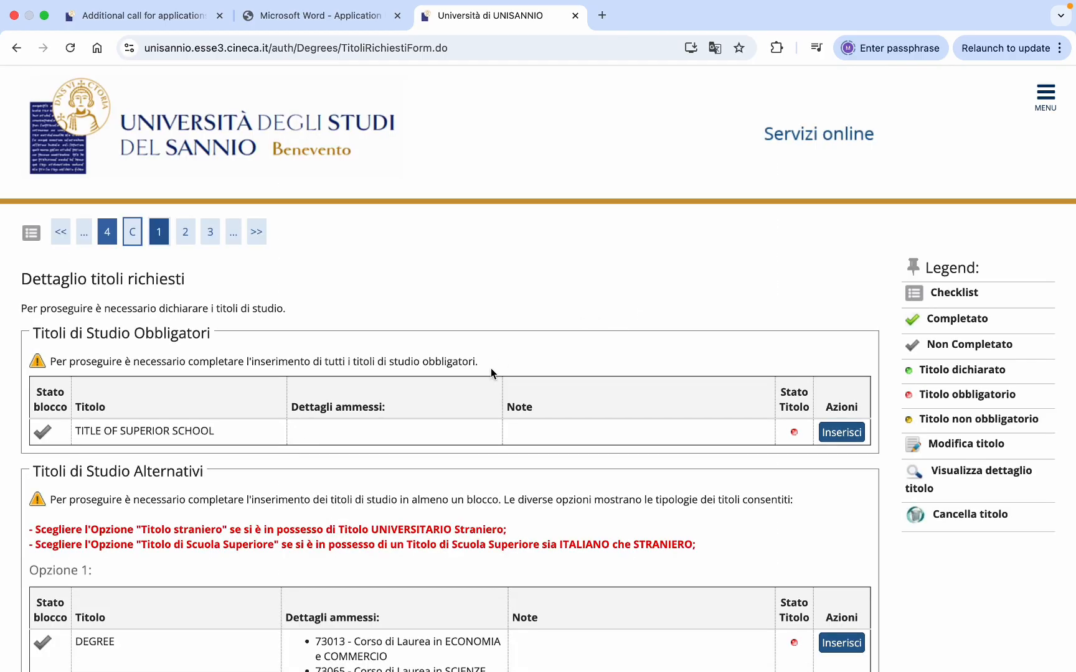
scroll(491, 372, "down", 2)
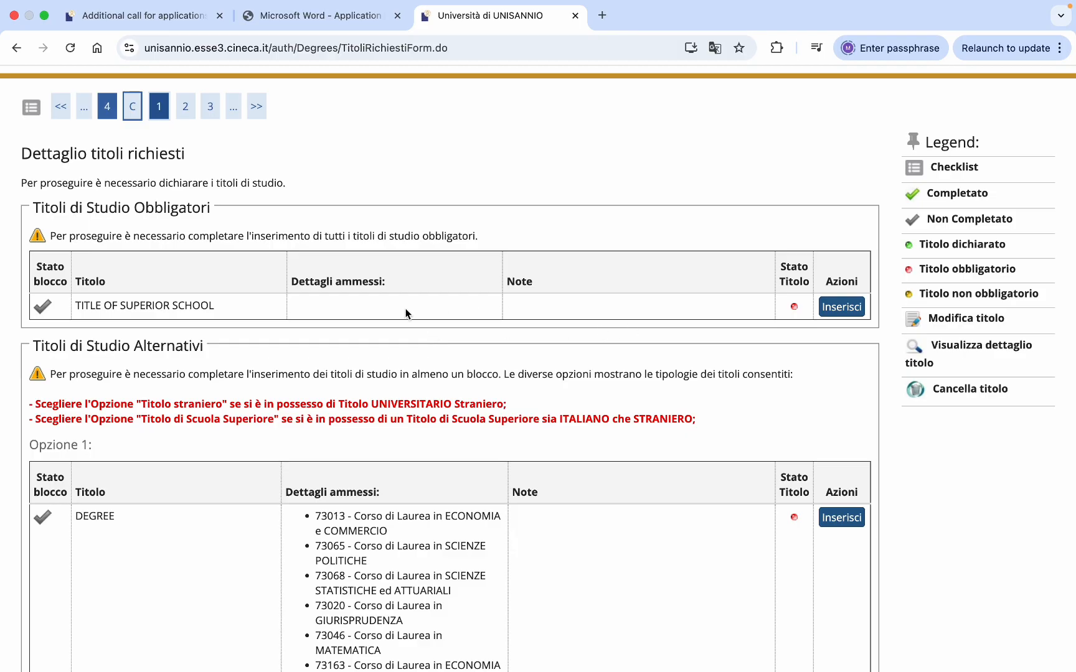
scroll(406, 313, "down", 1)
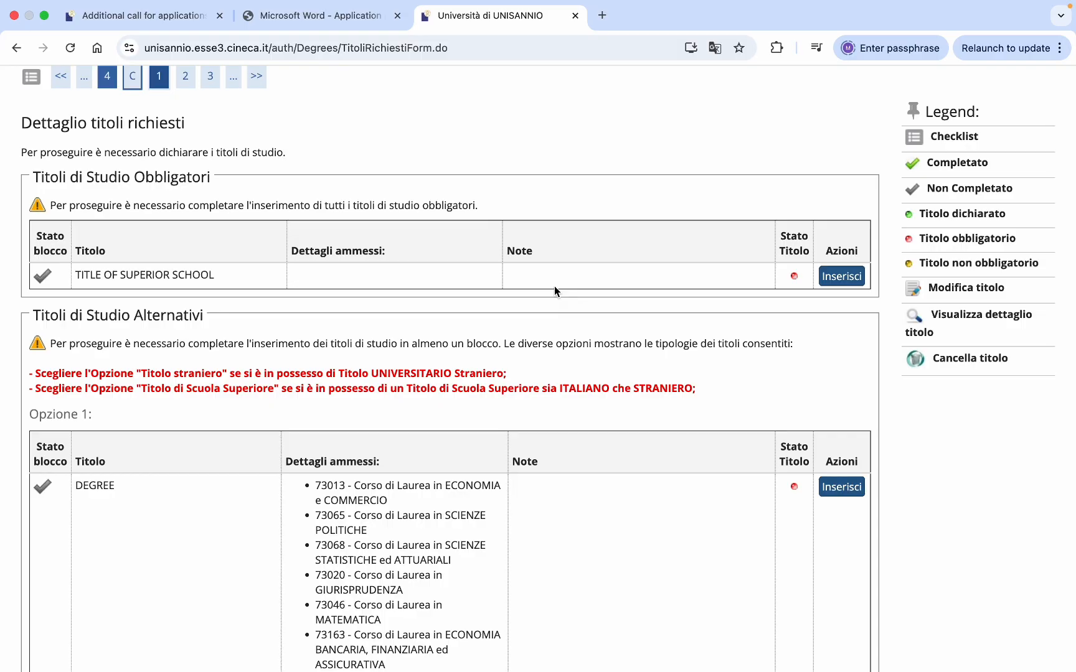
scroll(625, 304, "down", 7)
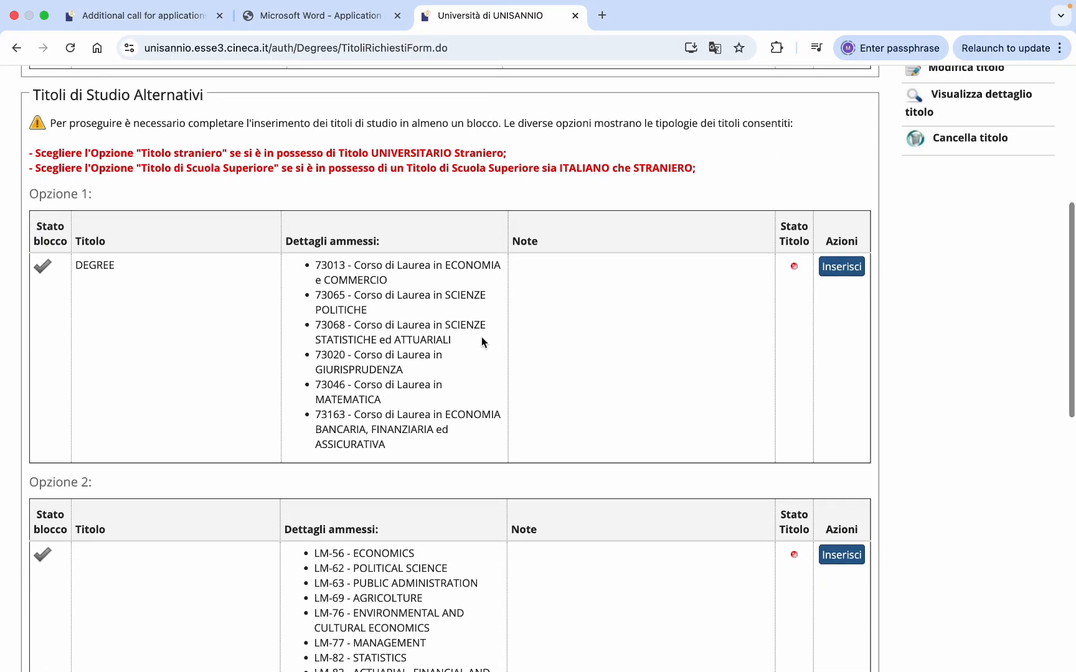
scroll(482, 337, "down", 7)
scroll(481, 343, "up", 7)
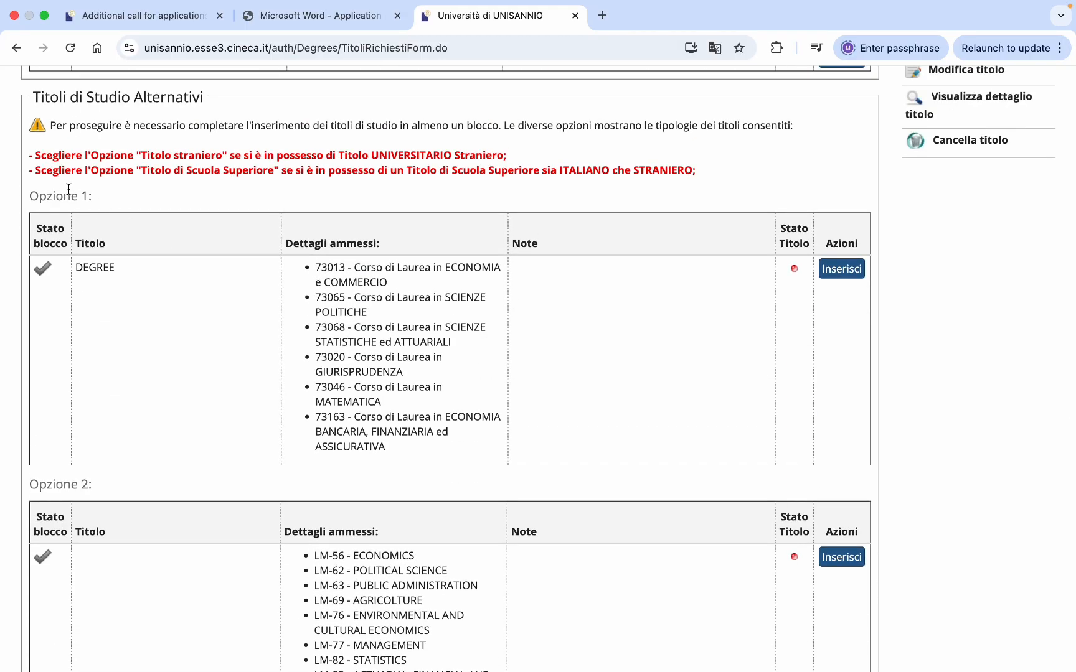
triple_click(58, 193)
left_click(47, 493)
triple_click(50, 487)
scroll(51, 487, "down", 9)
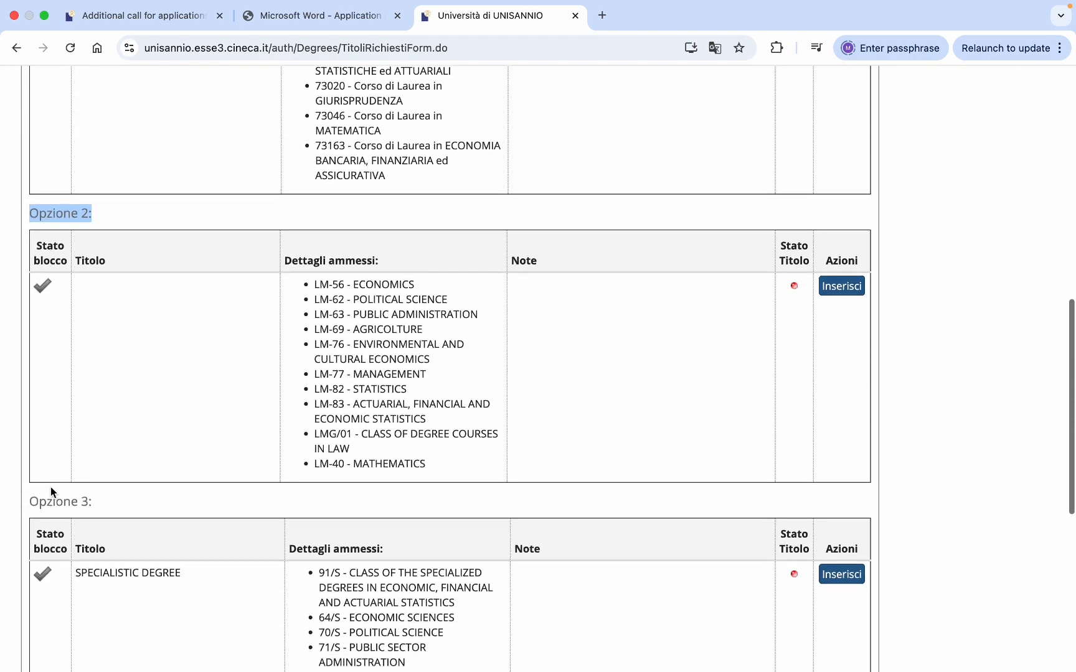
double_click(47, 490)
left_click(46, 490)
- Scroll through the options and highlight the Opzione 4 heading
scroll(181, 468, "up", 6)
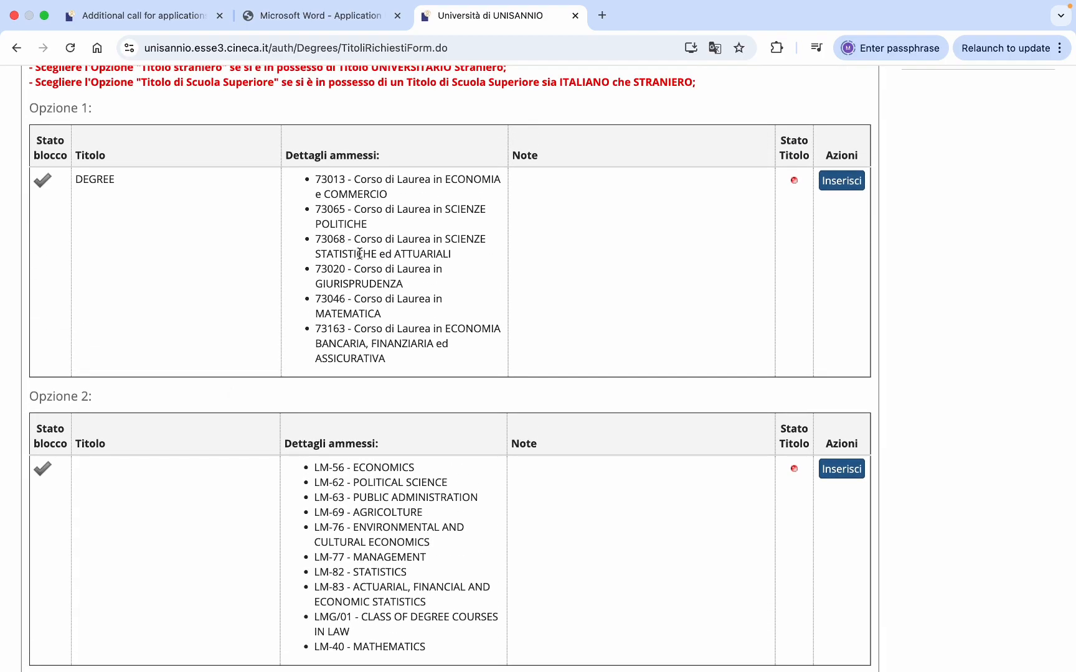
scroll(392, 302, "down", 4)
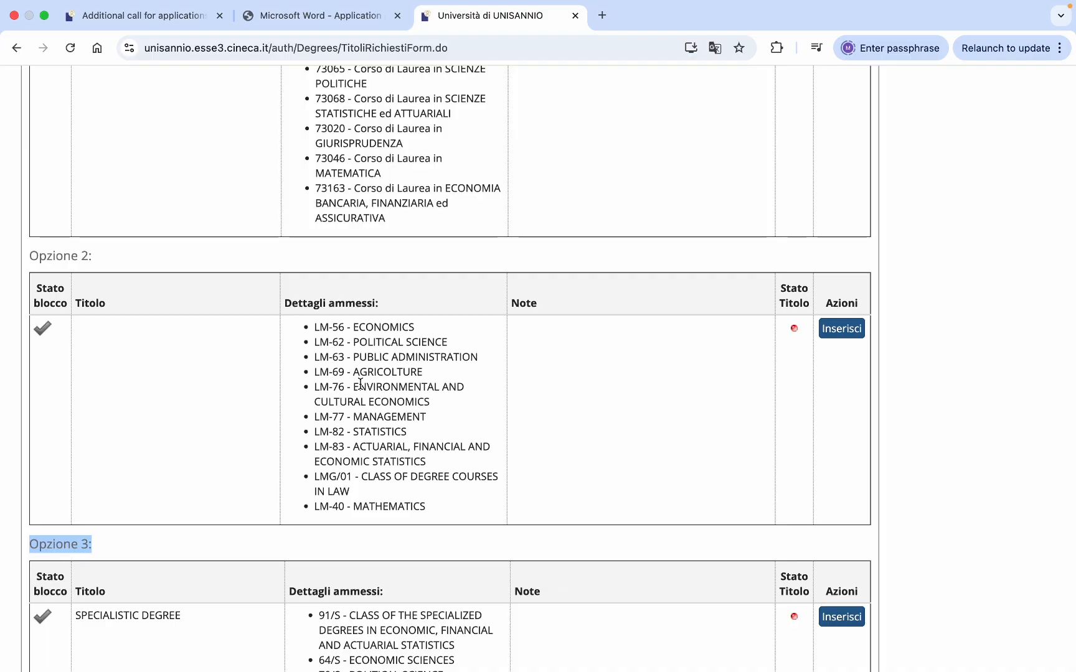
scroll(370, 420, "down", 6)
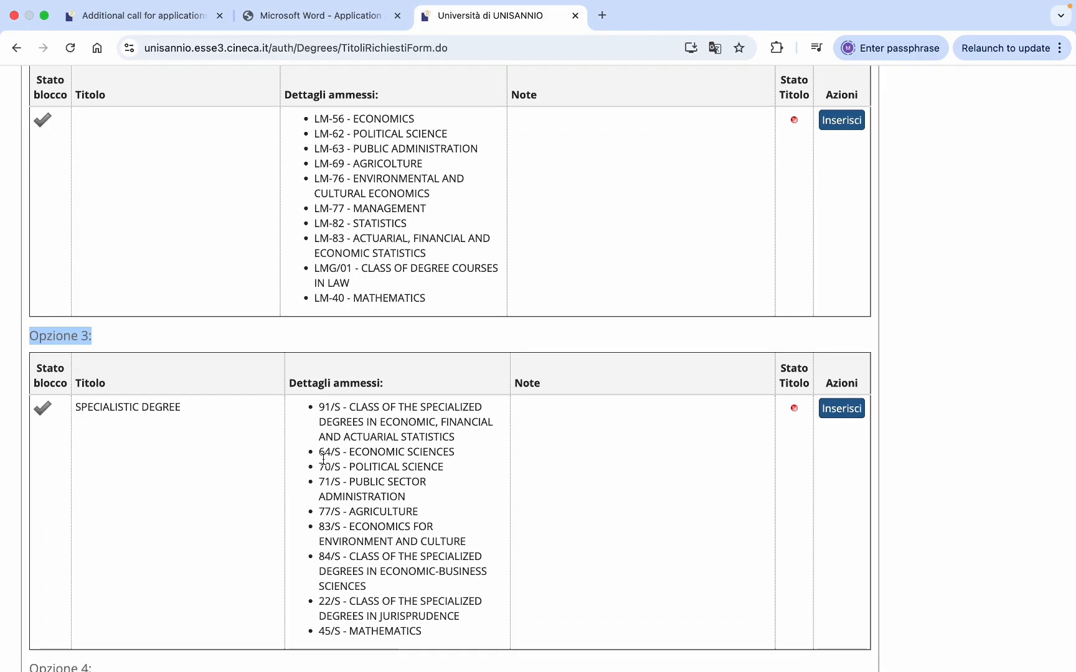
scroll(323, 458, "down", 1)
scroll(323, 459, "up", 8)
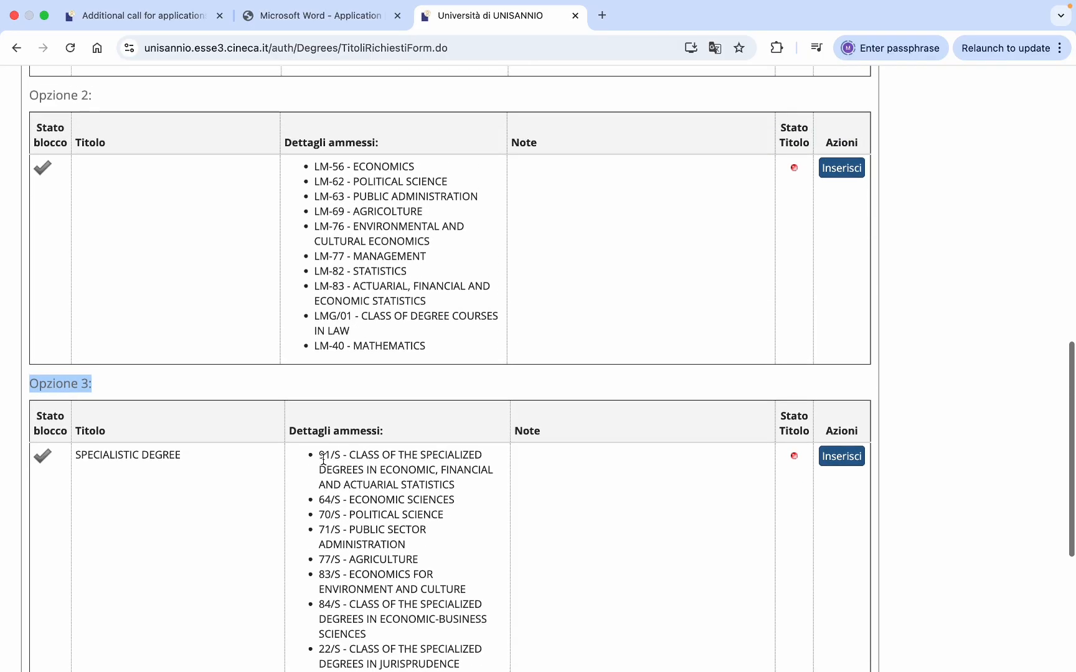
scroll(323, 459, "up", 4)
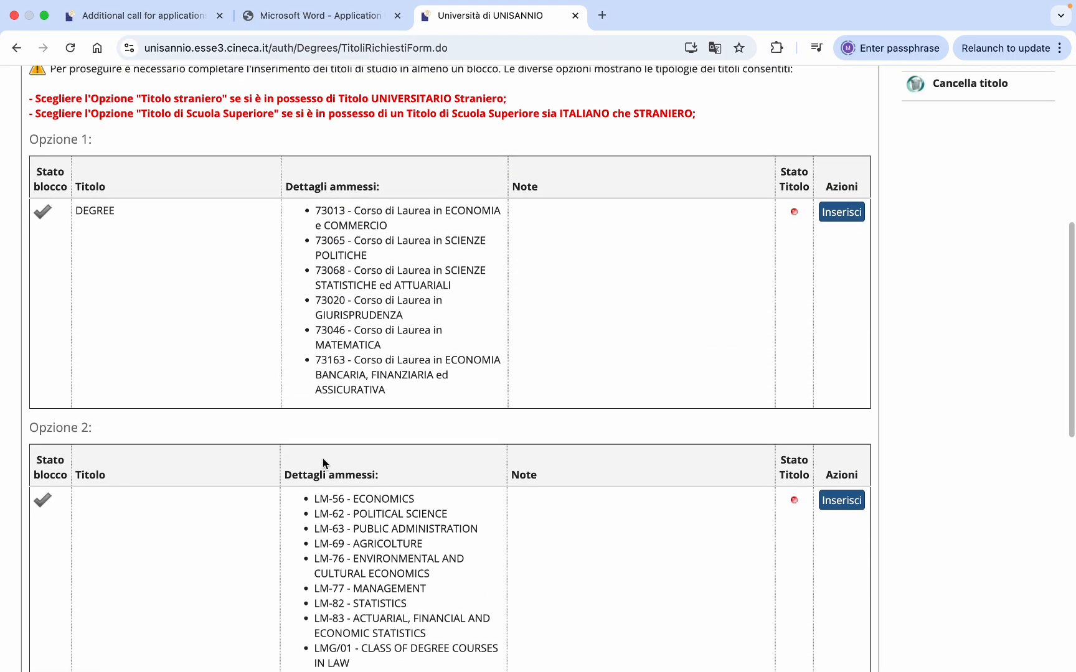
scroll(323, 461, "down", 2)
scroll(323, 462, "down", 15)
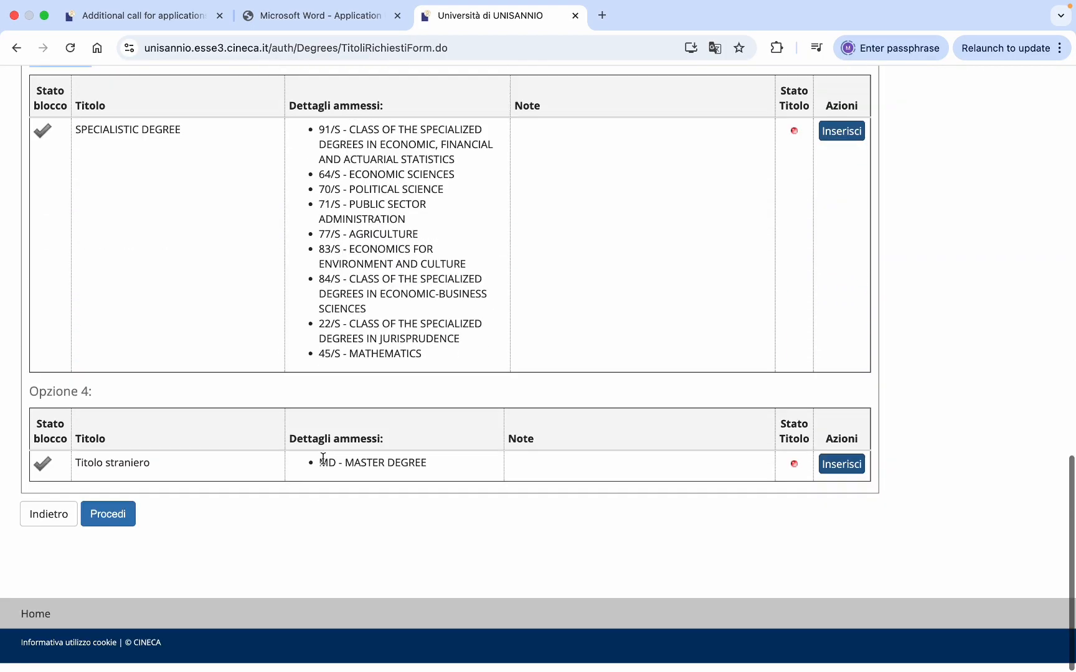
triple_click(41, 400)
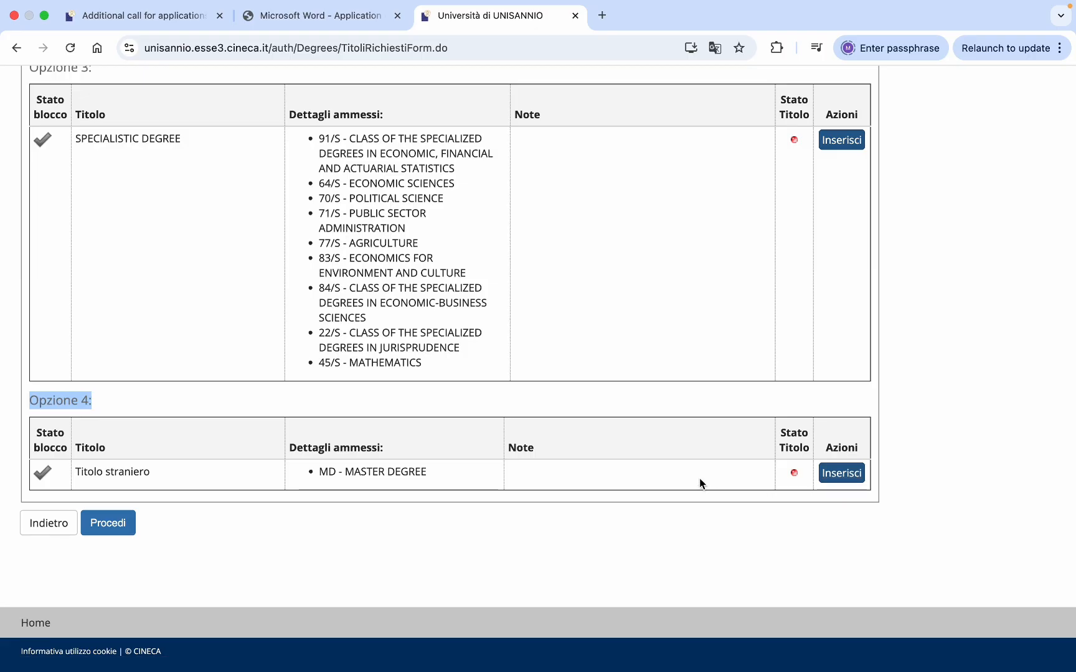
scroll(699, 478, "up", 20)
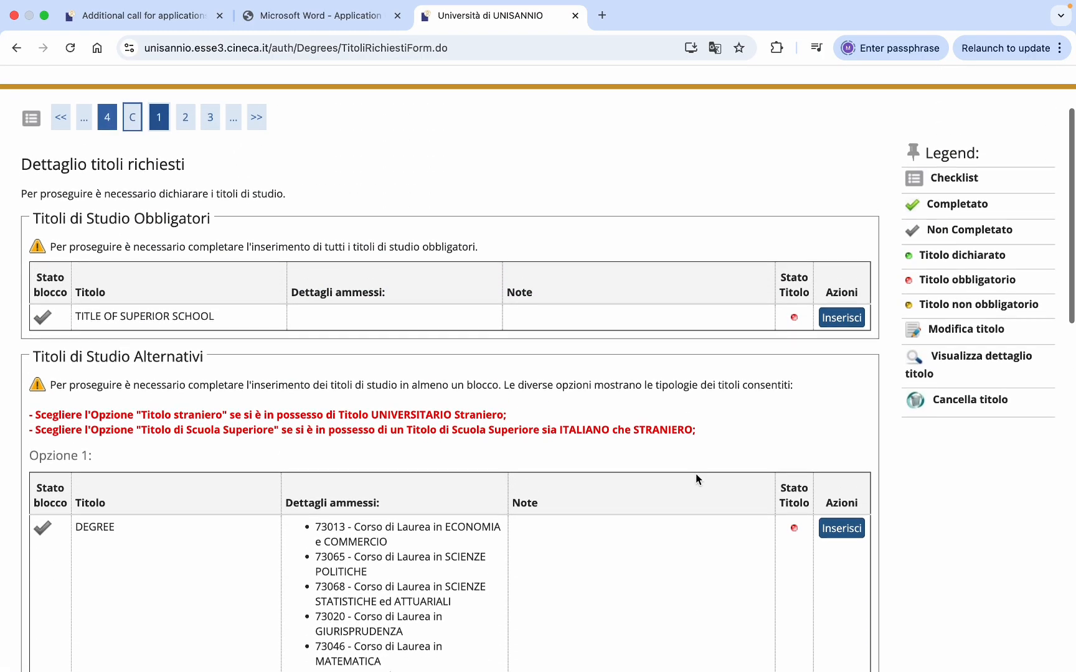
- Declare the superior school title as a foreign diploma obtained at a foreign institute
left_click(838, 323)
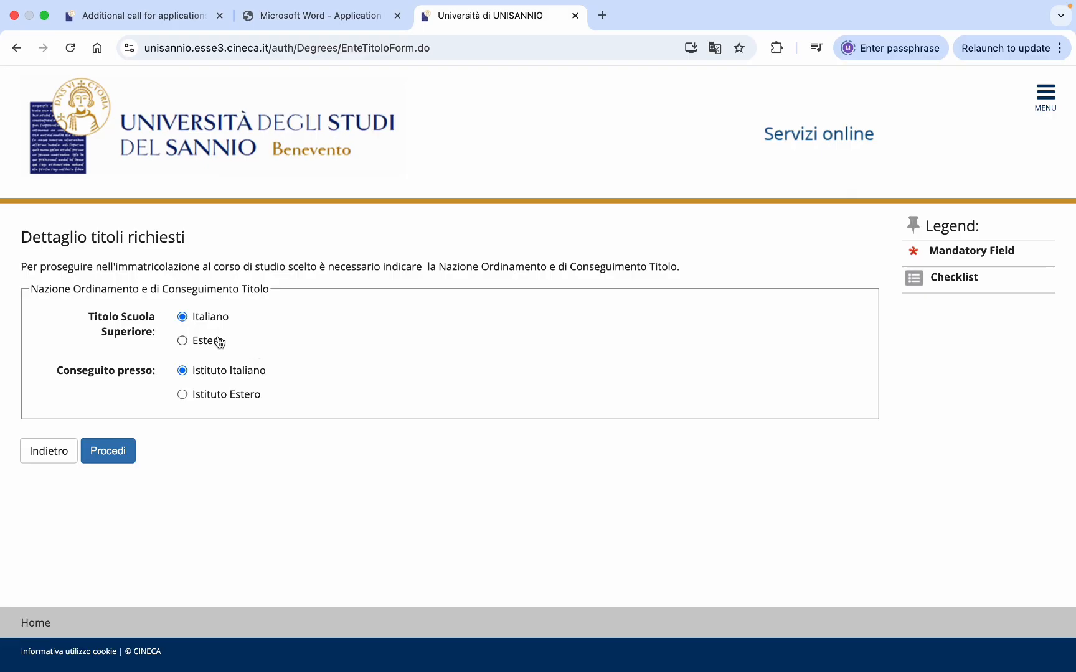
left_click(182, 340)
left_click(182, 395)
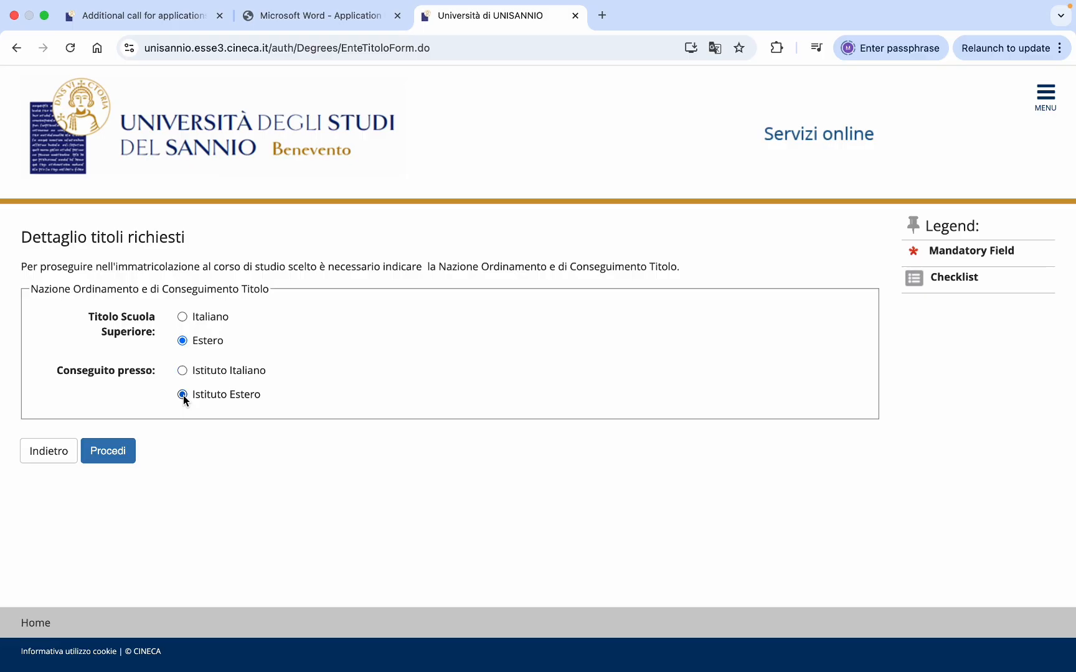
left_click(111, 459)
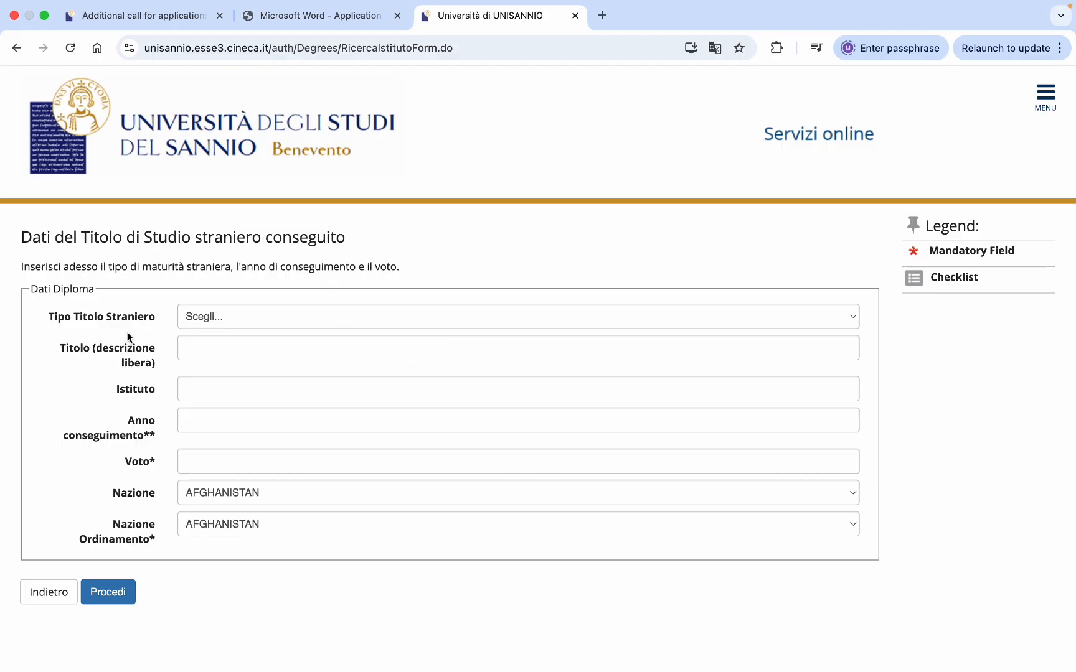
- Set the type to General Certificate of Secondary Education, title 'Higher Secondary School Certificate', year 2014
left_click(330, 322)
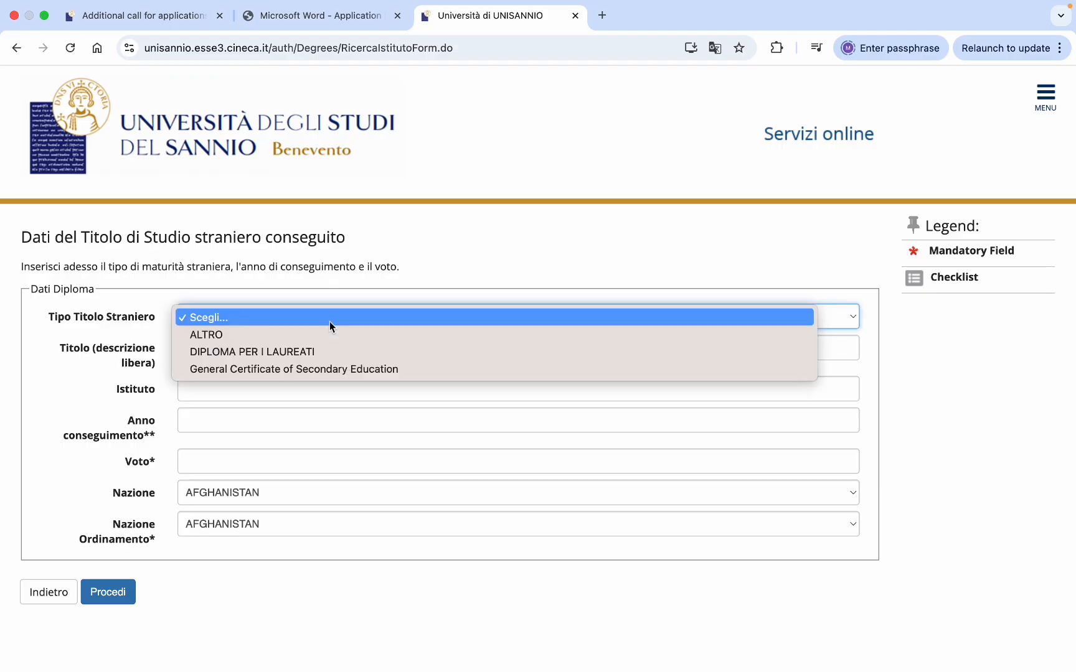
left_click(283, 370)
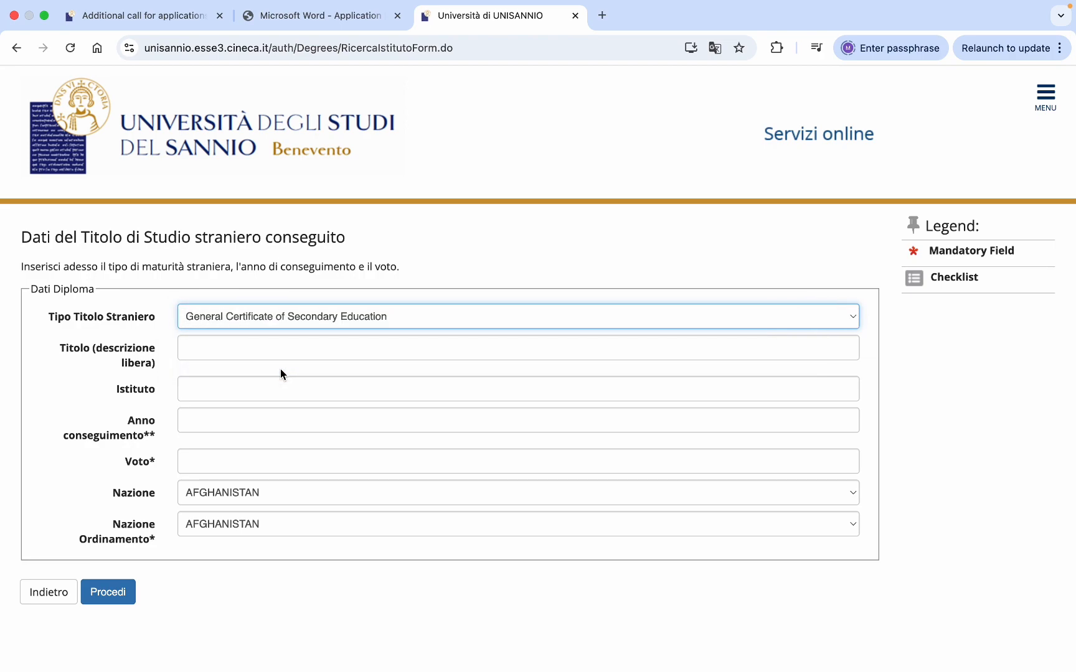
left_click(259, 350)
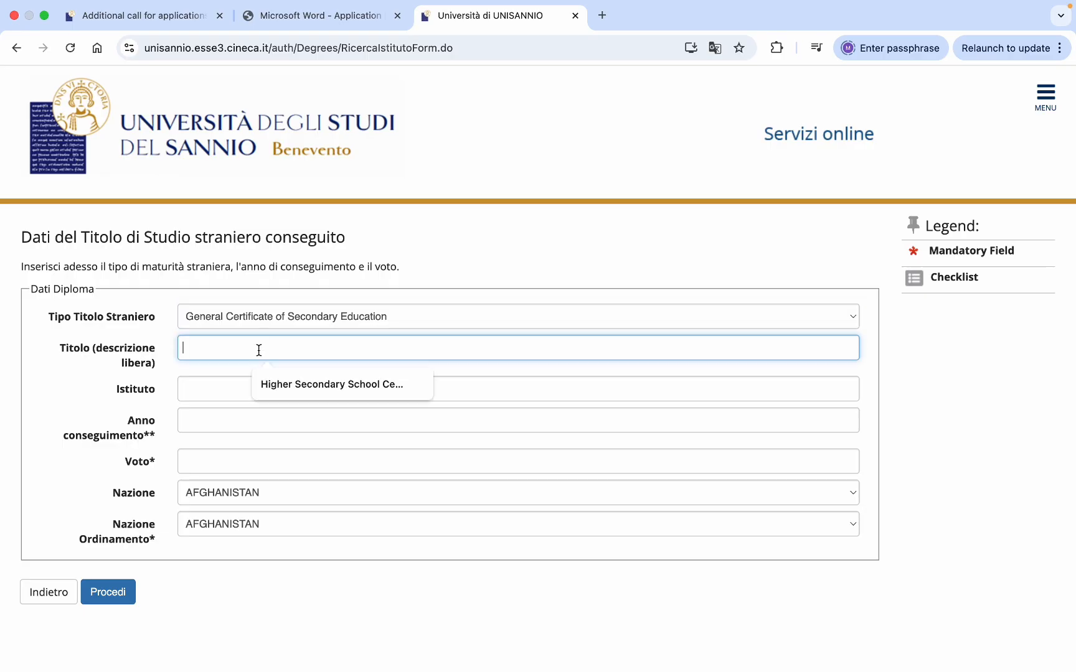
left_click(287, 382)
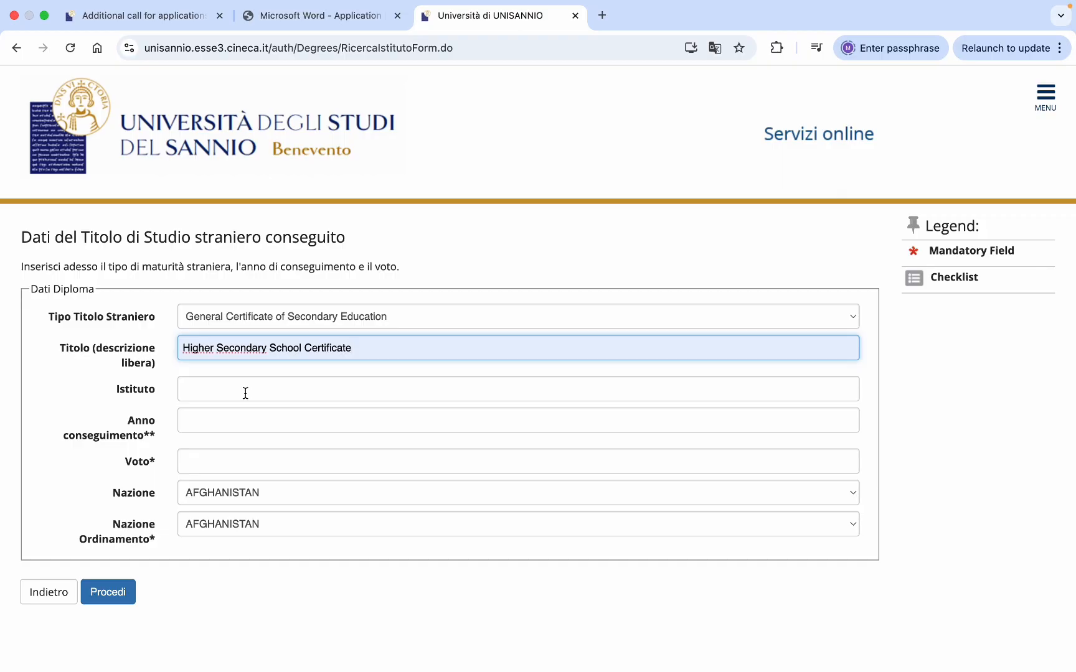
left_click(214, 421)
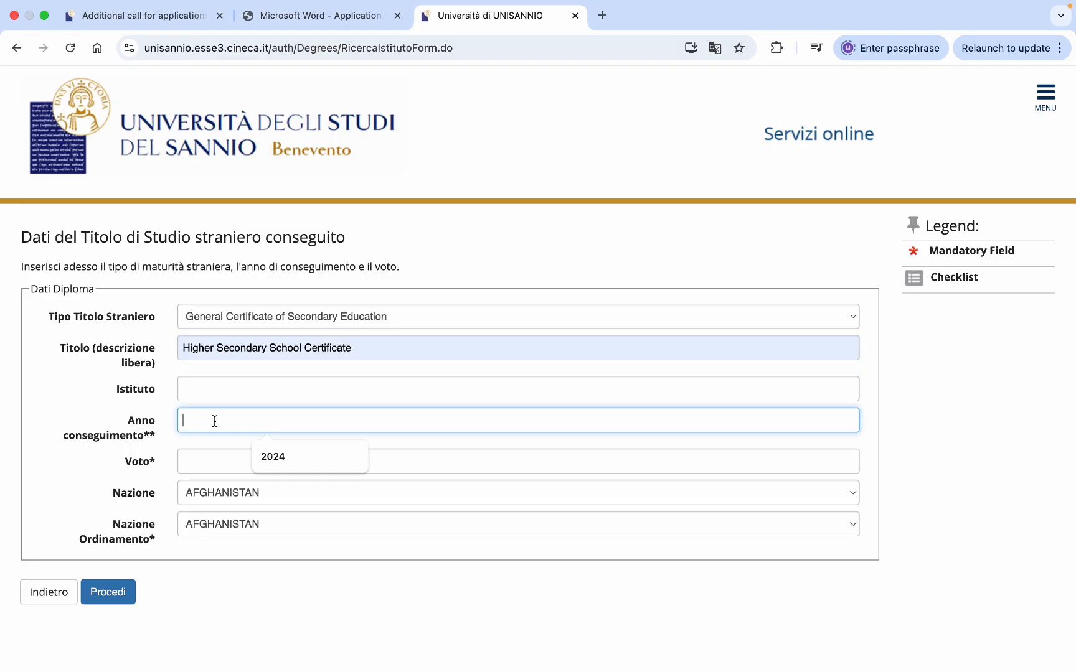
type("2014")
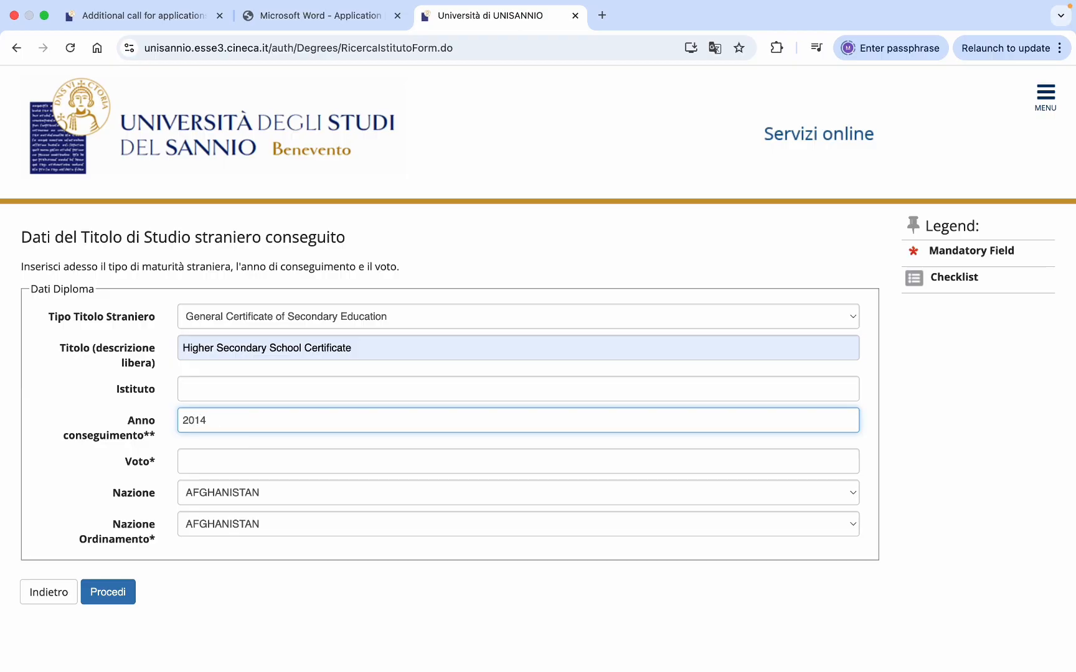
- Enter grade 870/1100, set both country fields to Pakistan, and save the certificate
left_click(267, 466)
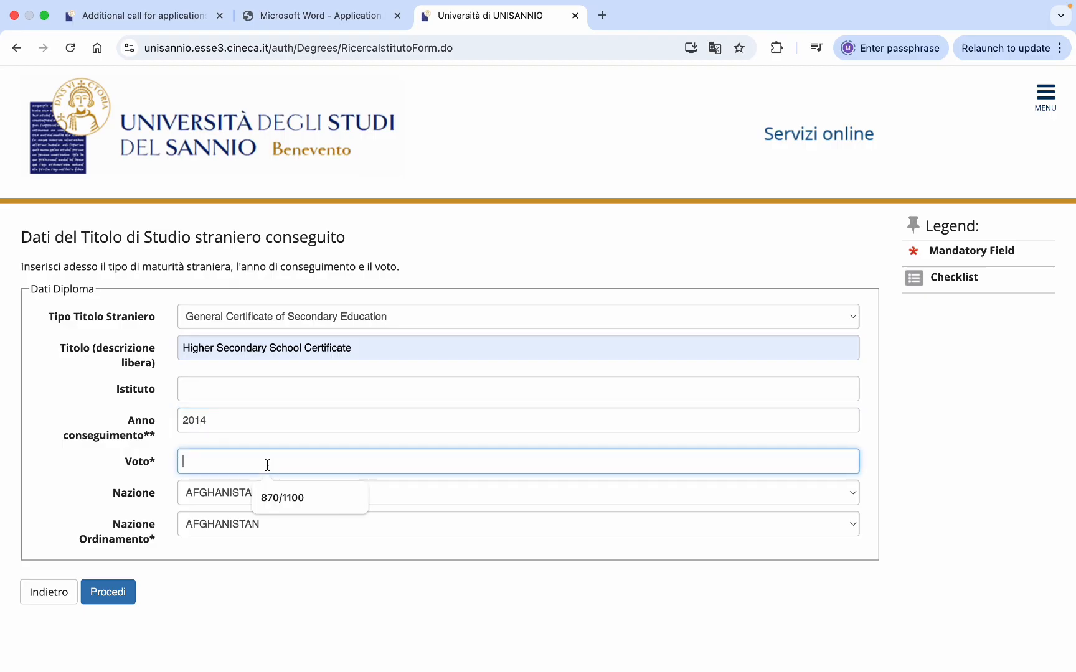
left_click(286, 495)
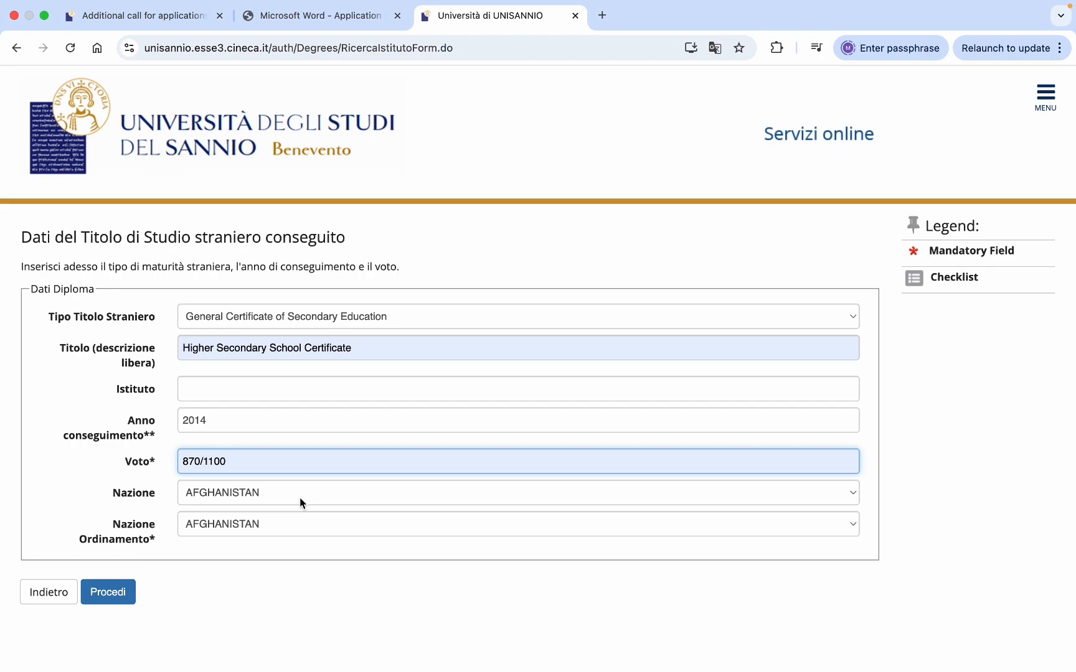
left_click(299, 498)
key("p")
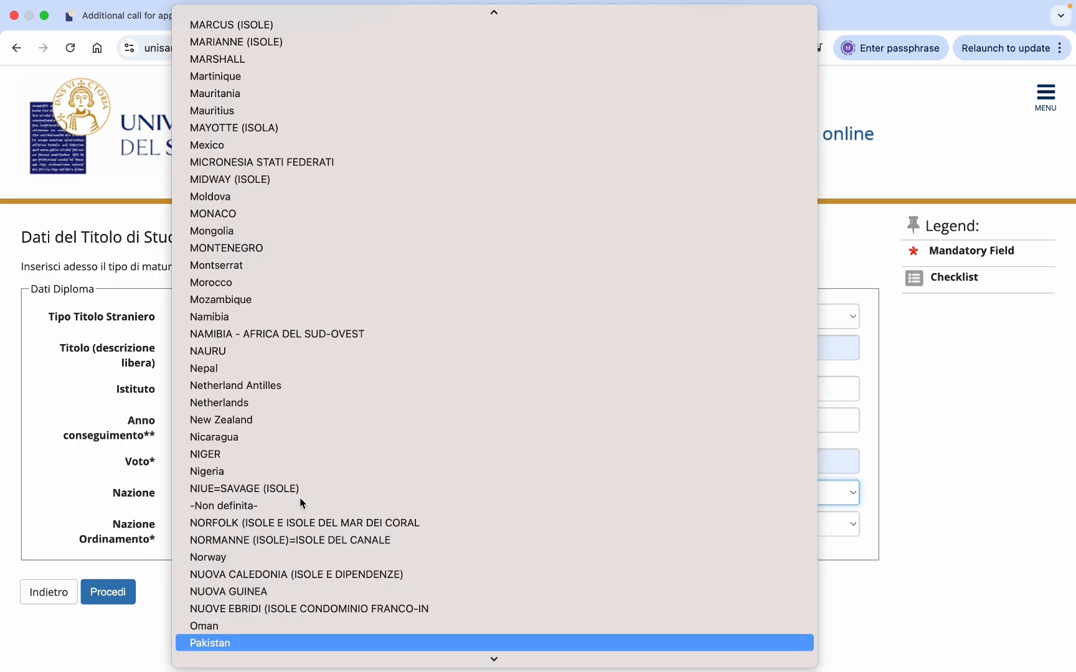
key("Return")
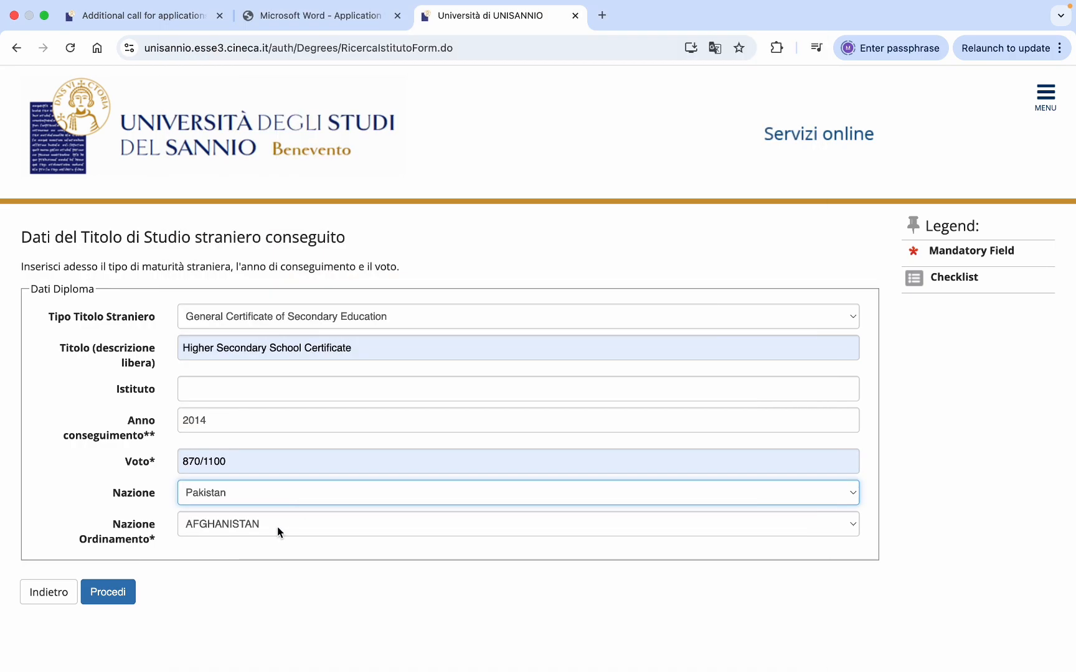
left_click(277, 532)
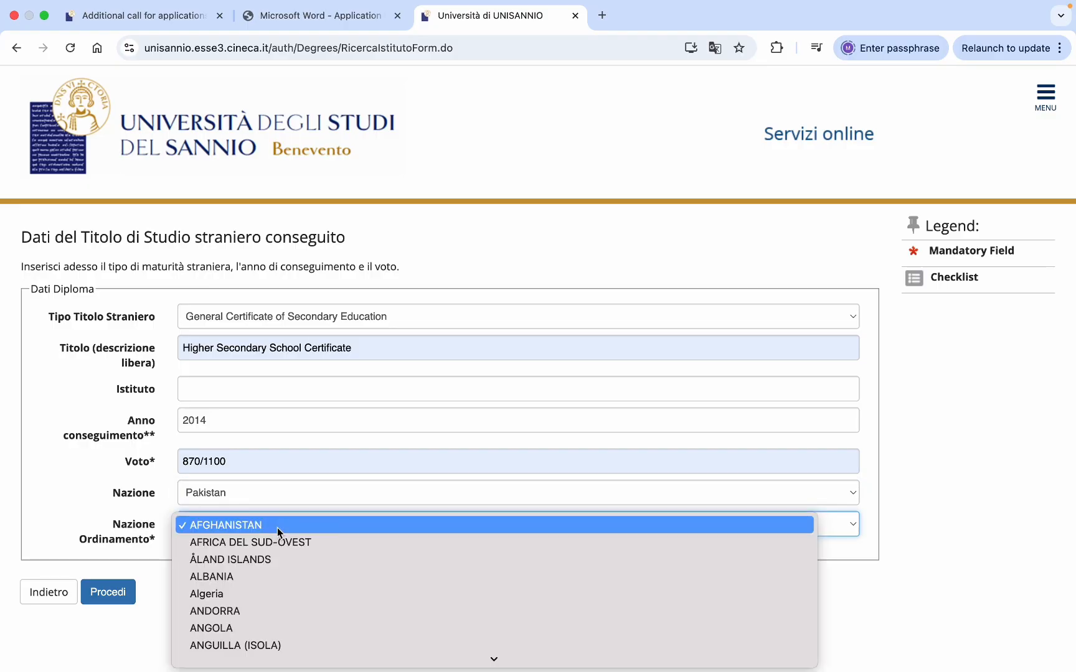
key("p")
key("Return")
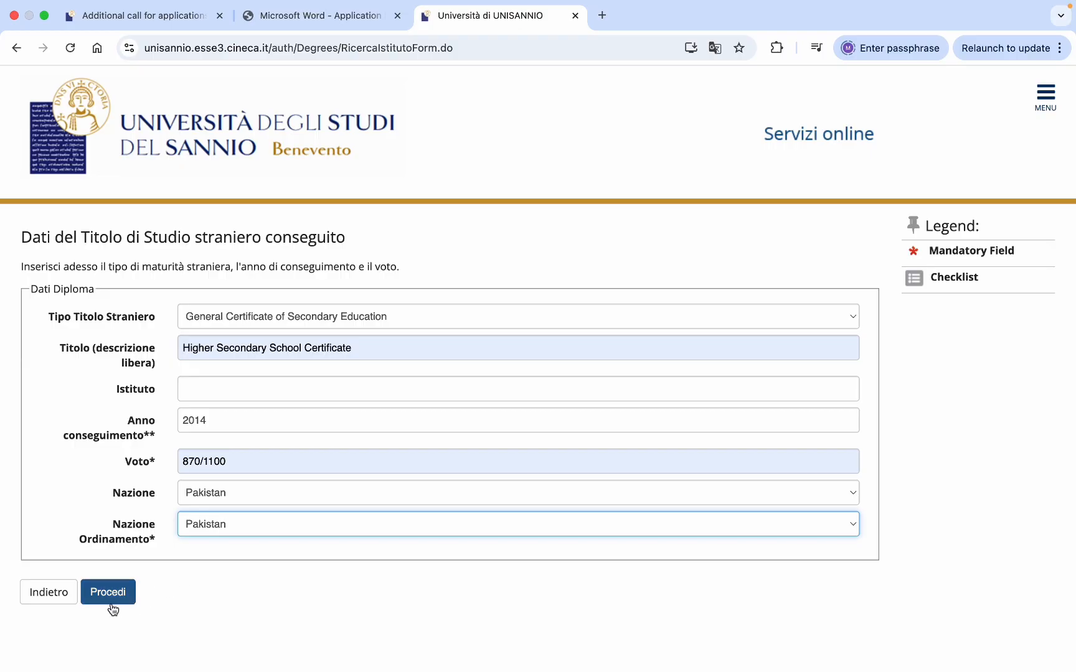
left_click(129, 593)
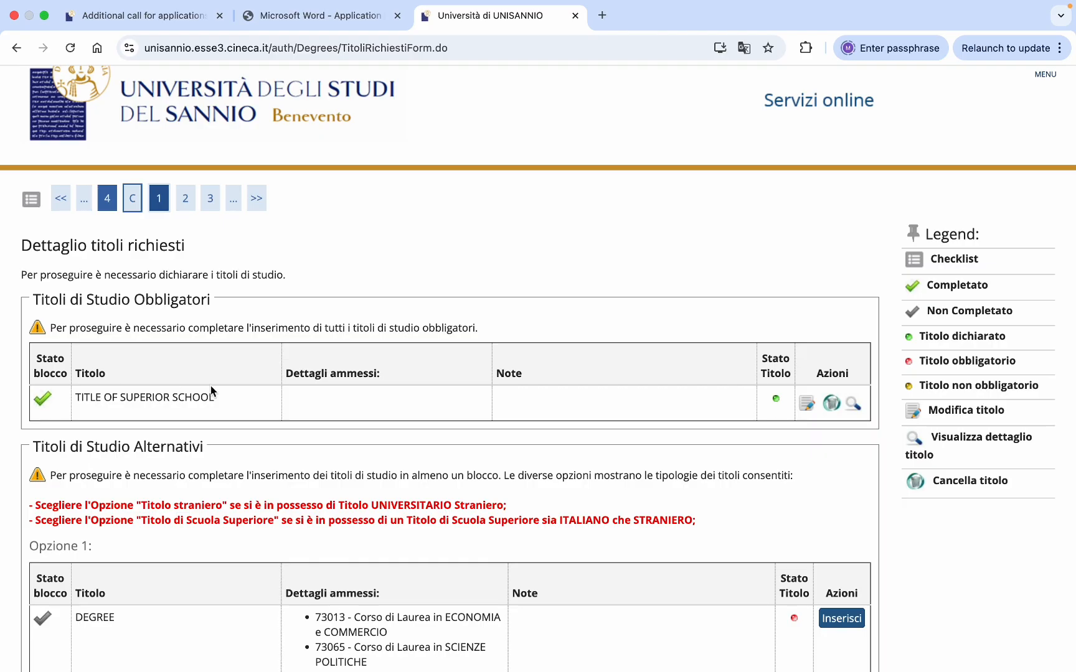
- Begin declaring the Opzione 4 foreign MD - MASTER DEGREE title
scroll(240, 396, "down", 10)
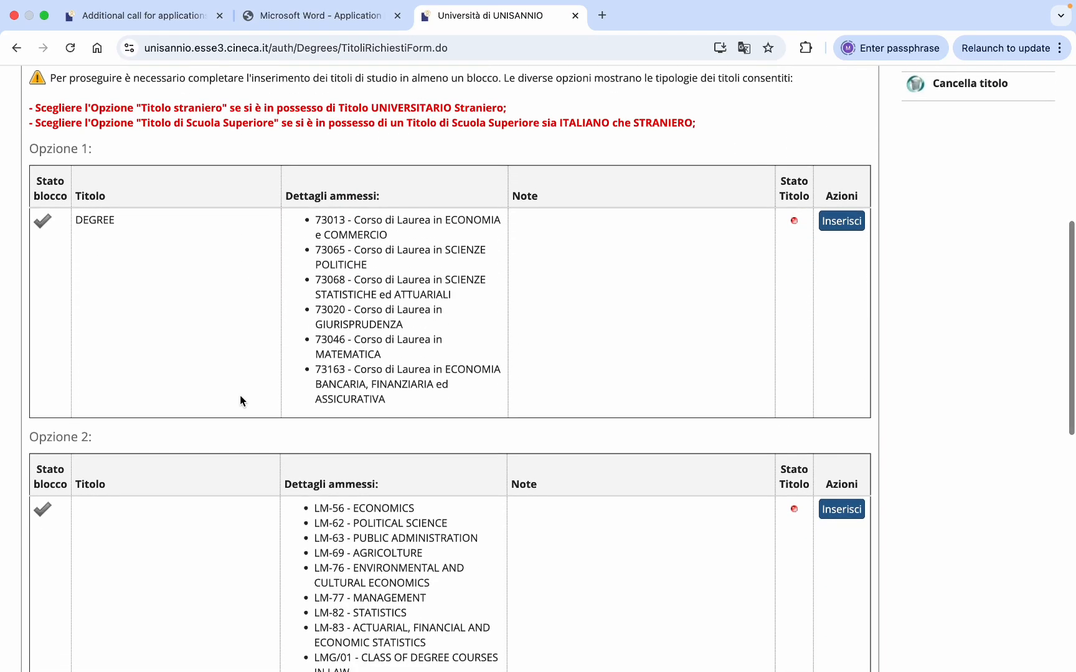
scroll(240, 400, "down", 6)
scroll(240, 400, "up", 8)
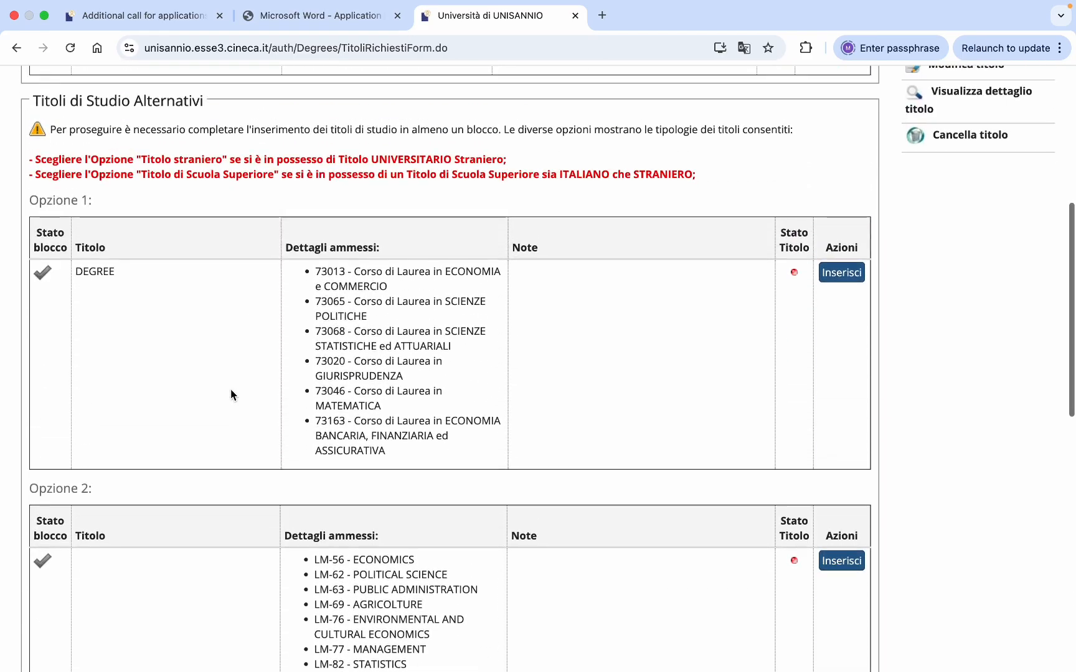
scroll(172, 386, "down", 6)
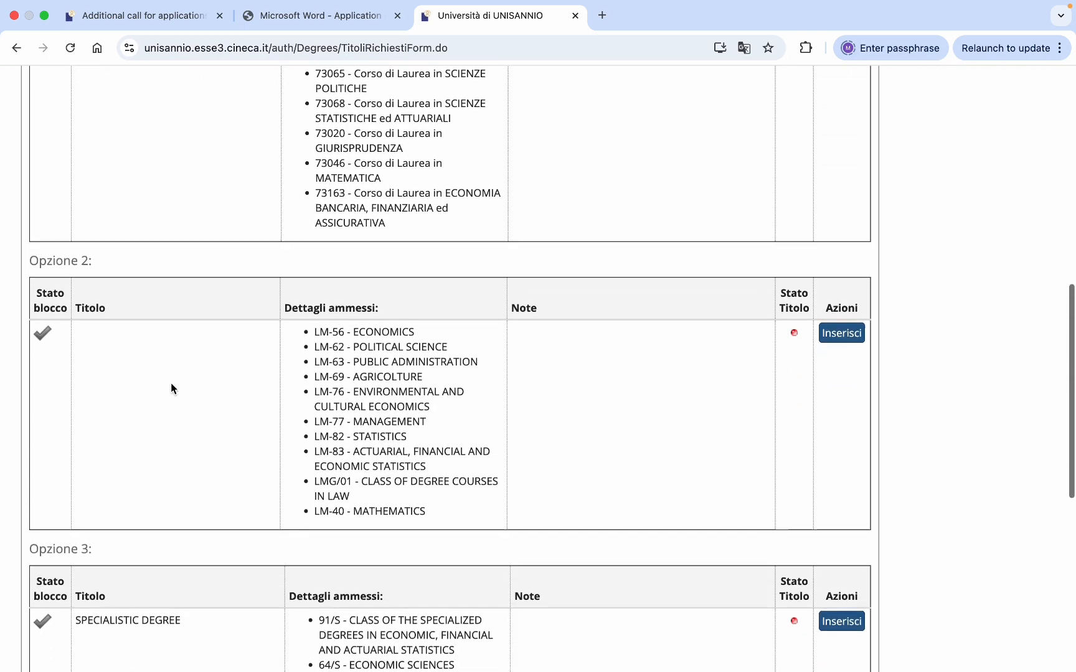
scroll(172, 386, "down", 12)
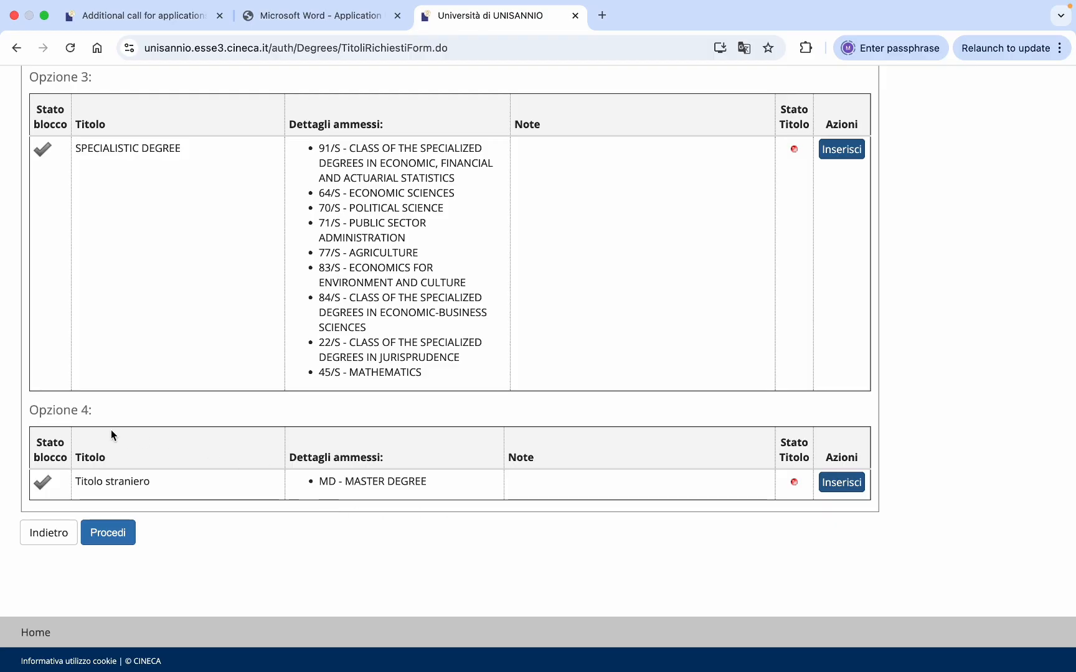
left_click(833, 488)
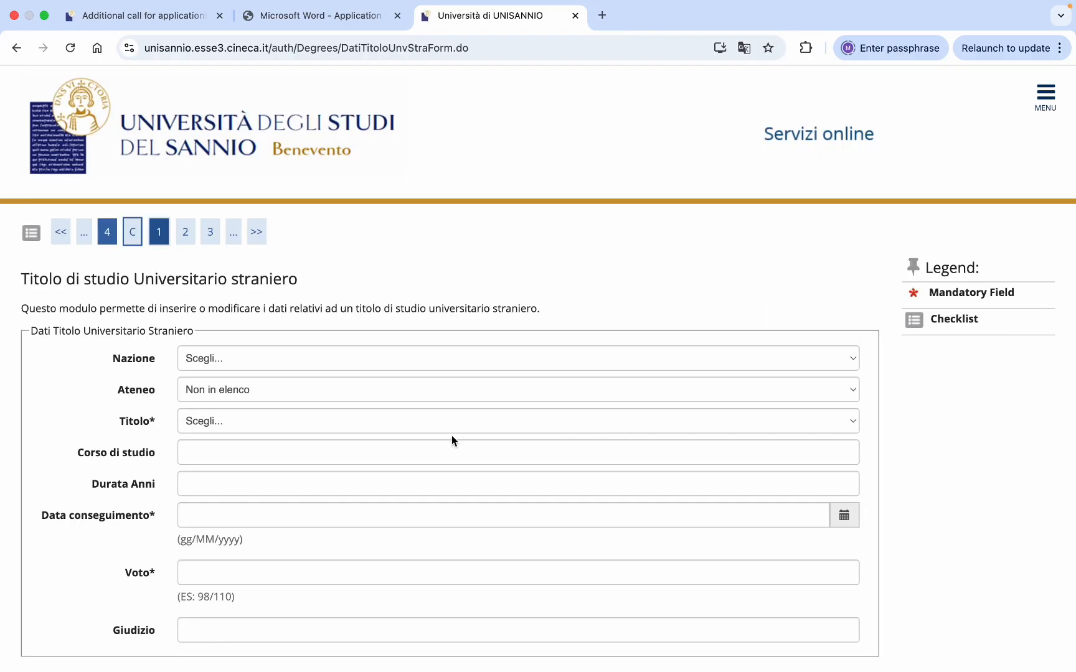
- Set Pakistan, MOHAMMAD ALI JINNAH UNIVERSITY, MASTER DEGREE and the Master of Business Administration course
left_click(505, 362)
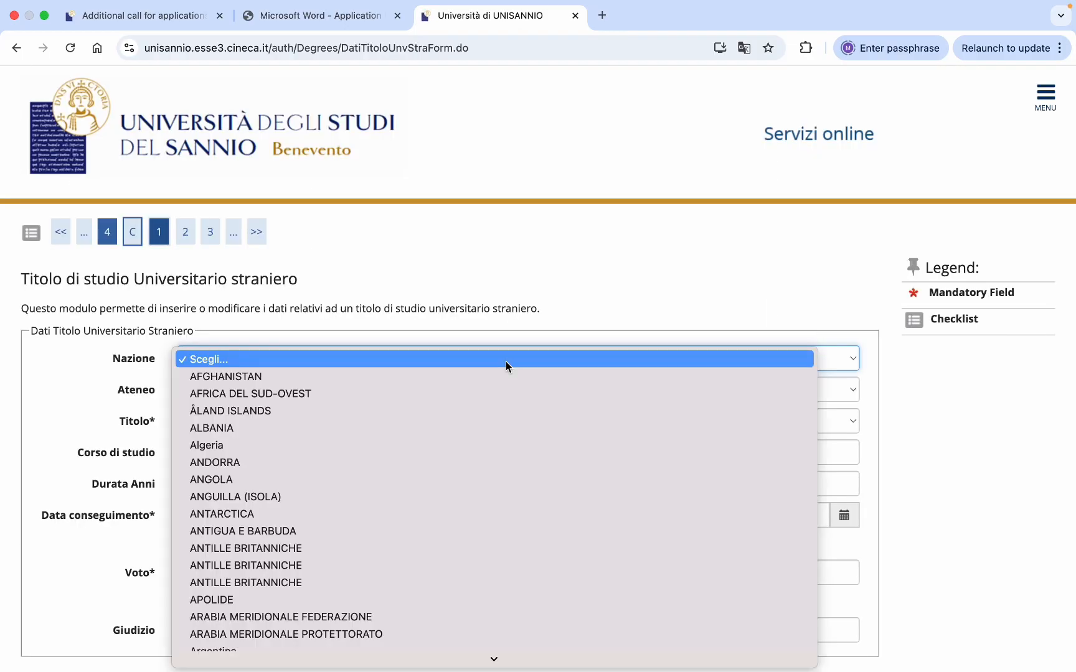
type("pak")
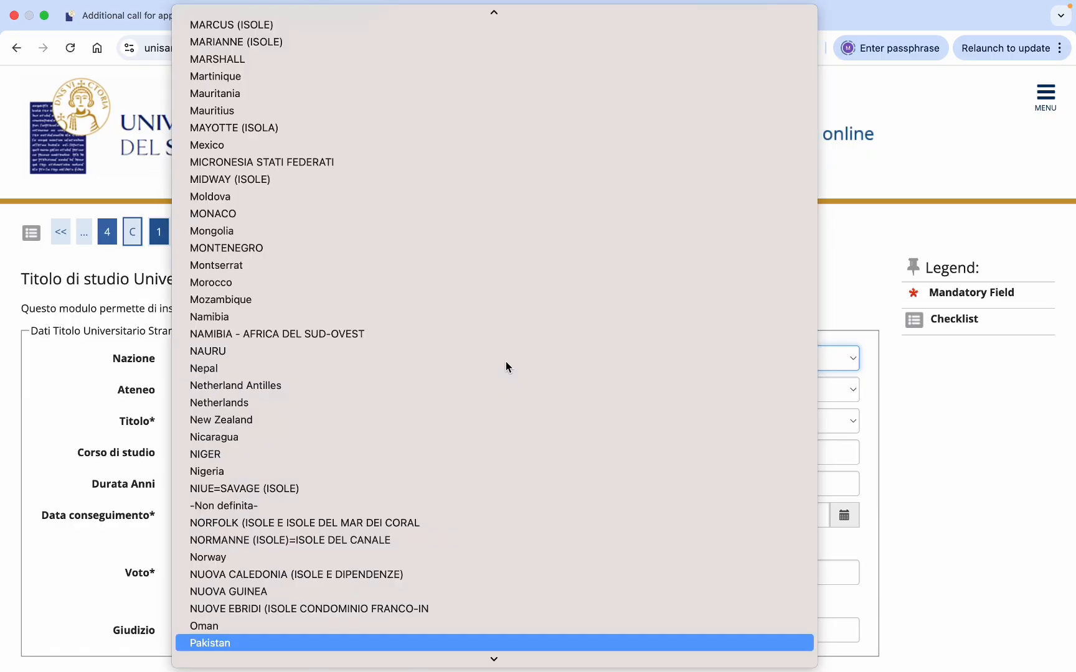
key("Return")
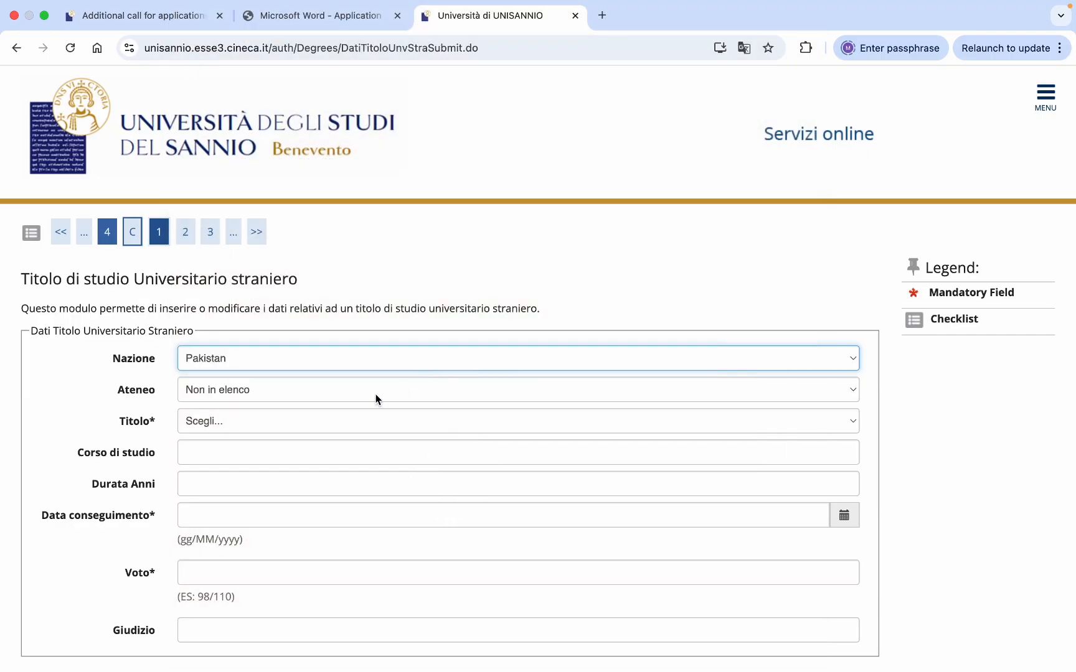
left_click(376, 396)
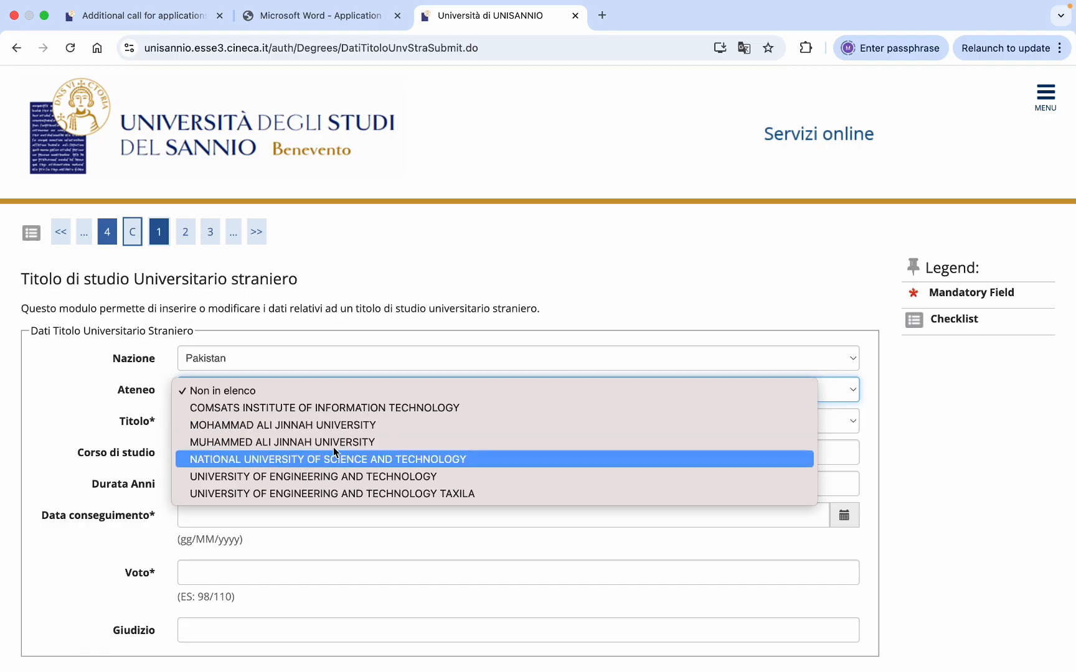
left_click(295, 423)
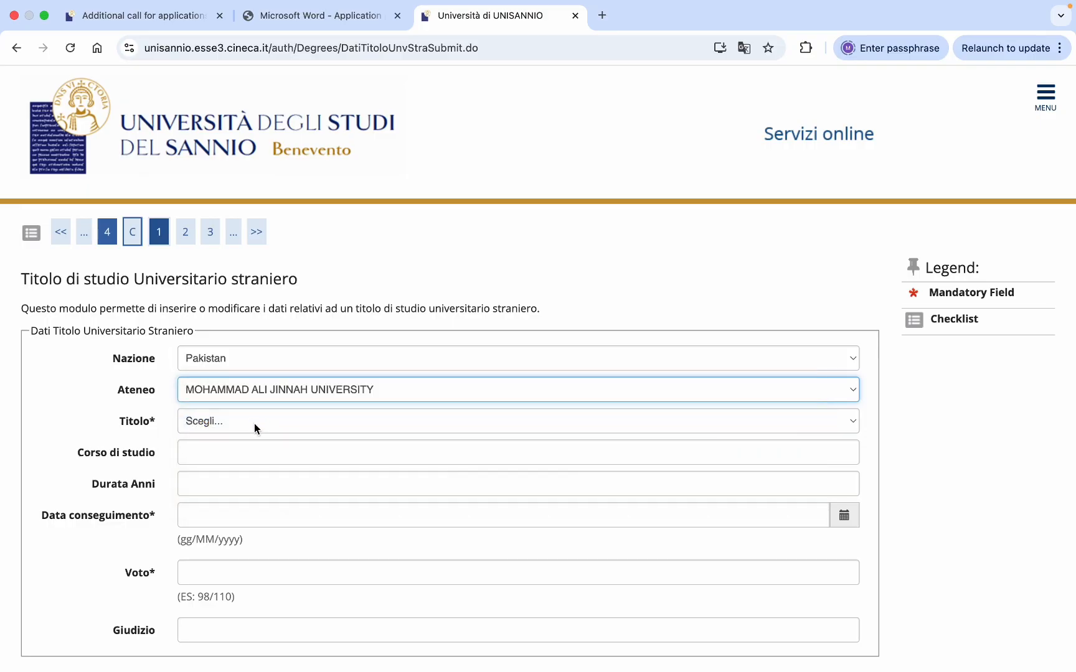
left_click(256, 424)
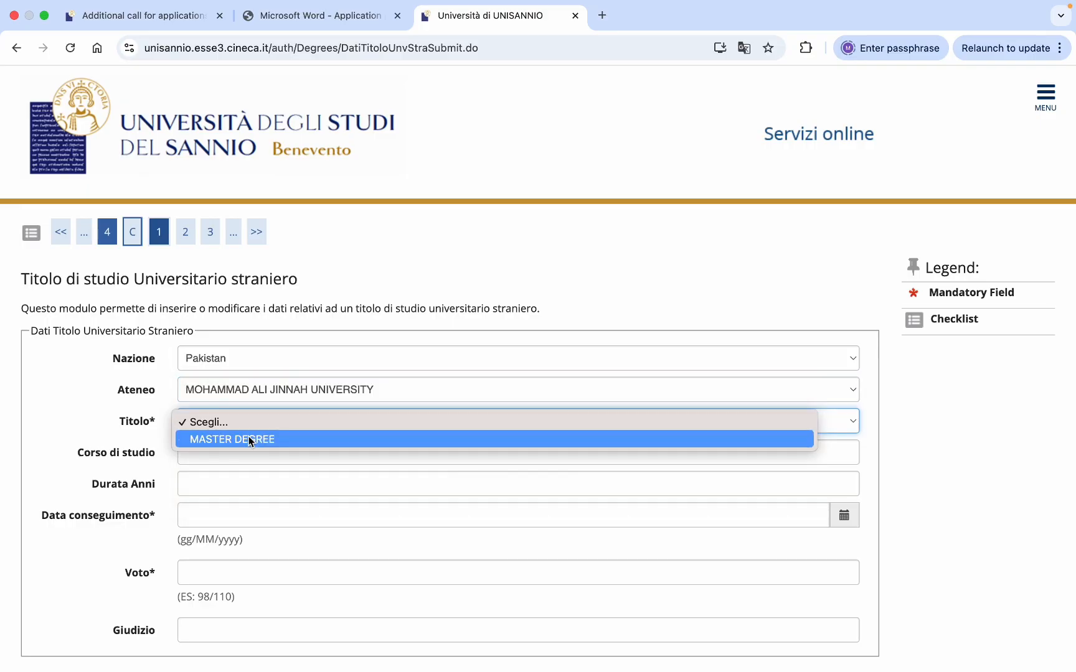
left_click(250, 440)
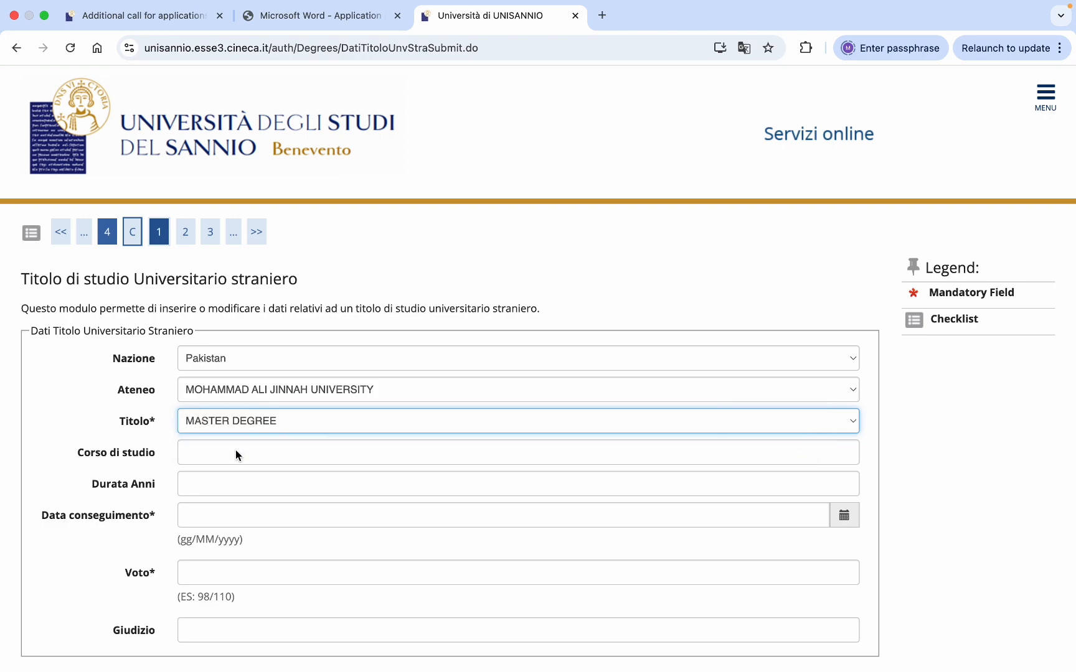
left_click(236, 452)
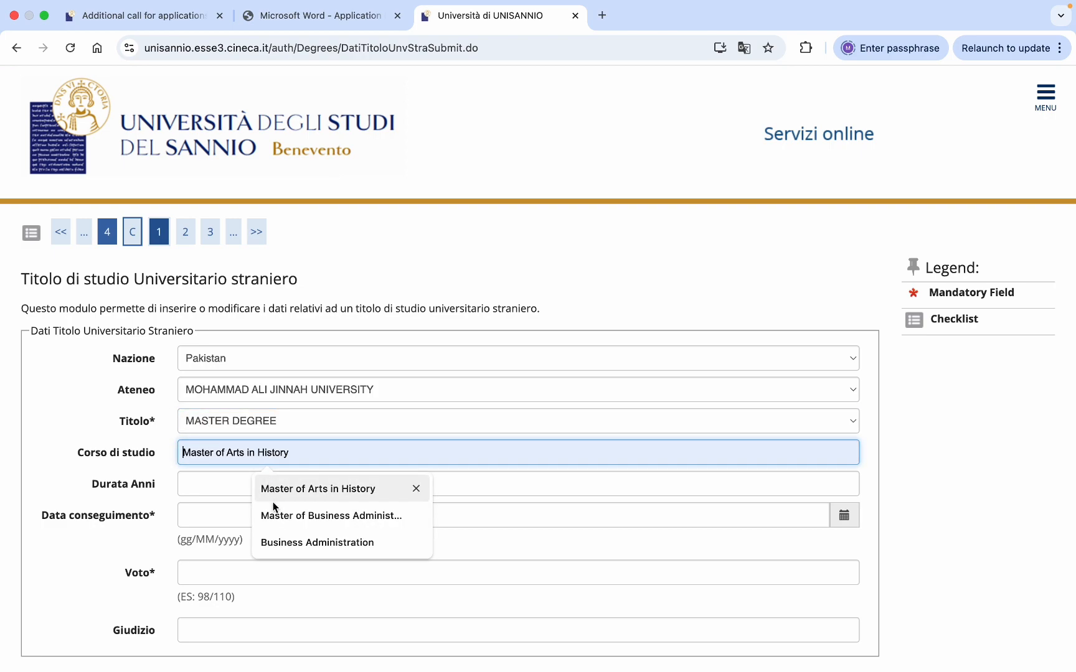
left_click(267, 516)
- Enter a 2-year duration, graduation date 31/07/2025 and grade 2.45/4, then save the degree
scroll(246, 510, "down", 1)
scroll(244, 512, "down", 3)
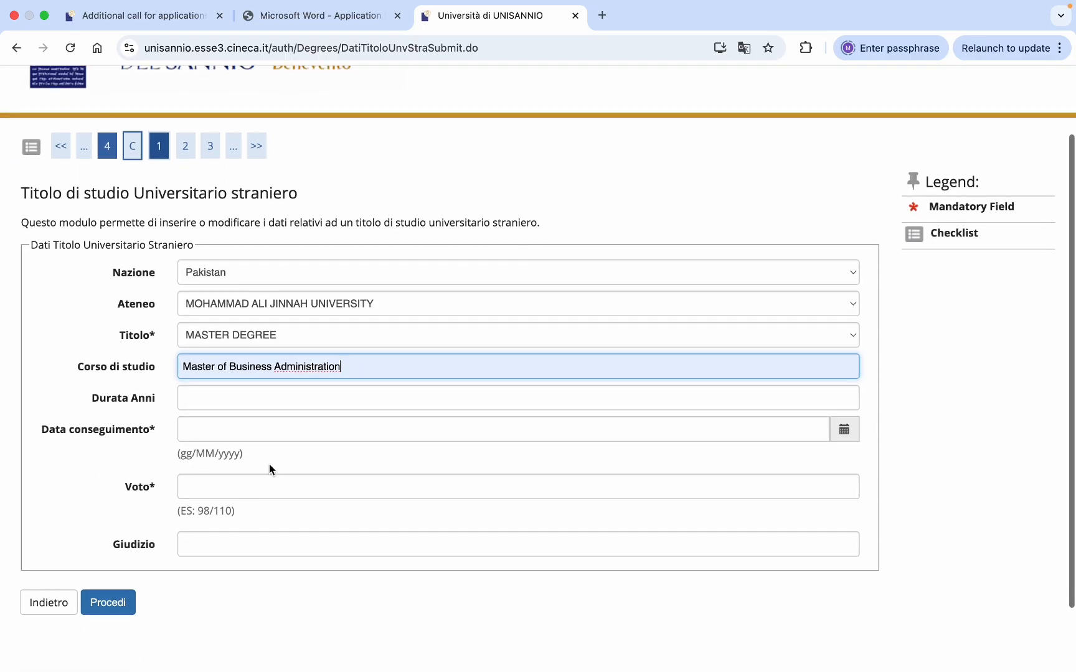
left_click(277, 405)
left_click(272, 436)
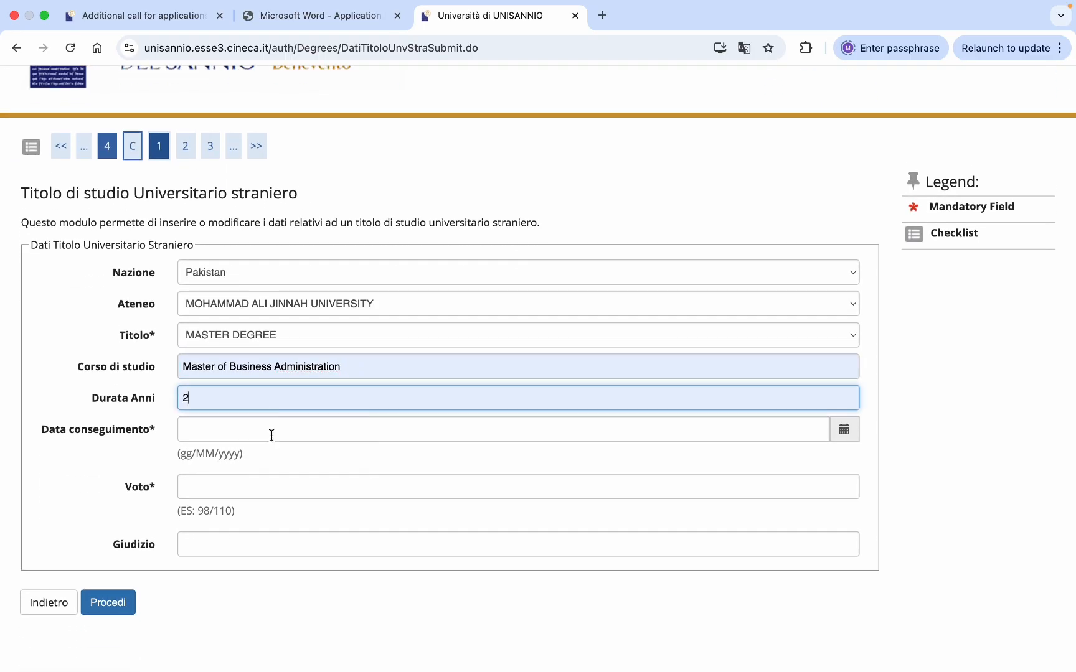
left_click(265, 434)
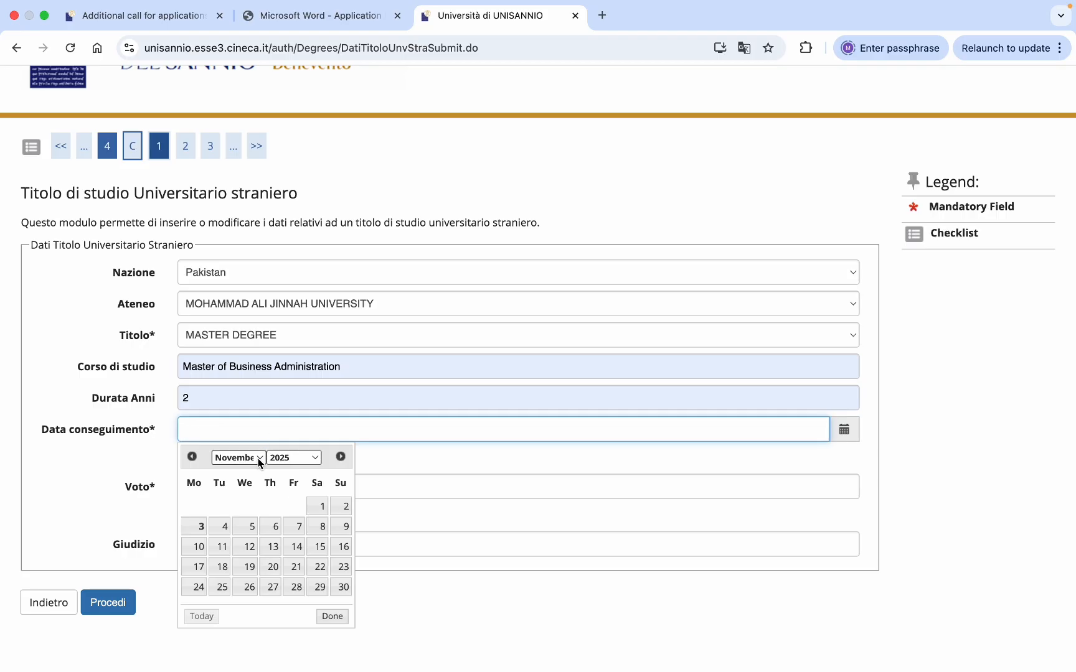
left_click(258, 458)
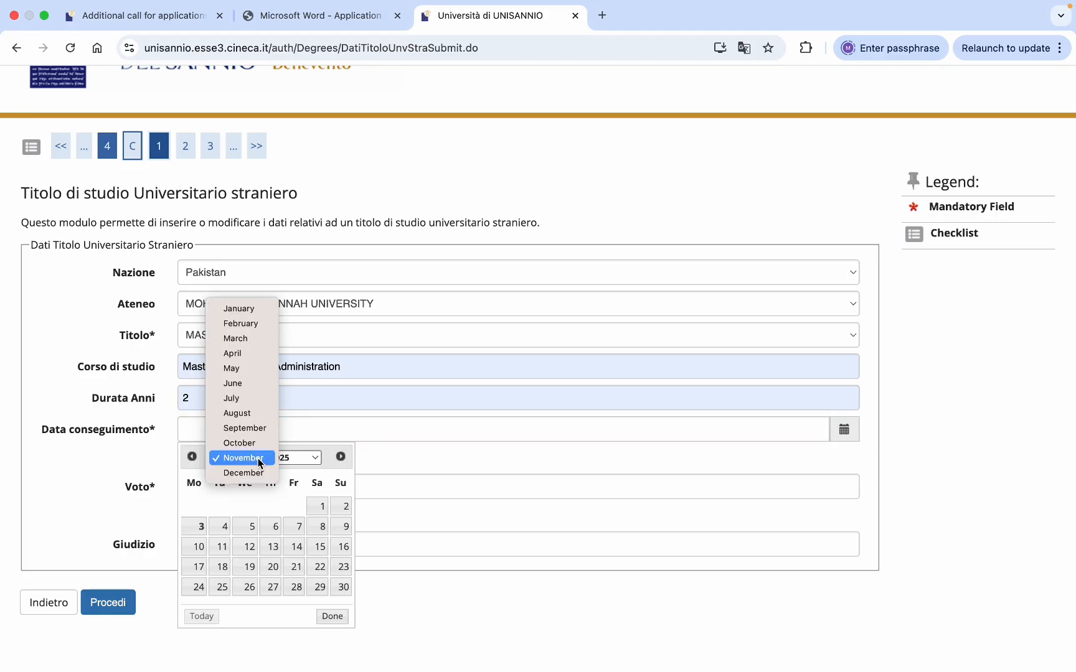
left_click(247, 399)
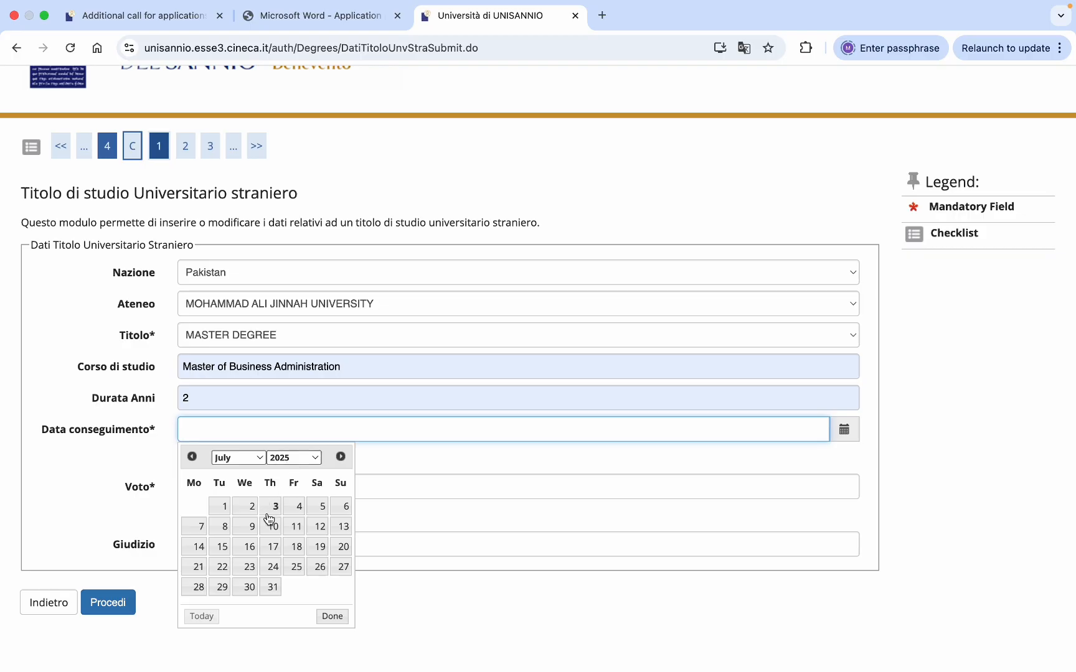
left_click(271, 586)
scroll(368, 552, "down", 2)
scroll(368, 552, "down", 1)
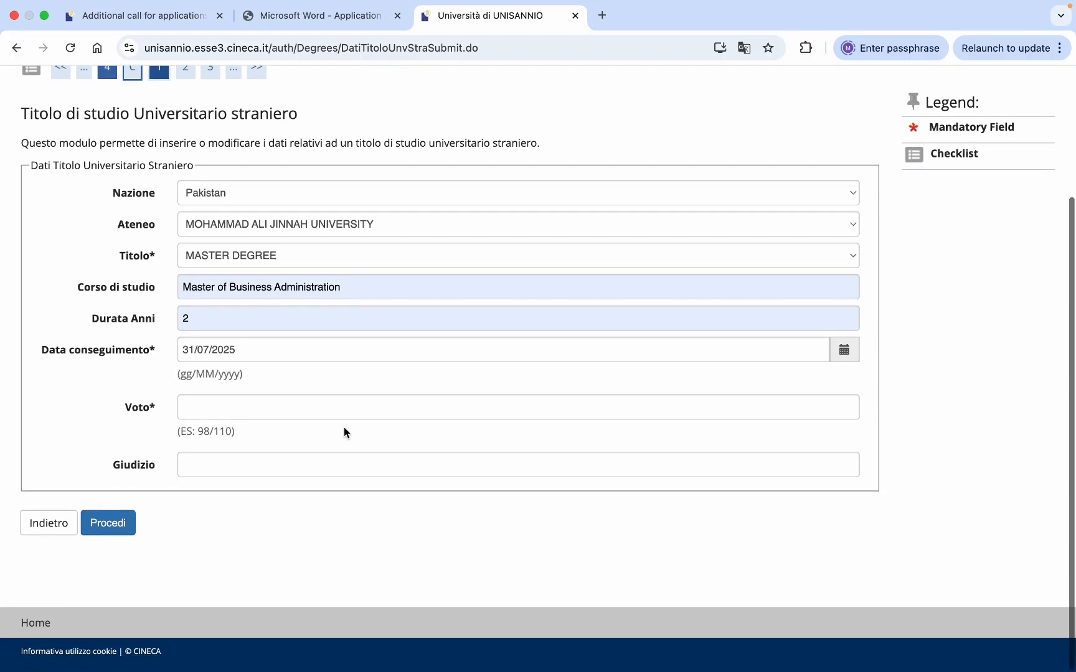
left_click(337, 409)
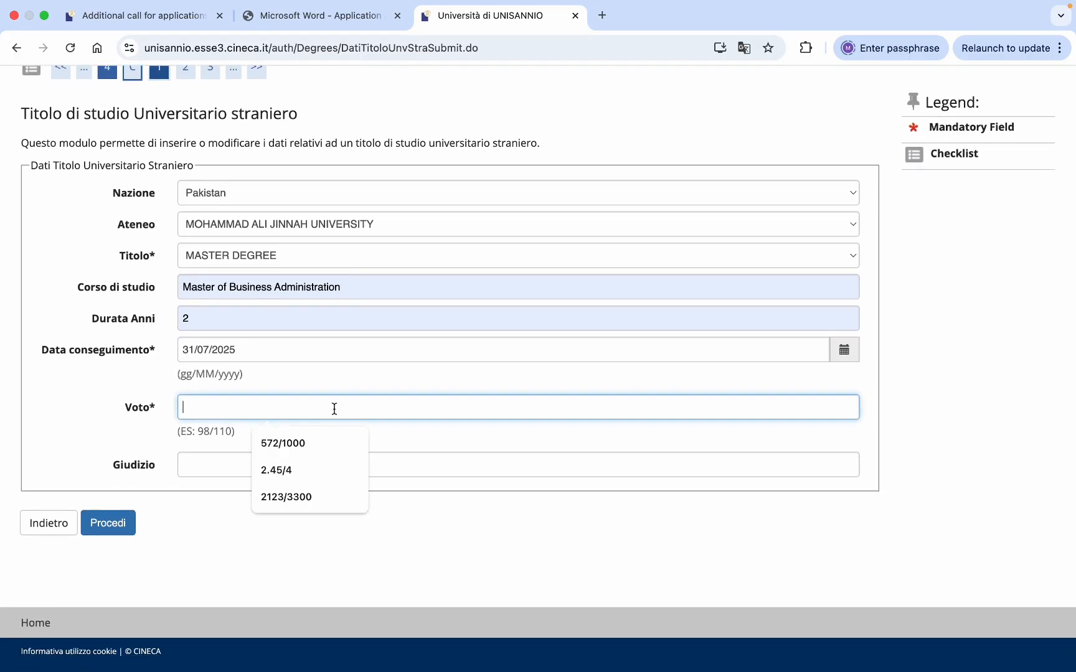
left_click(284, 470)
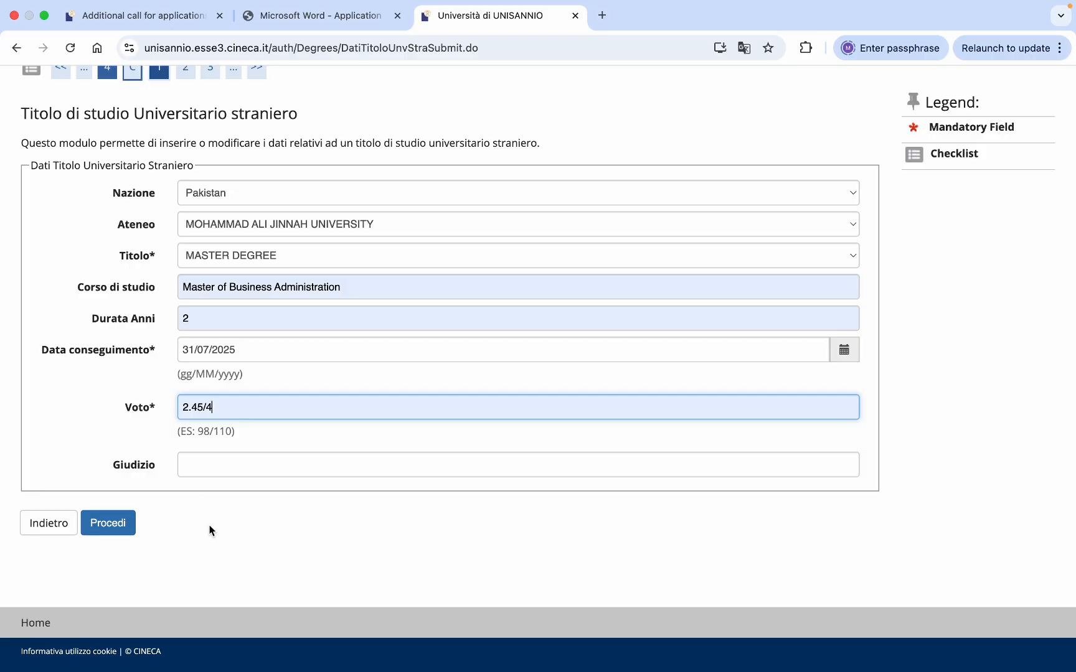
left_click(109, 526)
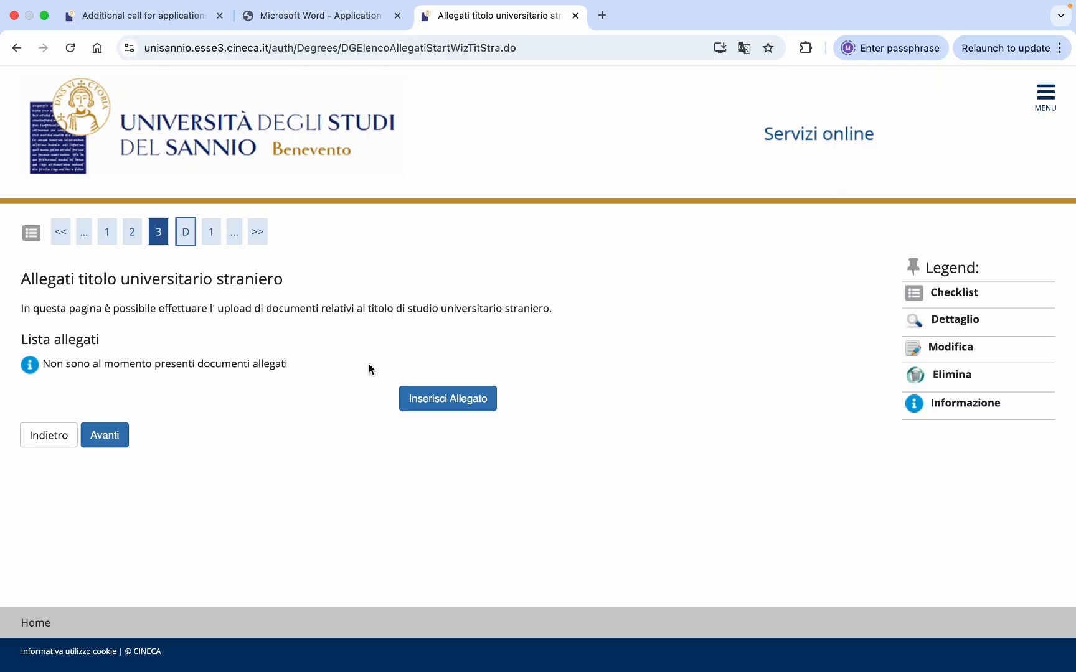
- Add an attachment titled 'master degree' with description 'transcript of master degree'
left_click(446, 403)
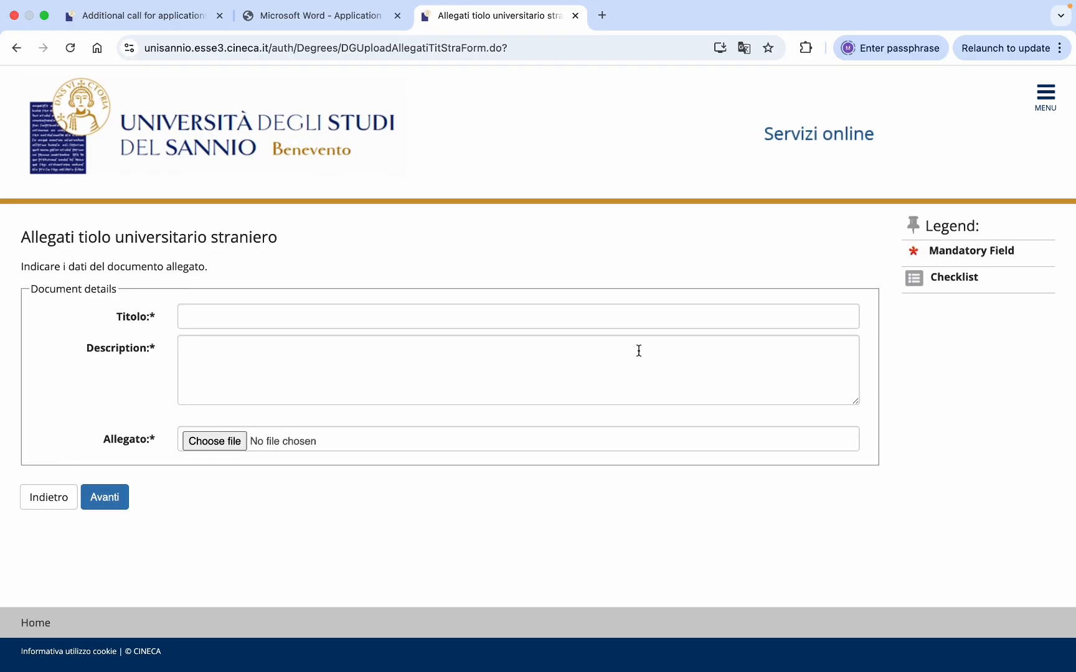
left_click(432, 322)
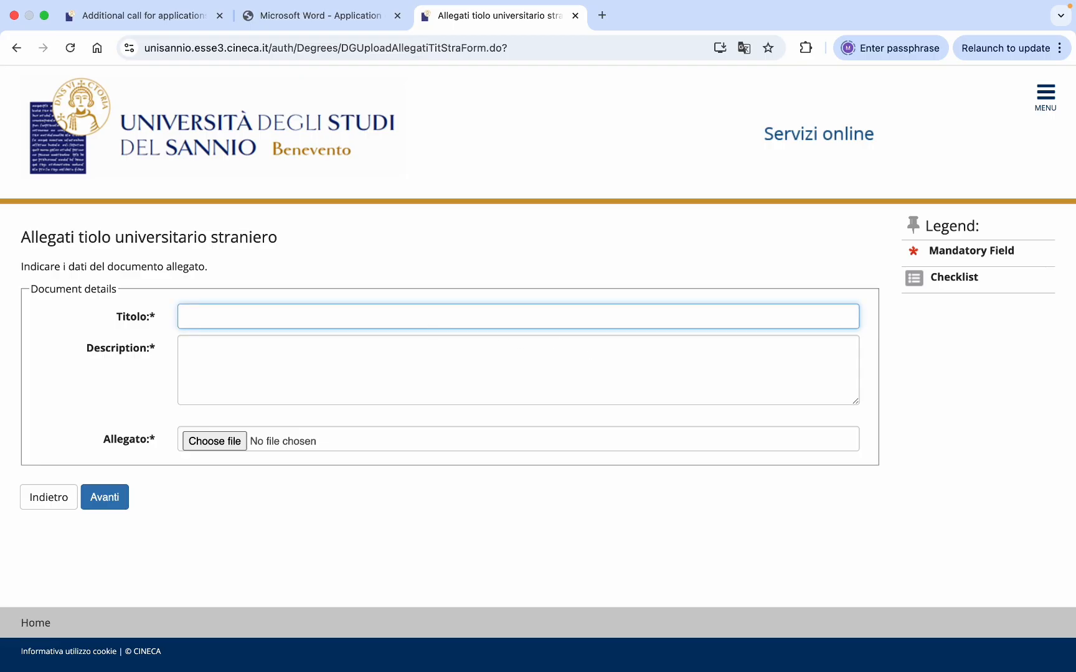
type("master degree")
left_click(328, 354)
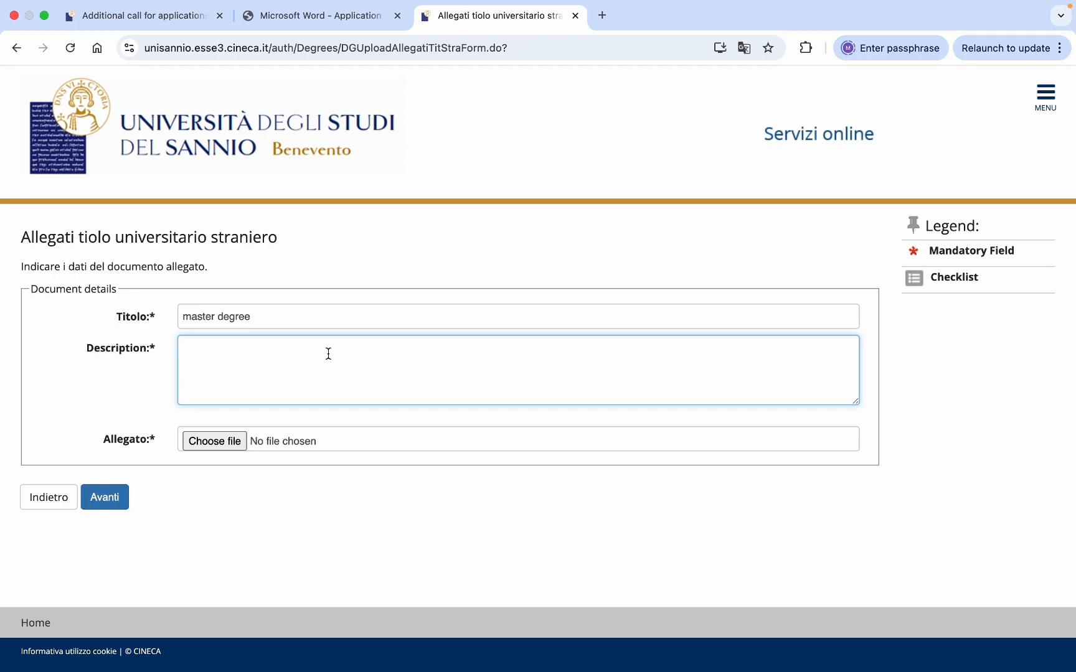
type("transcript of master degre")
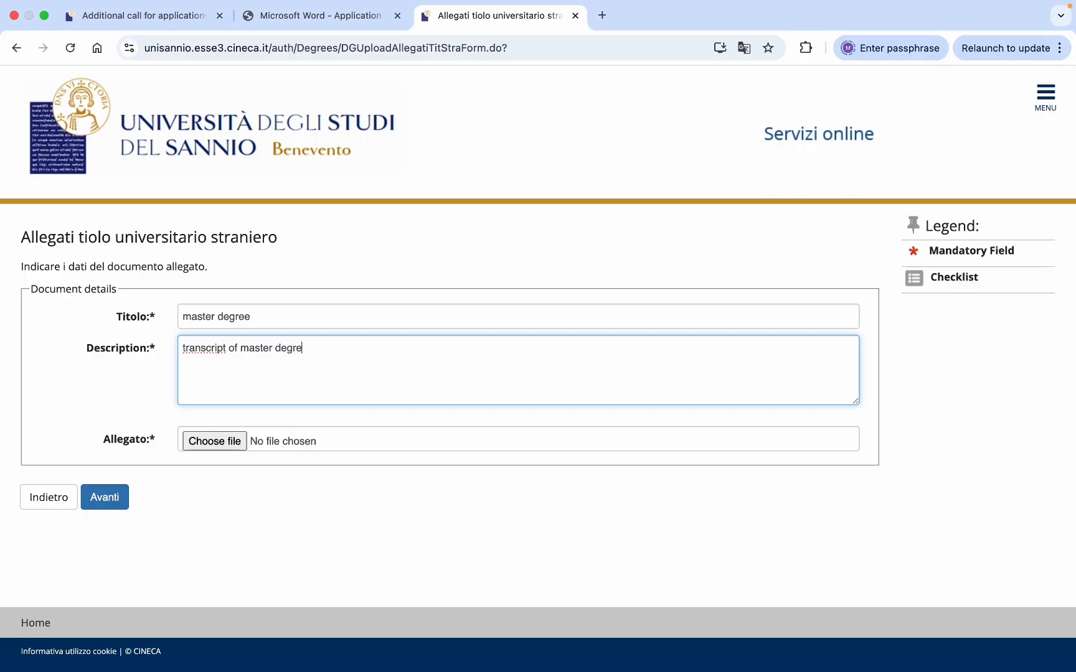
type("e")
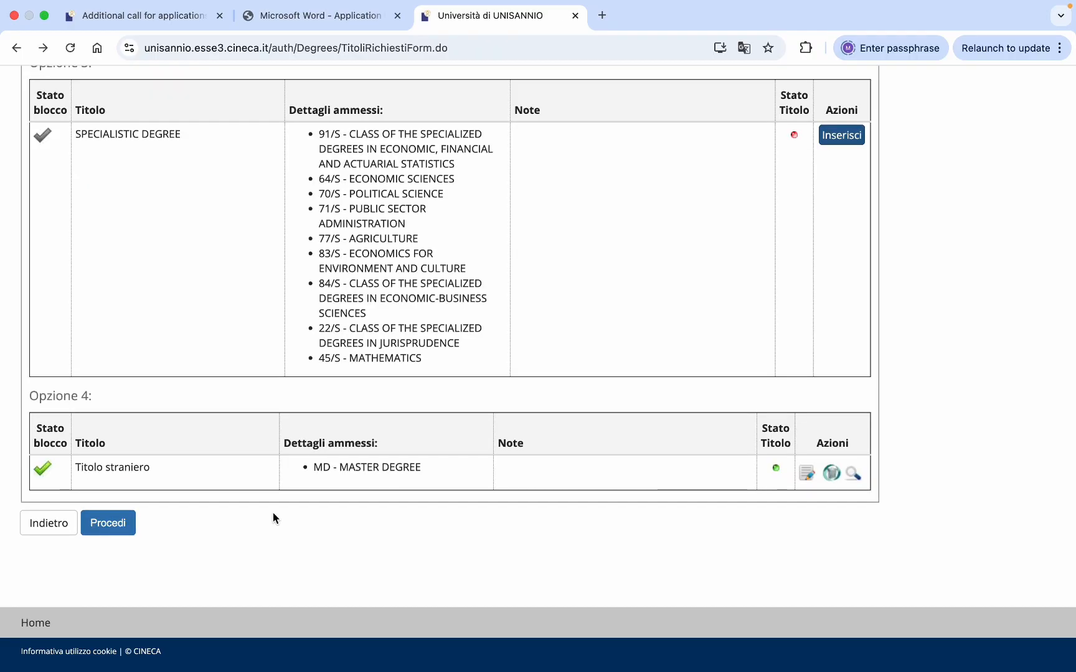
- Proceed past the required titles list
scroll(336, 488, "up", 12)
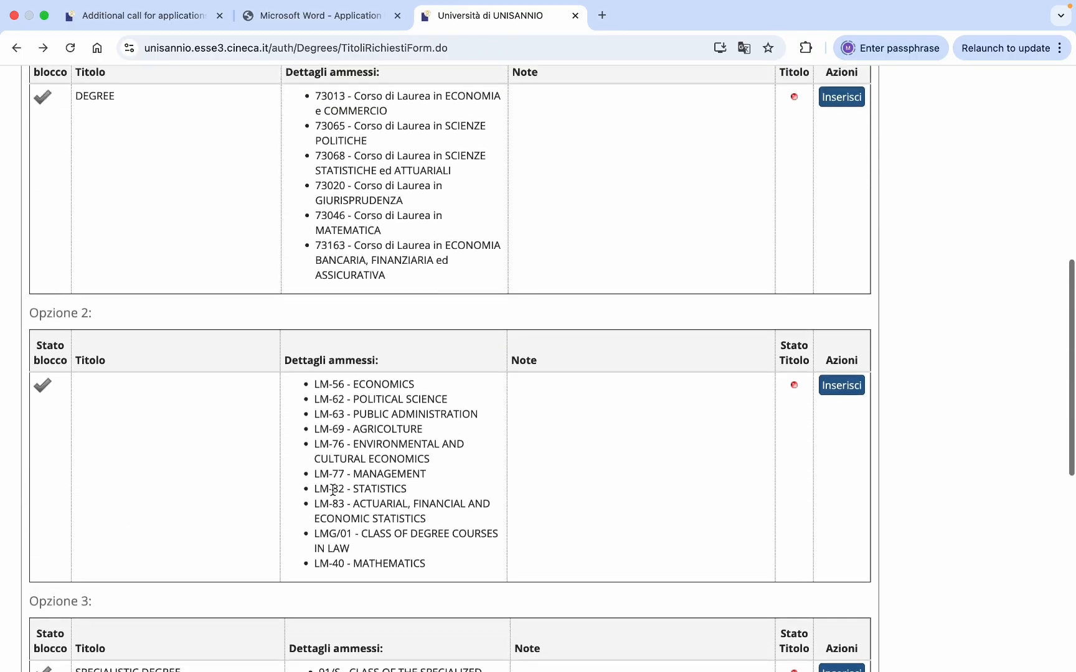
scroll(332, 490, "down", 2)
scroll(333, 490, "down", 10)
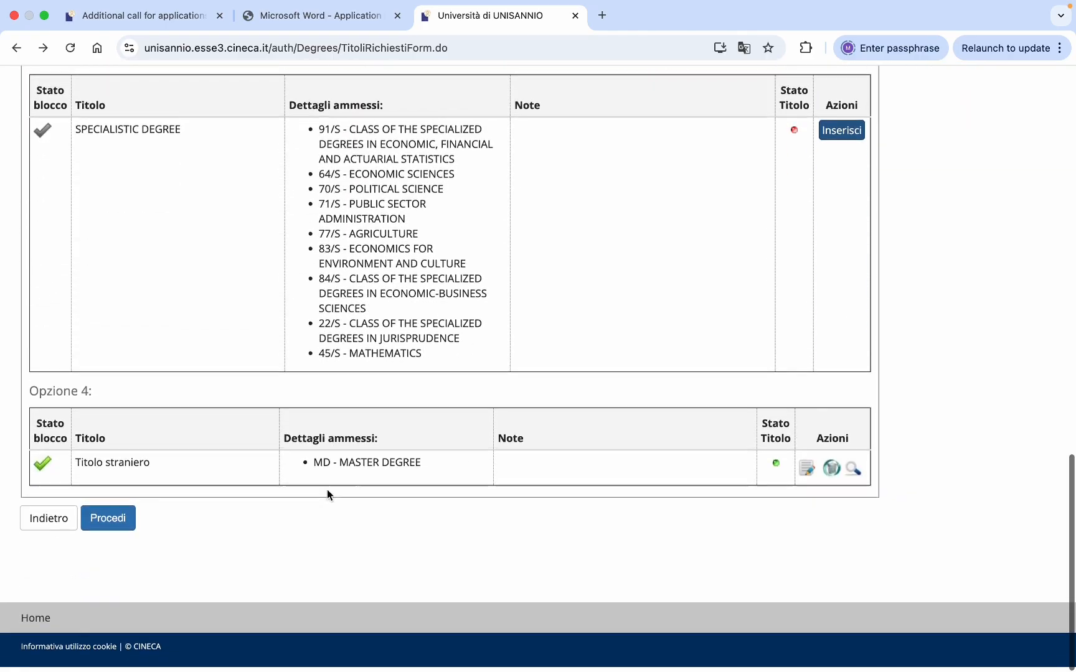
left_click(107, 524)
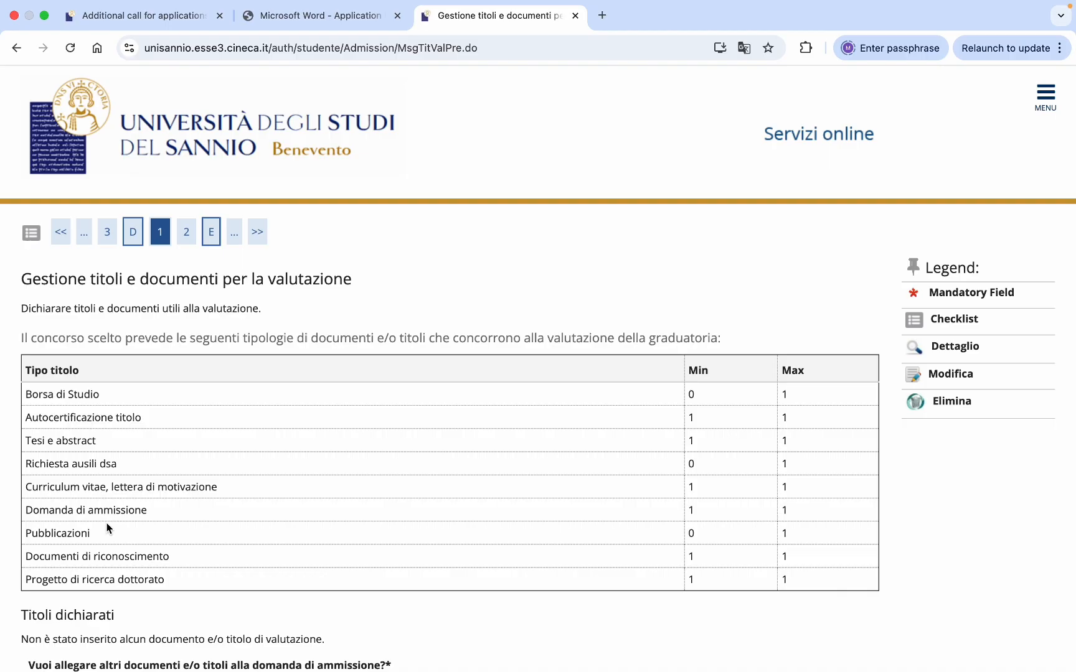
- Review the evaluation documents table, noting minimum 1 for Autocertificazione titolo, Tesi e abstract, Curriculum vitae
scroll(277, 488, "down", 5)
scroll(396, 443, "up", 3)
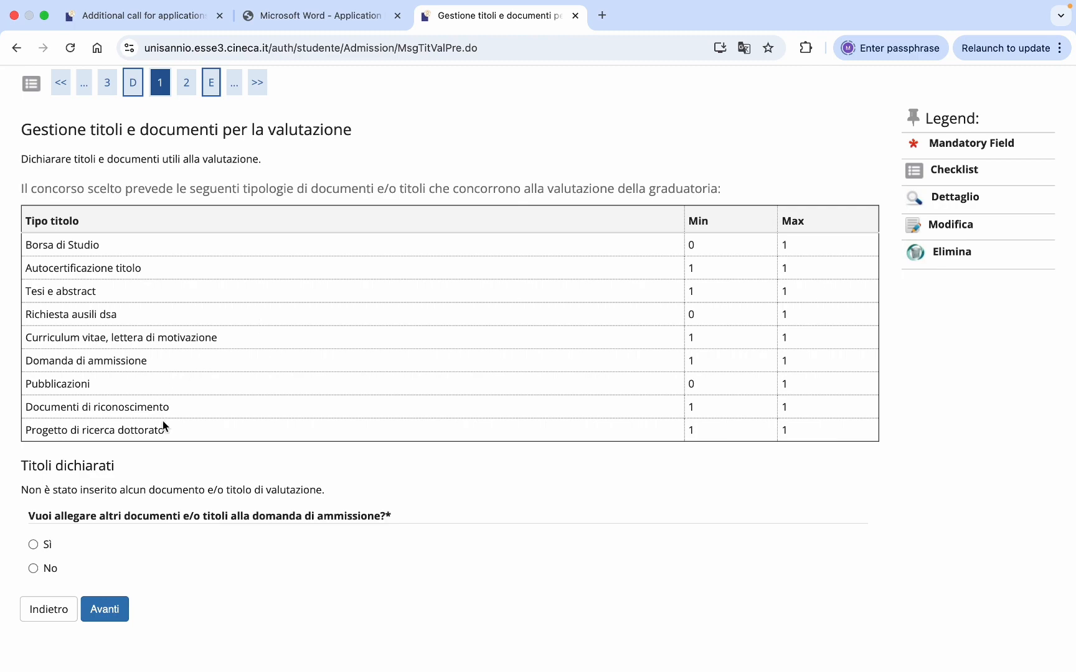
left_click_drag(168, 435, 28, 244)
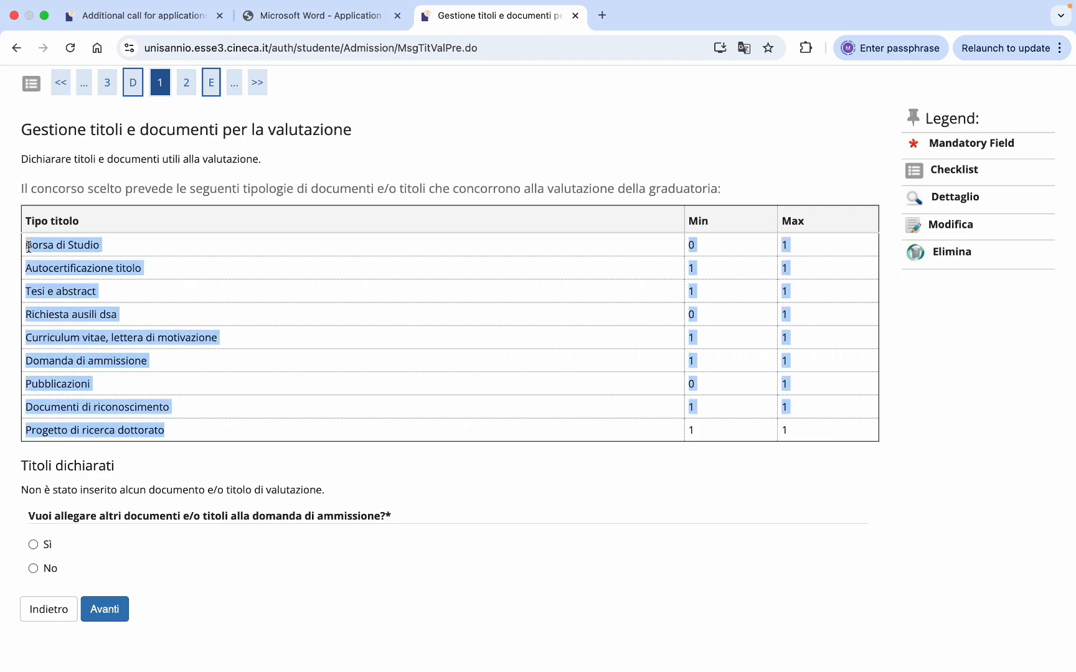
left_click(295, 319)
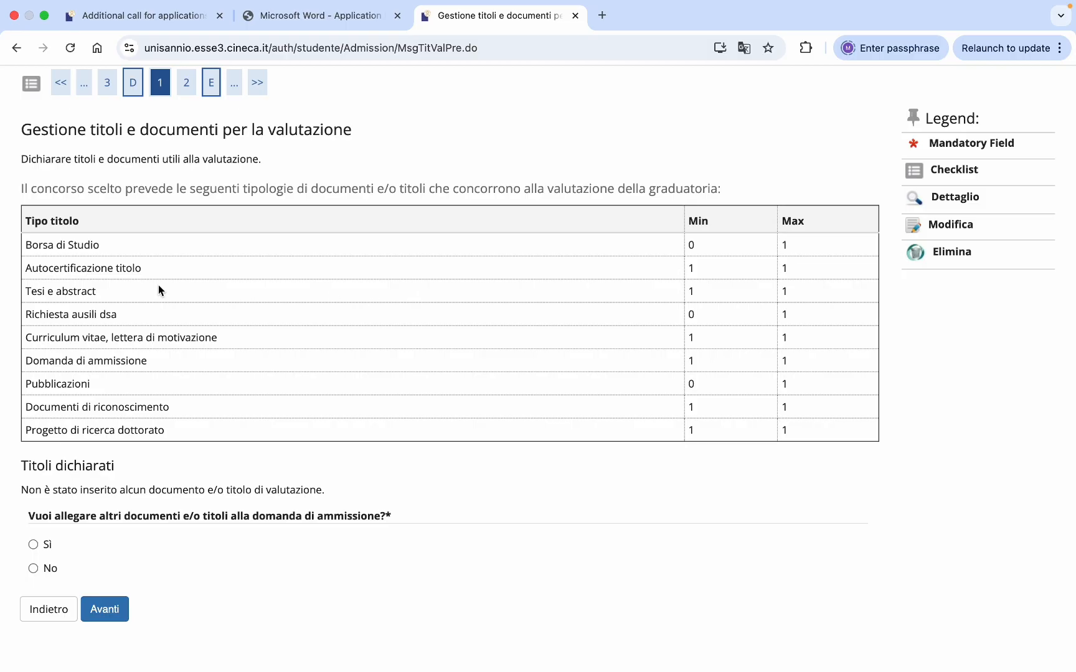
triple_click(54, 277)
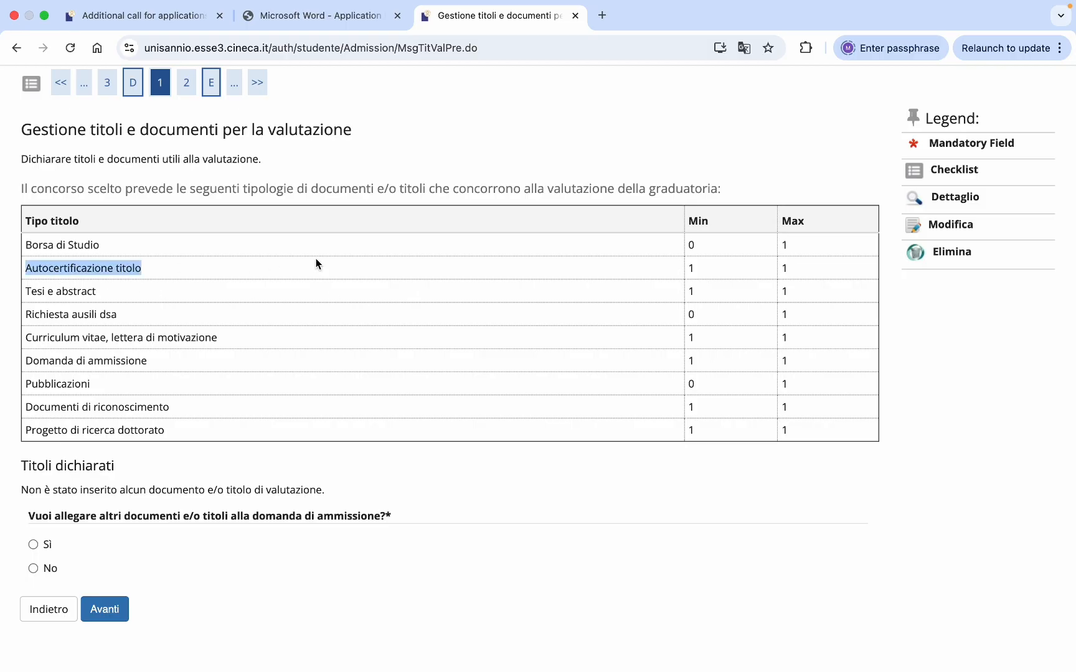
double_click(691, 269)
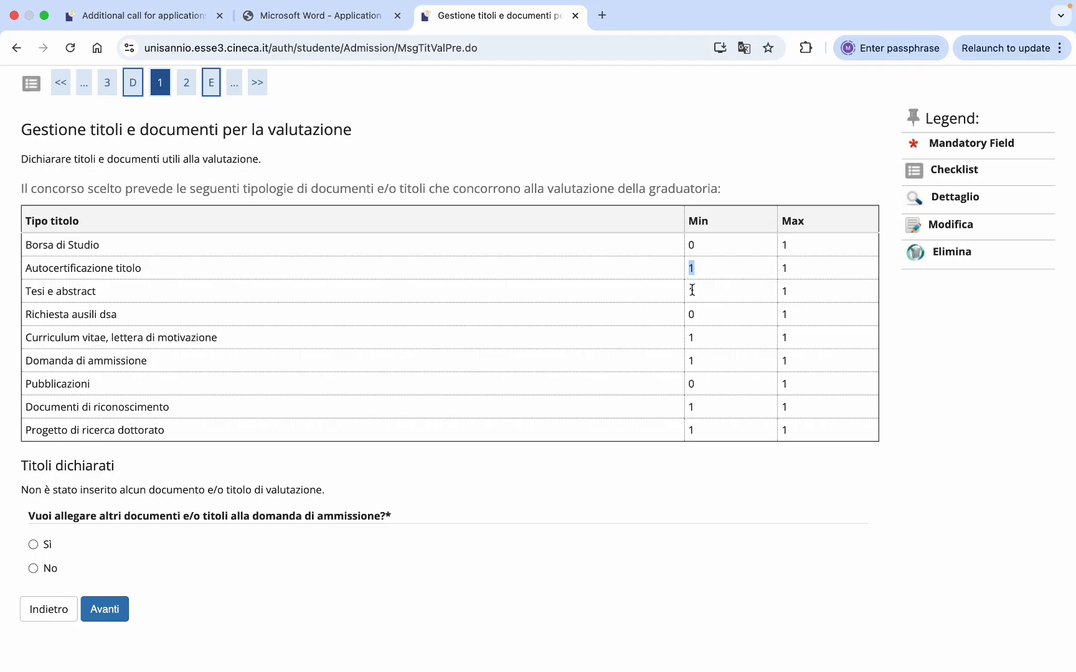
left_click_drag(107, 296, 21, 301)
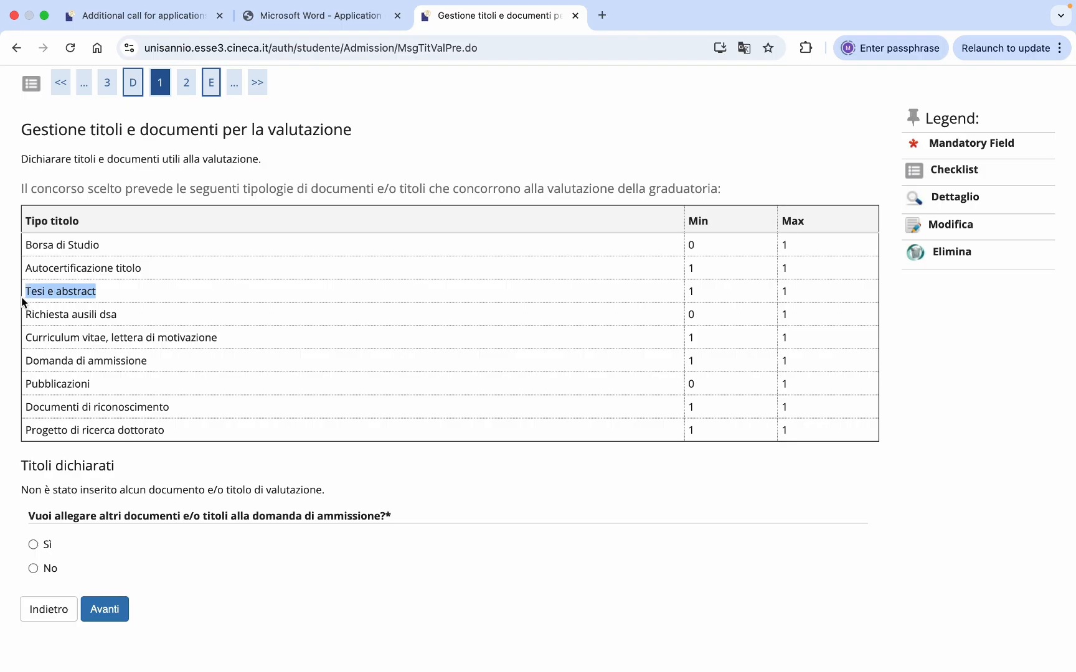
double_click(693, 291)
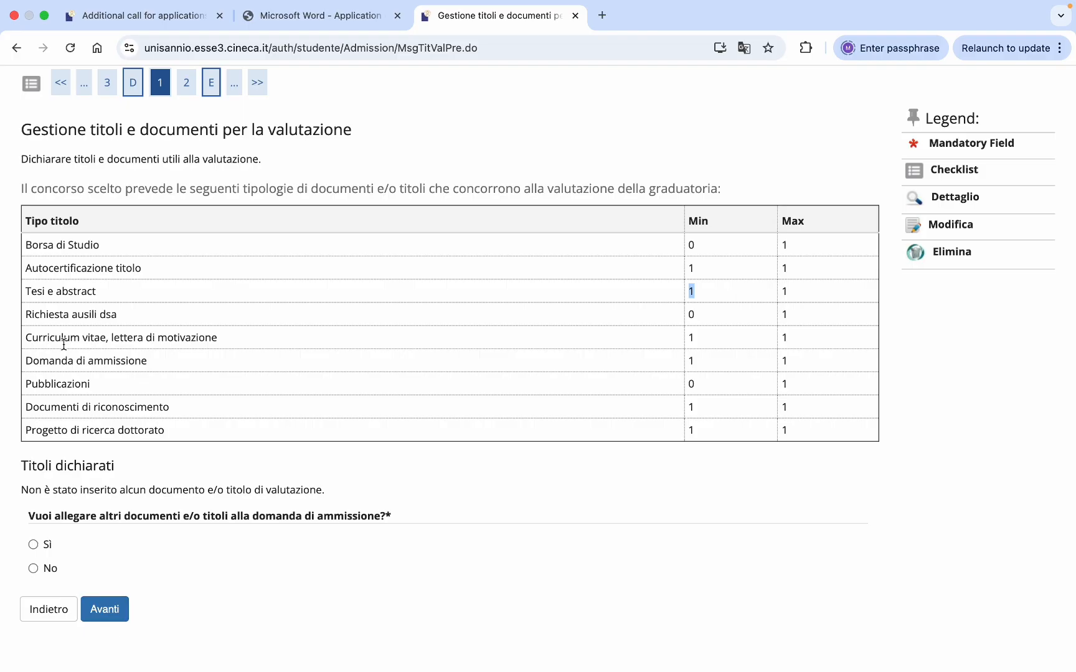
double_click(694, 340)
scroll(714, 320, "down", 1)
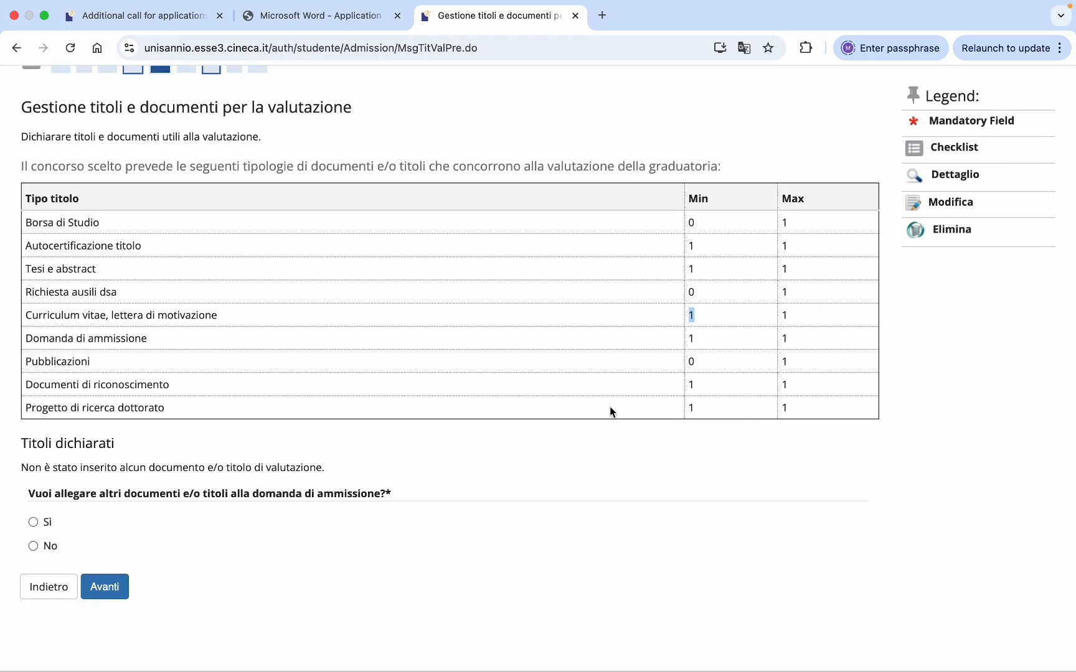
left_click(582, 452)
- Translate the page to English, answer Yes to attaching more documents, and proceed to the title form
right_click(503, 447)
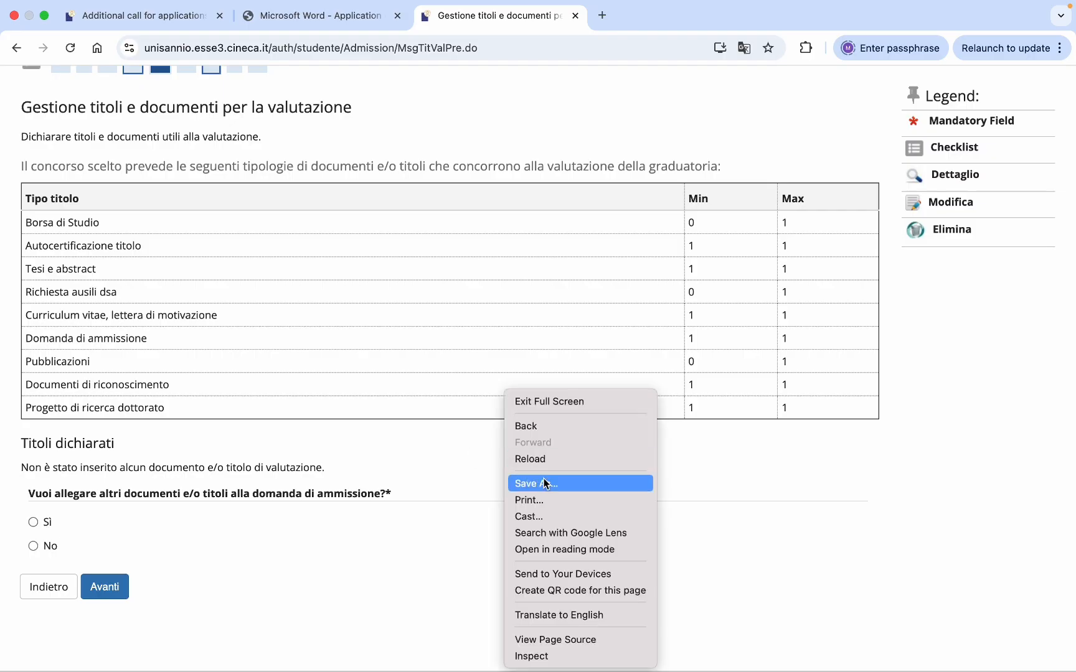
left_click(529, 615)
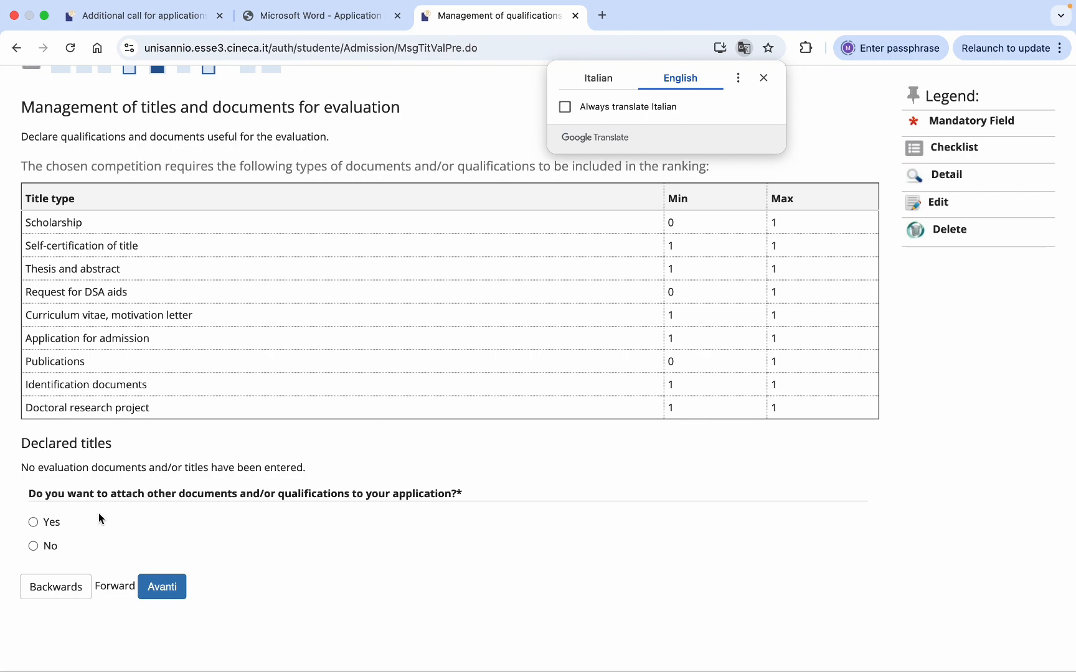
left_click(33, 522)
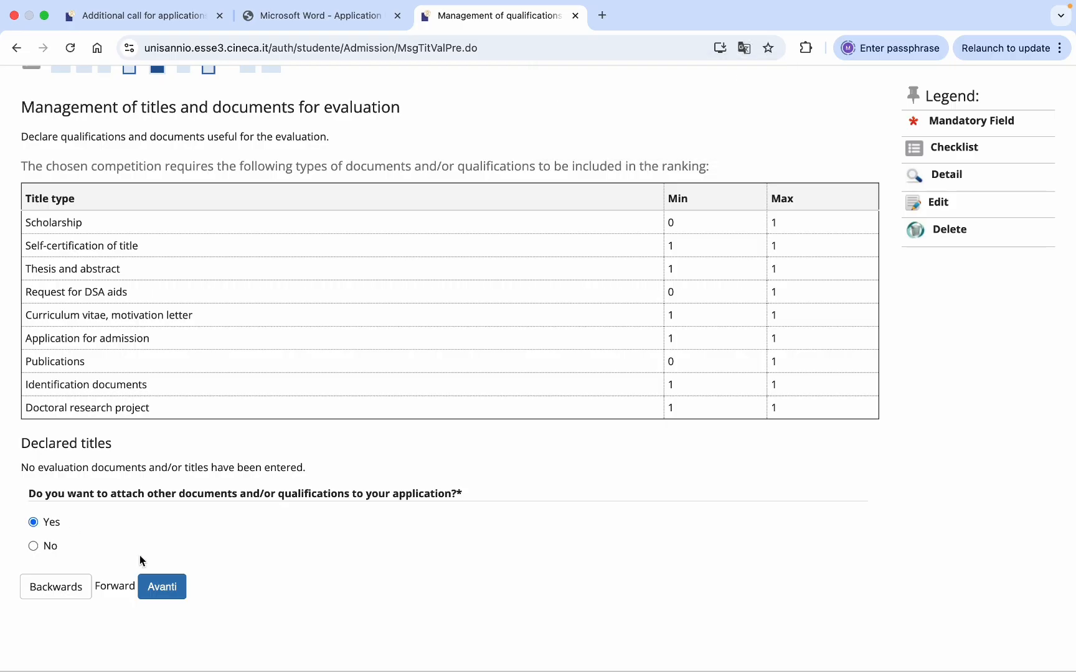
left_click(161, 589)
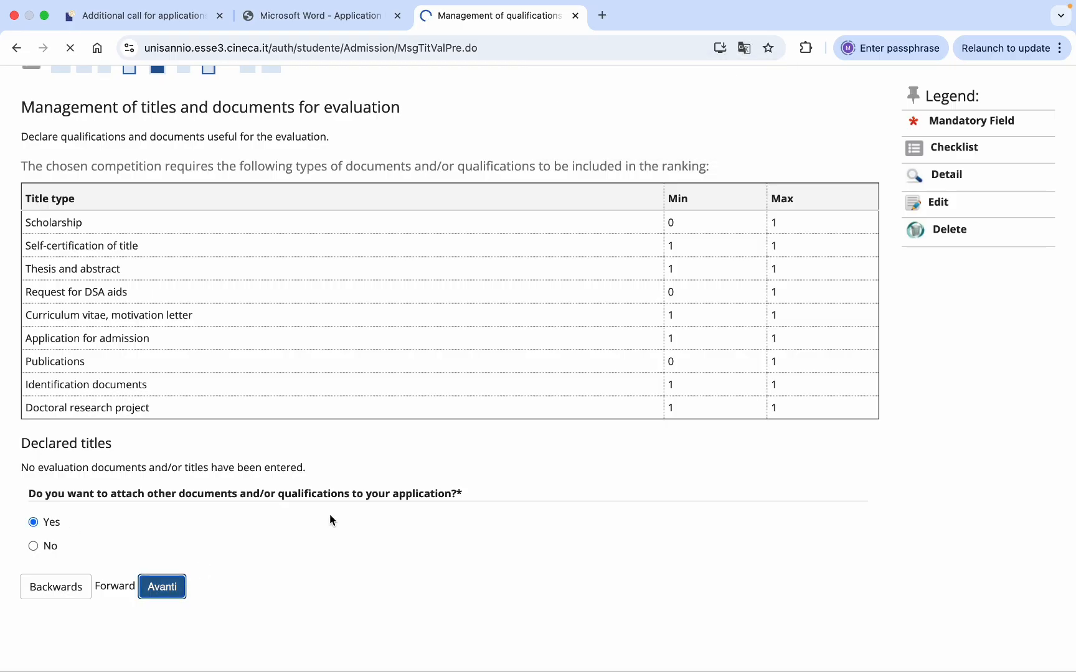
scroll(568, 408, "down", 1)
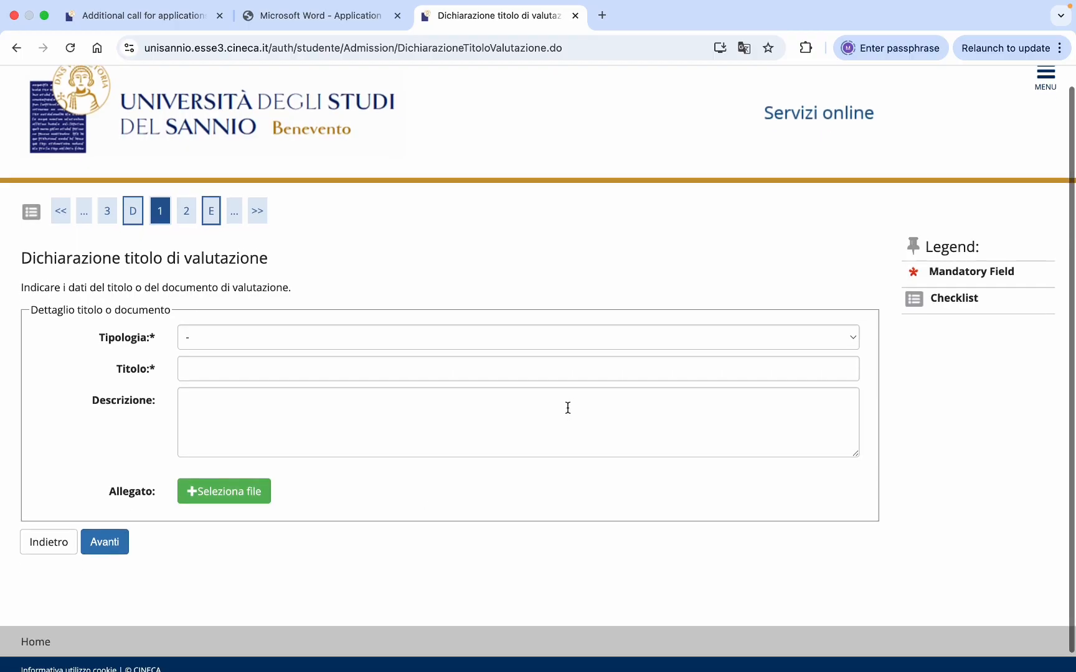
- Declare a Tesi e abstract title 'thesis of master degree' with Experience letter.jpg attached, and save it
left_click(638, 338)
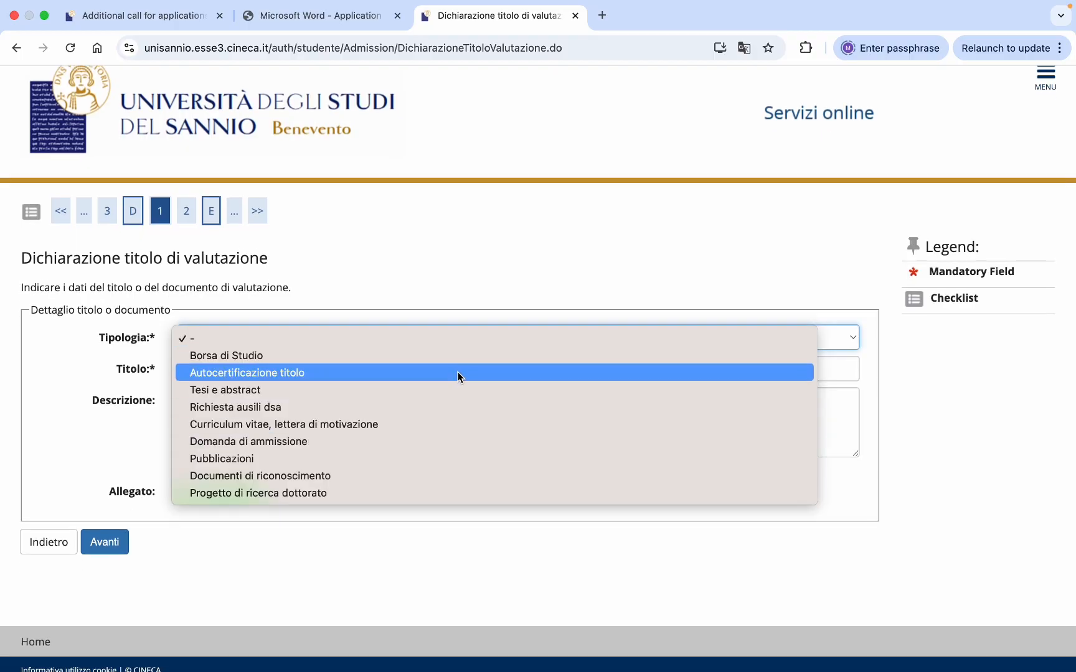
left_click(389, 391)
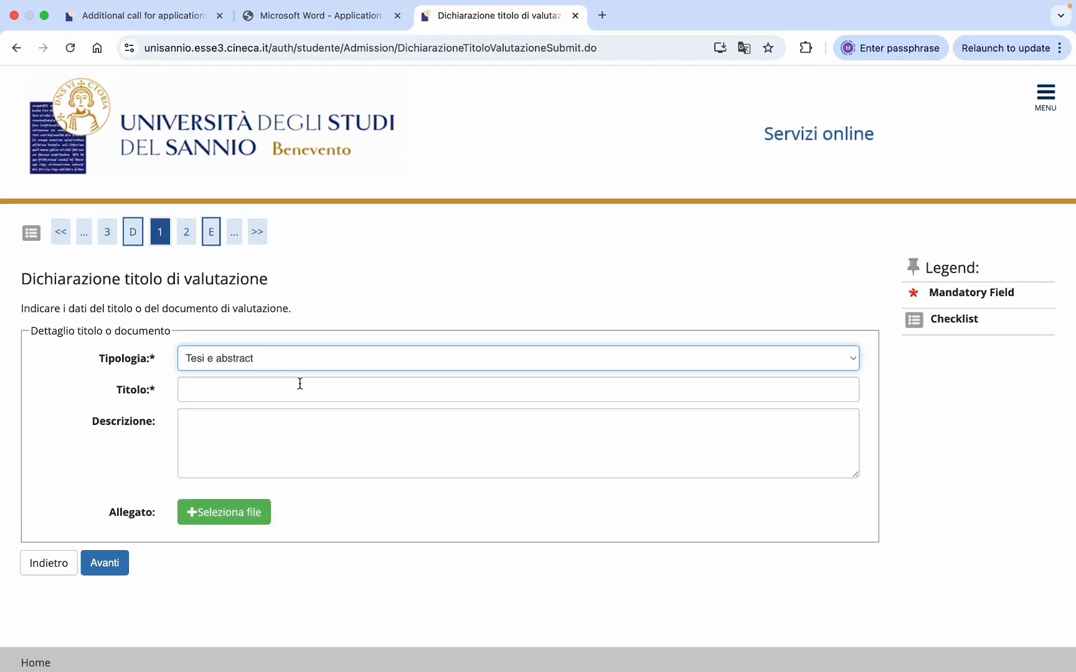
left_click(297, 387)
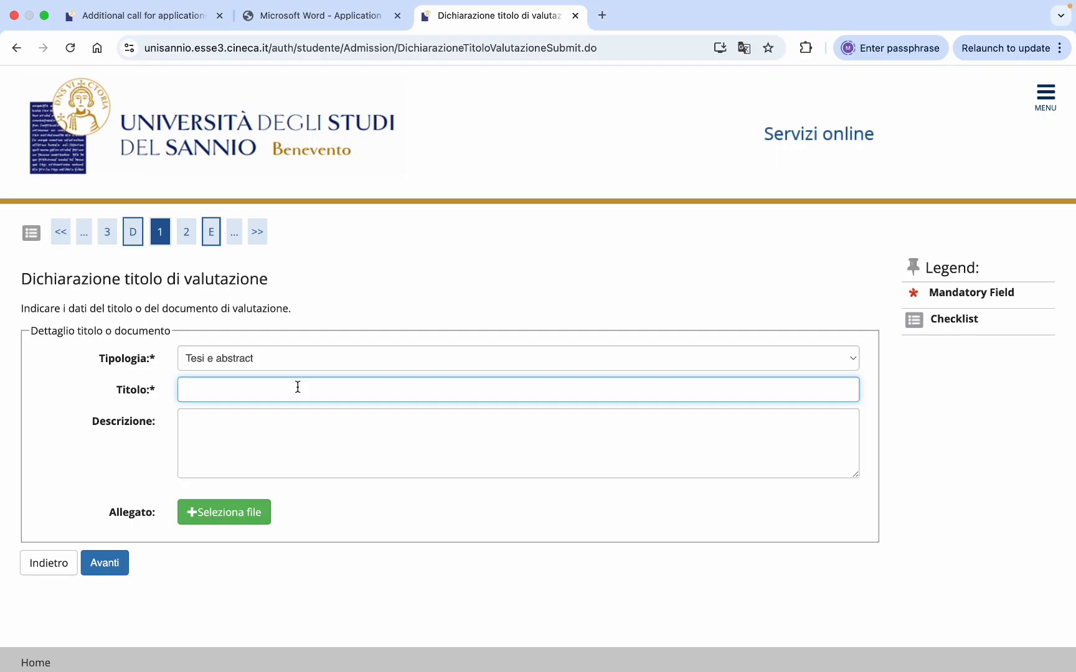
type("thesis of master degree")
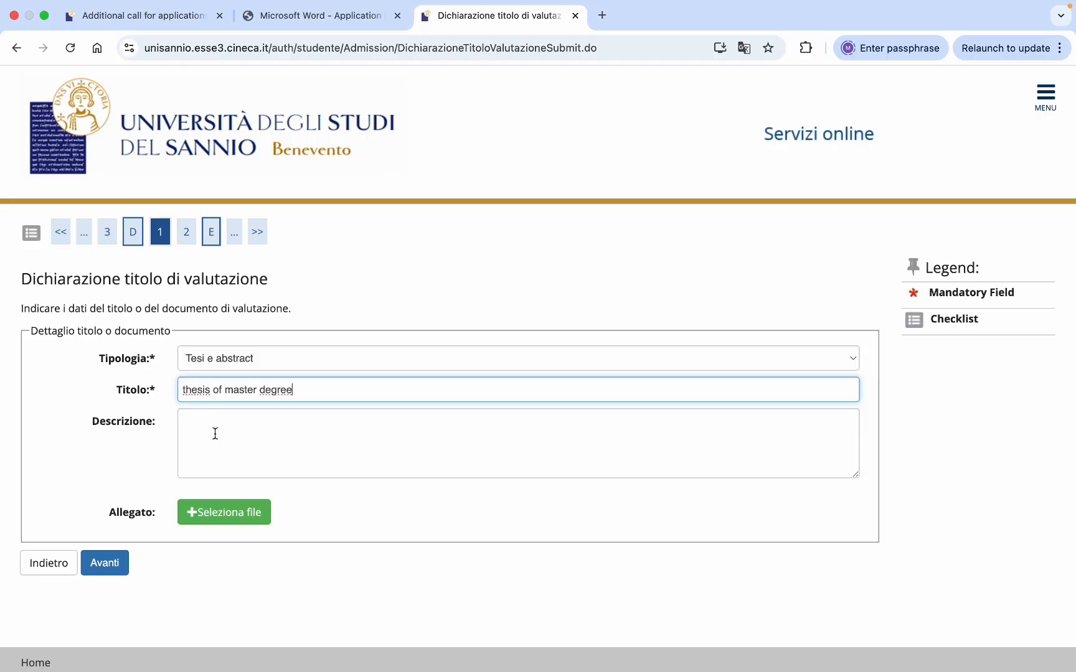
left_click(218, 514)
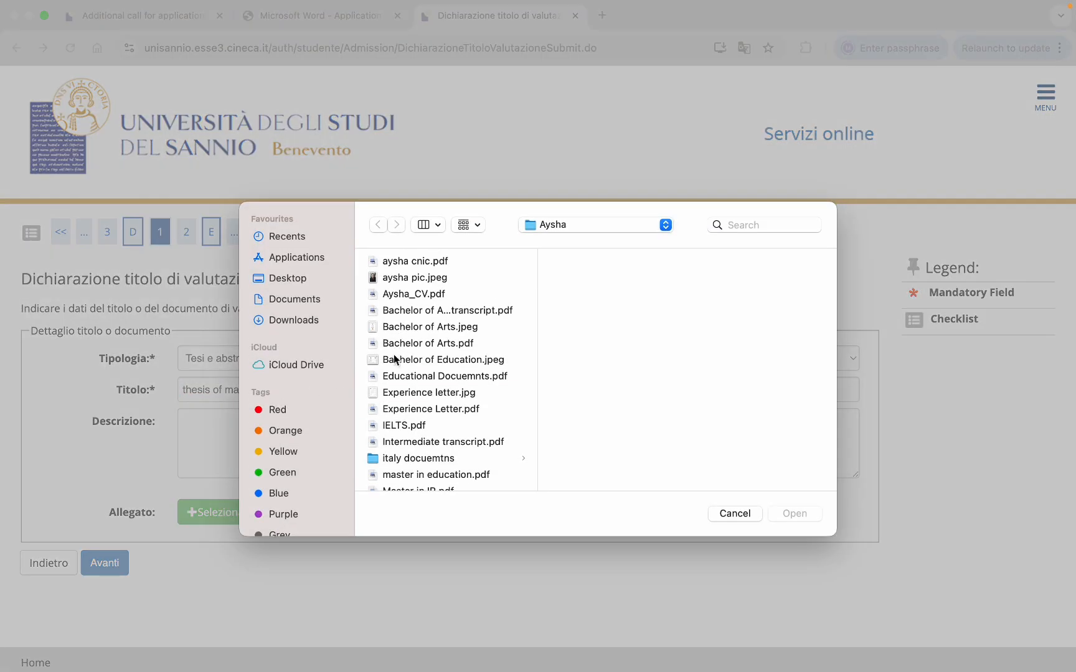
double_click(401, 392)
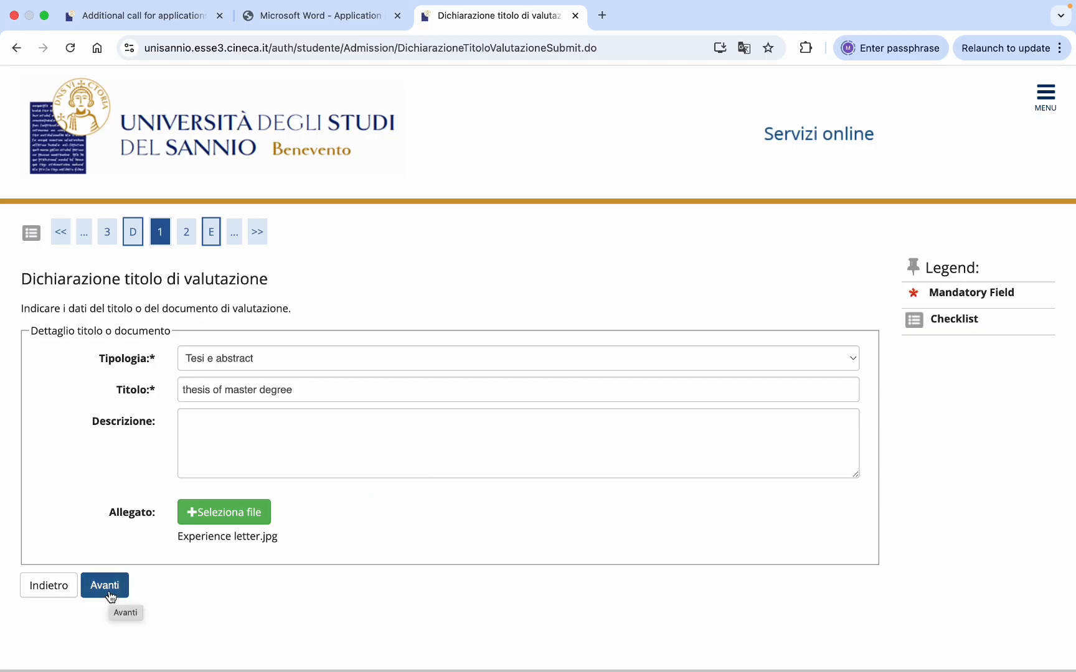
left_click(108, 590)
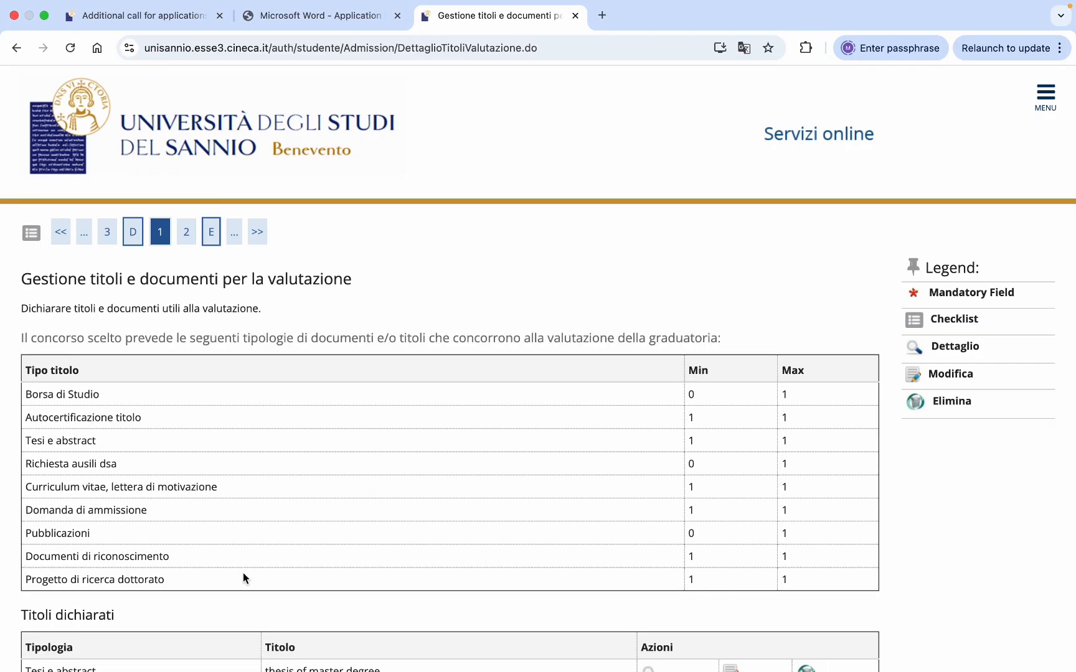
- Check the required title counts, answer No to more documents and submit, which triggers a validation error
scroll(353, 513, "down", 5)
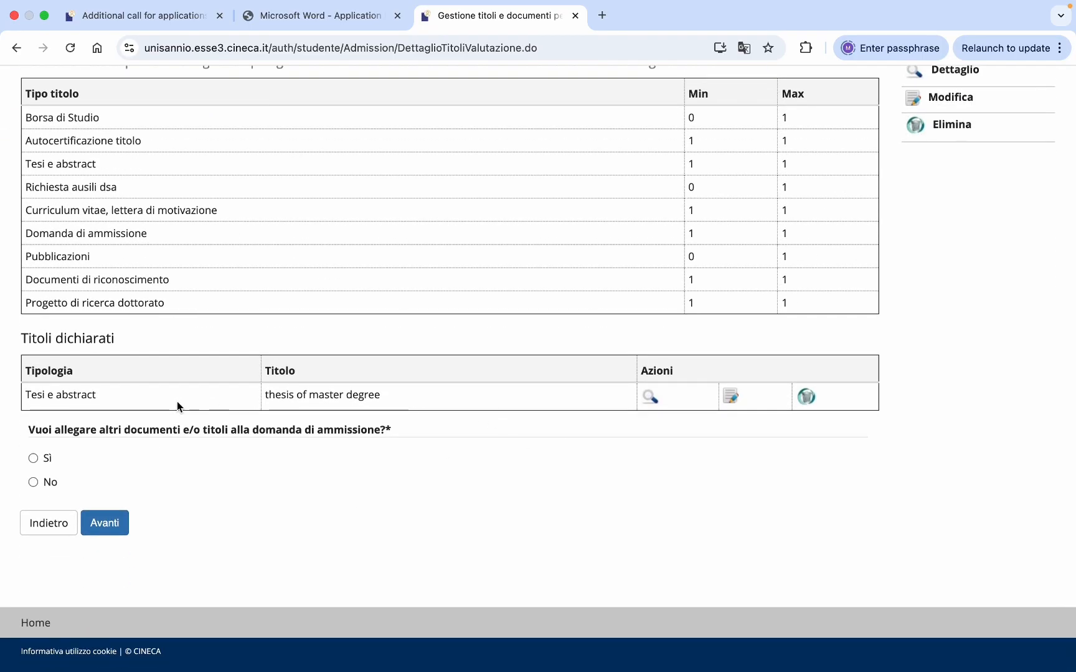
scroll(442, 410, "up", 1)
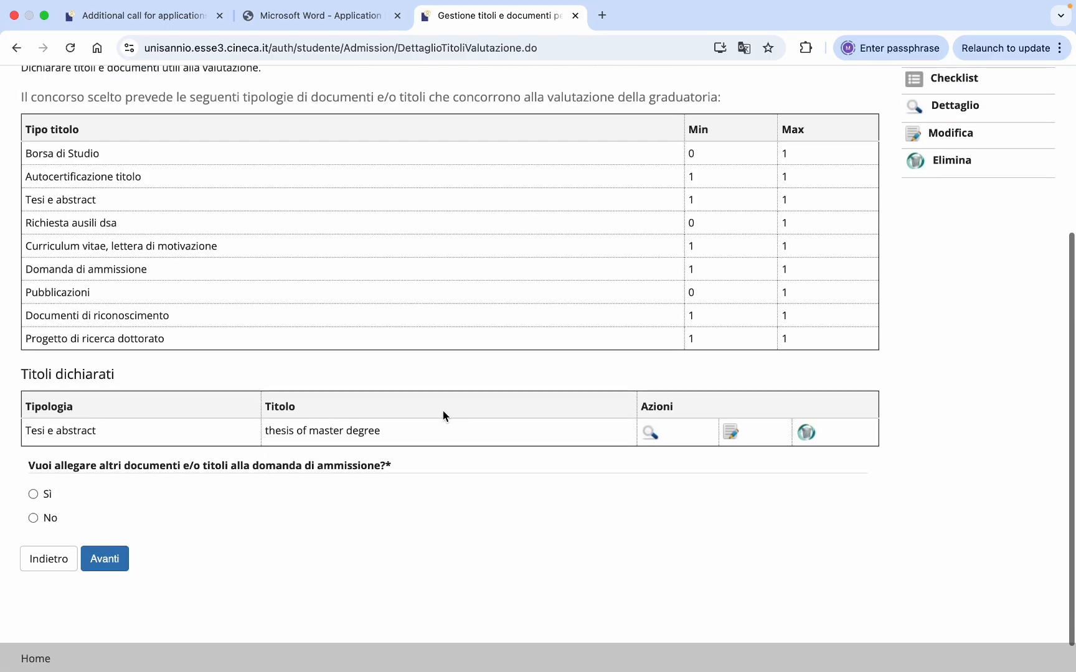
left_click_drag(705, 341, 607, 164)
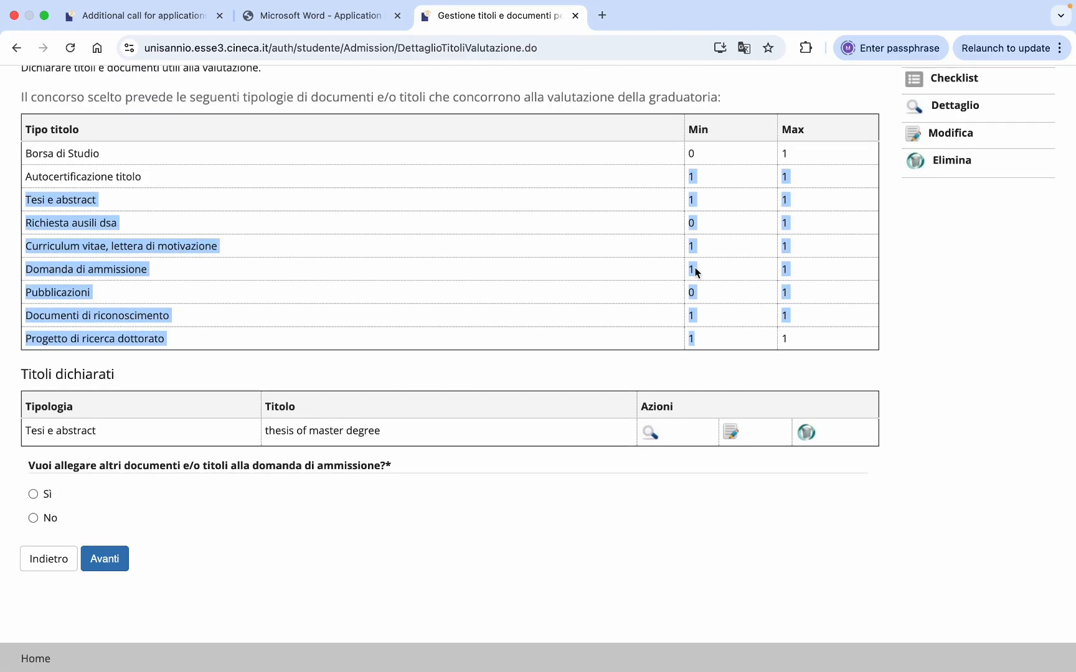
left_click(539, 477)
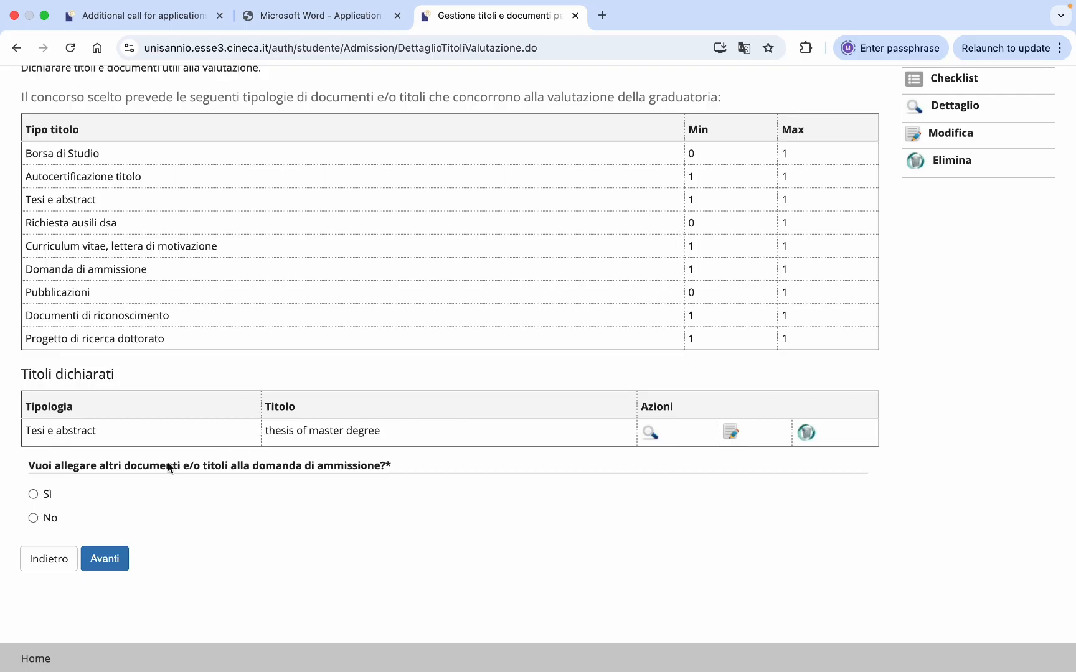
left_click(33, 518)
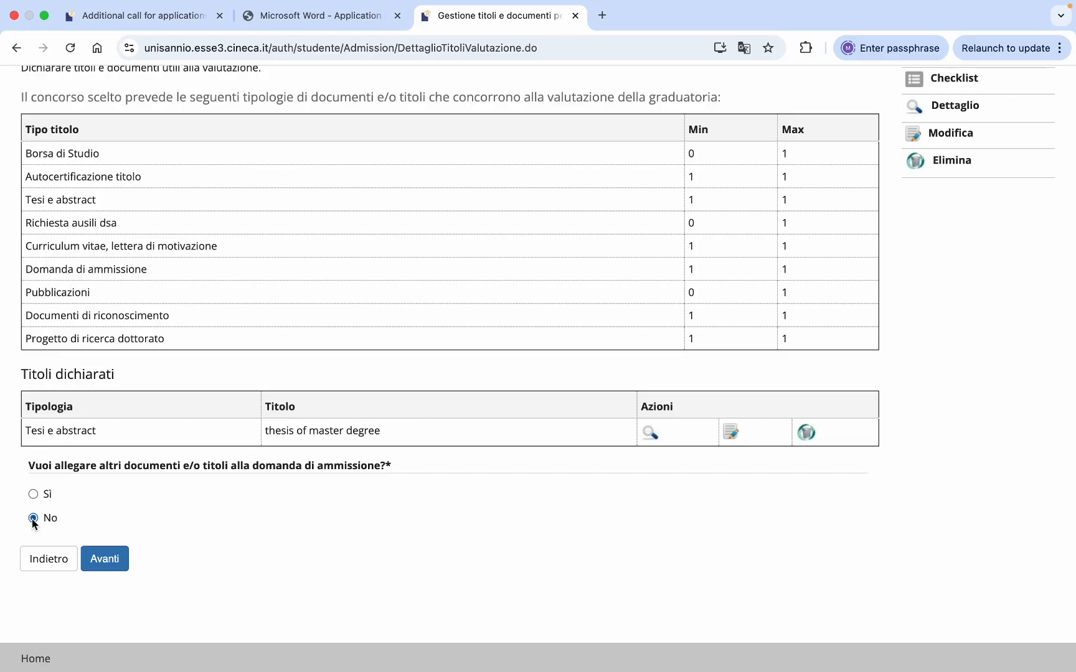
left_click(100, 560)
scroll(403, 449, "down", 5)
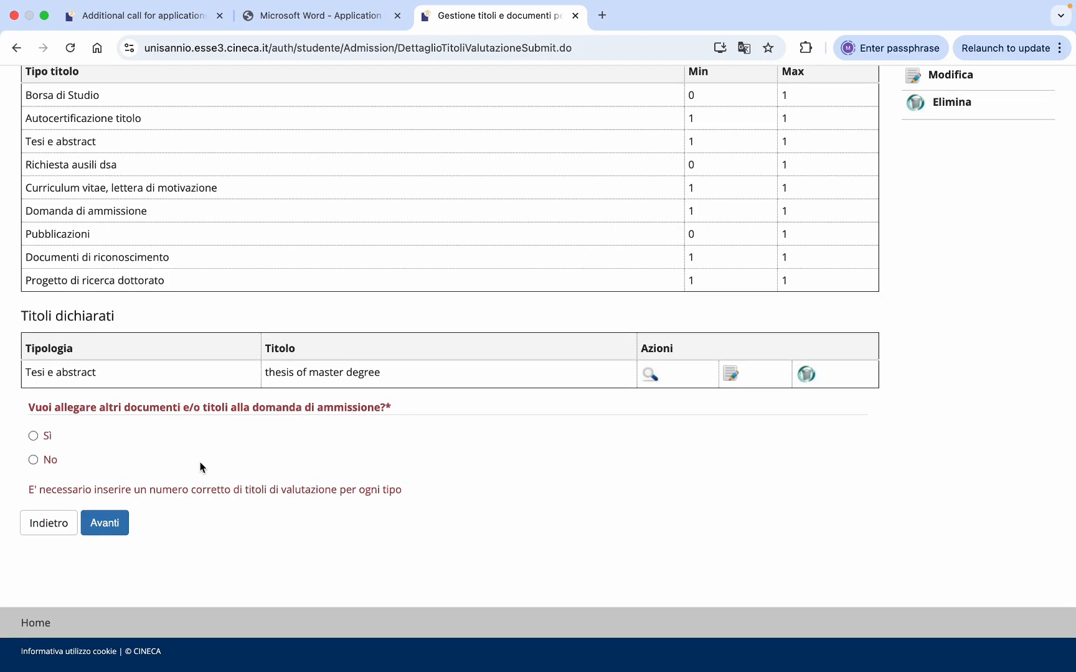
scroll(600, 313, "up", 2)
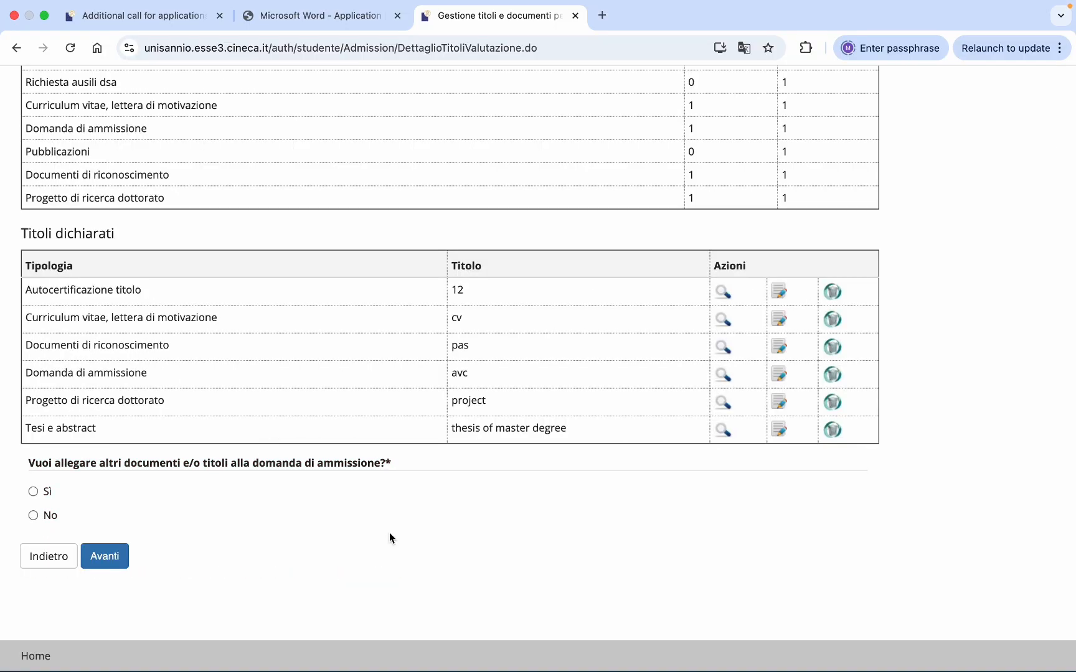
- Answer No to attaching further documents and submit the six declared titles for confirmation
scroll(561, 260, "up", 5)
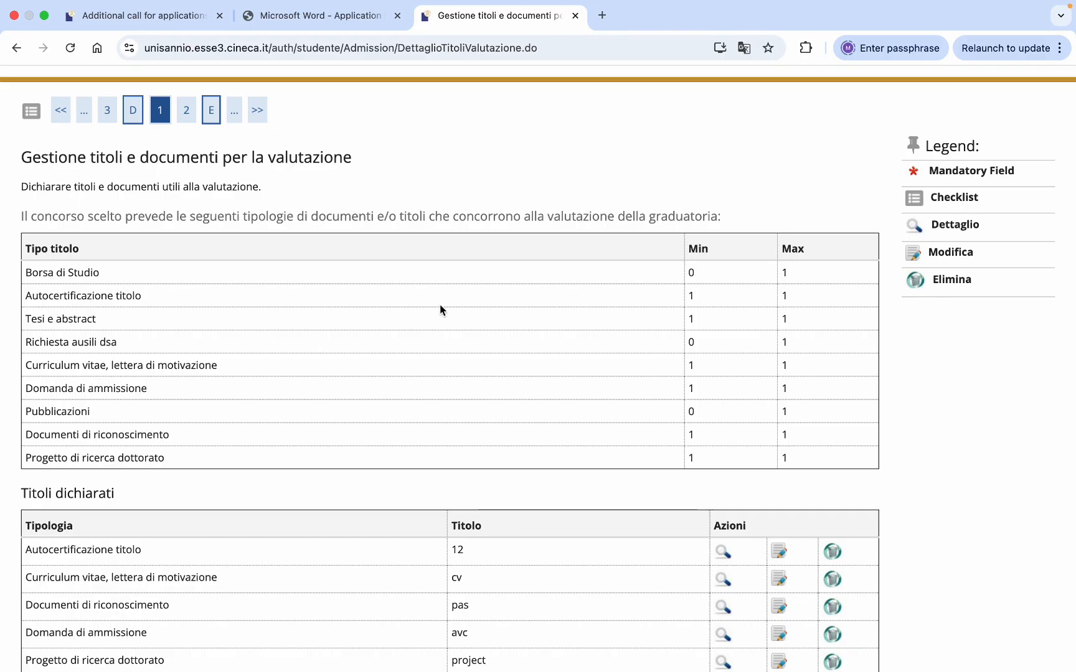
scroll(322, 372, "down", 5)
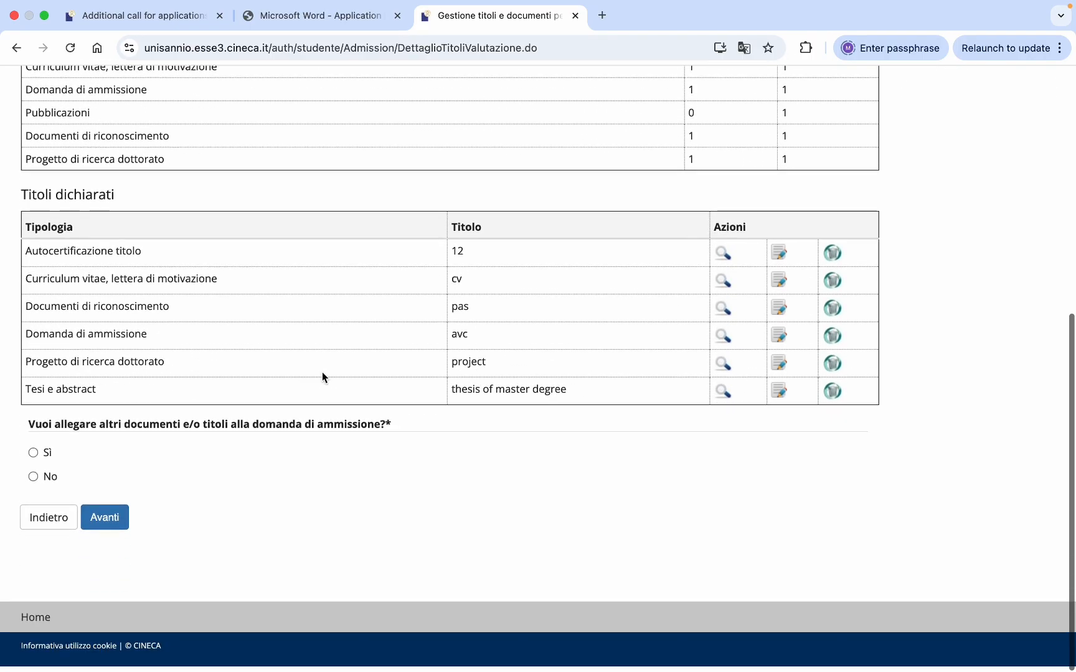
scroll(389, 352, "up", 3)
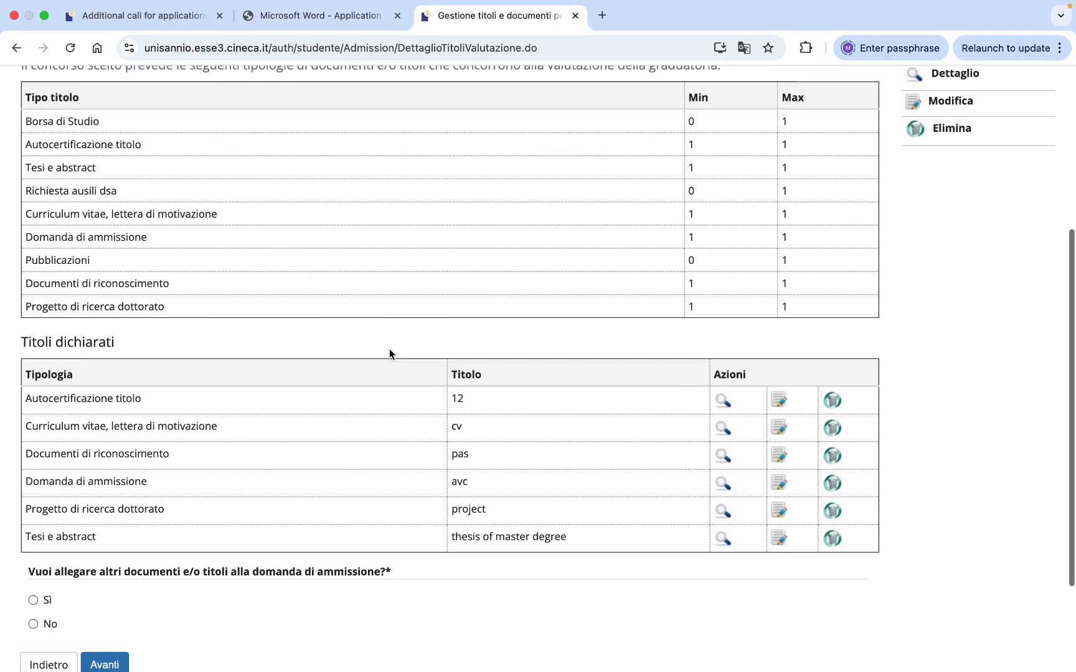
scroll(362, 308, "down", 3)
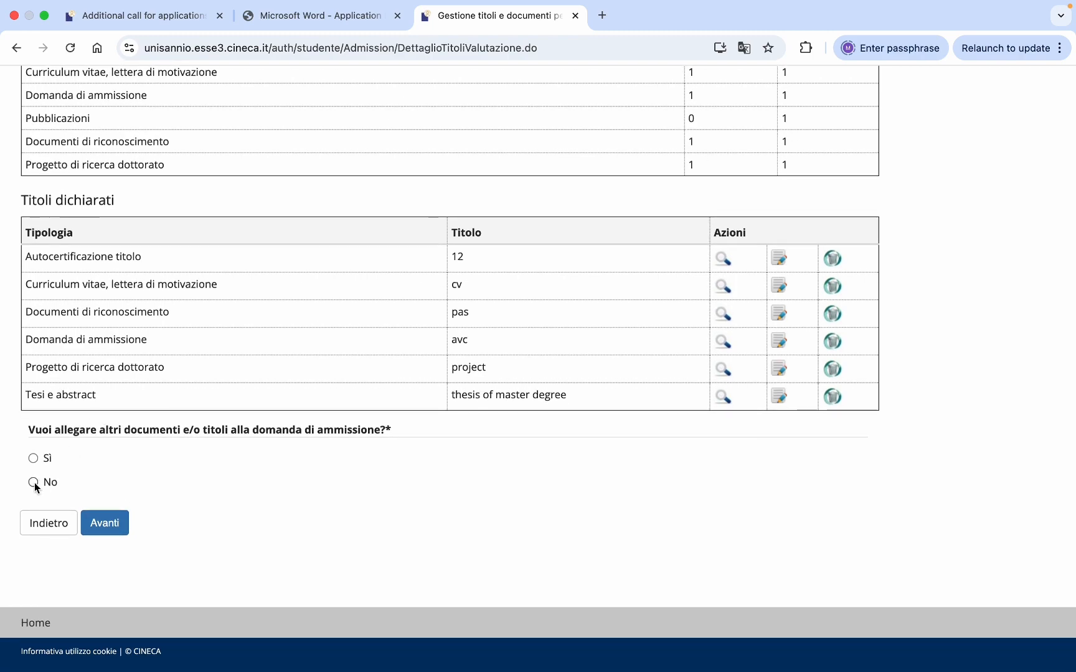
left_click(33, 483)
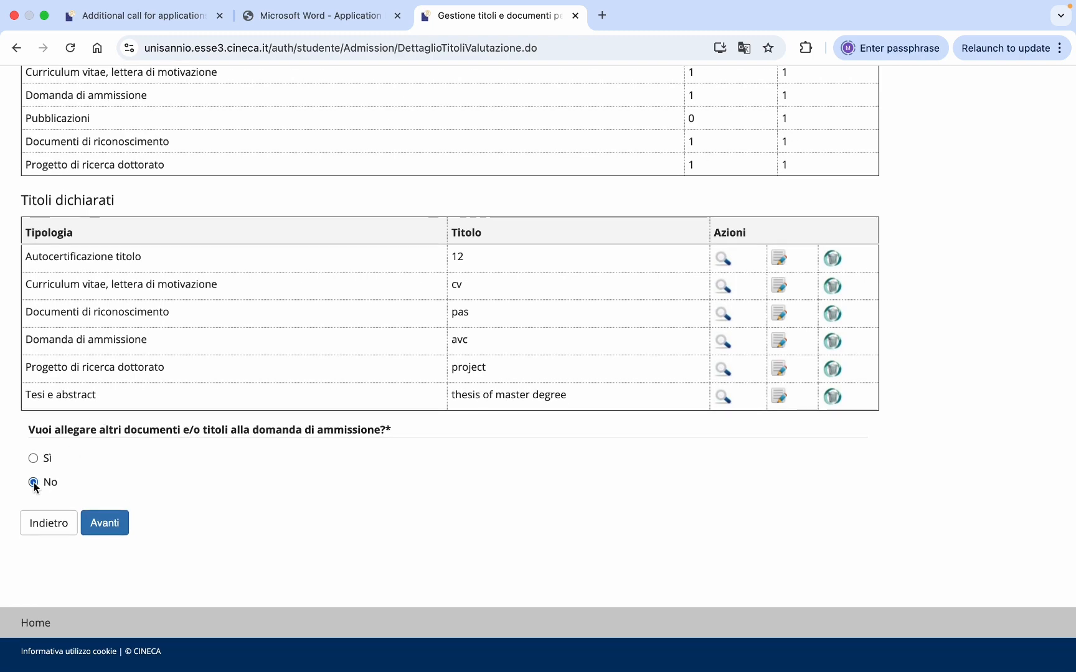
left_click(103, 527)
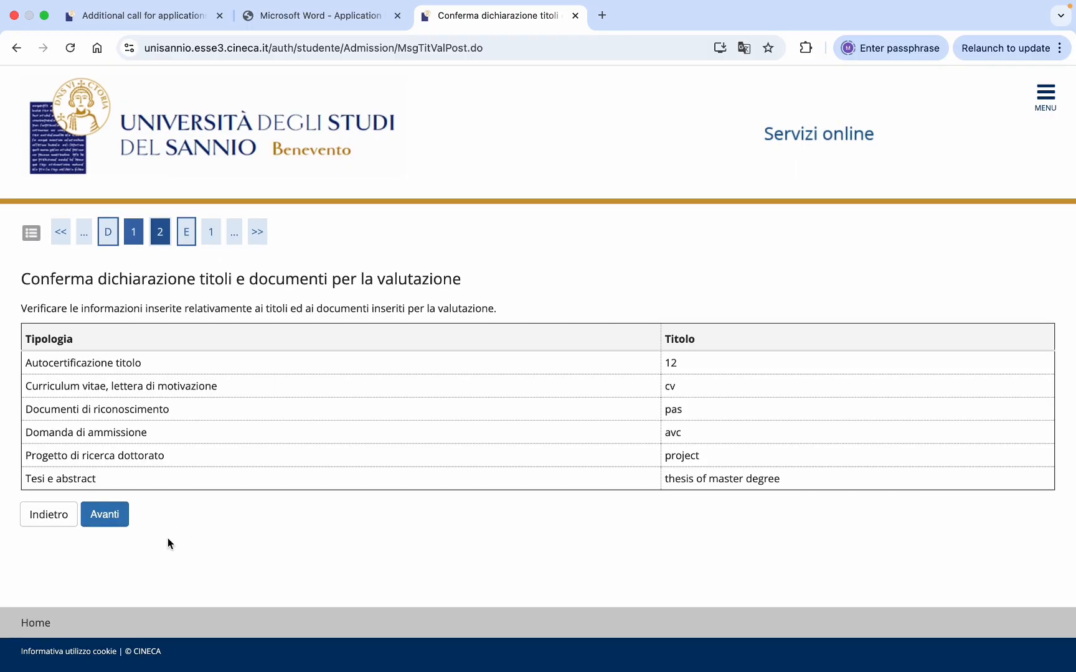
- Confirm the titles and review the summary: 805 Borsa PR Campania, Italian/English, no assistance requested
left_click(106, 516)
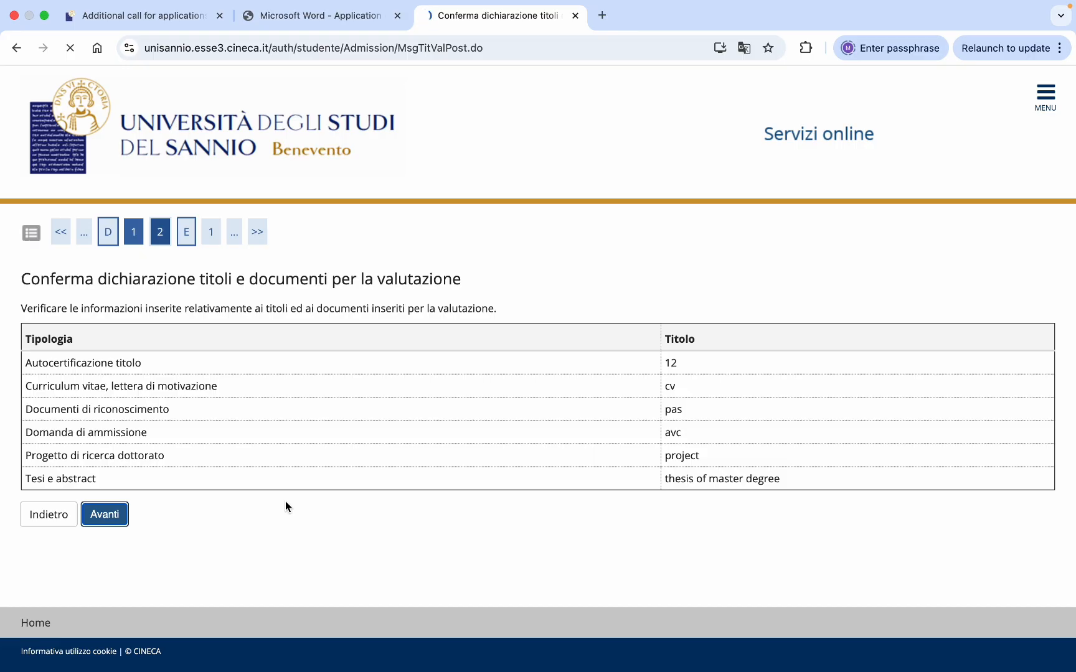
scroll(286, 501, "down", 3)
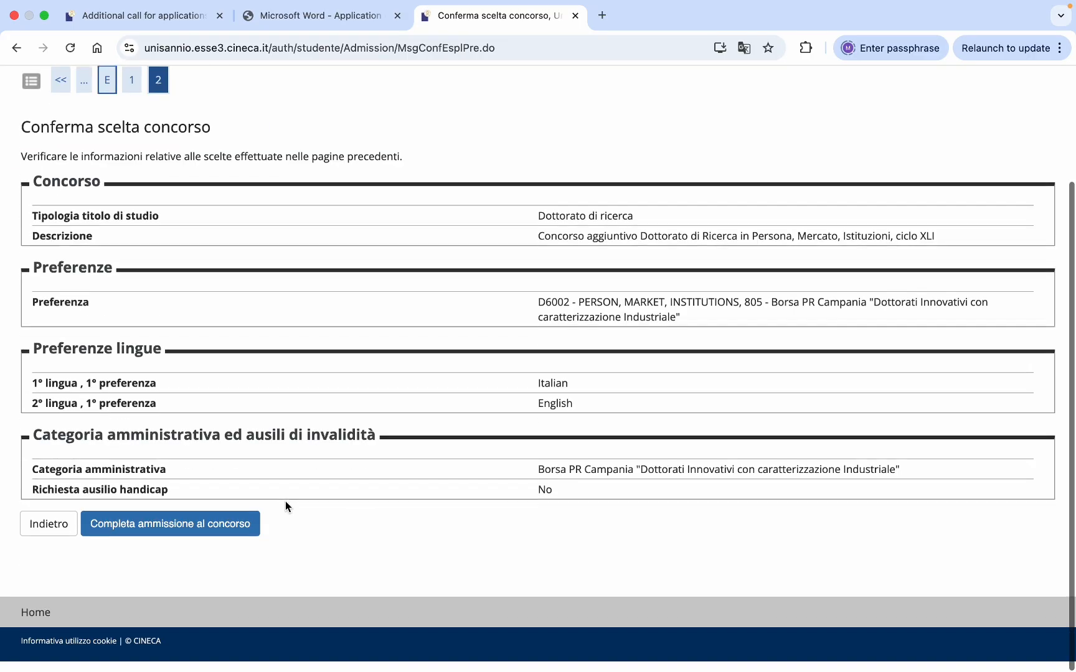
scroll(499, 387, "up", 3)
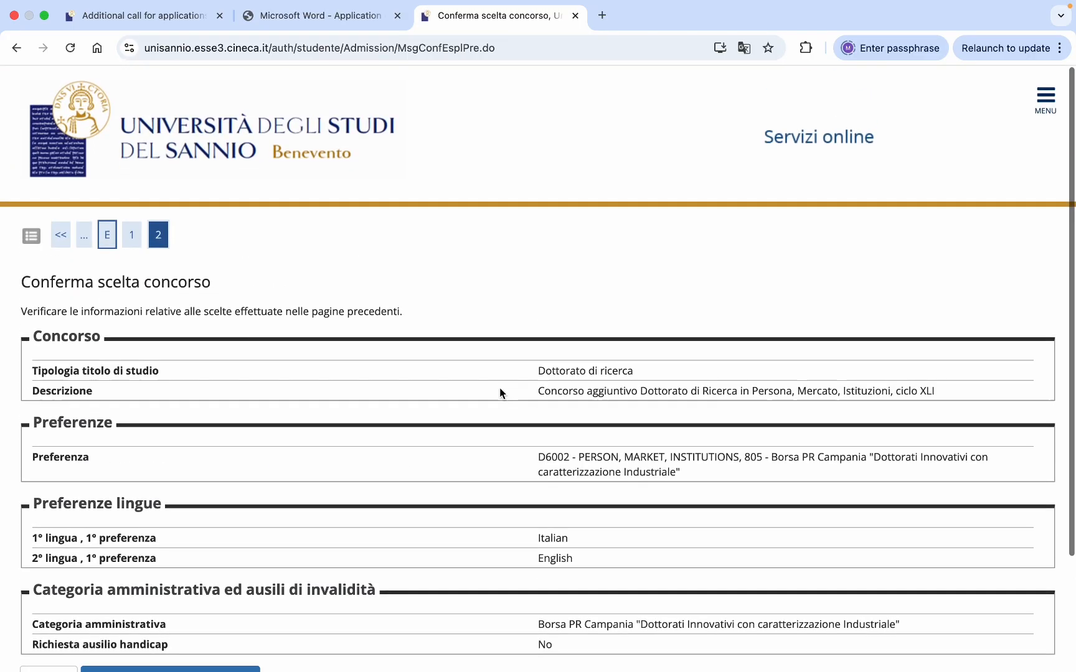
scroll(499, 387, "down", 3)
scroll(499, 392, "down", 1)
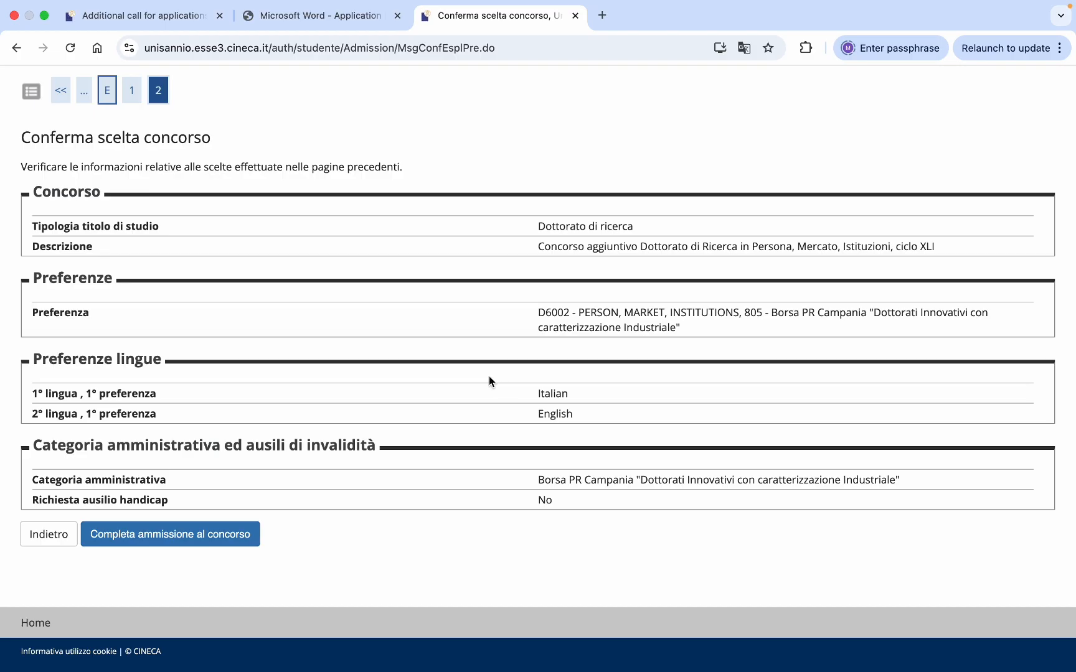
scroll(473, 386, "up", 2)
scroll(471, 393, "up", 2)
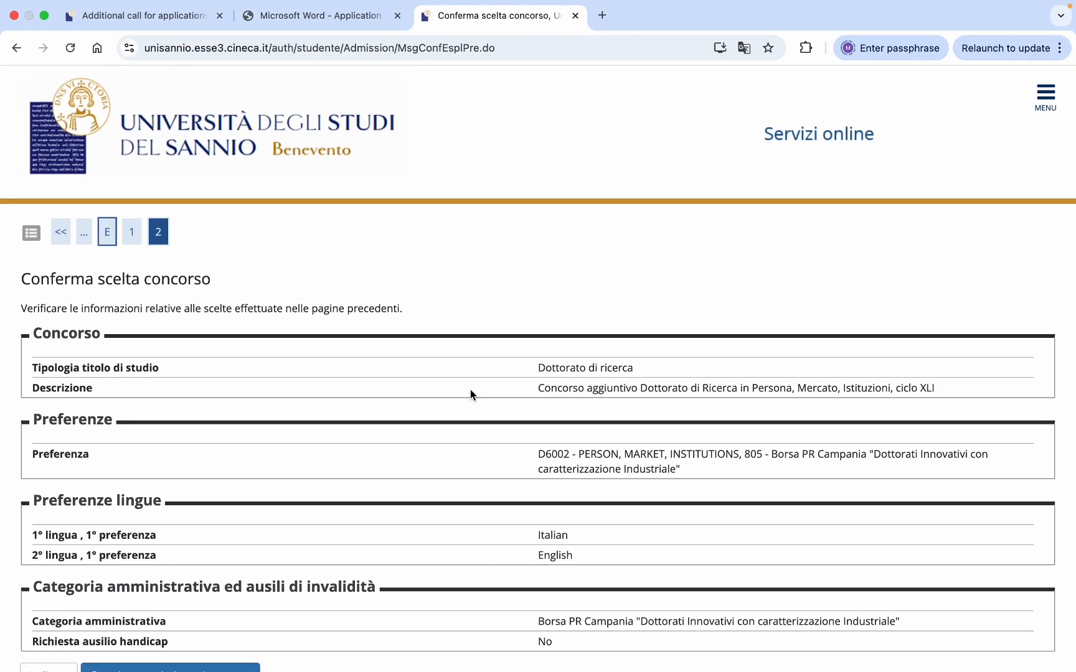
scroll(470, 389, "down", 4)
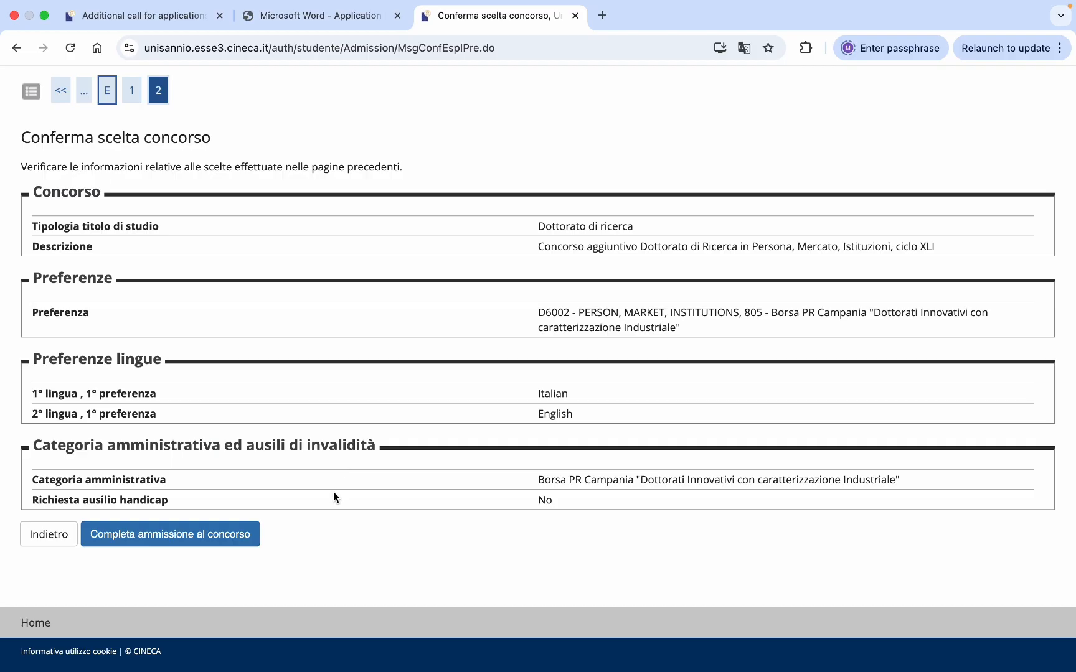
scroll(469, 401, "up", 1)
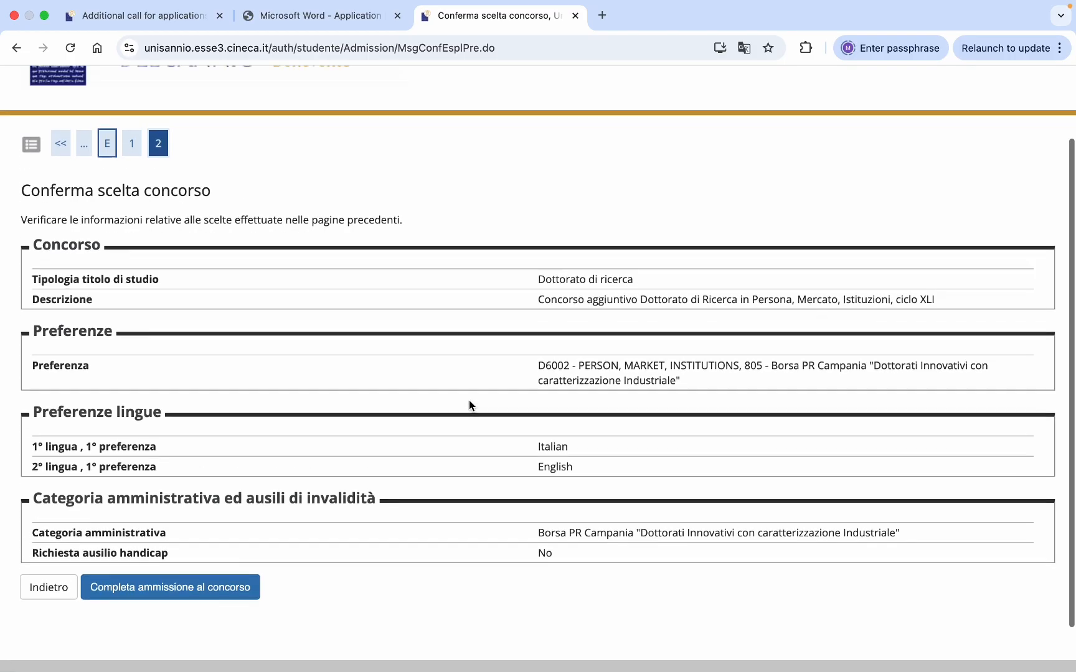
scroll(468, 401, "down", 1)
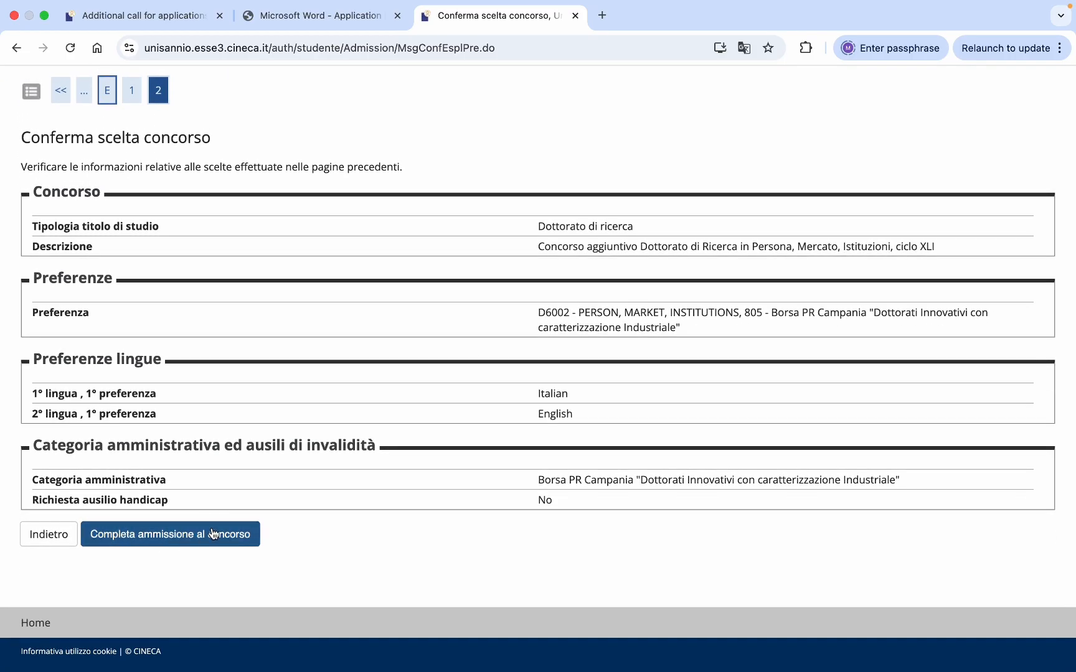